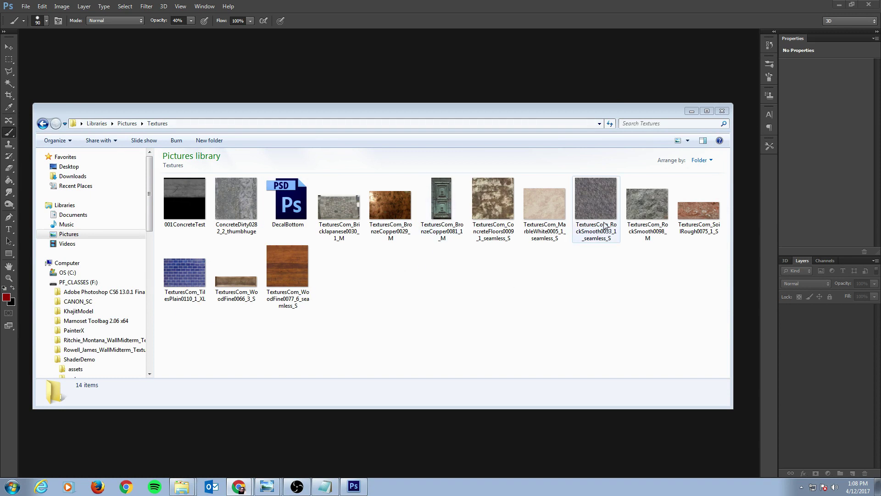
Bring the Textures window into view and open TexturesCom_BronzeCopper0029_M.jpg in Photoshop
{"action": "left_click_drag", "start_coordinate": [444, 110], "coordinate": [580, 174]}
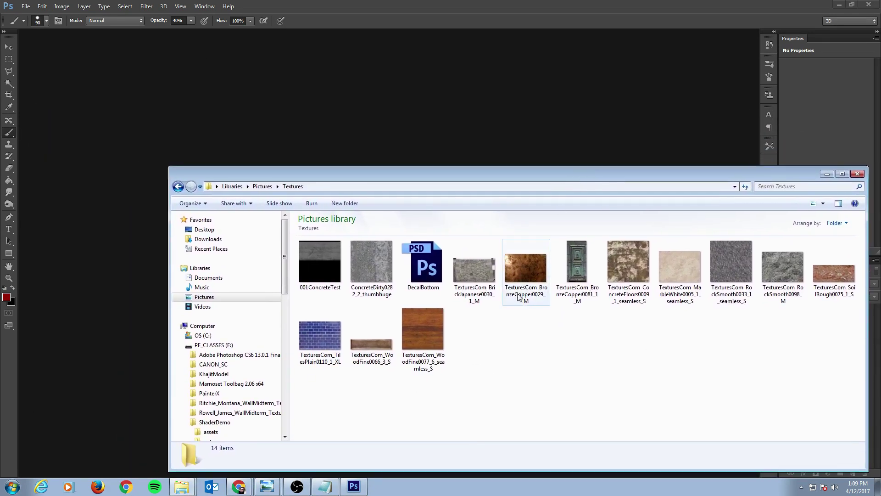
{"action": "left_click", "coordinate": [531, 269]}
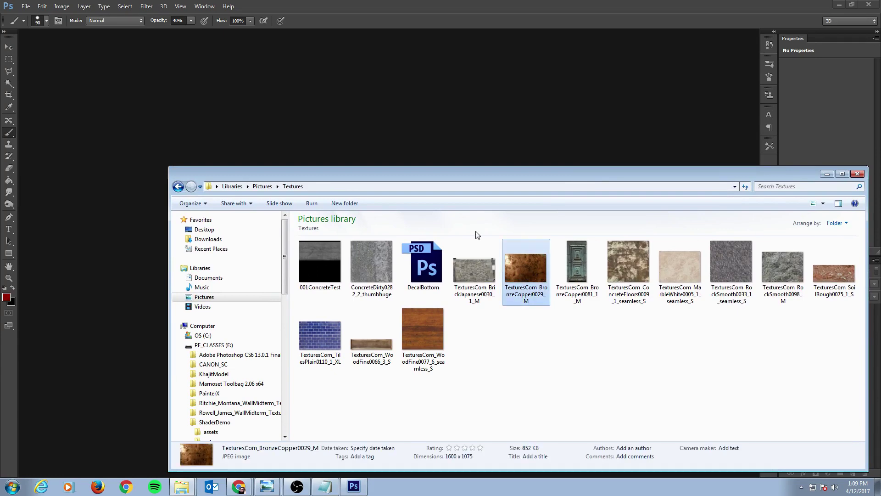
{"action": "left_click", "coordinate": [353, 109]}
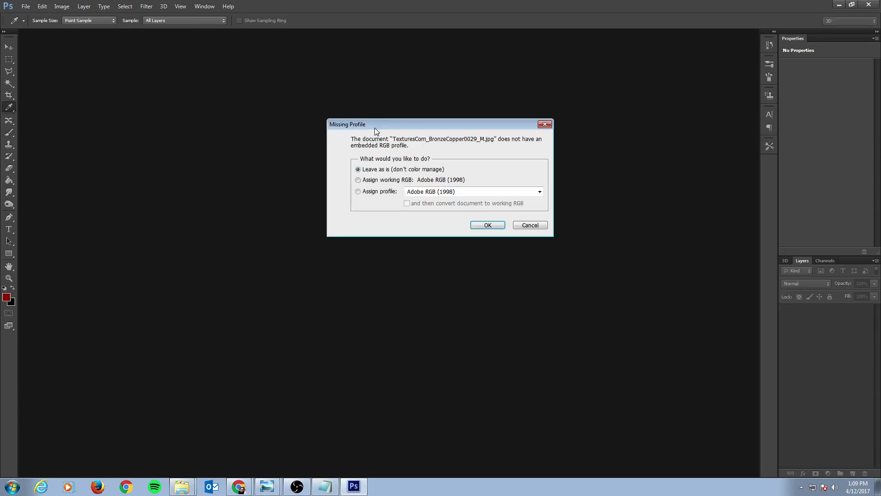
Open the texture leaving its profile as is, and check its 1600 × 1075 px, 300 ppi size
{"action": "left_click", "coordinate": [490, 226]}
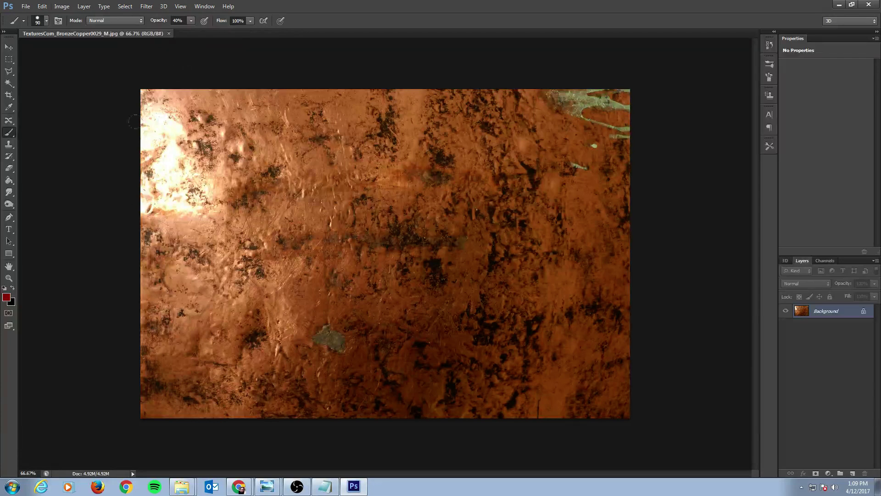
{"action": "left_click", "coordinate": [62, 6]}
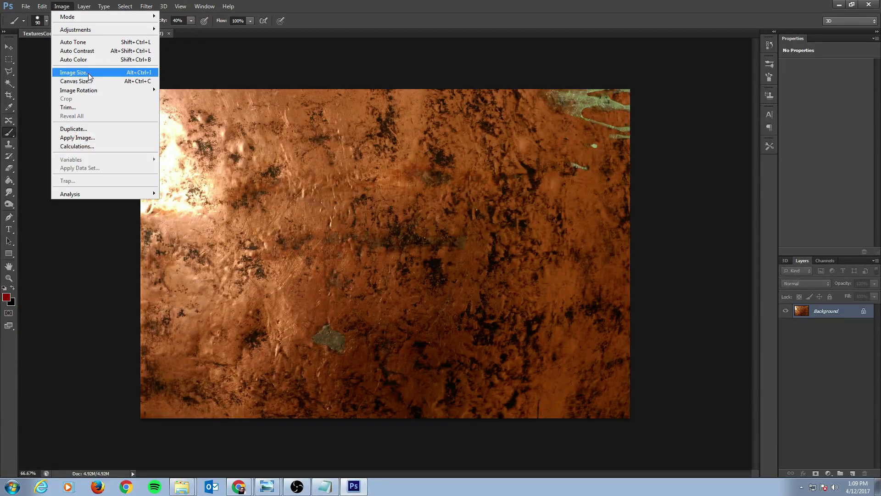
{"action": "left_click", "coordinate": [88, 74]}
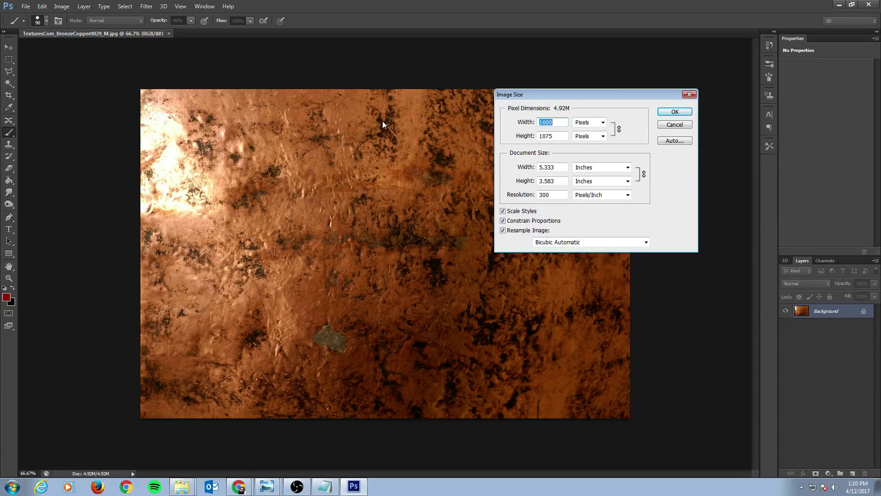
{"action": "left_click", "coordinate": [681, 128]}
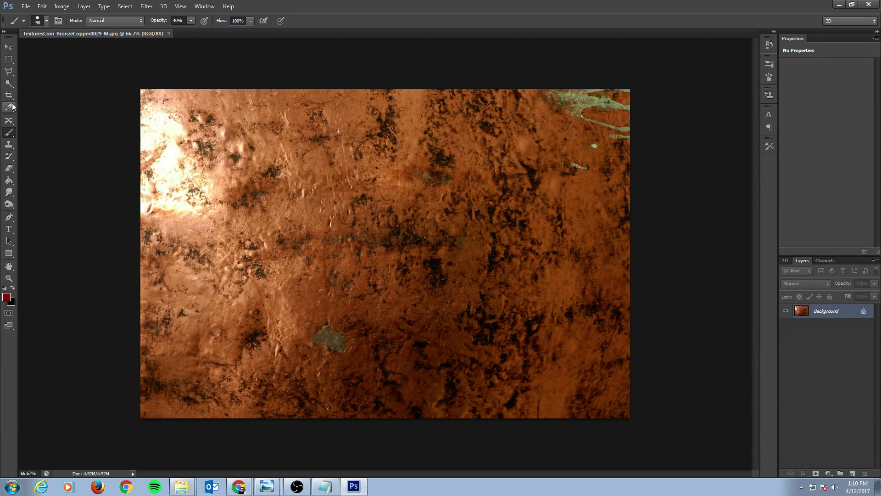
Select the Spot Healing Brush with a 500 px brush size
{"action": "left_click", "coordinate": [9, 145]}
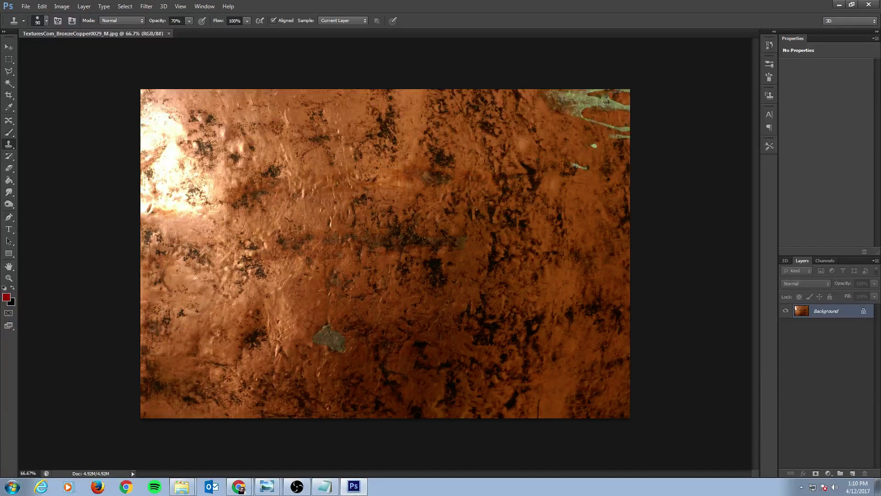
{"action": "key", "text": "bracketright"}
{"action": "key", "text": "bracketright"}
{"action": "key", "text": "bracketright"}
{"action": "key", "text": "bracketright"}
{"action": "key", "text": "bracketright"}
{"action": "key", "text": "bracketright"}
{"action": "key", "text": "bracketright"}
{"action": "key", "text": "bracketright"}
{"action": "key", "text": "bracketright"}
{"action": "left_click", "coordinate": [9, 120]}
{"action": "left_click", "coordinate": [61, 119]}
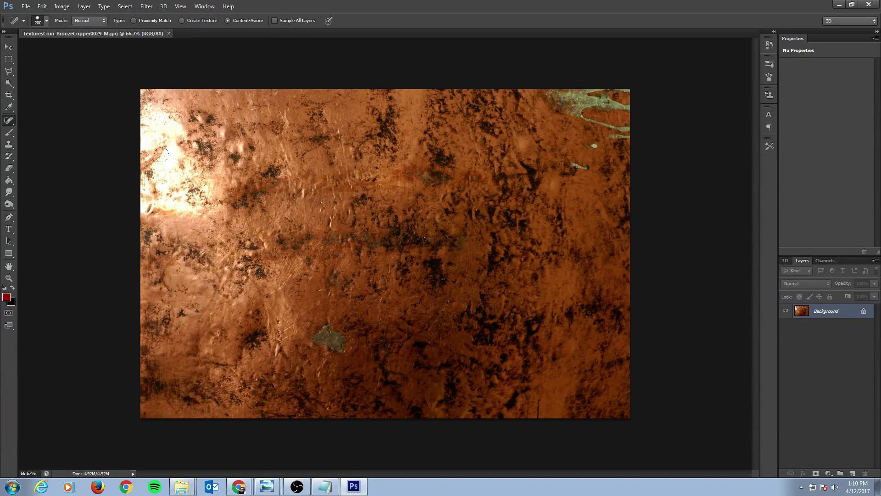
Heal the left-edge glare, top-right green patina, small grey spot and central dark marks
{"action": "mouse_move", "coordinate": [189, 206]}
{"action": "left_mouse_down"}
{"action": "mouse_move", "coordinate": [172, 123]}
{"action": "mouse_move", "coordinate": [166, 202]}
{"action": "left_mouse_up"}
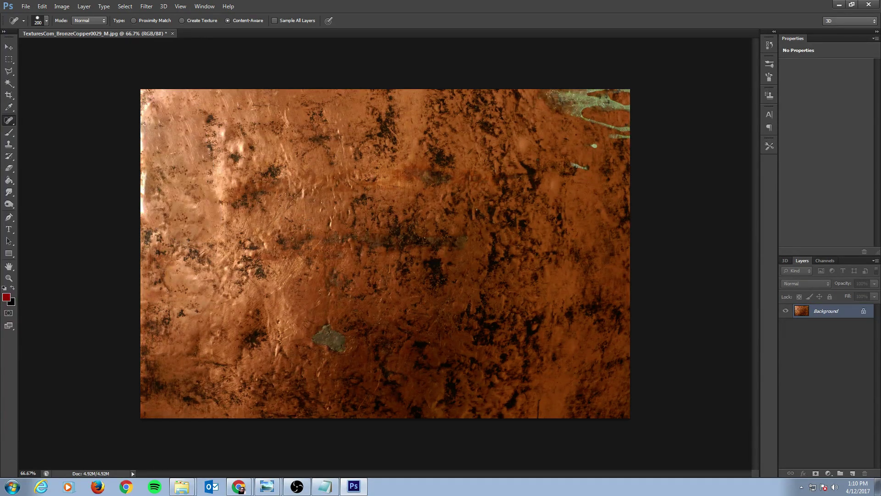
{"action": "mouse_move", "coordinate": [143, 116]}
{"action": "left_mouse_down"}
{"action": "mouse_move", "coordinate": [142, 94]}
{"action": "mouse_move", "coordinate": [143, 232]}
{"action": "left_mouse_up"}
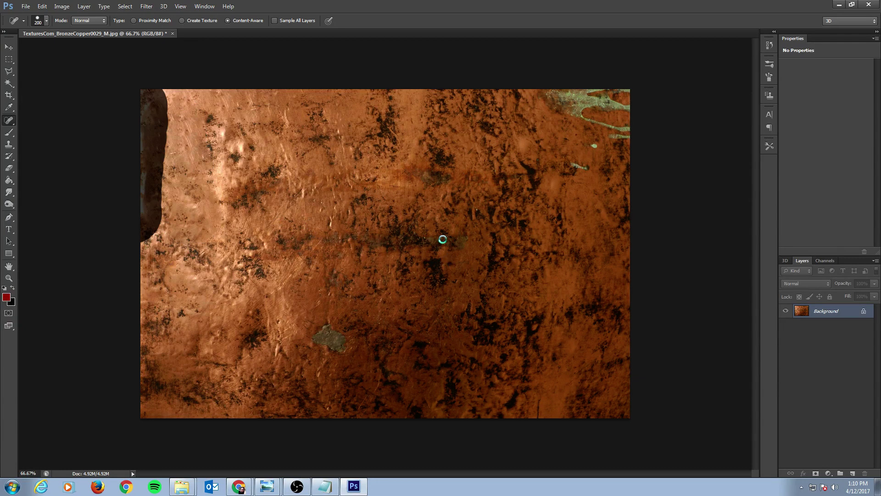
{"action": "mouse_move", "coordinate": [555, 91]}
{"action": "left_mouse_down"}
{"action": "mouse_move", "coordinate": [597, 98]}
{"action": "mouse_move", "coordinate": [579, 147]}
{"action": "left_mouse_up"}
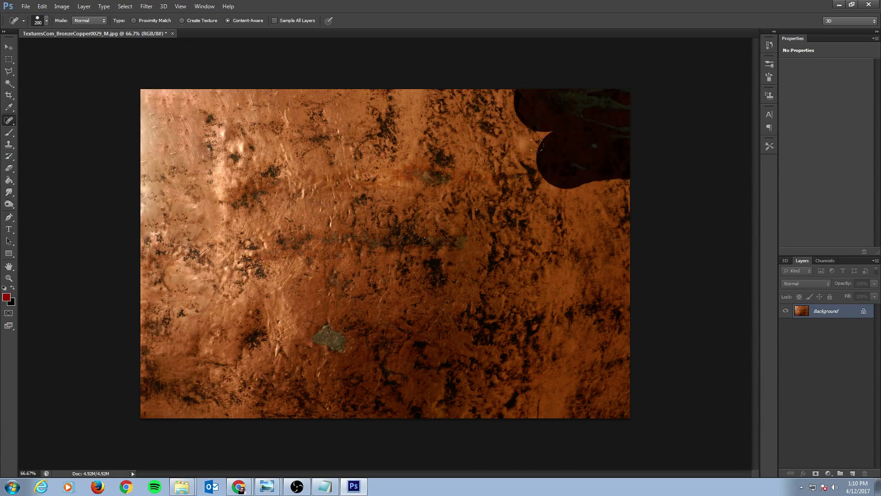
{"action": "left_click", "coordinate": [331, 341]}
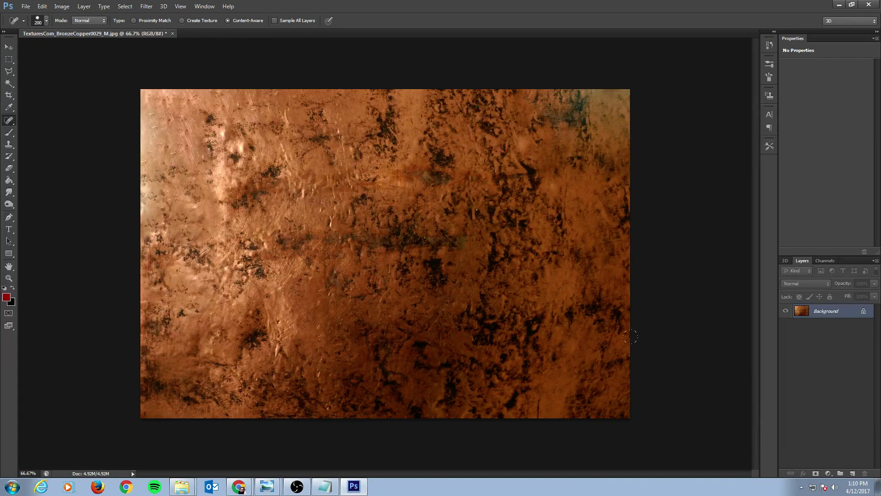
{"action": "mouse_move", "coordinate": [240, 145]}
{"action": "left_mouse_down"}
{"action": "mouse_move", "coordinate": [236, 133]}
{"action": "mouse_move", "coordinate": [229, 251]}
{"action": "left_mouse_up"}
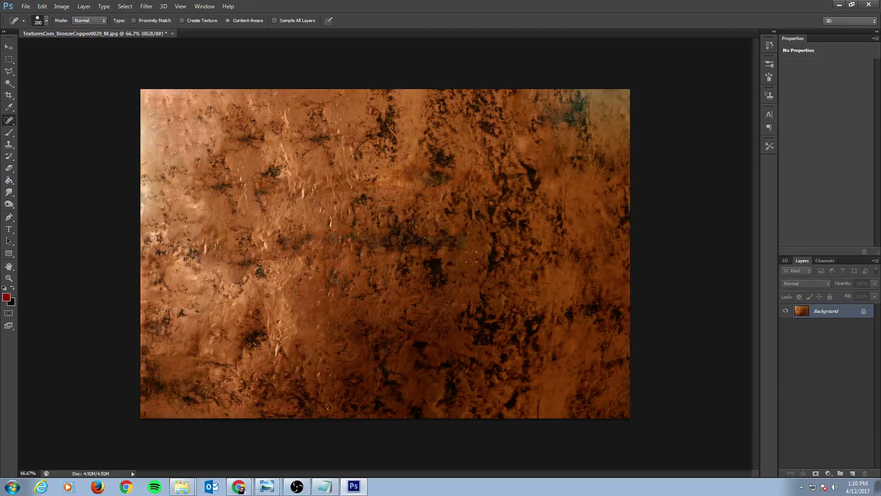
{"action": "left_click_drag", "start_coordinate": [473, 246], "coordinate": [406, 416]}
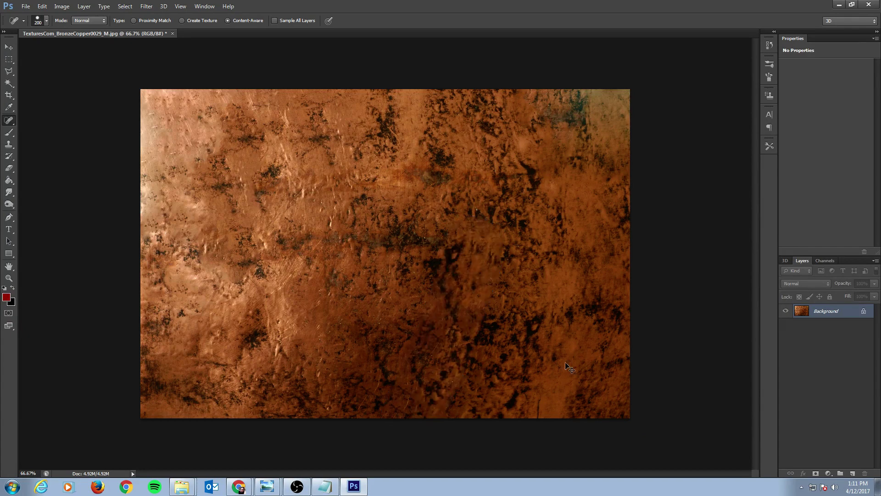
Add an empty Layer 1 and convert the Background into Layer 0
{"action": "left_click", "coordinate": [853, 473]}
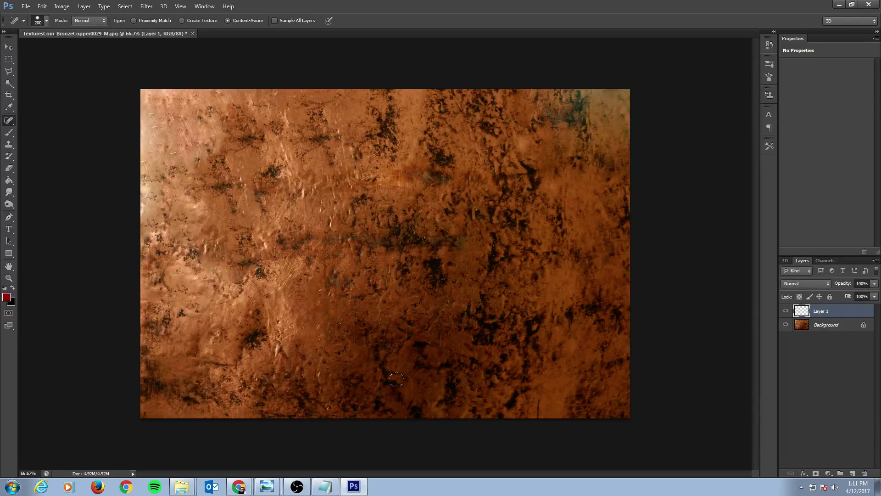
{"action": "right_click", "coordinate": [818, 326]}
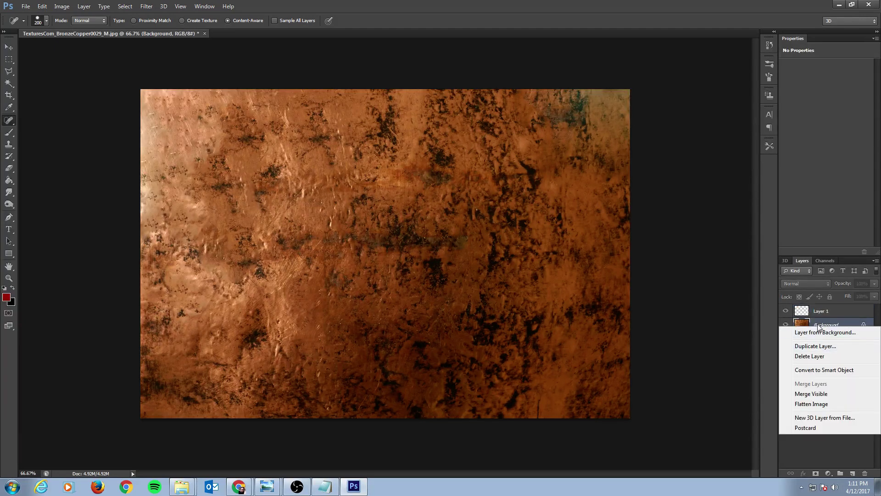
{"action": "left_click", "coordinate": [819, 326]}
{"action": "double_click", "coordinate": [827, 325]}
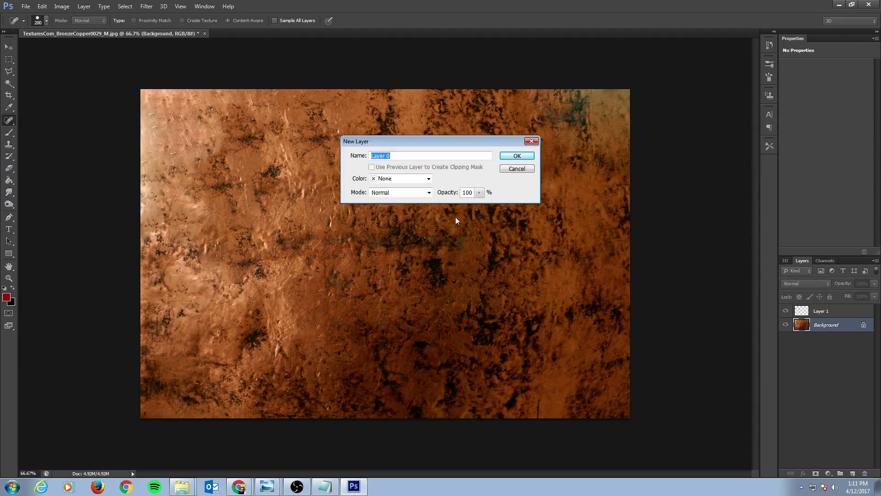
{"action": "left_click", "coordinate": [505, 160]}
Duplicate Layer 0 to create Layer 0 copy
{"action": "right_click", "coordinate": [825, 324]}
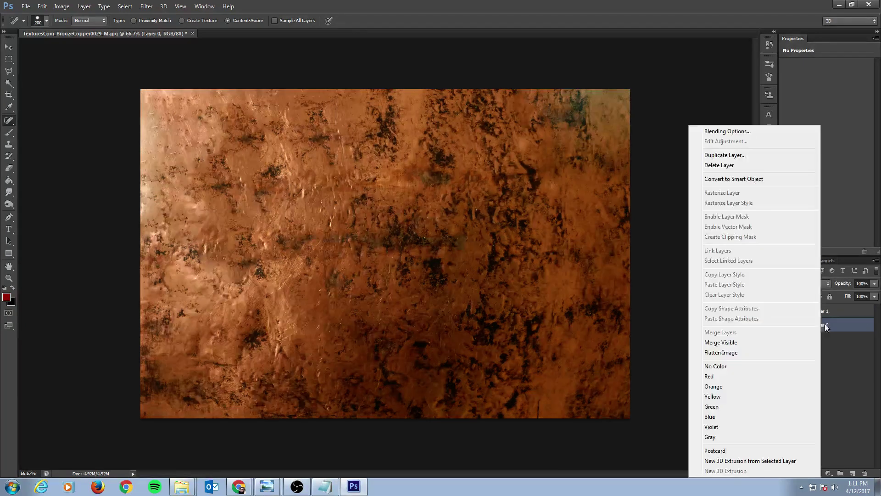
{"action": "left_click", "coordinate": [725, 155]}
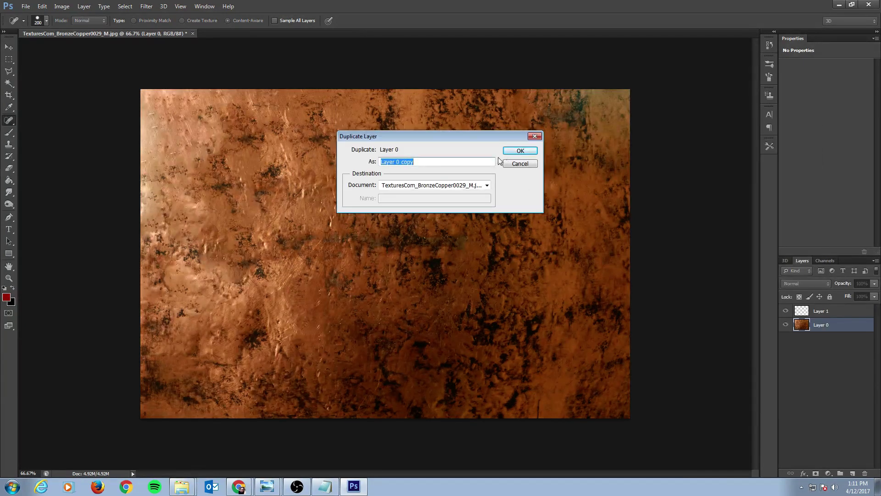
{"action": "left_click", "coordinate": [519, 149]}
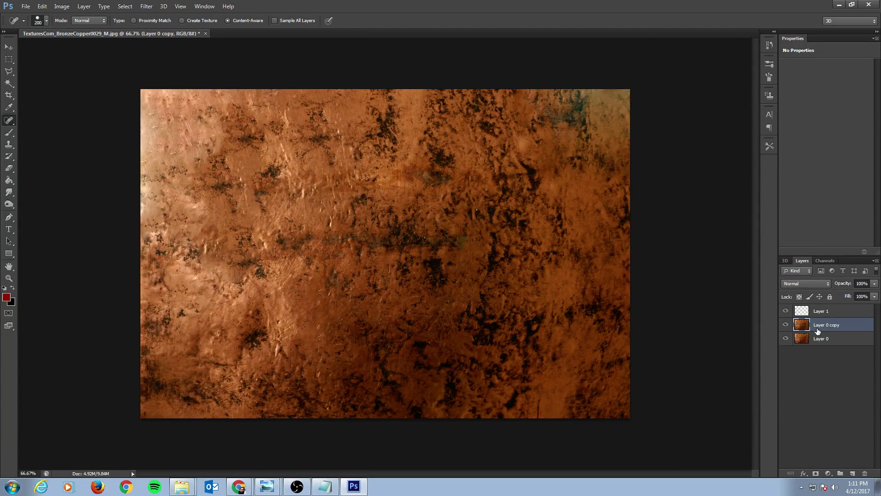
Set Layer 0 copy to Screen and keep only a lassoed curving lower-right area
{"action": "left_click", "coordinate": [827, 284]}
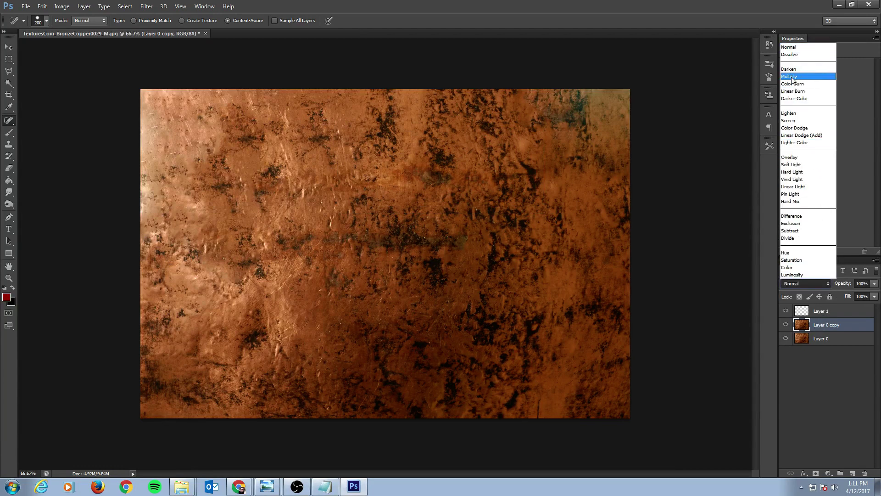
{"action": "left_click", "coordinate": [804, 120]}
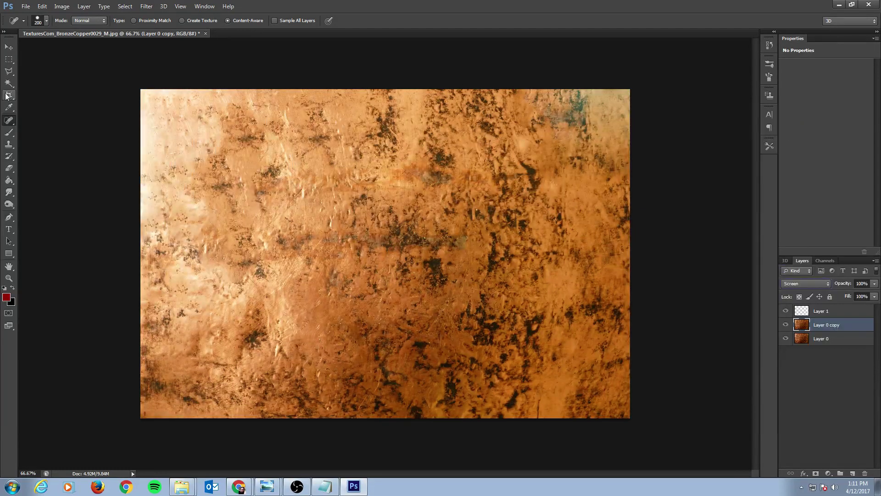
{"action": "left_click", "coordinate": [9, 76]}
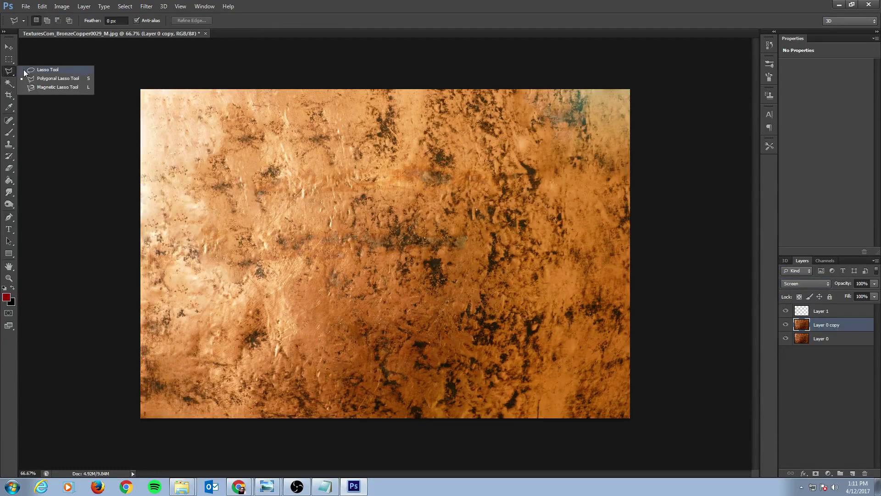
{"action": "left_click", "coordinate": [48, 69]}
{"action": "mouse_move", "coordinate": [296, 313]}
{"action": "left_mouse_down"}
{"action": "mouse_move", "coordinate": [398, 255]}
{"action": "mouse_move", "coordinate": [469, 194]}
{"action": "mouse_move", "coordinate": [590, 175]}
{"action": "mouse_move", "coordinate": [602, 120]}
{"action": "mouse_move", "coordinate": [661, 108]}
{"action": "mouse_move", "coordinate": [739, 329]}
{"action": "mouse_move", "coordinate": [544, 493]}
{"action": "mouse_move", "coordinate": [319, 464]}
{"action": "left_mouse_up"}
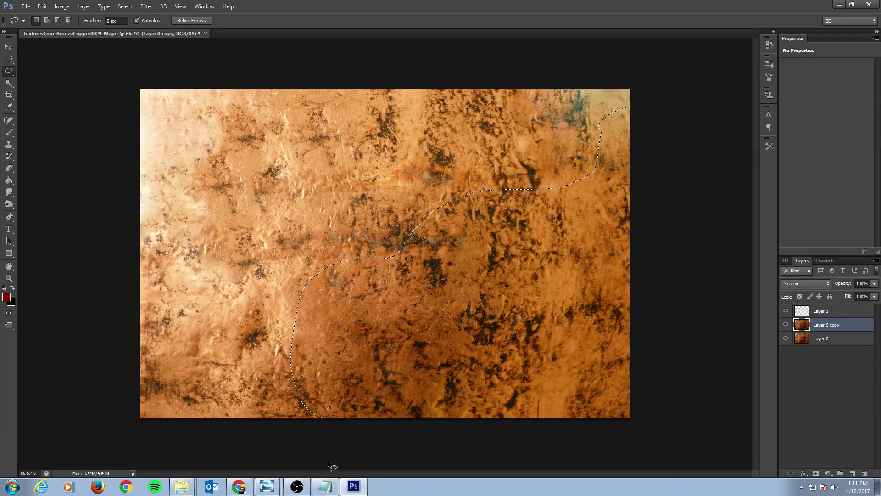
{"action": "key", "text": "Delete"}
{"action": "key", "text": "ctrl+shift+i"}
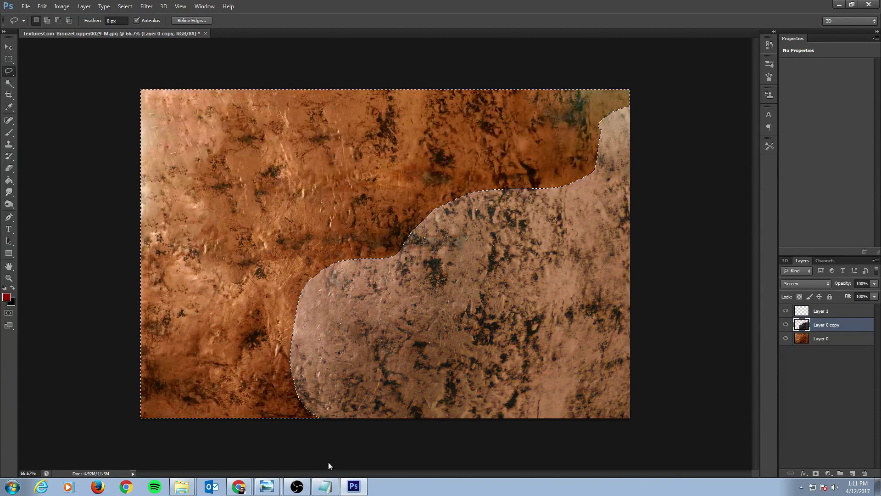
{"action": "key", "text": "ctrl+d"}
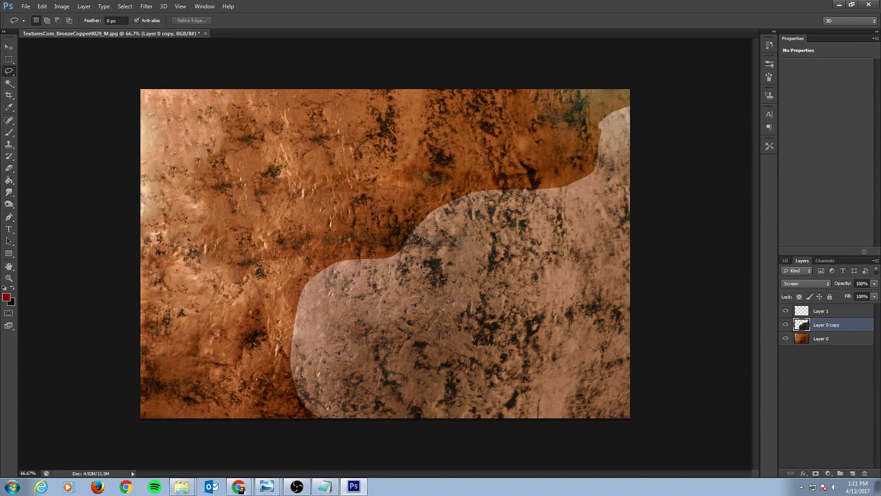
Change Layer 0 copy's blend mode to Color Dodge at 35% opacity
{"action": "left_click", "coordinate": [814, 282]}
{"action": "left_click", "coordinate": [807, 114]}
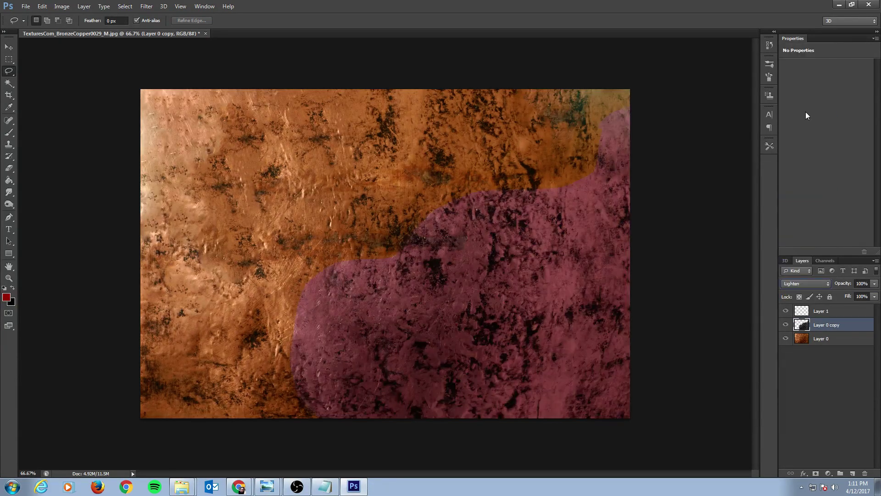
{"action": "key", "text": "Down"}
{"action": "key", "text": "Down"}
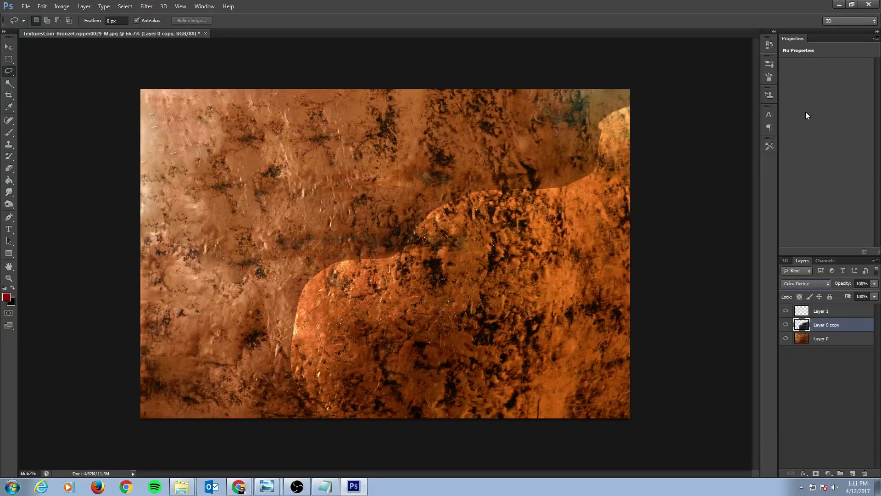
{"action": "left_click", "coordinate": [874, 283]}
{"action": "left_click_drag", "start_coordinate": [875, 296], "coordinate": [850, 296]}
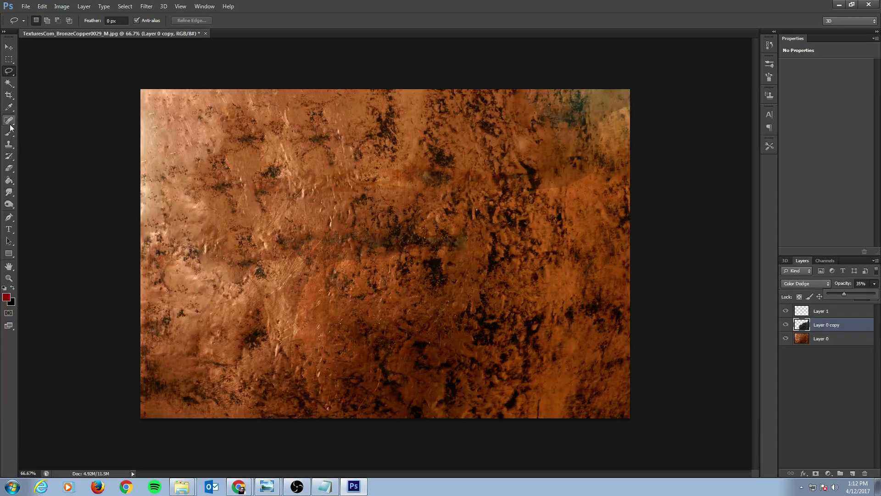
Set up the Eraser with a soft 0% hardness tip, size 250 and 30% opacity
{"action": "left_click", "coordinate": [9, 144]}
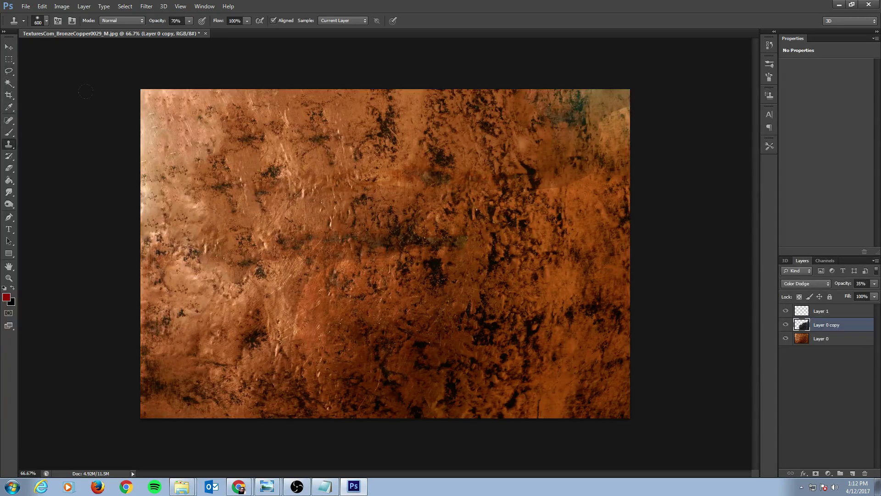
{"action": "key", "text": "e"}
{"action": "key", "text": "F5"}
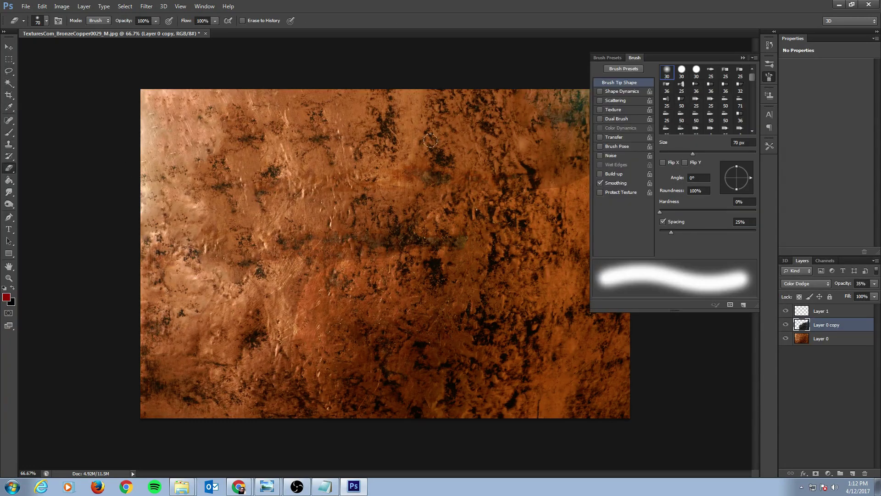
{"action": "key", "text": "F5"}
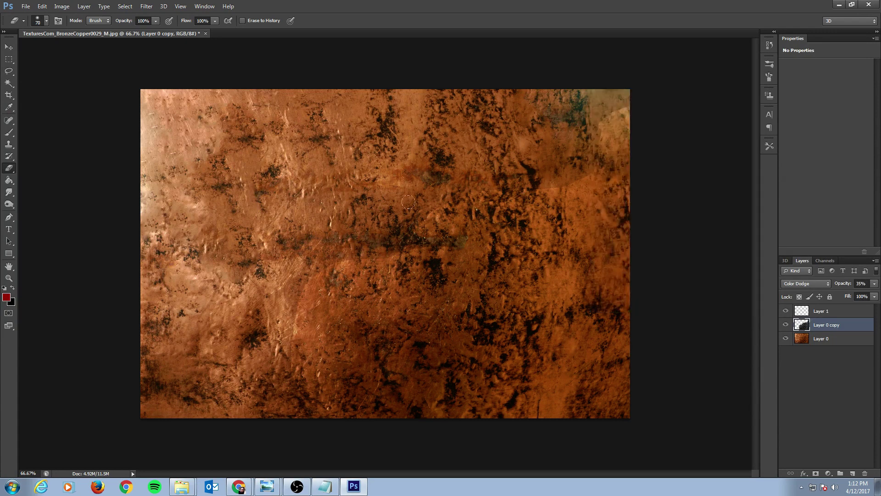
{"action": "key", "text": "3"}
{"action": "key", "text": "bracketright"}
{"action": "key", "text": "bracketright"}
{"action": "key", "text": "bracketright"}
{"action": "key", "text": "bracketright"}
{"action": "key", "text": "bracketright"}
{"action": "key", "text": "bracketright"}
{"action": "key", "text": "bracketright"}
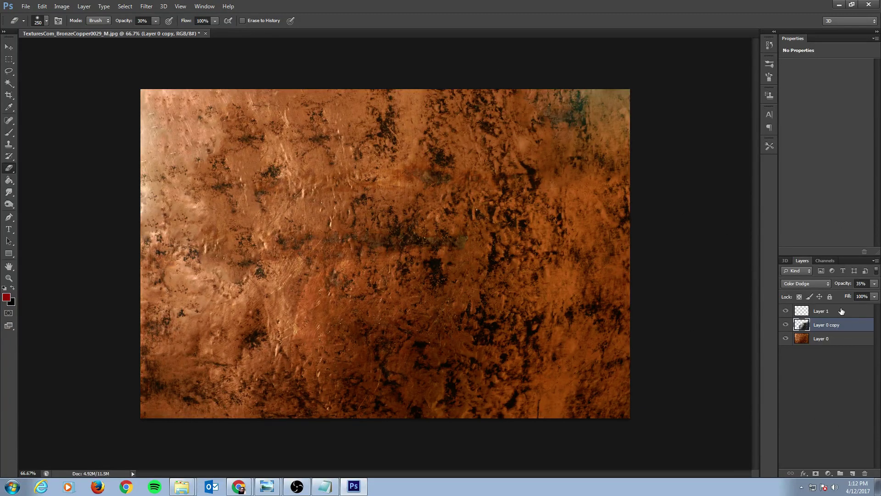
Duplicate Layer 0 as Layer 0 copy 2 and delete its lassoed lower-right area
{"action": "right_click", "coordinate": [821, 338]}
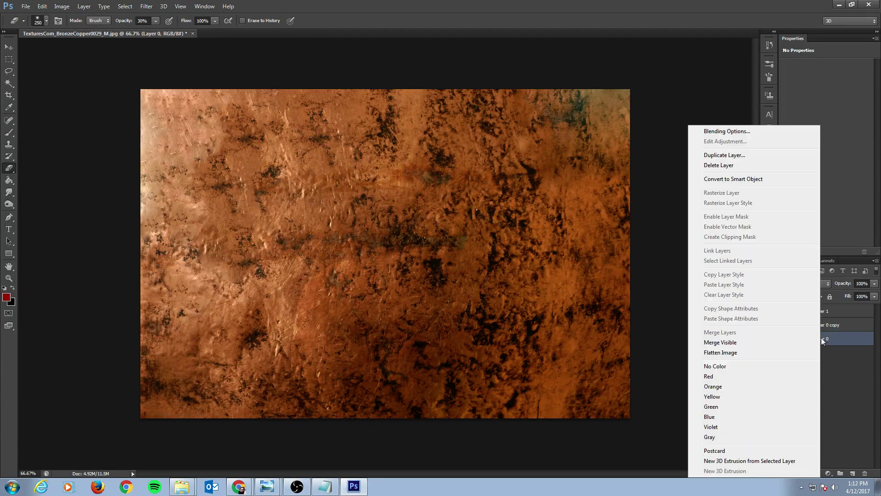
{"action": "left_click", "coordinate": [728, 155]}
{"action": "left_click", "coordinate": [520, 150]}
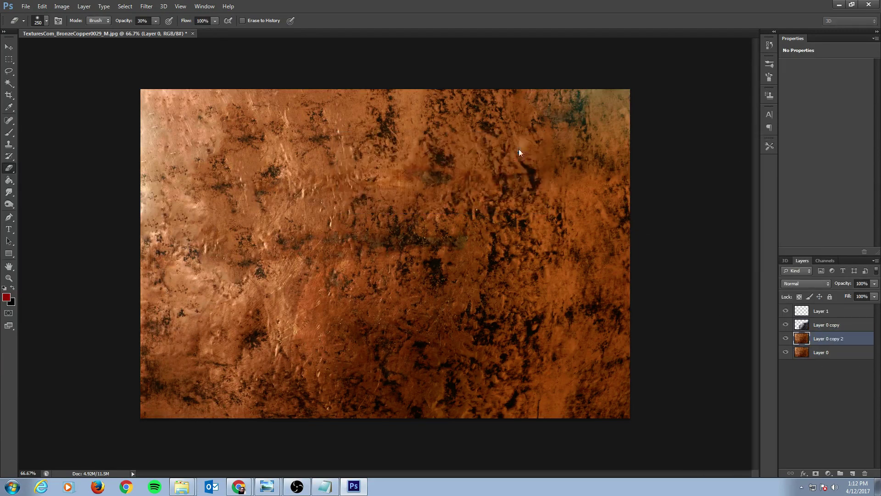
{"action": "left_click", "coordinate": [8, 71]}
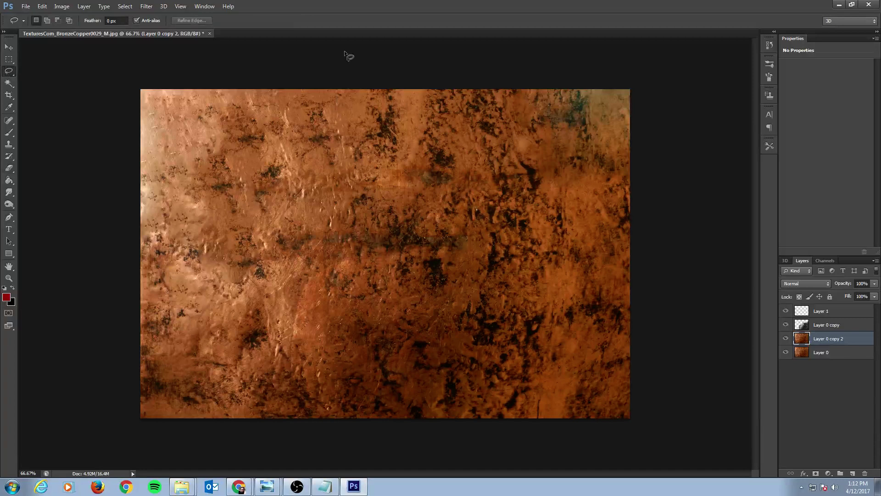
{"action": "mouse_move", "coordinate": [112, 342]}
{"action": "left_mouse_down"}
{"action": "mouse_move", "coordinate": [755, 449]}
{"action": "mouse_move", "coordinate": [831, 316]}
{"action": "mouse_move", "coordinate": [712, 33]}
{"action": "mouse_move", "coordinate": [462, 18]}
{"action": "mouse_move", "coordinate": [349, 32]}
{"action": "left_mouse_up"}
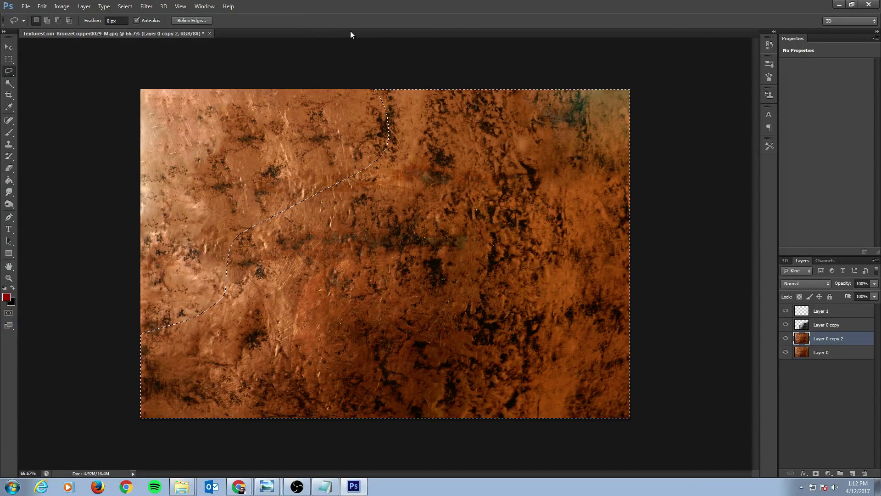
{"action": "key", "text": "Delete"}
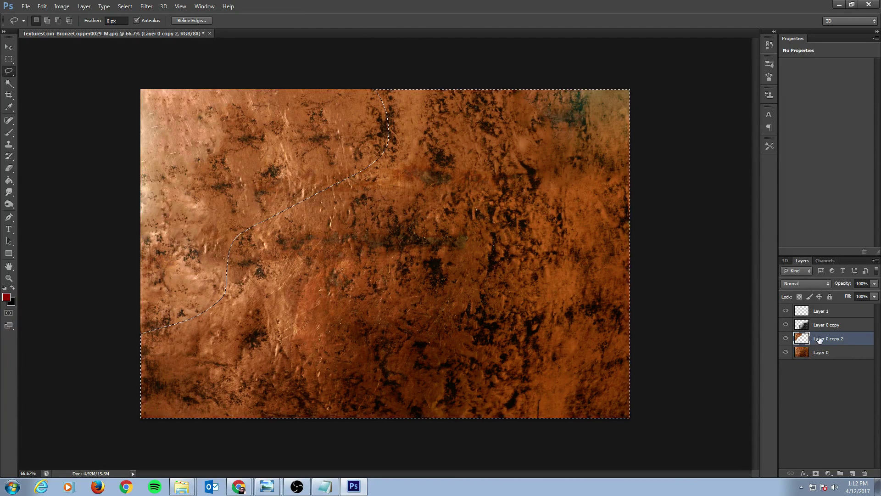
Preview blend modes on Layer 0 copy 2, settle on Multiply, and deselect
{"action": "left_click", "coordinate": [810, 284]}
{"action": "left_click", "coordinate": [789, 68]}
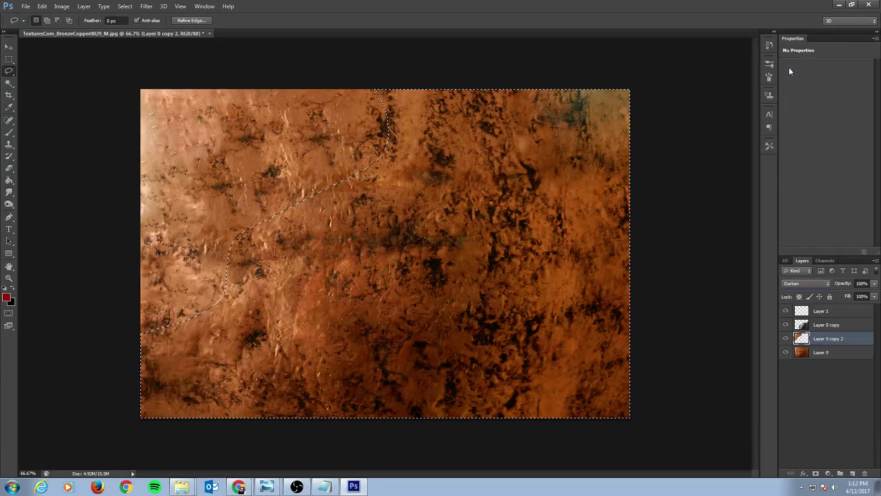
{"action": "key", "text": "shift+plus"}
{"action": "key", "text": "shift+plus"}
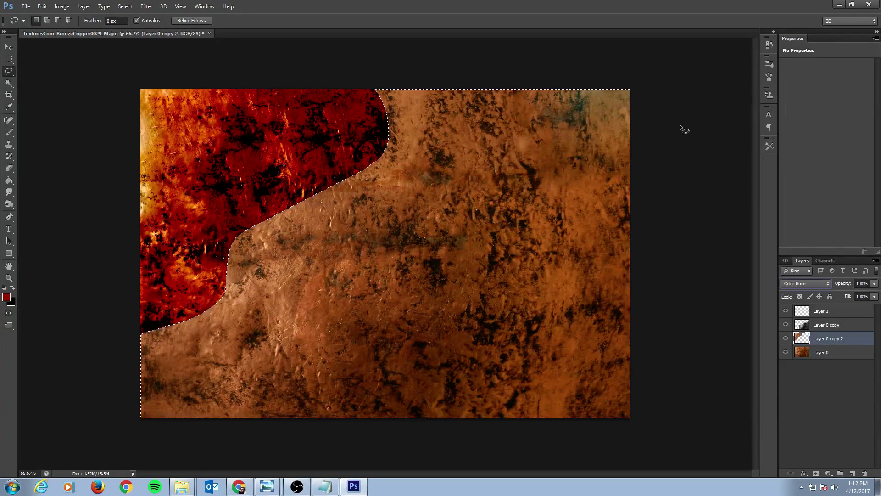
{"action": "key", "text": "shift+plus"}
{"action": "key", "text": "shift+plus"}
{"action": "key", "text": "shift+plus"}
{"action": "key", "text": "shift+plus"}
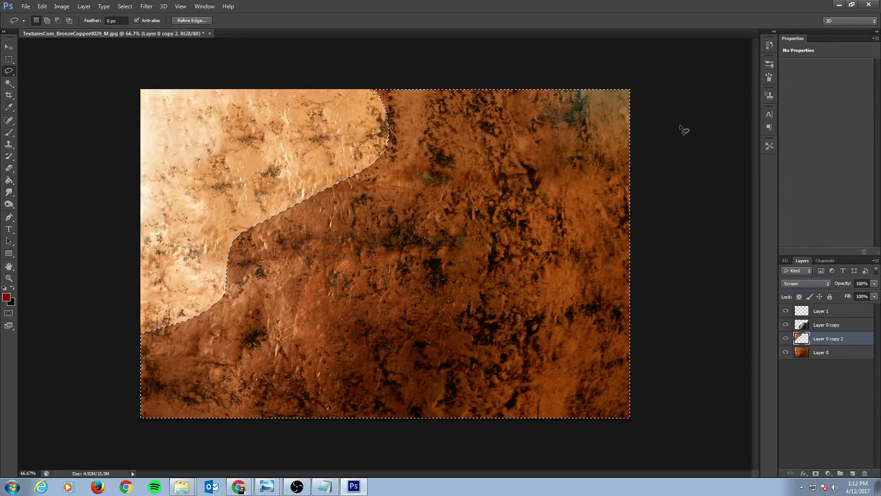
{"action": "key", "text": "shift+plus"}
{"action": "key", "text": "shift+plus"}
{"action": "key", "text": "shift+plus"}
{"action": "key", "text": "shift+plus"}
{"action": "key", "text": "shift+plus"}
{"action": "key", "text": "shift+plus"}
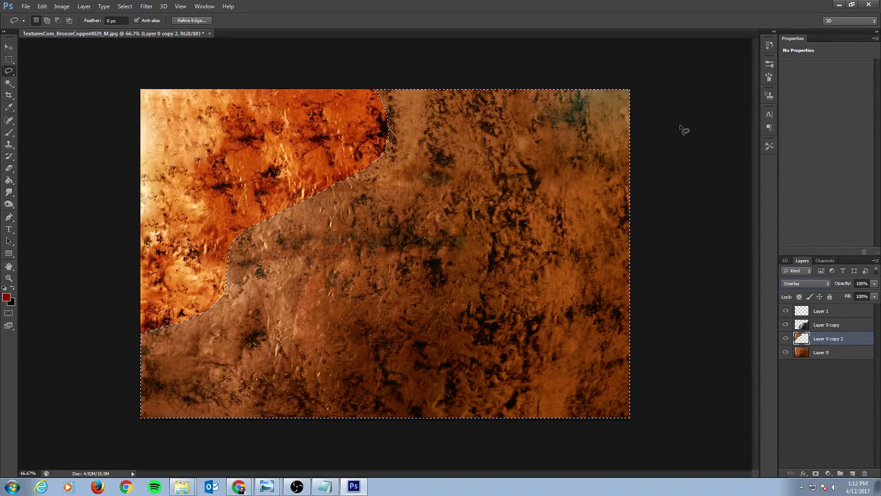
{"action": "key", "text": "shift+plus"}
{"action": "key", "text": "shift+plus"}
{"action": "key", "text": "shift+plus"}
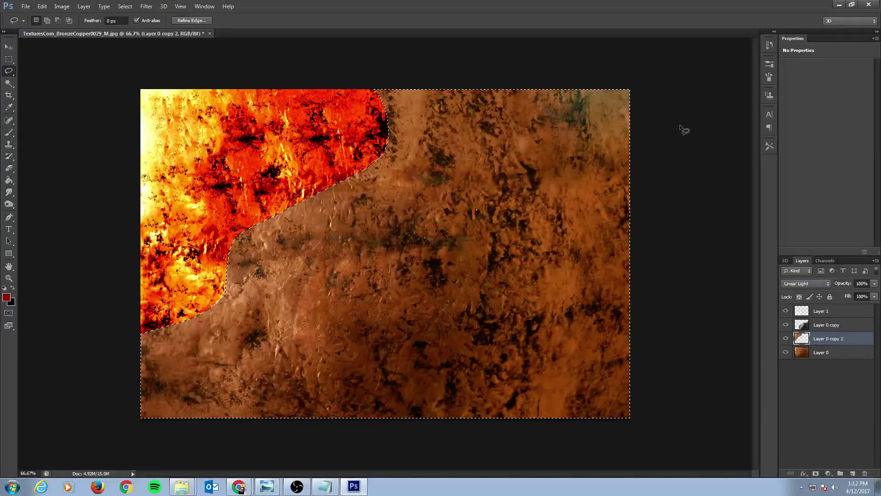
{"action": "key", "text": "shift+plus"}
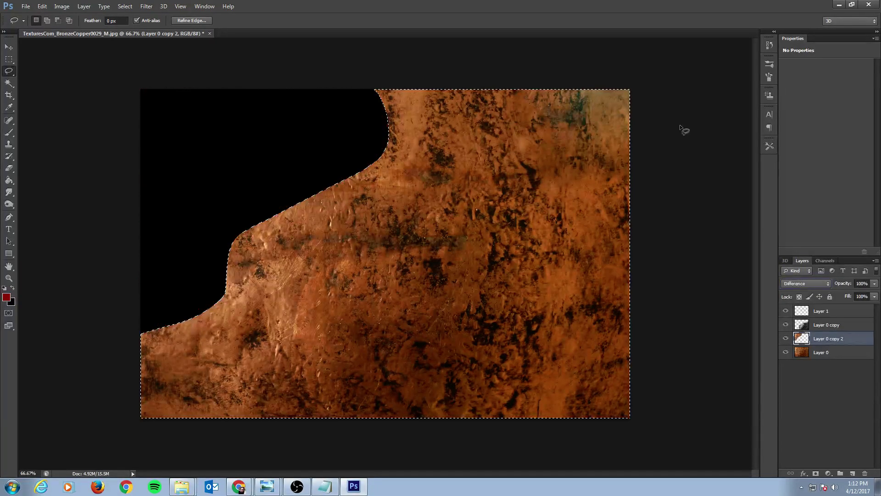
{"action": "key", "text": "shift+minus"}
{"action": "key", "text": "shift+minus"}
{"action": "key", "text": "shift+minus"}
{"action": "key", "text": "shift+minus"}
{"action": "key", "text": "shift+minus"}
{"action": "key", "text": "shift+minus"}
{"action": "key", "text": "shift+minus"}
{"action": "key", "text": "shift+minus"}
{"action": "key", "text": "shift+minus"}
{"action": "key", "text": "shift+minus"}
{"action": "key", "text": "shift+minus"}
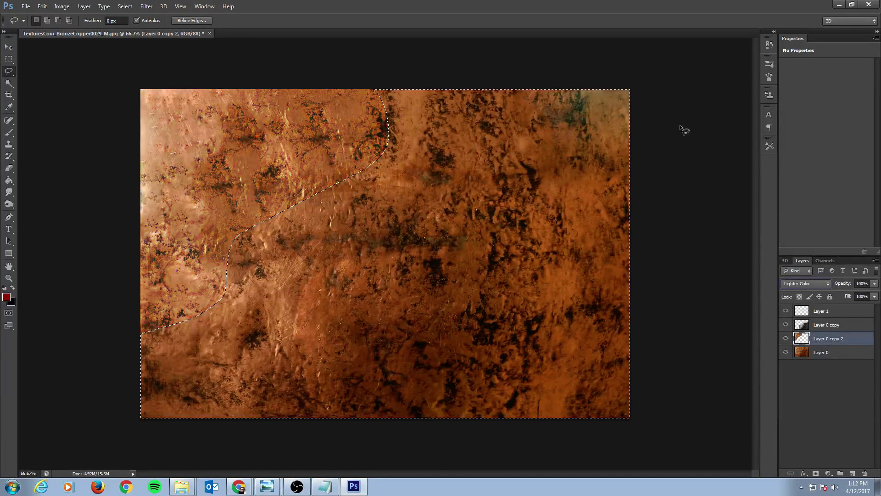
{"action": "key", "text": "shift+minus"}
{"action": "key", "text": "shift+minus"}
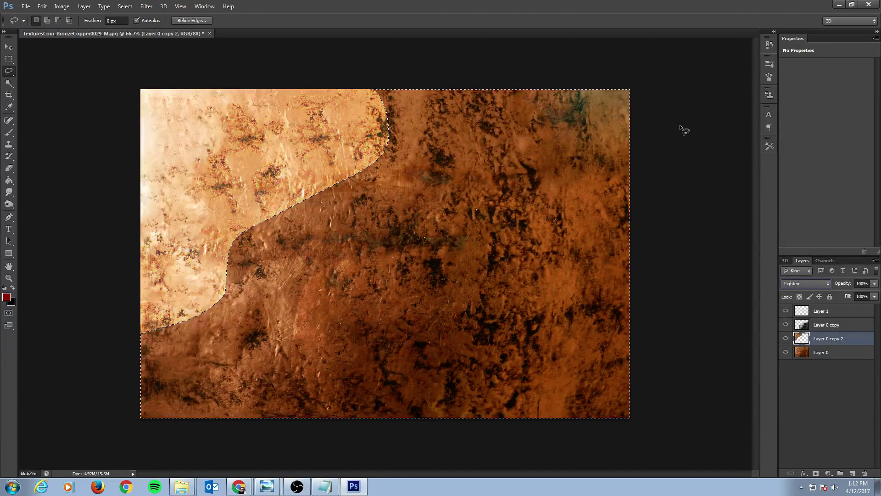
{"action": "key", "text": "shift+minus"}
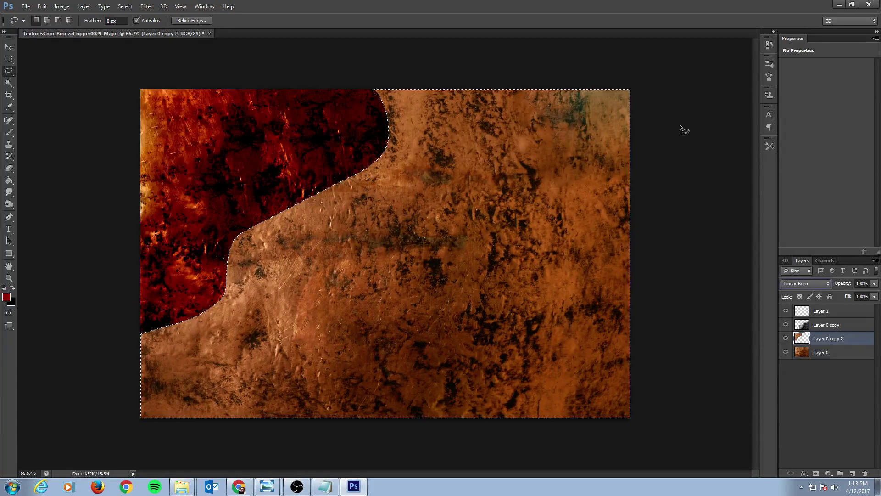
{"action": "key", "text": "shift+minus"}
{"action": "key", "text": "shift+minus"}
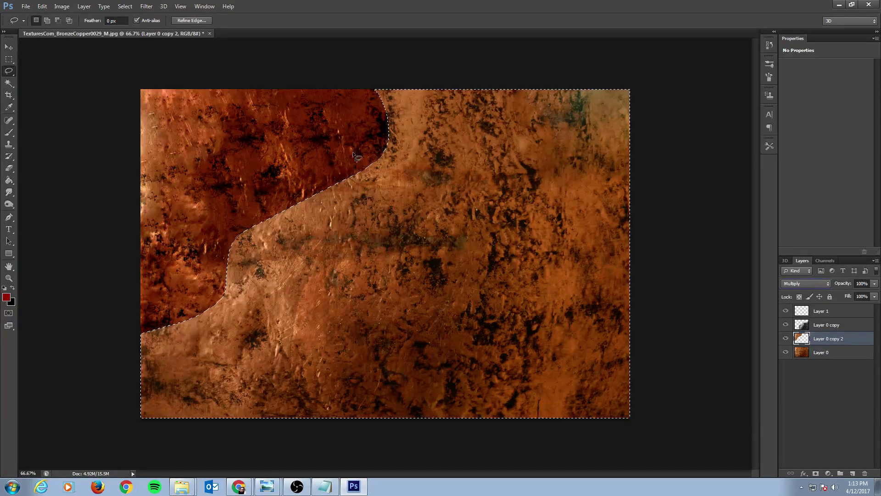
{"action": "key", "text": "ctrl+d"}
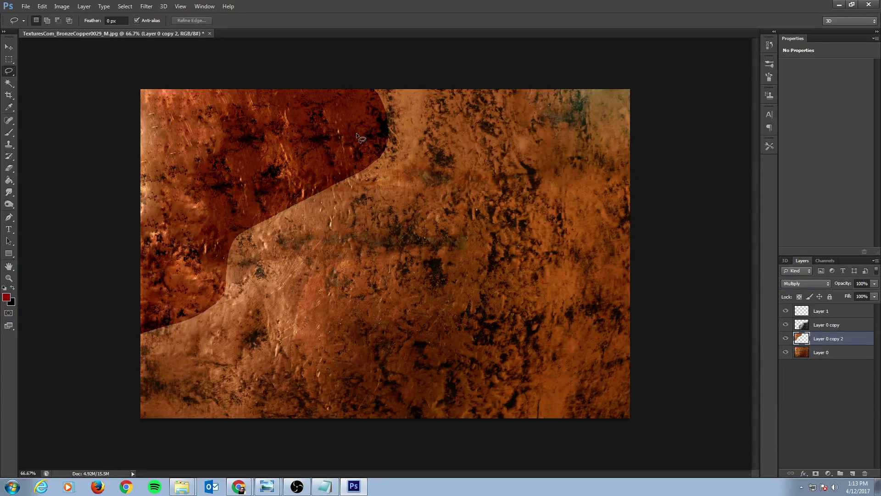
Erase softly at 30% along the hard curved edge and across the dark upper-left area
{"action": "key", "text": "e"}
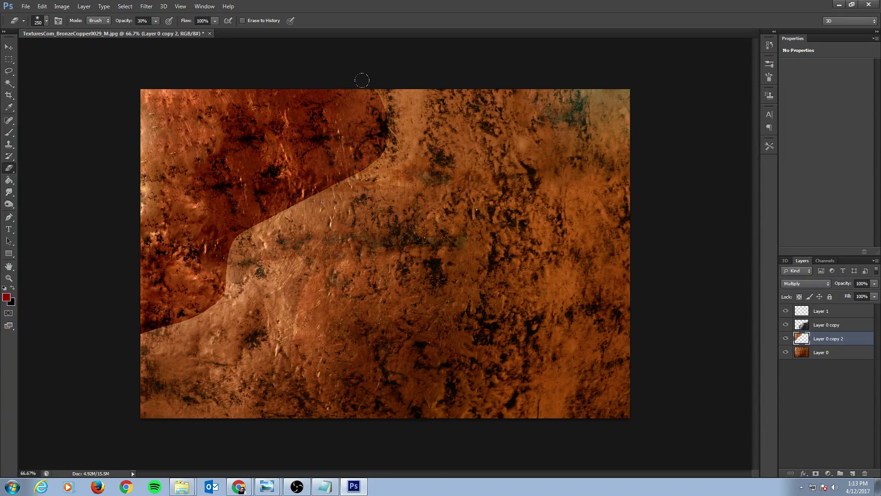
{"action": "mouse_move", "coordinate": [362, 80]}
{"action": "left_mouse_down"}
{"action": "mouse_move", "coordinate": [330, 162]}
{"action": "mouse_move", "coordinate": [302, 164]}
{"action": "mouse_move", "coordinate": [203, 235]}
{"action": "mouse_move", "coordinate": [242, 215]}
{"action": "mouse_move", "coordinate": [161, 311]}
{"action": "mouse_move", "coordinate": [103, 323]}
{"action": "mouse_move", "coordinate": [132, 316]}
{"action": "mouse_move", "coordinate": [183, 274]}
{"action": "mouse_move", "coordinate": [244, 199]}
{"action": "mouse_move", "coordinate": [210, 238]}
{"action": "mouse_move", "coordinate": [218, 241]}
{"action": "mouse_move", "coordinate": [234, 204]}
{"action": "mouse_move", "coordinate": [298, 160]}
{"action": "mouse_move", "coordinate": [259, 176]}
{"action": "mouse_move", "coordinate": [317, 153]}
{"action": "mouse_move", "coordinate": [301, 169]}
{"action": "left_mouse_up"}
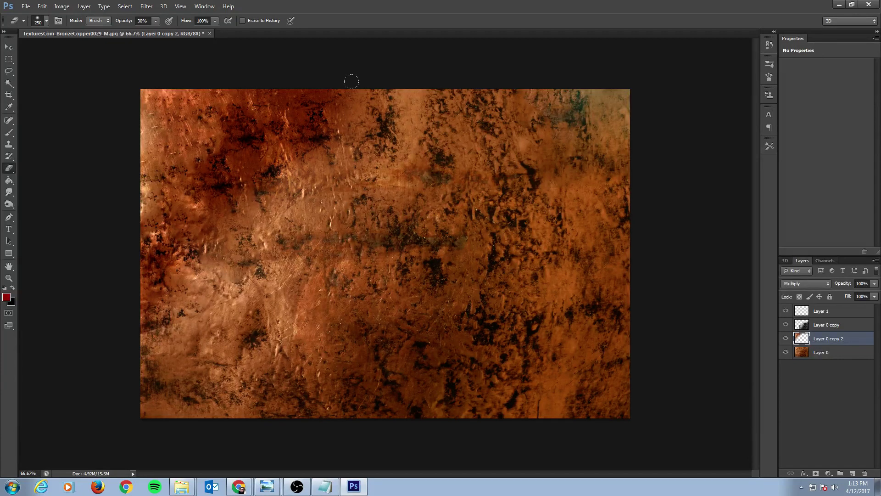
{"action": "left_click_drag", "start_coordinate": [174, 294], "coordinate": [136, 305]}
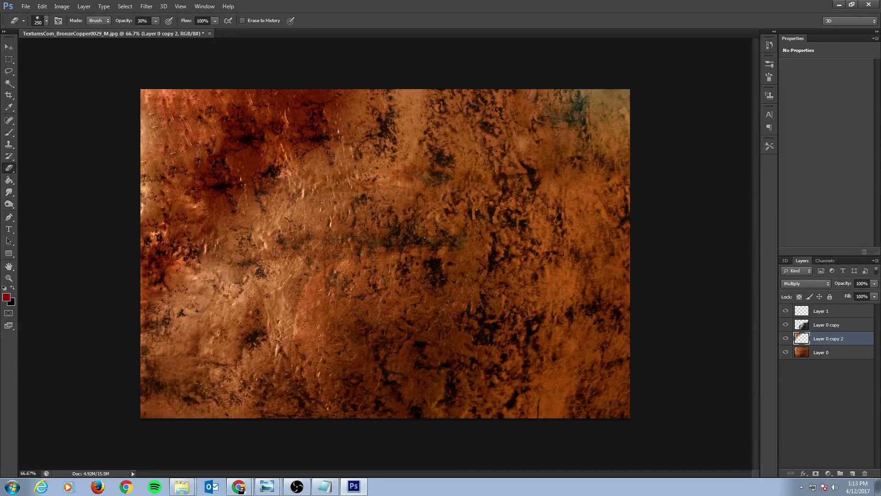
{"action": "mouse_move", "coordinate": [195, 228]}
{"action": "left_mouse_down"}
{"action": "mouse_move", "coordinate": [274, 160]}
{"action": "mouse_move", "coordinate": [211, 216]}
{"action": "left_mouse_up"}
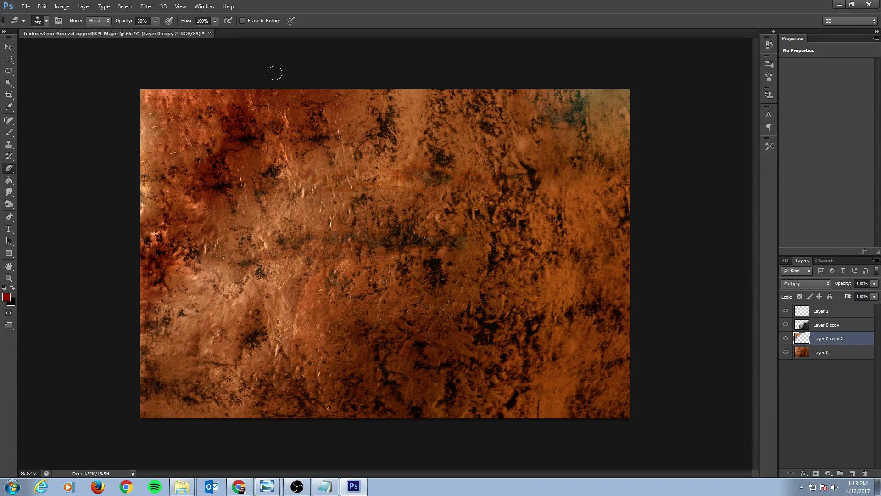
{"action": "mouse_move", "coordinate": [275, 73]}
{"action": "left_mouse_down"}
{"action": "mouse_move", "coordinate": [218, 148]}
{"action": "mouse_move", "coordinate": [193, 219]}
{"action": "left_mouse_up"}
{"action": "left_click_drag", "start_coordinate": [309, 94], "coordinate": [279, 166]}
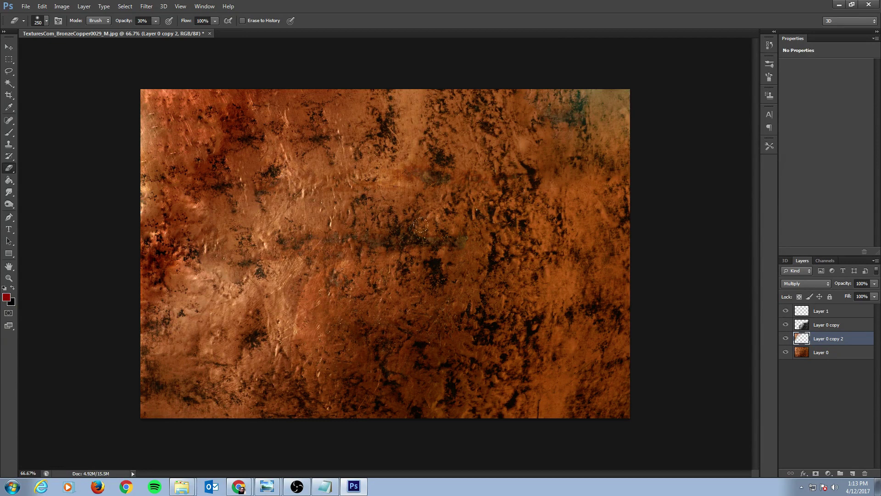
Flatten the image and convert the resulting Background into an editable Layer 0
{"action": "left_click", "coordinate": [90, 7]}
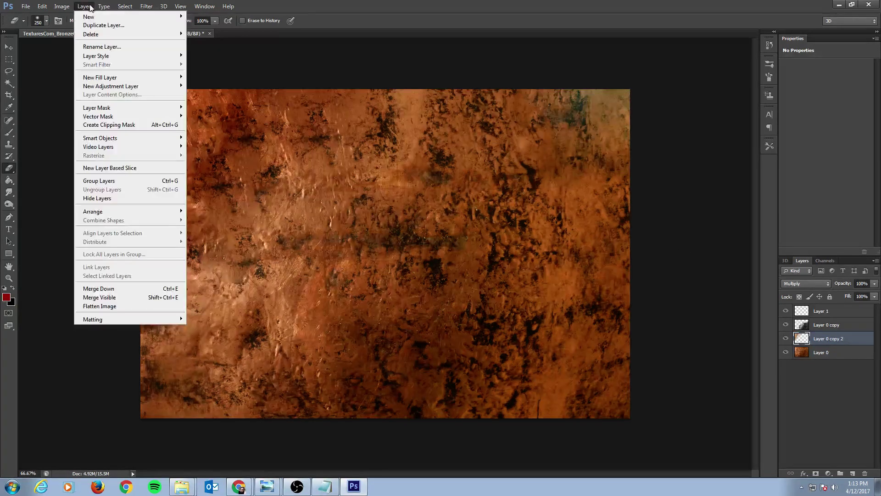
{"action": "left_click", "coordinate": [121, 307]}
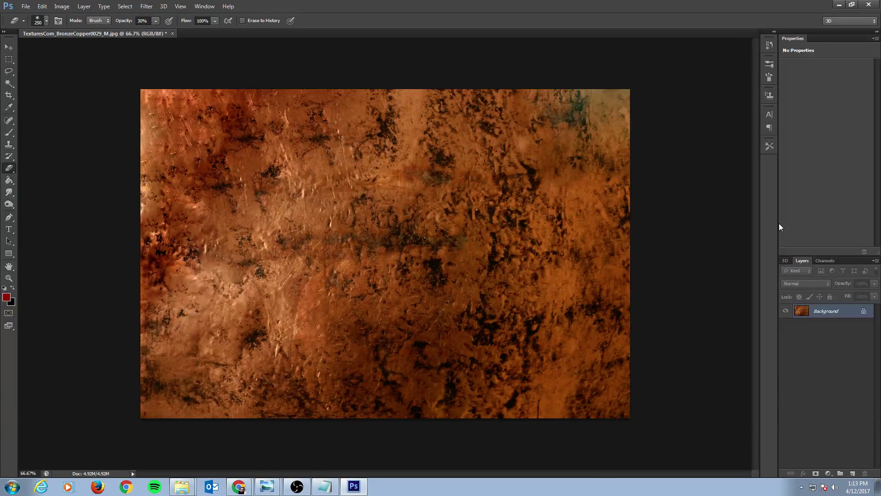
{"action": "double_click", "coordinate": [835, 311]}
{"action": "left_click", "coordinate": [517, 156]}
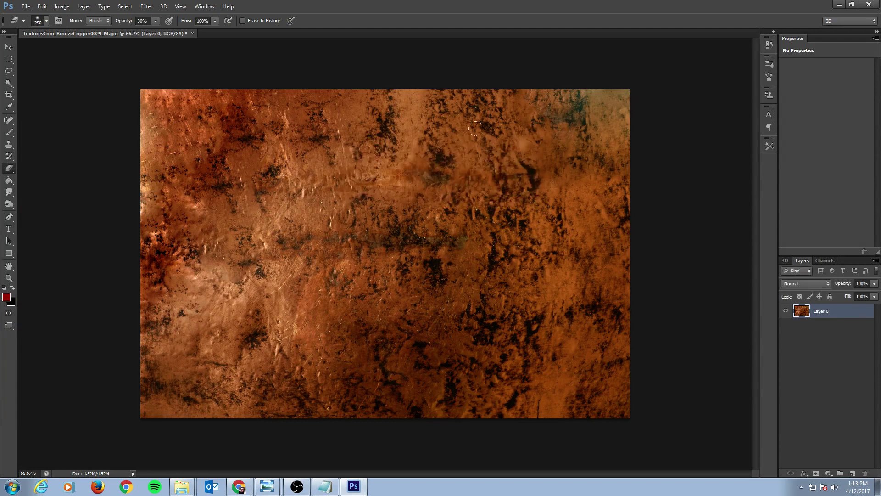
{"action": "left_click", "coordinate": [146, 6]}
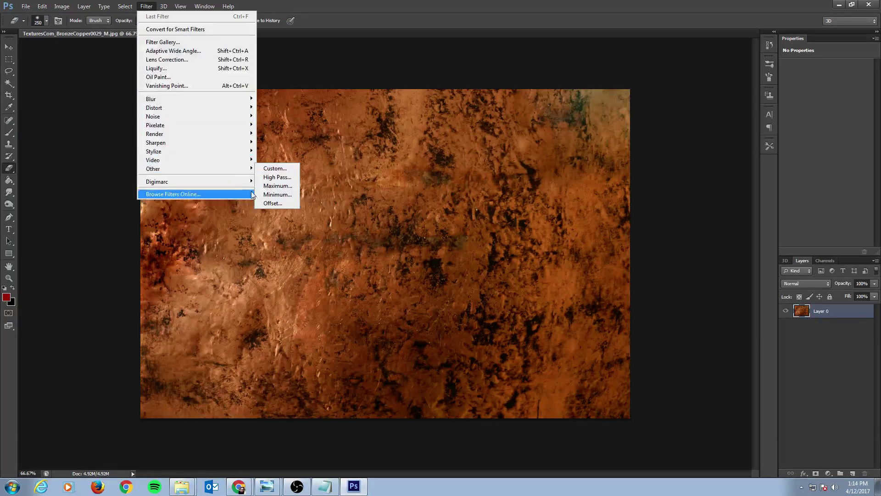
Offset the image by +512 px with wrap-around and select the content-aware Spot Healing Brush
{"action": "left_click", "coordinate": [282, 205]}
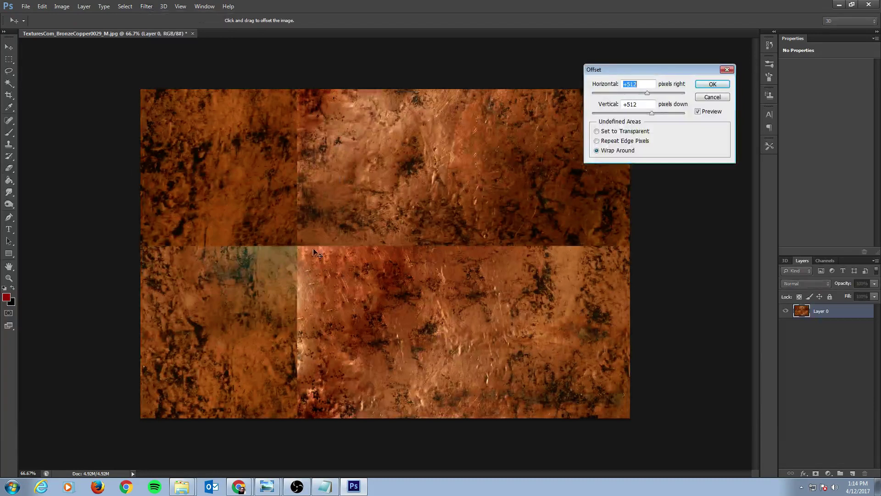
{"action": "left_click", "coordinate": [713, 84]}
{"action": "key", "text": "e"}
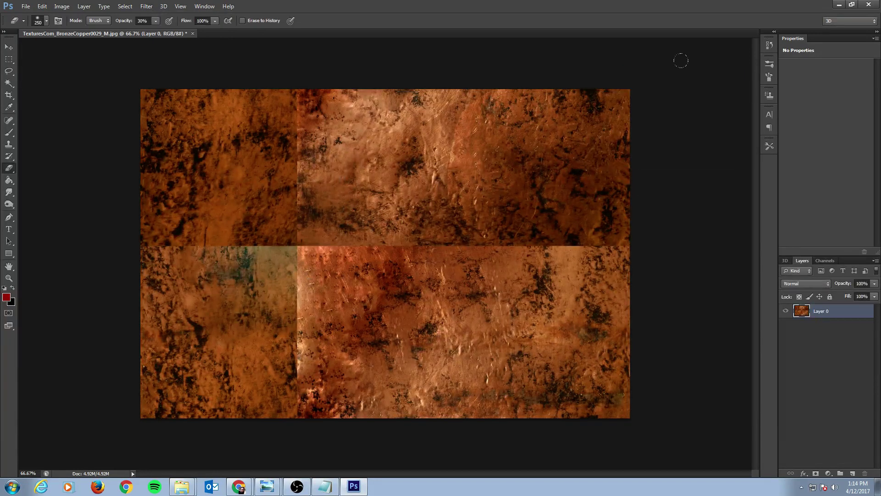
{"action": "left_click", "coordinate": [9, 120]}
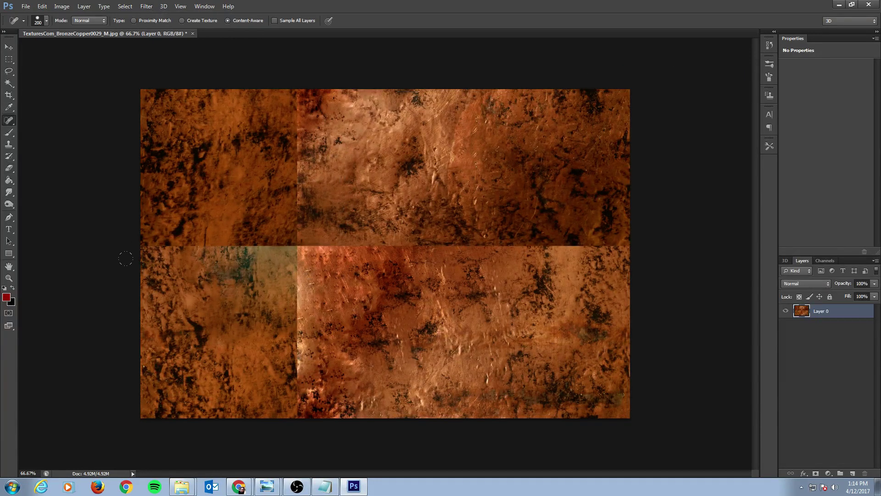
Heal the horizontal seam with a smaller brush, then re-apply the Offset filter
{"action": "key", "text": "bracketleft"}
{"action": "key", "text": "bracketleft"}
{"action": "key", "text": "bracketleft"}
{"action": "left_click_drag", "start_coordinate": [133, 246], "coordinate": [659, 250]}
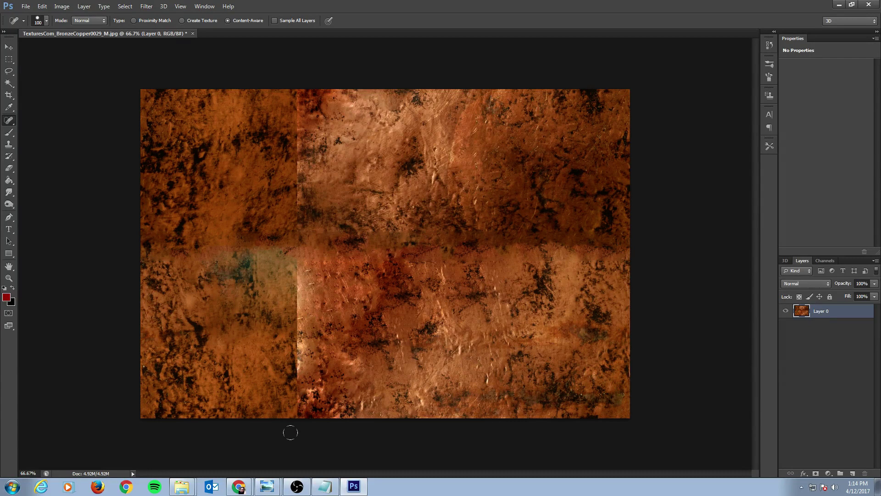
{"action": "key", "text": "ctrl+z"}
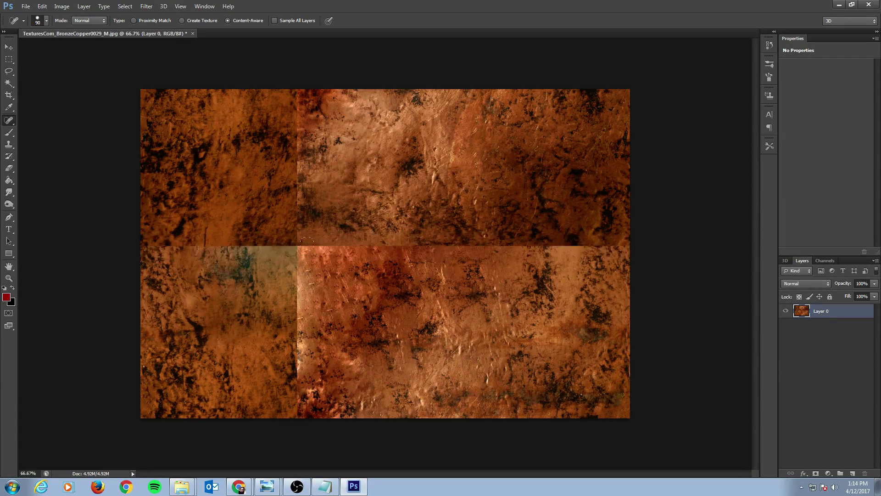
{"action": "key", "text": "bracketleft"}
{"action": "key", "text": "bracketleft"}
{"action": "key", "text": "bracketleft"}
{"action": "key", "text": "bracketleft"}
{"action": "left_click_drag", "start_coordinate": [296, 243], "coordinate": [661, 240]}
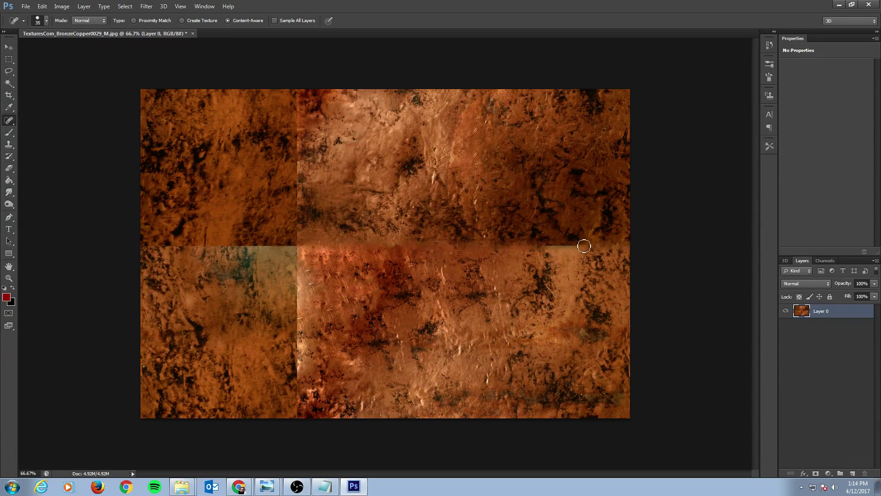
{"action": "left_click_drag", "start_coordinate": [629, 246], "coordinate": [423, 245]}
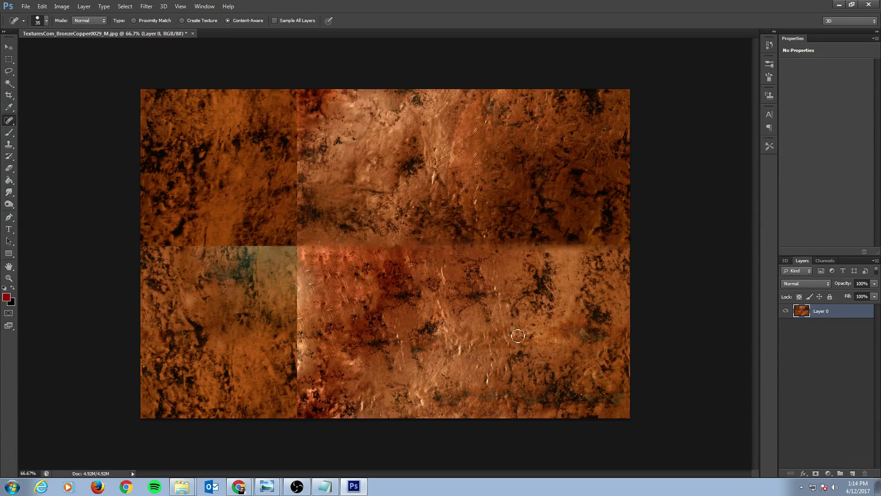
{"action": "key", "text": "ctrl+f"}
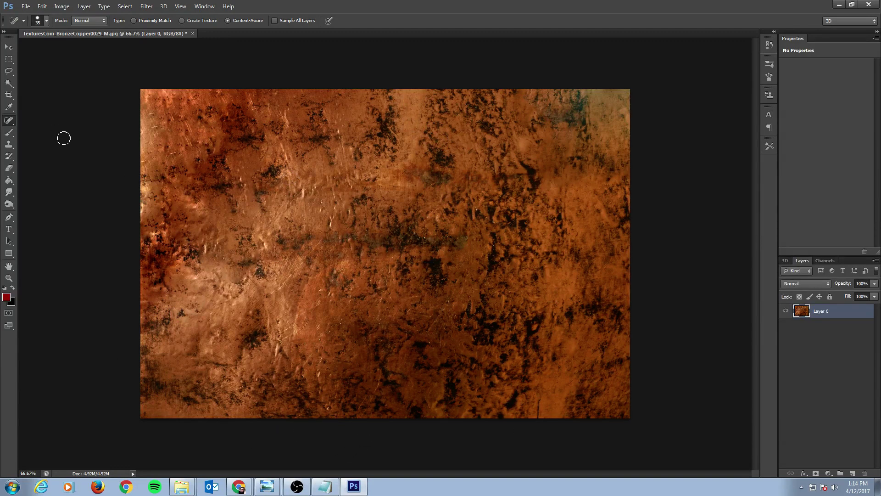
Duplicate Layer 0 as 'Layer 0 copy' and add a new empty Layer 1 above it
{"action": "right_click", "coordinate": [820, 312]}
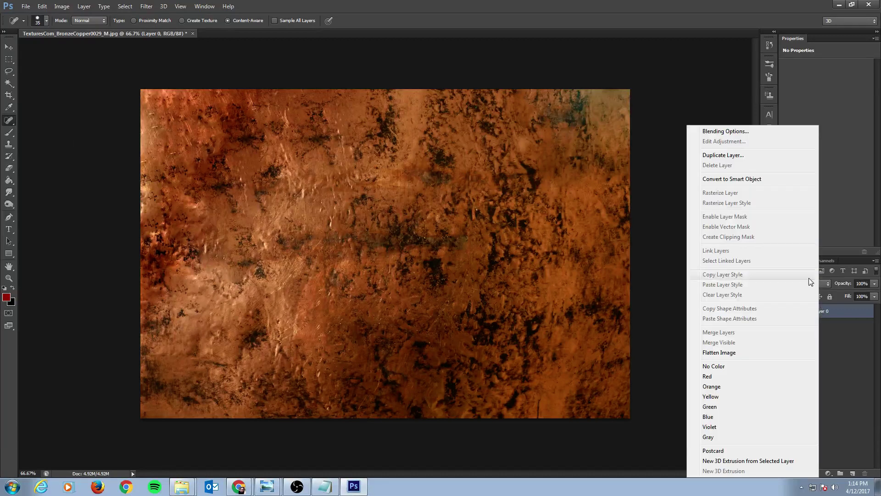
{"action": "left_click", "coordinate": [761, 158]}
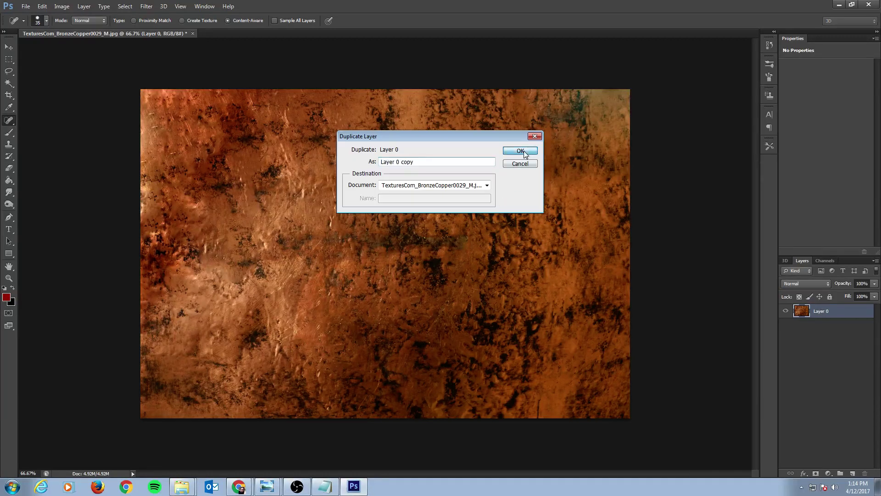
{"action": "left_click", "coordinate": [520, 151]}
{"action": "left_click", "coordinate": [852, 474]}
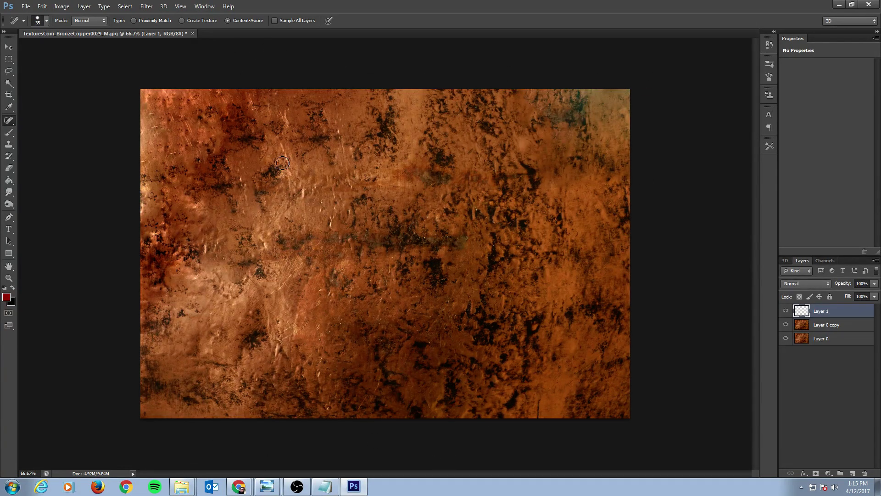
{"action": "left_click", "coordinate": [9, 59]}
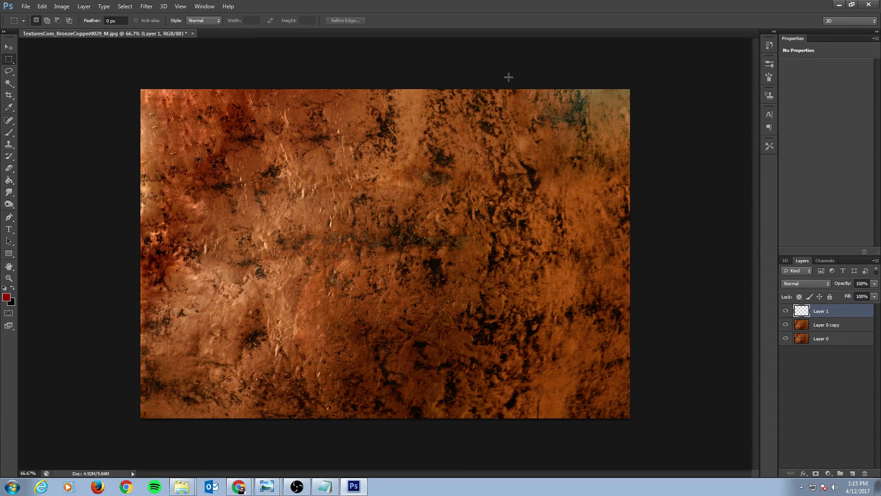
Marquee a tall strip near the image's left edge and switch to the Gradient Tool
{"action": "left_click_drag", "start_coordinate": [157, 65], "coordinate": [242, 471]}
{"action": "left_click_drag", "start_coordinate": [243, 471], "coordinate": [243, 470]}
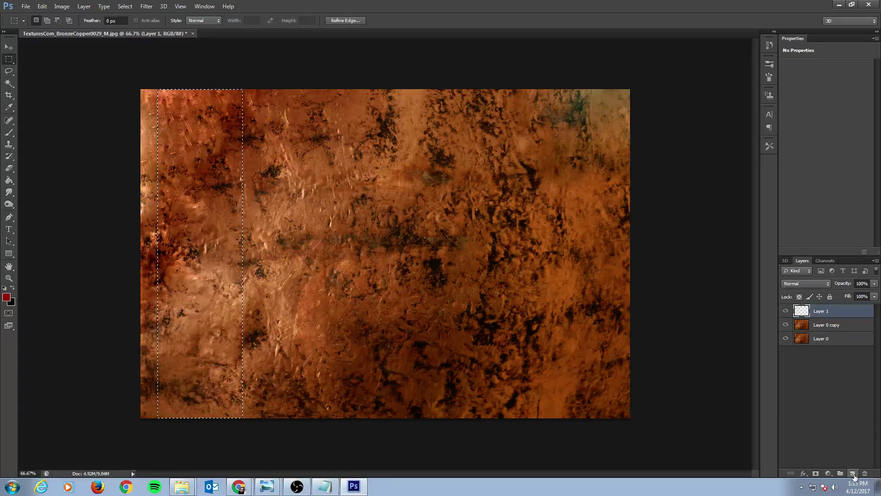
{"action": "left_click", "coordinate": [9, 180]}
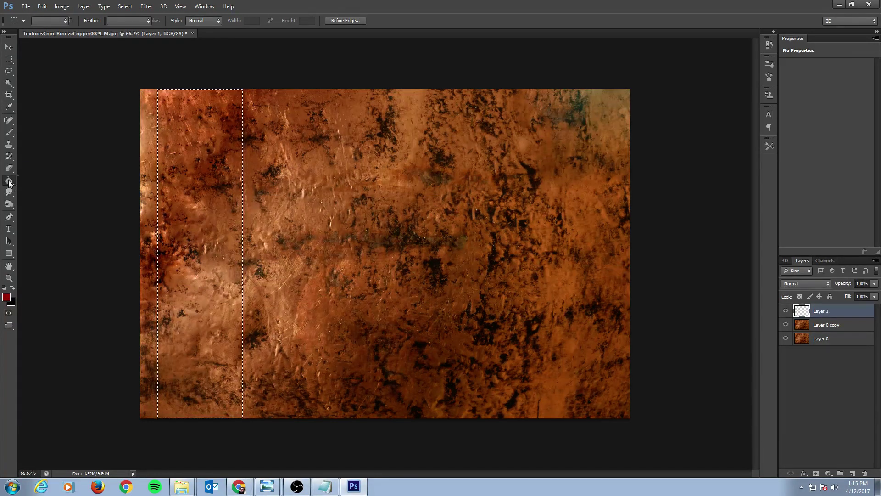
{"action": "left_click", "coordinate": [48, 179]}
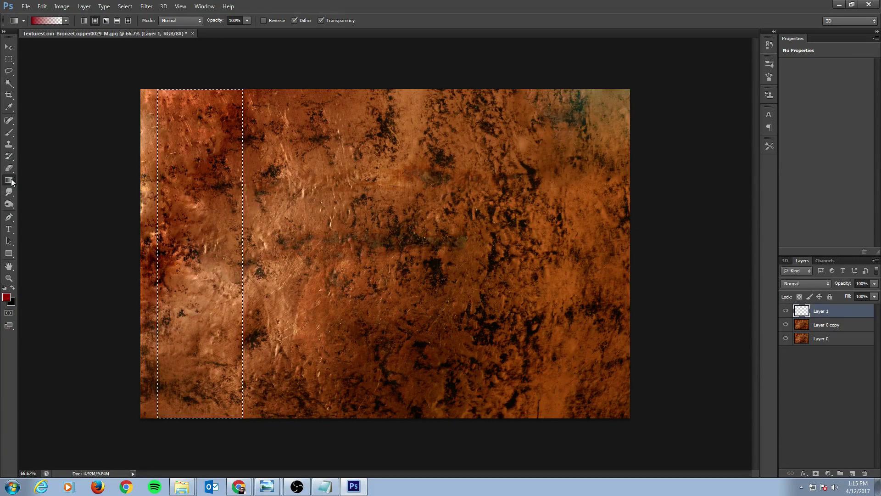
Set the foreground colour to white and fill the strip with a white-to-transparent gradient
{"action": "left_click", "coordinate": [185, 133], "text": "alt"}
{"action": "left_click", "coordinate": [6, 296]}
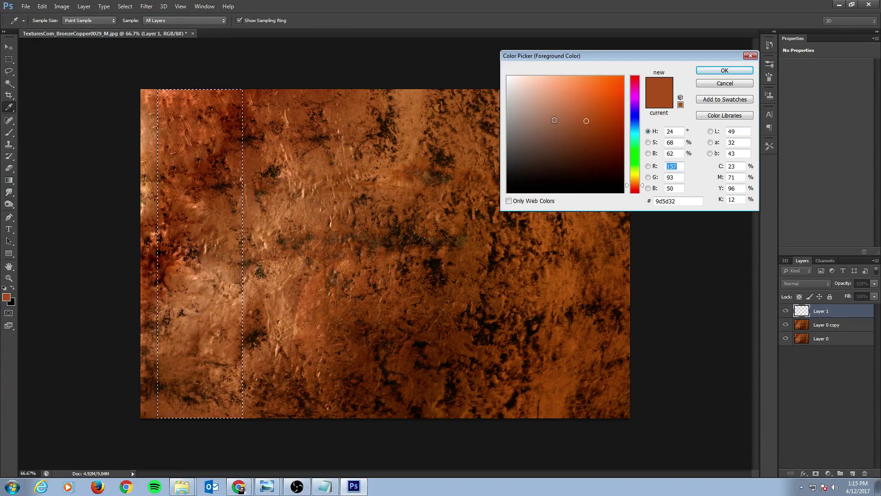
{"action": "left_click_drag", "start_coordinate": [560, 122], "coordinate": [385, 46]}
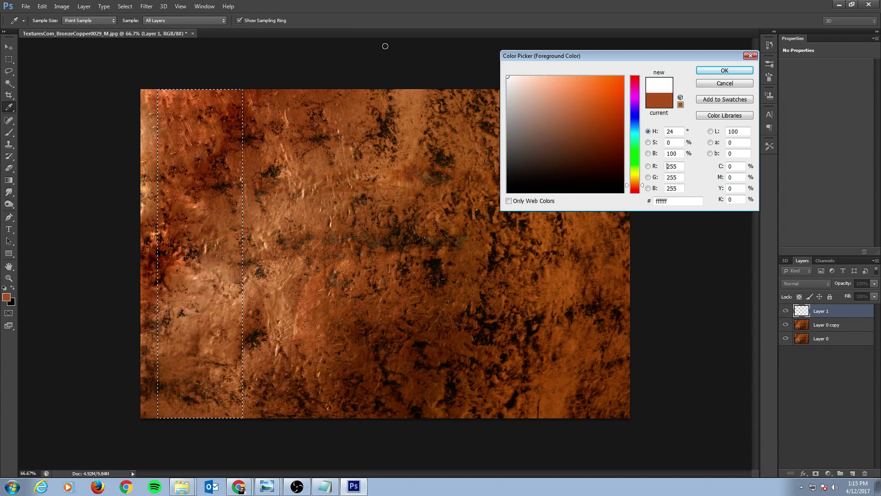
{"action": "left_click", "coordinate": [724, 70]}
{"action": "left_click", "coordinate": [13, 287]}
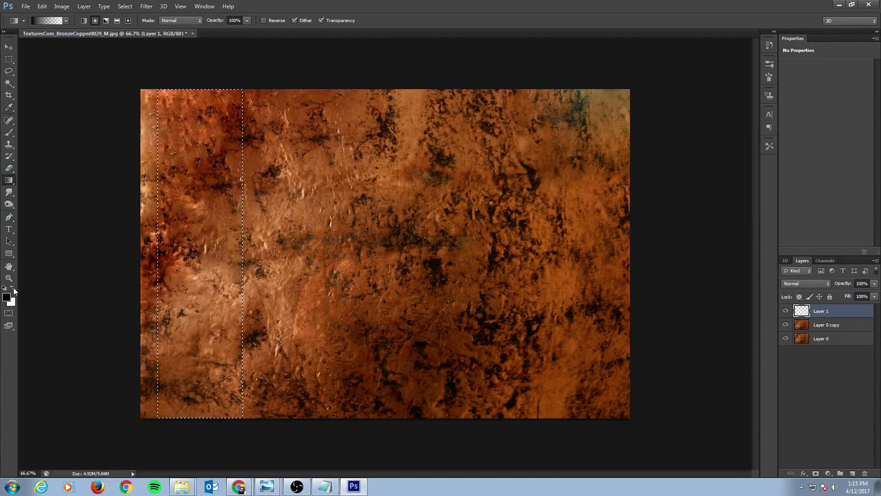
{"action": "left_click", "coordinate": [13, 287]}
{"action": "left_click_drag", "start_coordinate": [203, 436], "coordinate": [210, 288]}
{"action": "key", "text": "ctrl+z"}
{"action": "key", "text": "ctrl+z"}
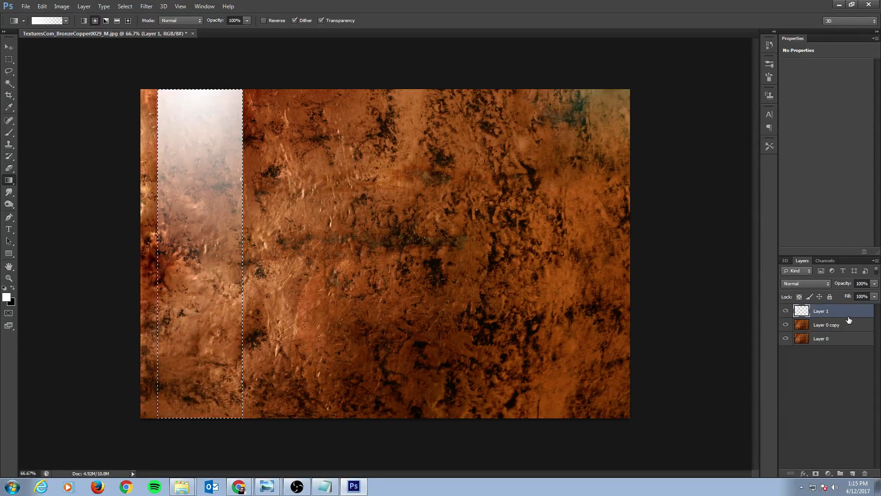
Set Layer 1's blend mode to Overlay so the strip glows over the copper
{"action": "left_click", "coordinate": [820, 284]}
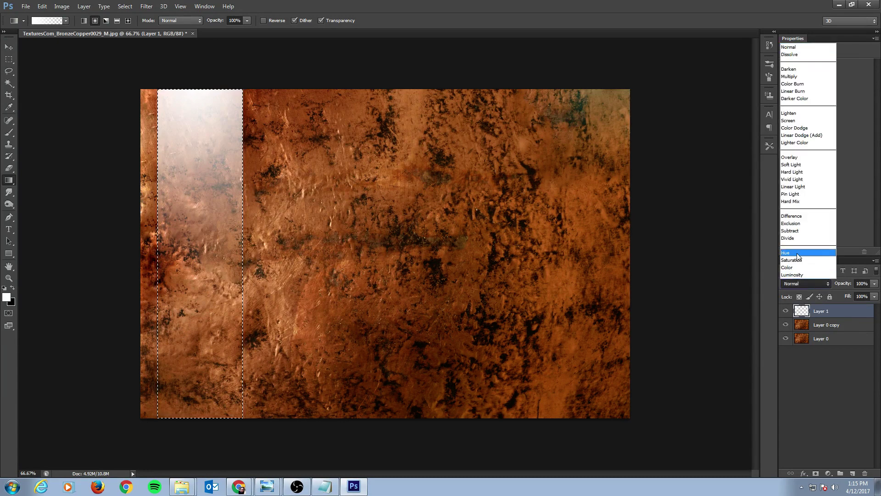
{"action": "left_click", "coordinate": [796, 128]}
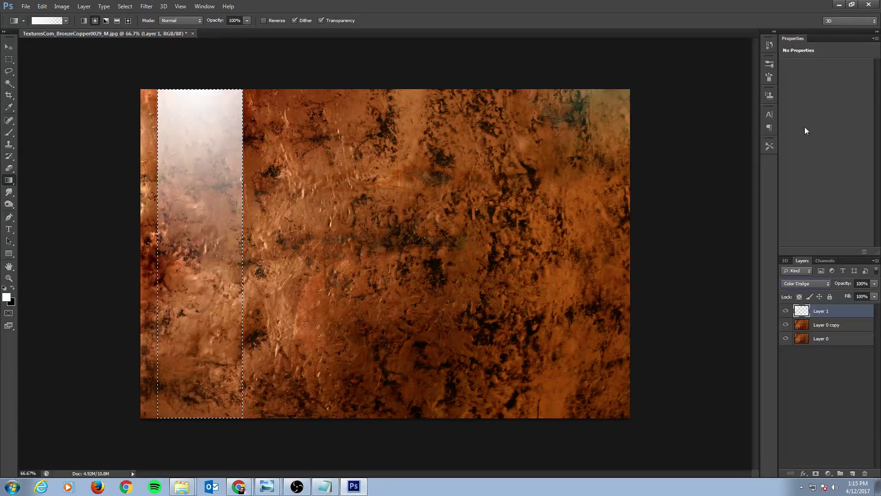
{"action": "scroll", "coordinate": [827, 287], "scroll_direction": "up", "scroll_amount": 2}
{"action": "scroll", "coordinate": [827, 287], "scroll_direction": "down", "scroll_amount": 4}
{"action": "scroll", "coordinate": [827, 286], "scroll_direction": "down", "scroll_amount": 1}
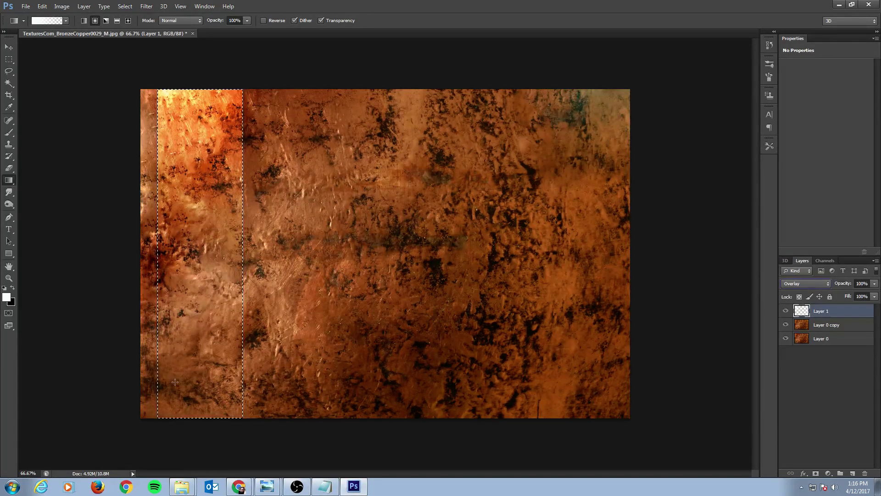
Darken the strip's bottom with a black-to-transparent gradient, then deselect
{"action": "left_click", "coordinate": [13, 288]}
{"action": "left_click_drag", "start_coordinate": [213, 446], "coordinate": [215, 312]}
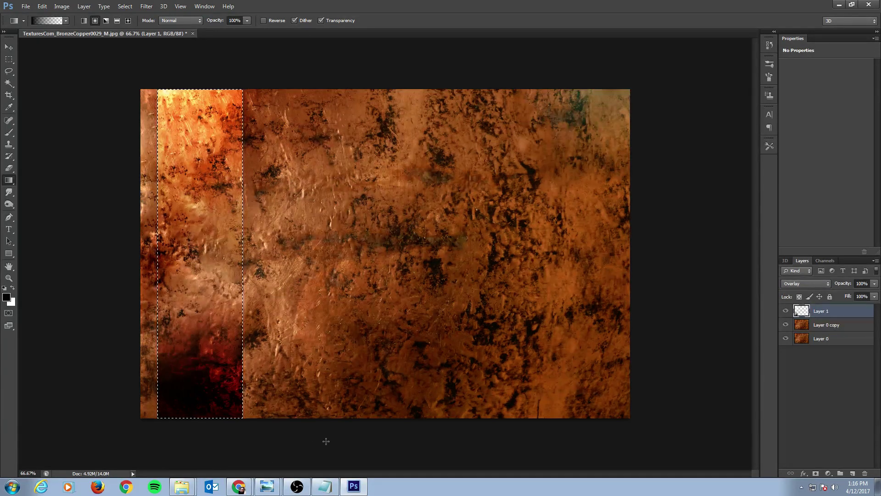
{"action": "key", "text": "ctrl+z"}
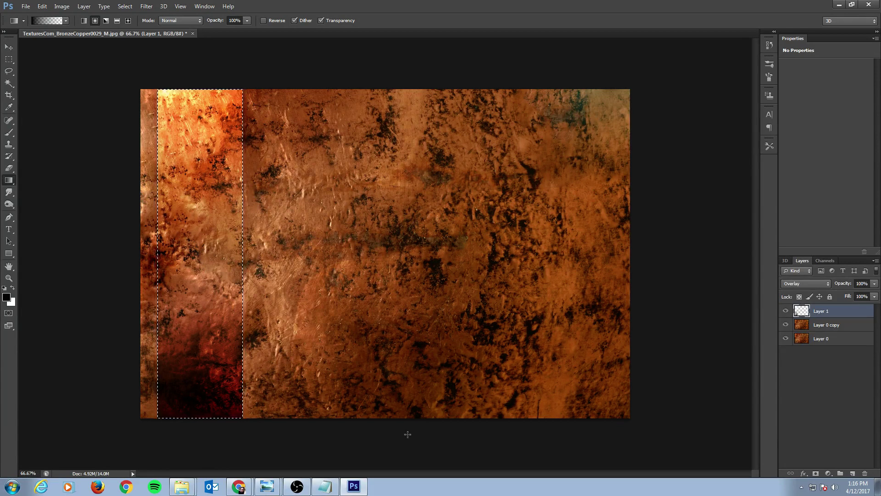
{"action": "key", "text": "ctrl+d"}
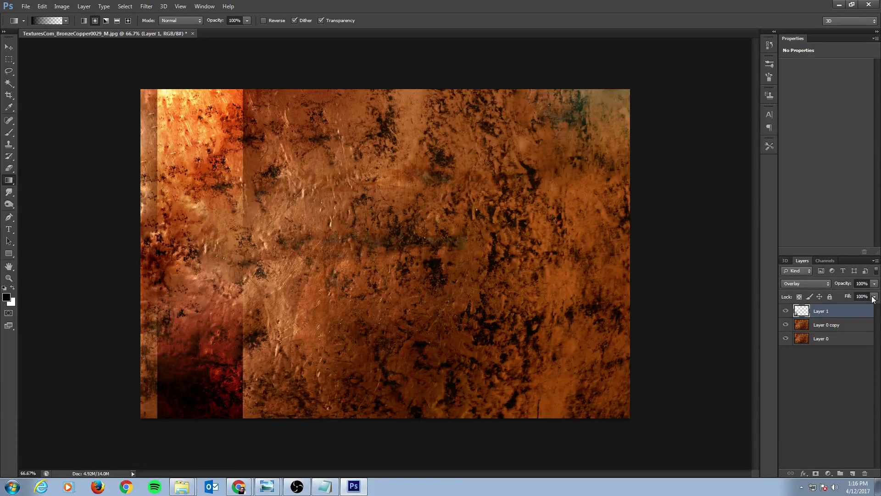
Rename the Overlay gradient layer from Layer 1 to 'Lighting Set up'
{"action": "double_click", "coordinate": [829, 311]}
{"action": "type", "text": "Lioght"}
{"action": "type", "text": "ghting Set up"}
{"action": "key", "text": "Return"}
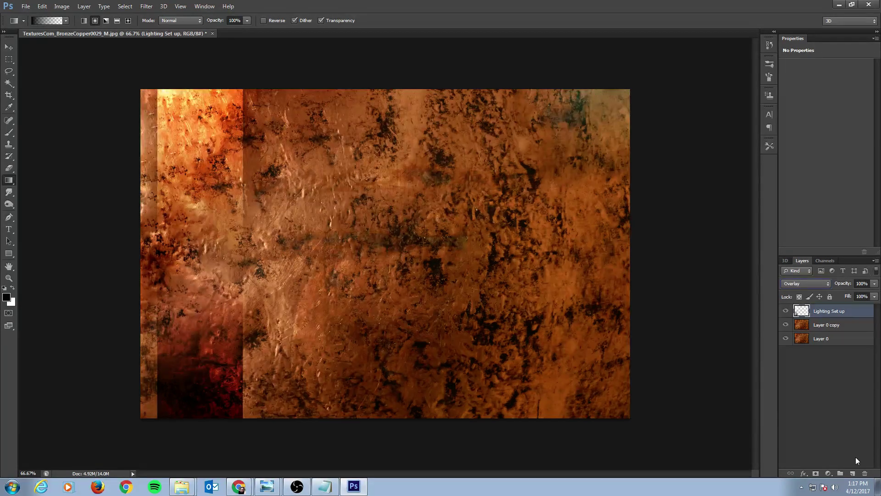
Create a new layer named 'HighlightEdgings' above Lighting Set up, blending in Overlay
{"action": "left_click", "coordinate": [852, 474]}
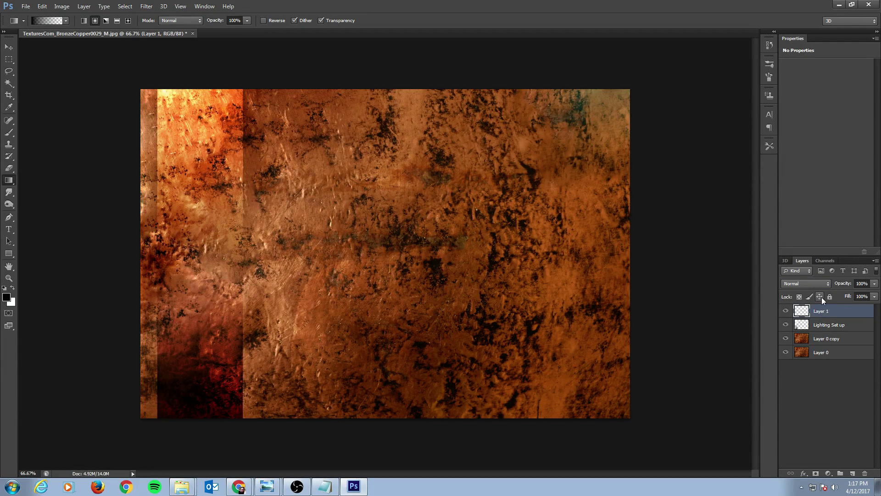
{"action": "double_click", "coordinate": [822, 312]}
{"action": "type", "text": "HightlightEdgings"}
{"action": "key", "text": "Return"}
{"action": "left_click", "coordinate": [821, 282]}
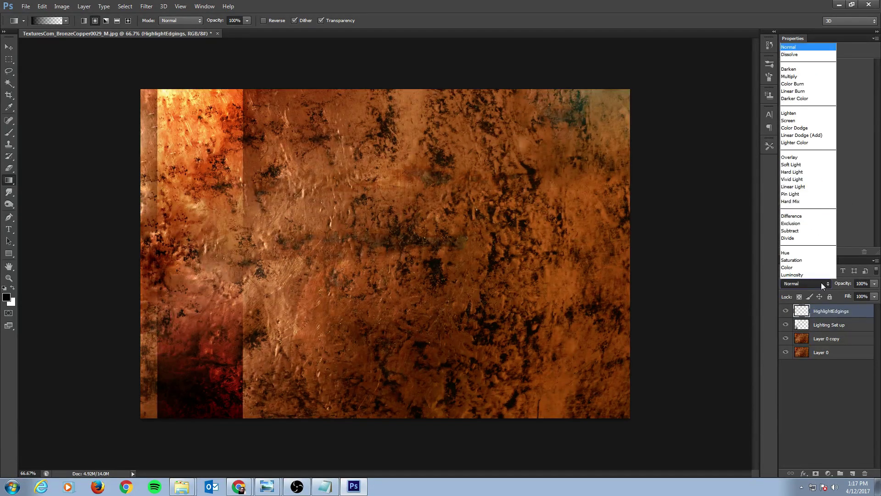
{"action": "left_click", "coordinate": [831, 160]}
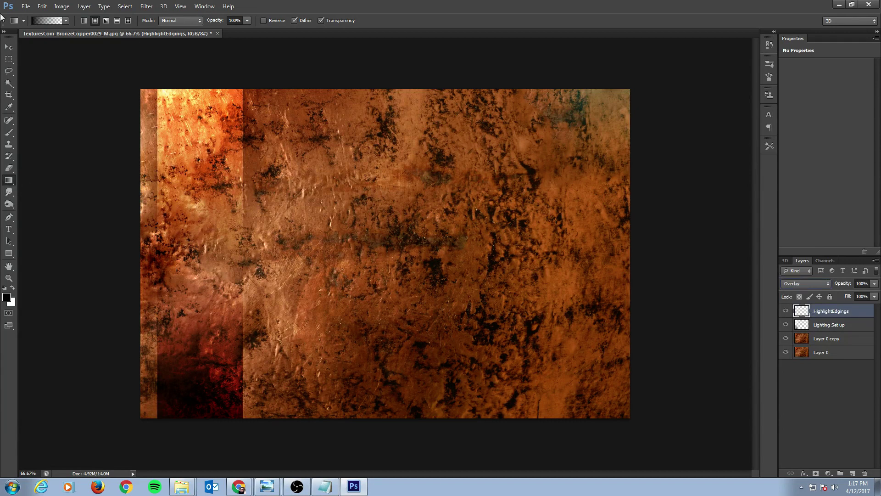
Select a smaller Brush tip and make white the foreground colour
{"action": "left_click", "coordinate": [8, 133]}
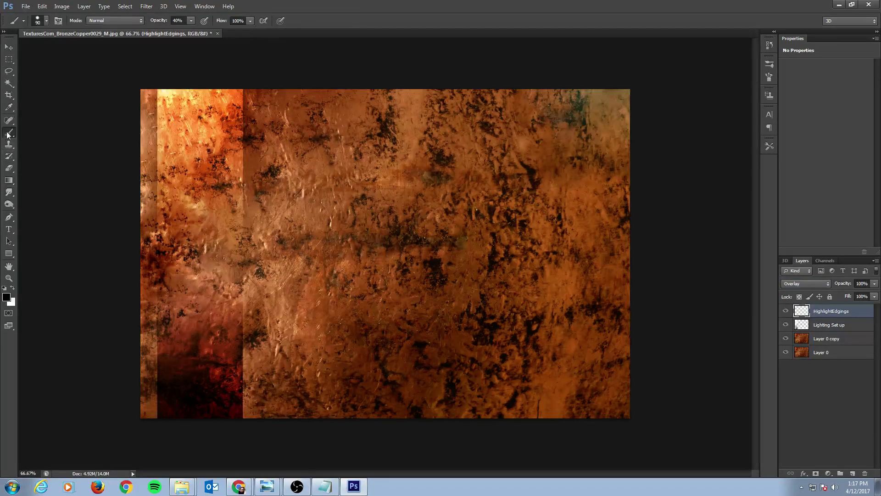
{"action": "key", "text": "bracketleft"}
{"action": "key", "text": "bracketleft"}
{"action": "key", "text": "bracketleft"}
{"action": "key", "text": "bracketleft"}
{"action": "key", "text": "bracketleft"}
{"action": "key", "text": "bracketleft"}
{"action": "key", "text": "bracketleft"}
{"action": "key", "text": "bracketleft"}
{"action": "left_click_drag", "start_coordinate": [307, 89], "coordinate": [304, 418]}
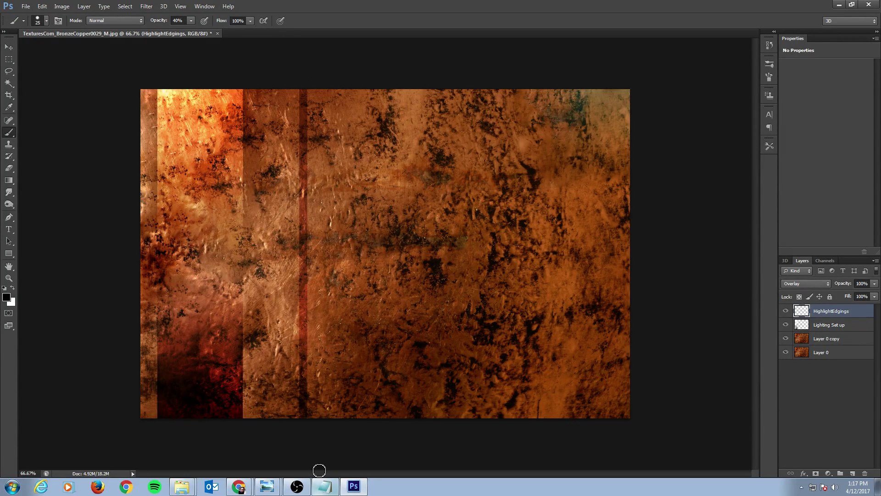
{"action": "key", "text": "ctrl+z"}
{"action": "left_click", "coordinate": [12, 287]}
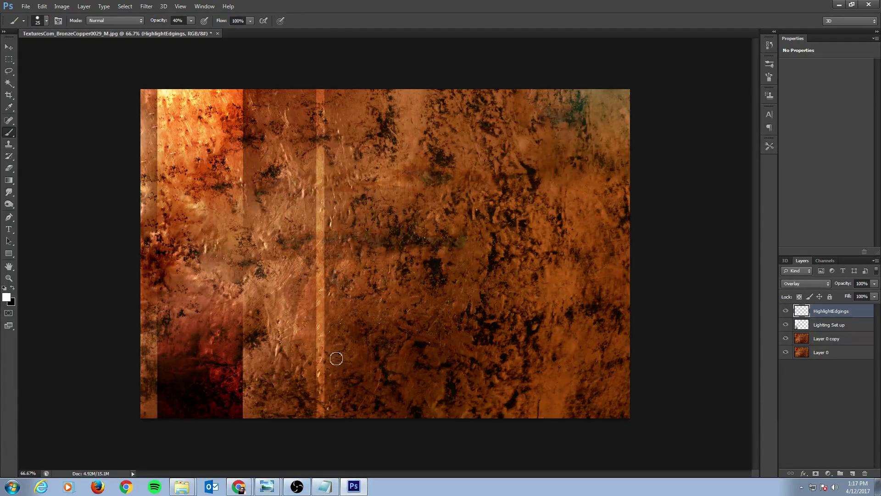
Cycle HighlightEdgings' blend modes from Multiply through Lighten, settling on Screen
{"action": "left_click", "coordinate": [803, 282]}
{"action": "left_click", "coordinate": [801, 78]}
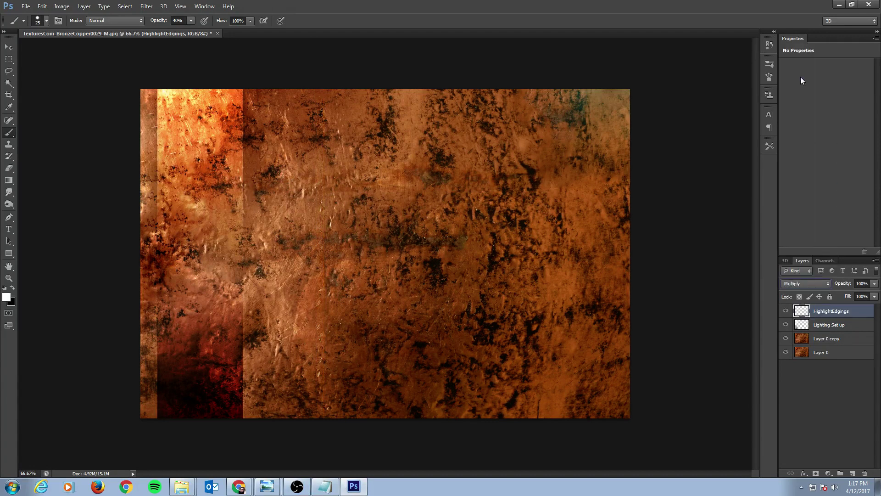
{"action": "key", "text": "Up"}
{"action": "key", "text": "Up"}
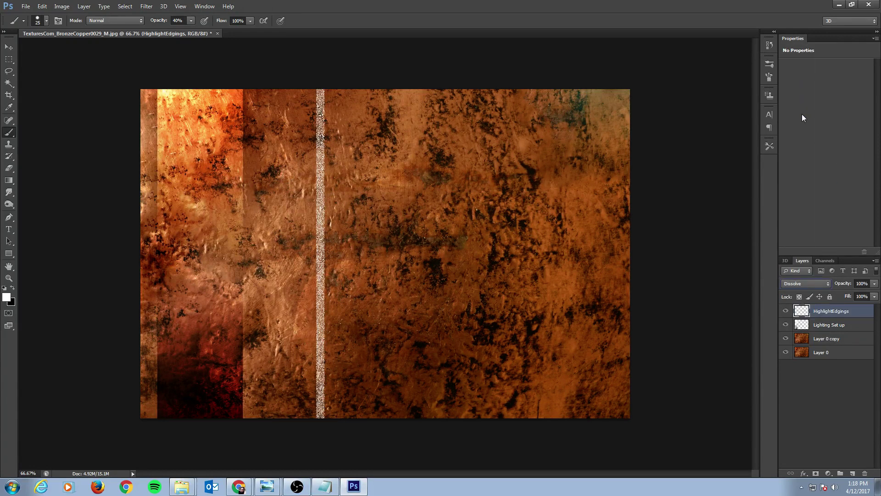
{"action": "key", "text": "Up"}
{"action": "key", "text": "Down"}
{"action": "key", "text": "Down"}
{"action": "key", "text": "Up"}
{"action": "key", "text": "Up"}
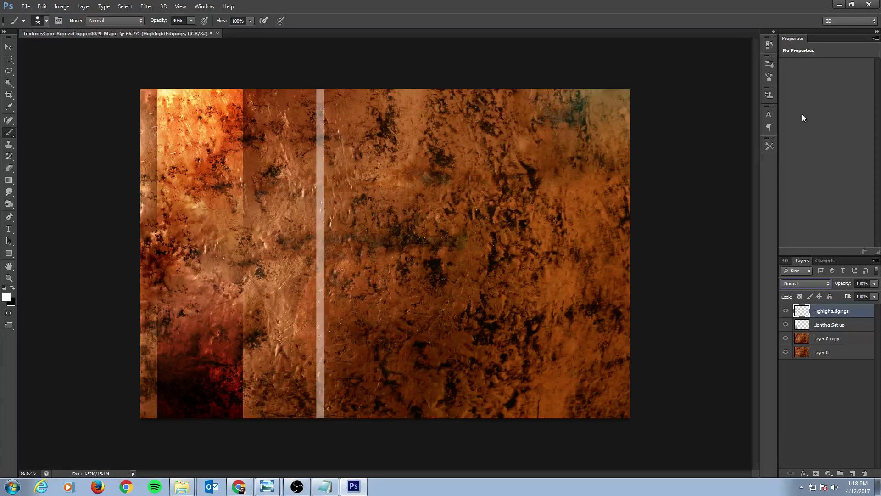
{"action": "key", "text": "Down"}
{"action": "key", "text": "Down"}
{"action": "key", "text": "Down"}
{"action": "key", "text": "Down"}
{"action": "key", "text": "Down"}
{"action": "key", "text": "Down"}
{"action": "key", "text": "Down"}
{"action": "key", "text": "Down"}
{"action": "key", "text": "Down"}
{"action": "key", "text": "Down"}
{"action": "key", "text": "Down"}
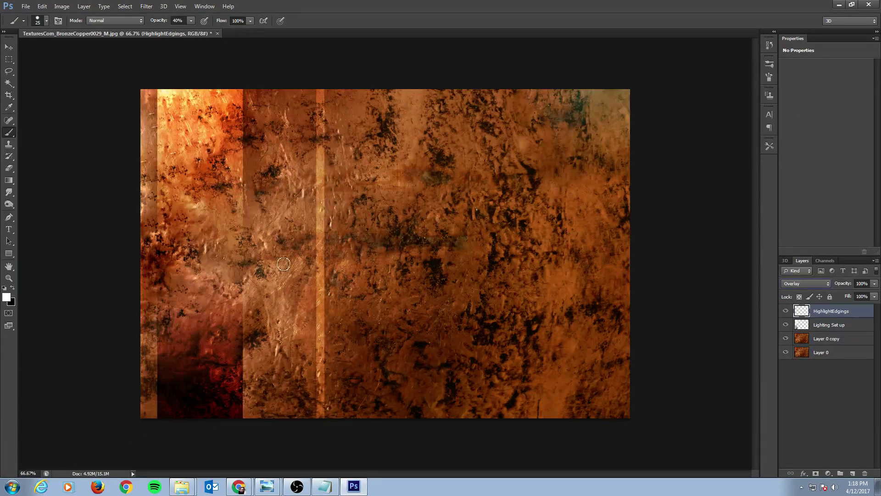
{"action": "key", "text": "Up"}
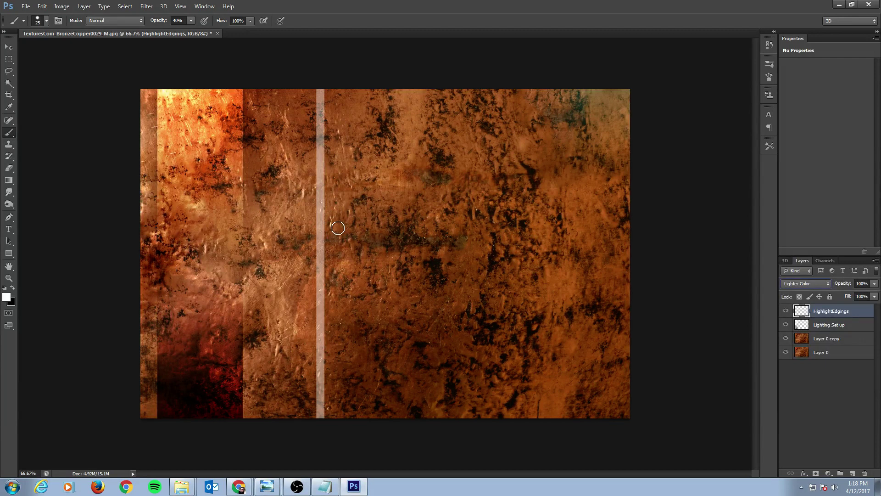
{"action": "key", "text": "Up"}
{"action": "key", "text": "Up"}
{"action": "key", "text": "Up"}
Repaint the stripe in sampled copper tones and set HighlightEdgings to Overlay
{"action": "left_click", "coordinate": [408, 112], "text": "alt"}
{"action": "left_click", "coordinate": [322, 86]}
{"action": "left_click", "coordinate": [320, 418], "text": "shift"}
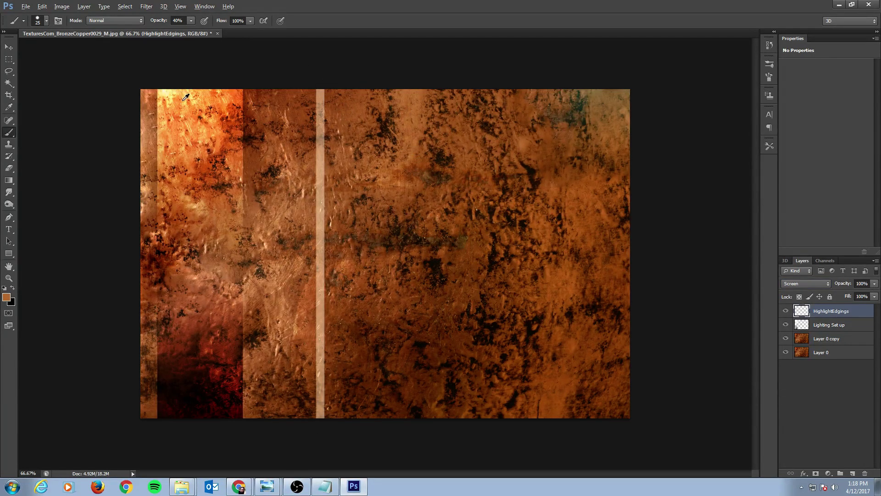
{"action": "left_click", "coordinate": [200, 100], "text": "alt"}
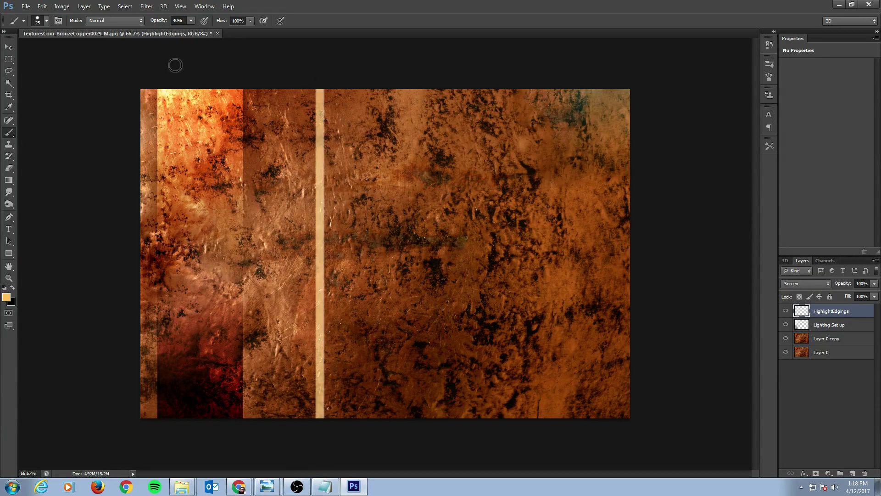
{"action": "left_click", "coordinate": [227, 98], "text": "alt"}
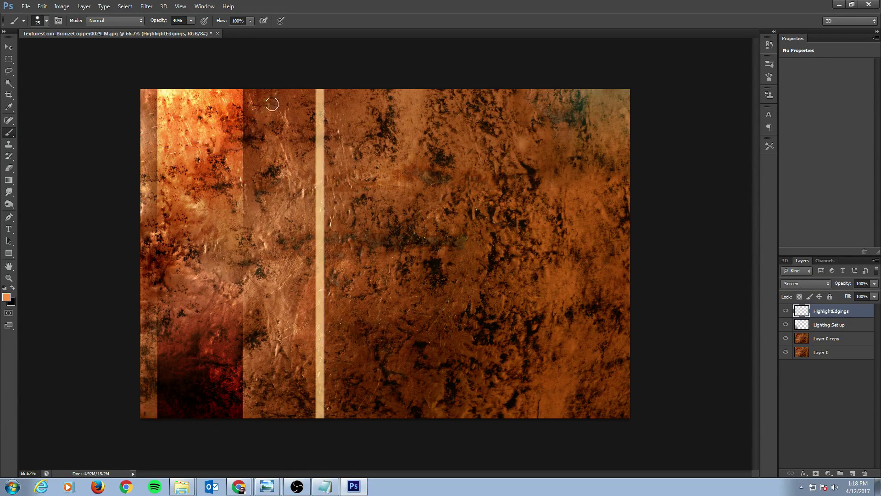
{"action": "left_click", "coordinate": [822, 284]}
{"action": "left_click", "coordinate": [791, 157]}
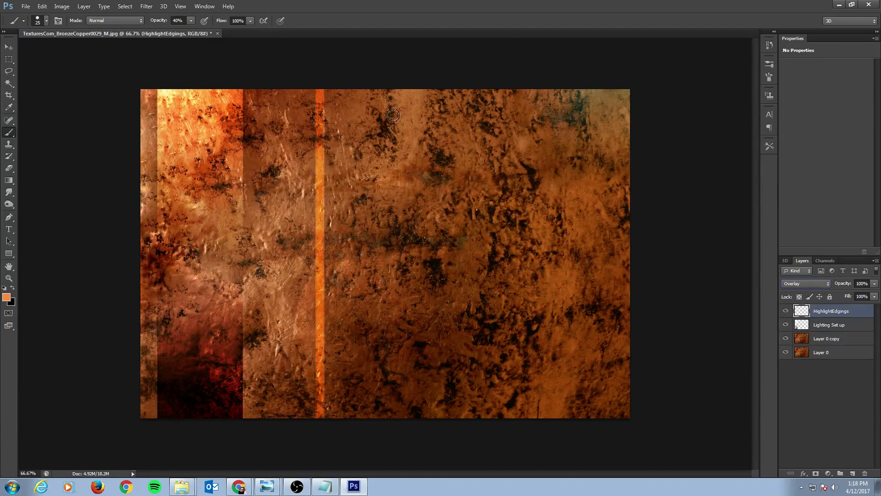
Paint a brighter orange streak down the stripe with a 25 px brush
{"action": "left_click", "coordinate": [216, 95], "text": "alt"}
{"action": "left_click_drag", "start_coordinate": [321, 83], "coordinate": [317, 404]}
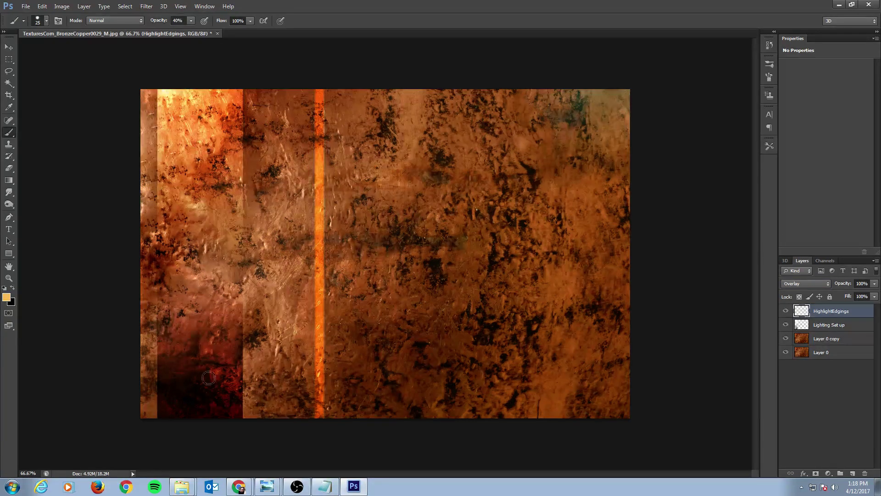
{"action": "key", "text": "bracketleft"}
{"action": "key", "text": "bracketright"}
{"action": "key", "text": "F5"}
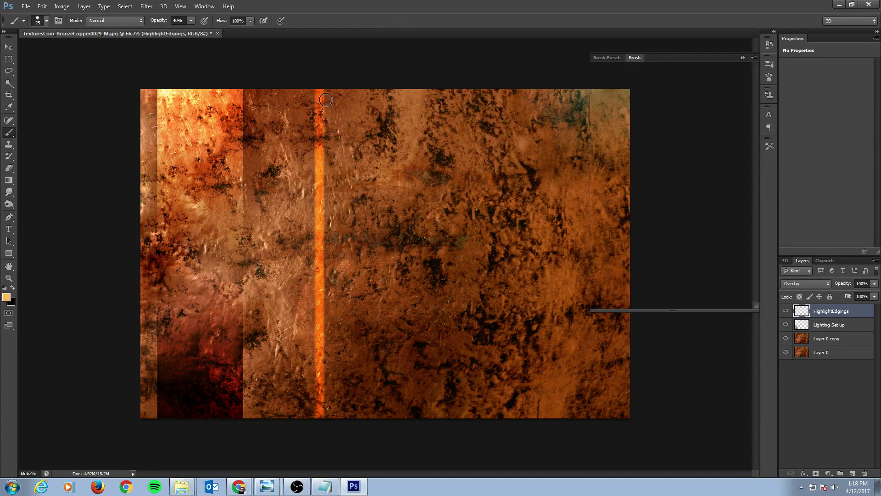
Stamp orange scratch marks beside the stripe using a flattened, tilted 308 px scratch tip
{"action": "left_click_drag", "start_coordinate": [752, 123], "coordinate": [752, 97]}
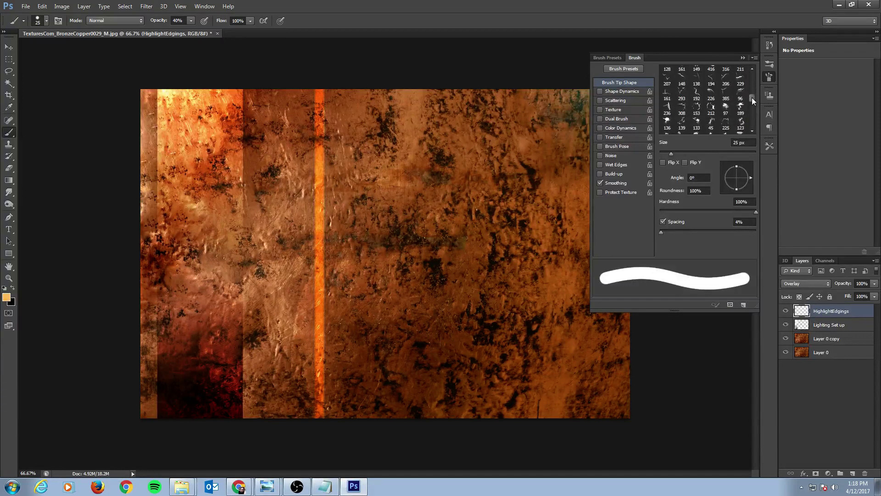
{"action": "left_click", "coordinate": [697, 93]}
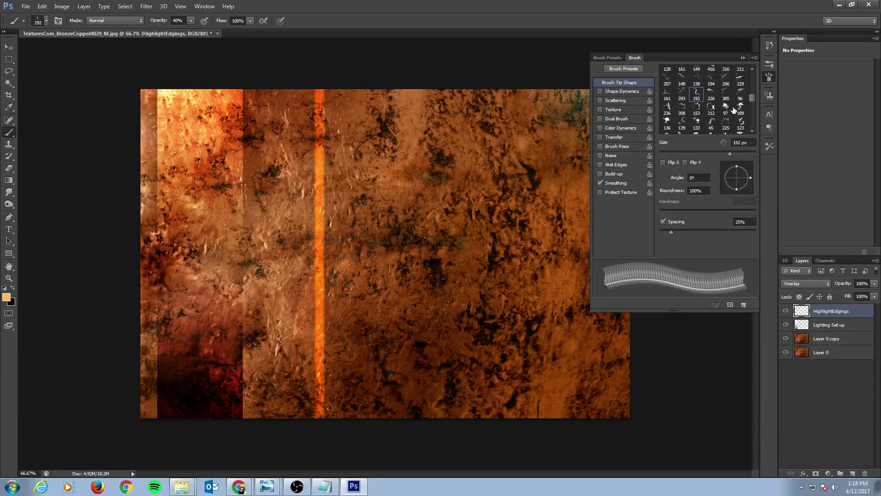
{"action": "left_click", "coordinate": [683, 109]}
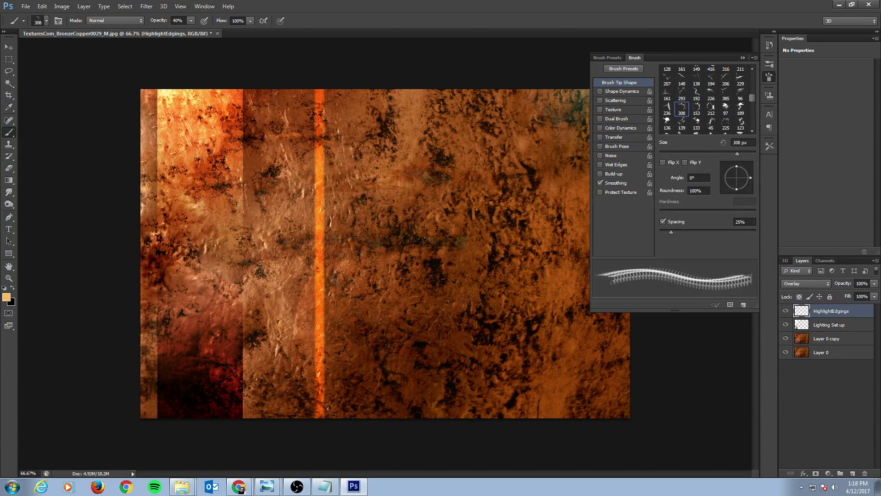
{"action": "left_click", "coordinate": [255, 121]}
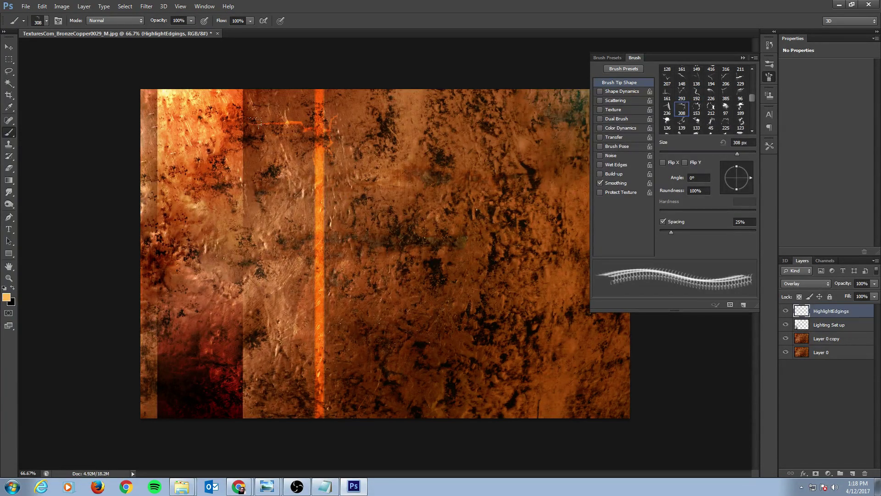
{"action": "key", "text": "ctrl+z"}
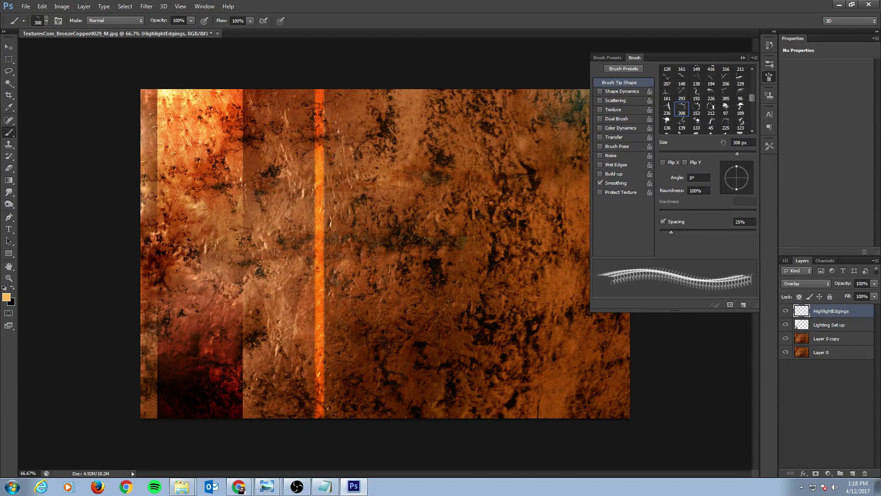
{"action": "left_click", "coordinate": [298, 195]}
{"action": "left_click_drag", "start_coordinate": [737, 167], "coordinate": [749, 170]}
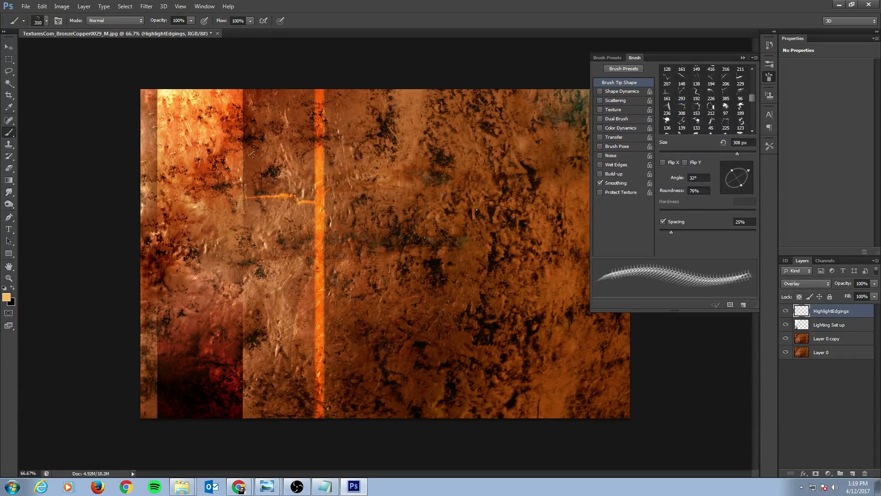
{"action": "left_click", "coordinate": [283, 173]}
Try a black crack and dark-red dabs with a 97 px tip at 39°, undoing them all
{"action": "key", "text": "x"}
{"action": "left_click_drag", "start_coordinate": [749, 169], "coordinate": [748, 187]}
{"action": "left_click_drag", "start_coordinate": [258, 185], "coordinate": [327, 232]}
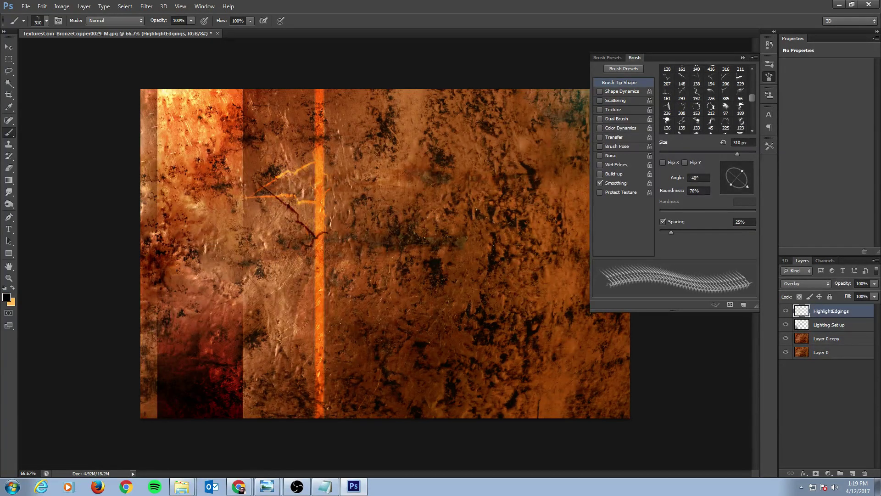
{"action": "key", "text": "ctrl+z"}
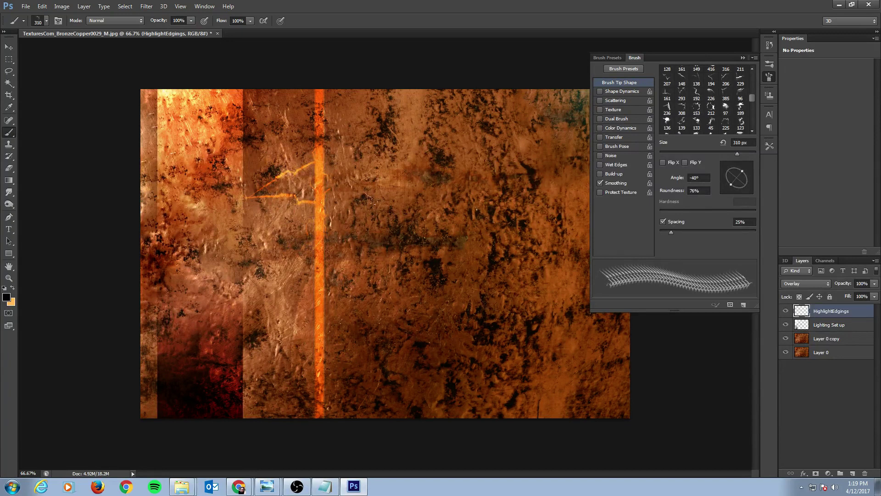
{"action": "left_click", "coordinate": [726, 109]}
{"action": "left_click", "coordinate": [363, 122]}
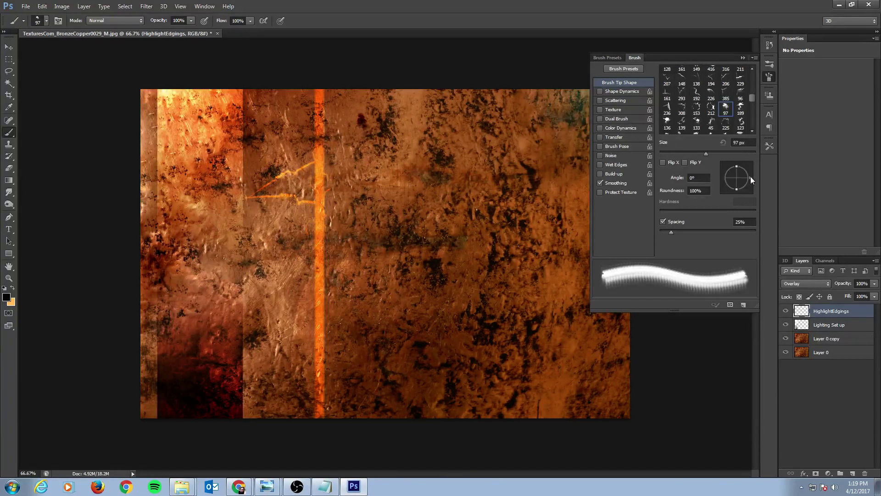
{"action": "left_click_drag", "start_coordinate": [751, 179], "coordinate": [746, 171]}
{"action": "left_click", "coordinate": [390, 191]}
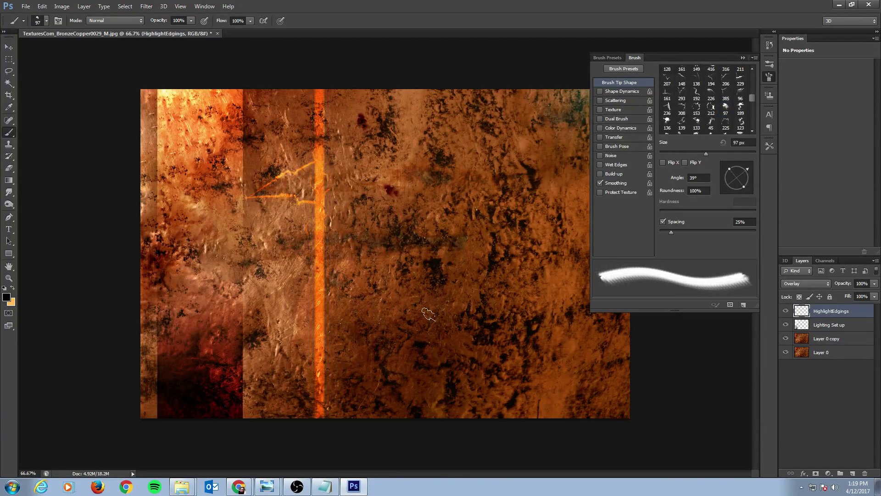
{"action": "key", "text": "ctrl+alt+z"}
{"action": "key", "text": "ctrl+alt+z"}
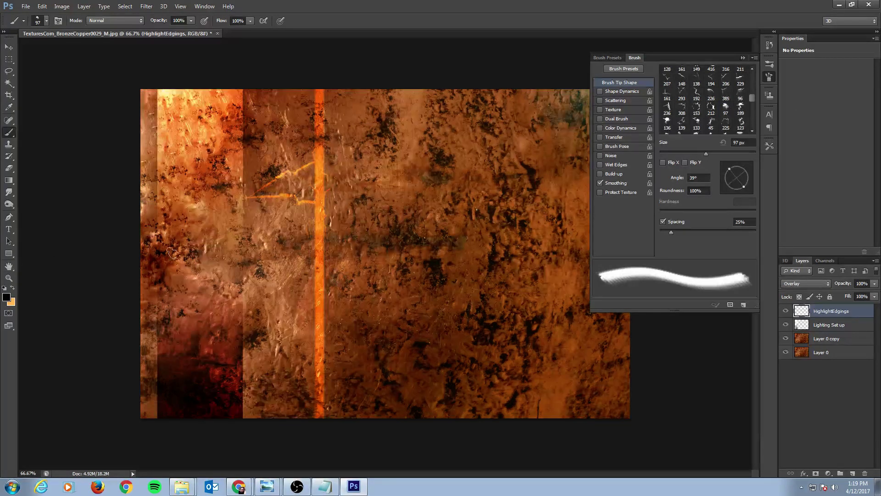
{"action": "key", "text": "x"}
{"action": "left_click", "coordinate": [274, 104]}
{"action": "key", "text": "ctrl+z"}
{"action": "left_click_drag", "start_coordinate": [752, 97], "coordinate": [753, 93]}
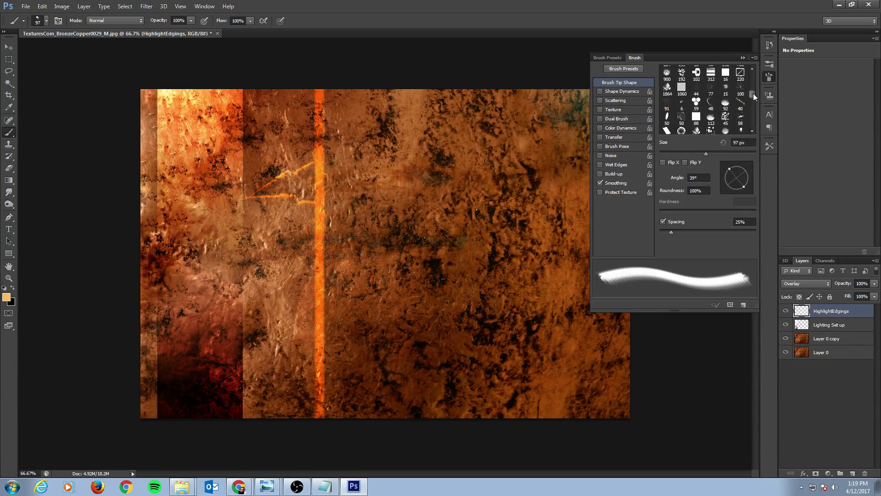
Try a chain brush stroke, then undo it along with the orange scratch marks
{"action": "left_click", "coordinate": [696, 73]}
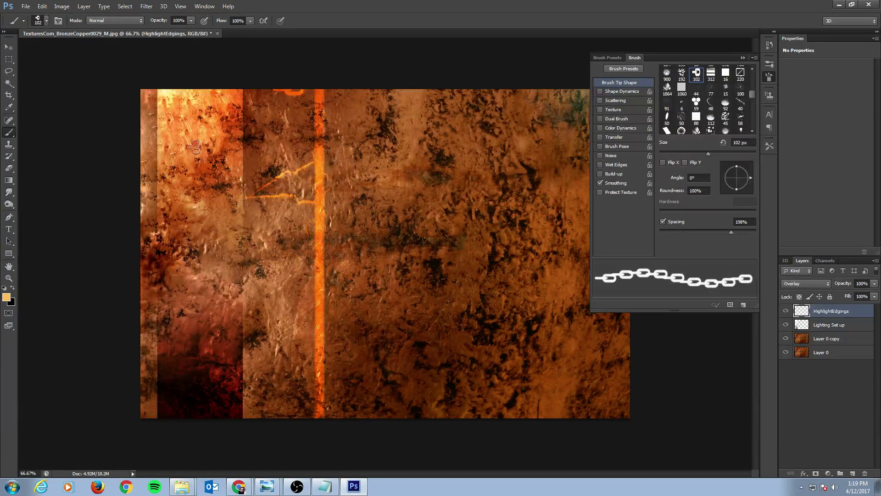
{"action": "left_click_drag", "start_coordinate": [152, 144], "coordinate": [753, 165]}
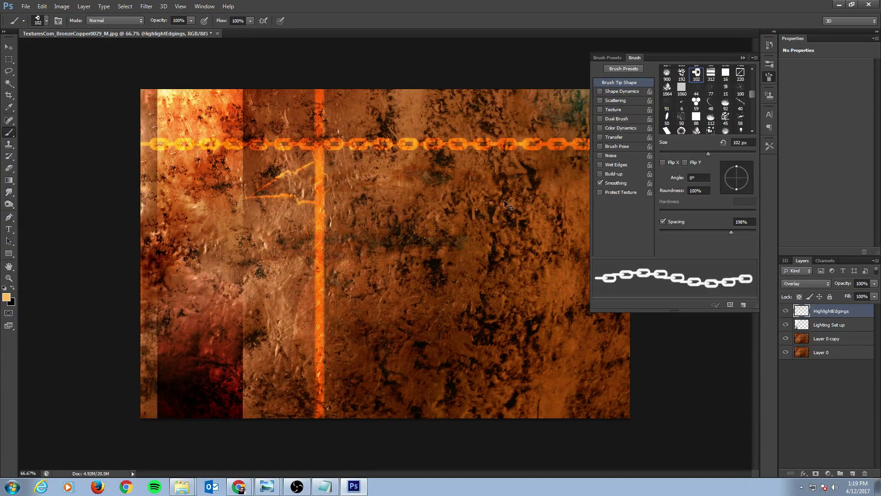
{"action": "key", "text": "ctrl+z"}
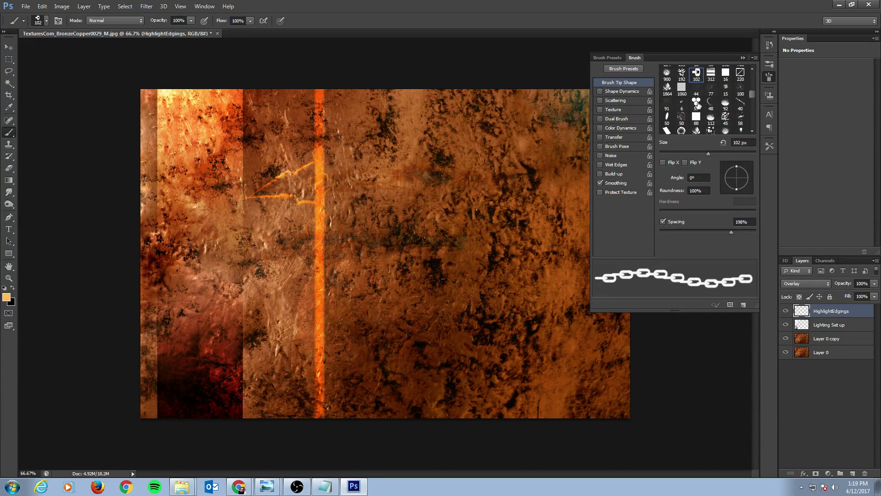
{"action": "key", "text": "ctrl+alt+z"}
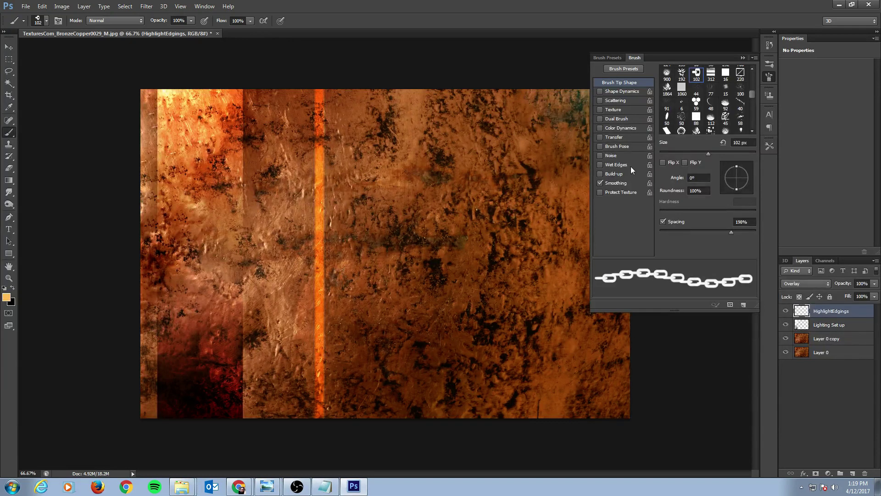
Show the Brush Presets list and scroll through the loaded brush sets
{"action": "left_click_drag", "start_coordinate": [754, 94], "coordinate": [753, 92]}
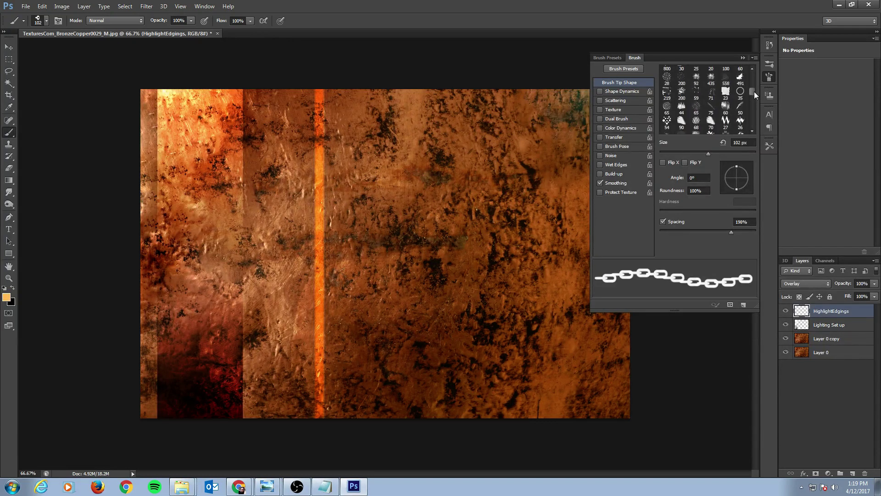
{"action": "left_click", "coordinate": [617, 65]}
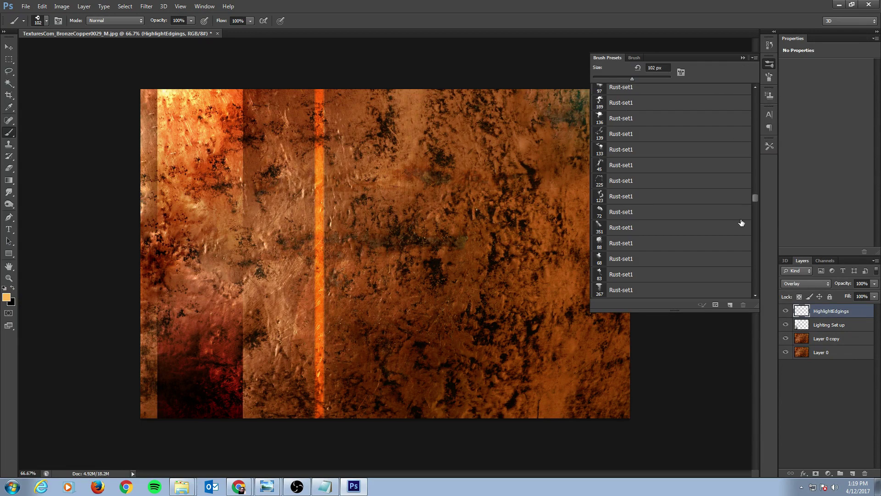
{"action": "mouse_move", "coordinate": [756, 199]}
{"action": "left_mouse_down"}
{"action": "mouse_move", "coordinate": [770, 285]}
{"action": "mouse_move", "coordinate": [756, 100]}
{"action": "mouse_move", "coordinate": [759, 122]}
{"action": "left_mouse_up"}
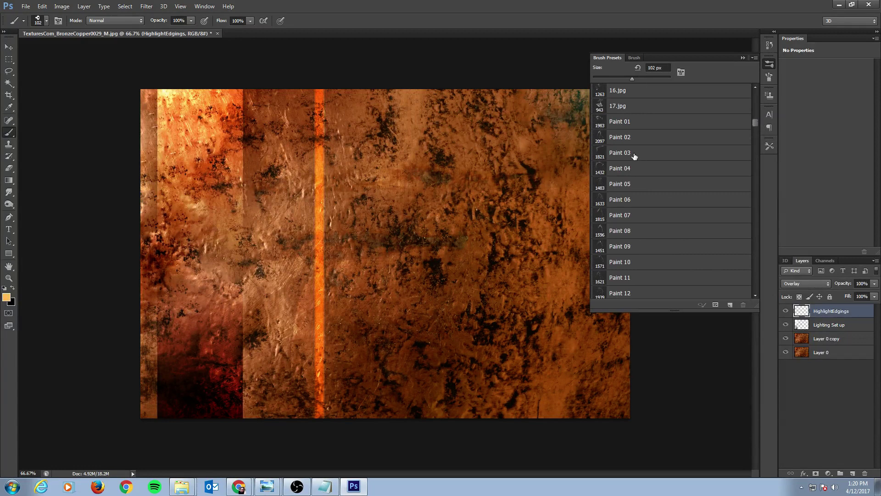
Try Paint 03 and Paint 15 splatter stamps on the streak, undoing both
{"action": "left_click", "coordinate": [603, 154]}
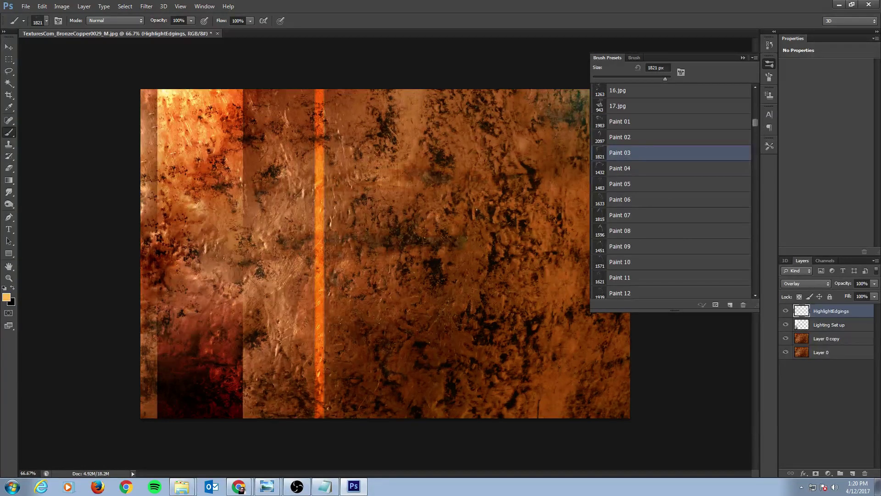
{"action": "left_click", "coordinate": [305, 166]}
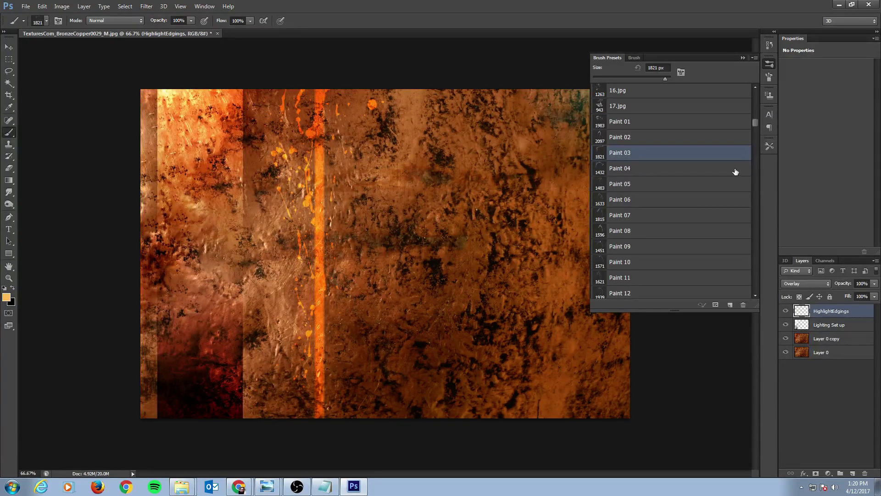
{"action": "key", "text": "ctrl+z"}
{"action": "left_click_drag", "start_coordinate": [755, 123], "coordinate": [756, 125]}
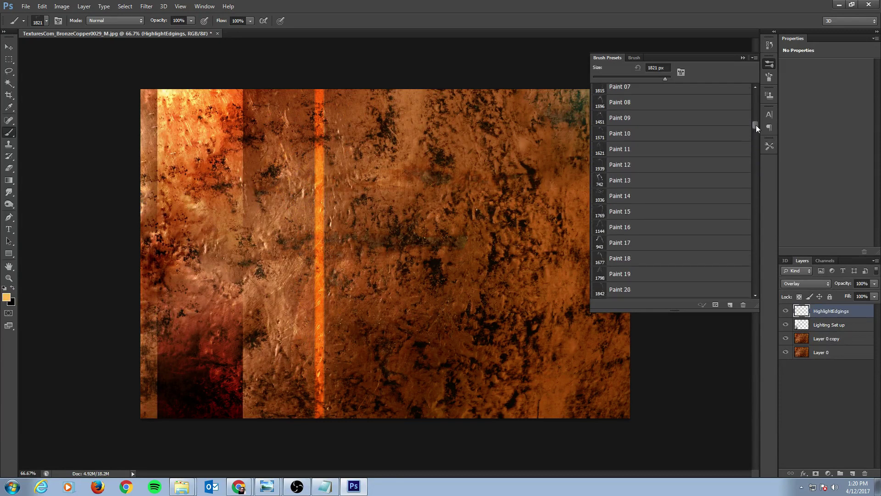
{"action": "left_click", "coordinate": [638, 213]}
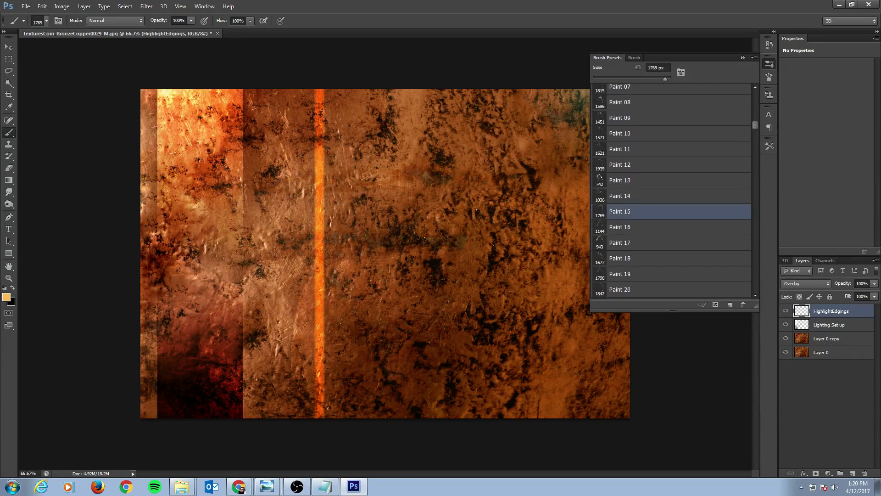
{"action": "left_click", "coordinate": [487, 59]}
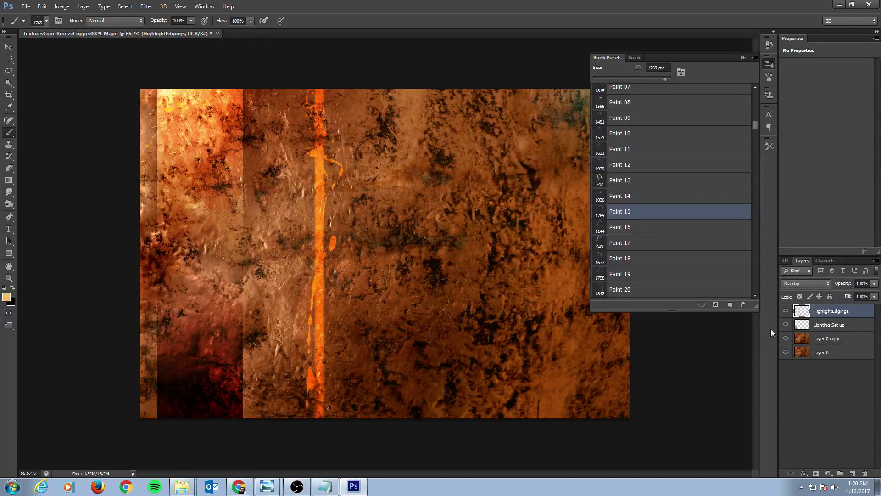
{"action": "key", "text": "ctrl+z"}
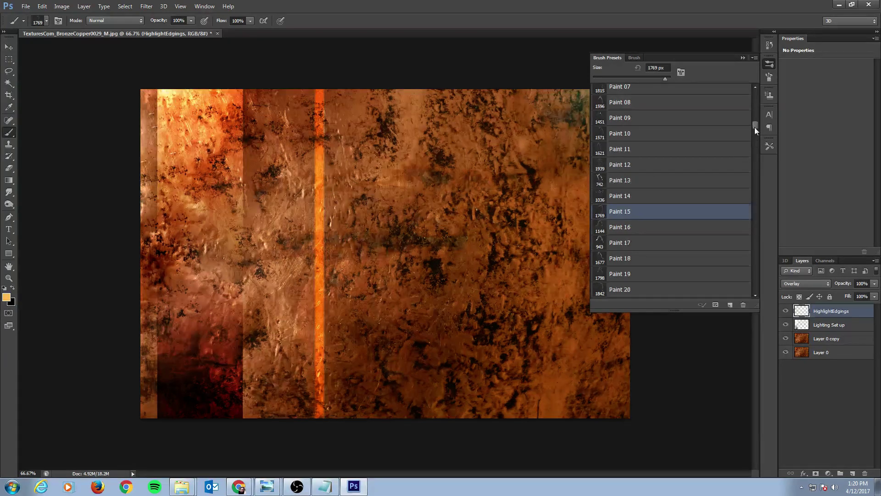
{"action": "left_click_drag", "start_coordinate": [755, 128], "coordinate": [759, 140]}
Dab highlights along the orange streak with Sampled Brush 22 and Sampled Brush 23
{"action": "left_click", "coordinate": [616, 146]}
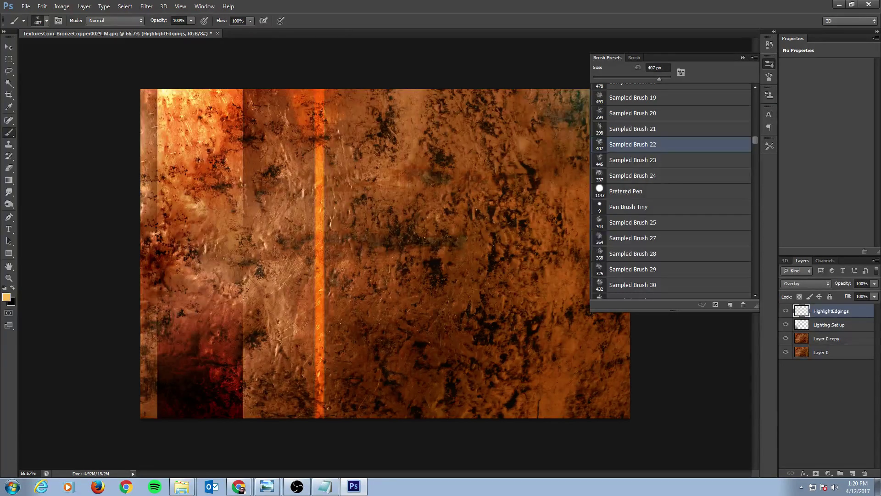
{"action": "left_click", "coordinate": [279, 347]}
{"action": "left_click", "coordinate": [260, 158]}
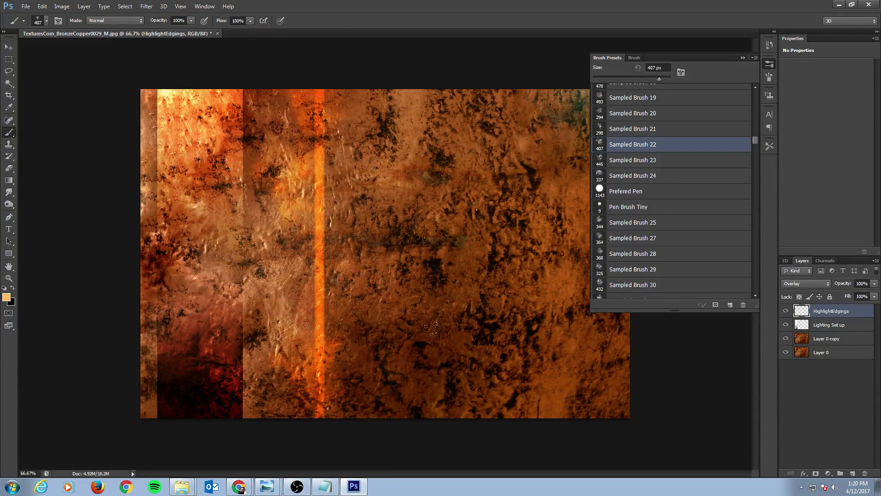
{"action": "left_click", "coordinate": [645, 161]}
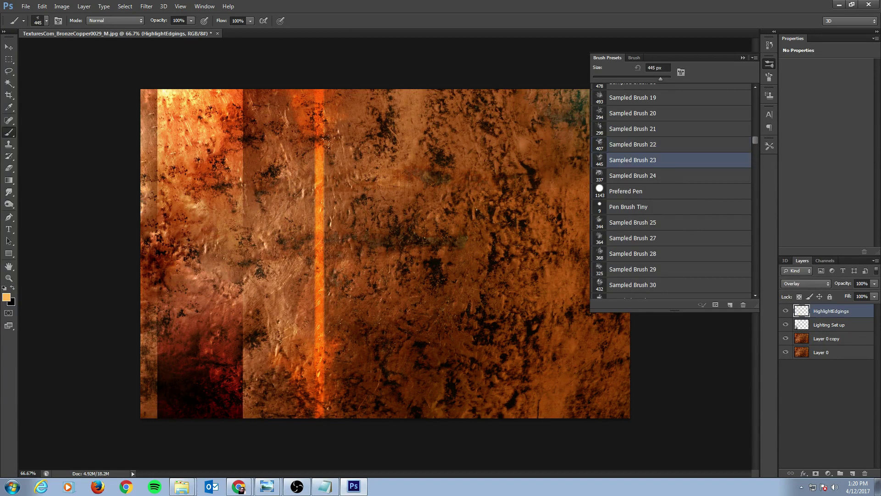
{"action": "left_click", "coordinate": [276, 151]}
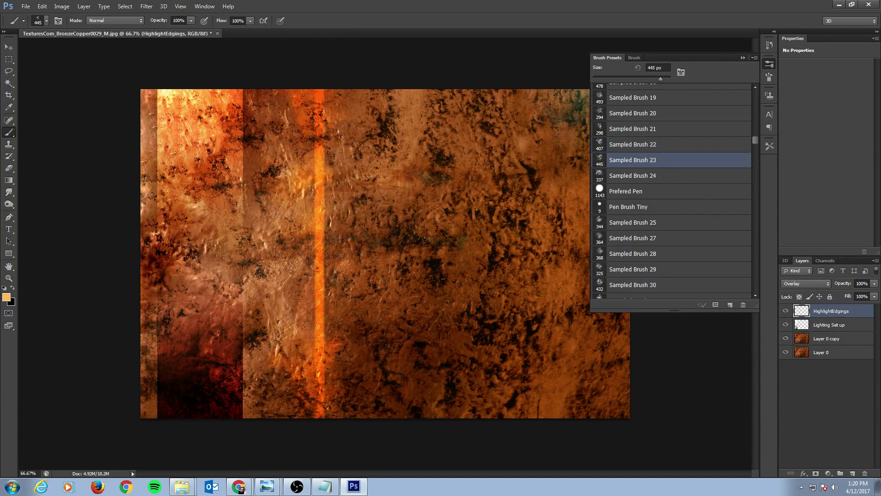
{"action": "left_click", "coordinate": [296, 291]}
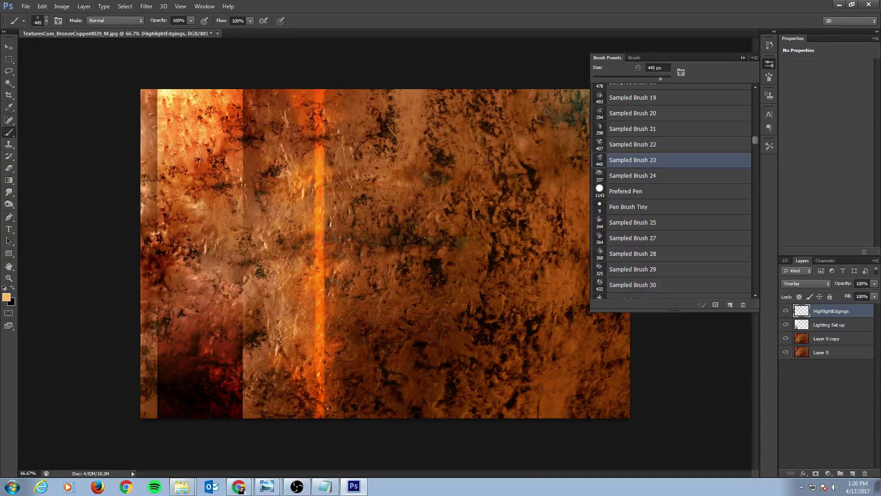
Rotate the 300 px brush tip to -106° and flip it horizontally
{"action": "key", "text": "bracketleft"}
{"action": "key", "text": "bracketleft"}
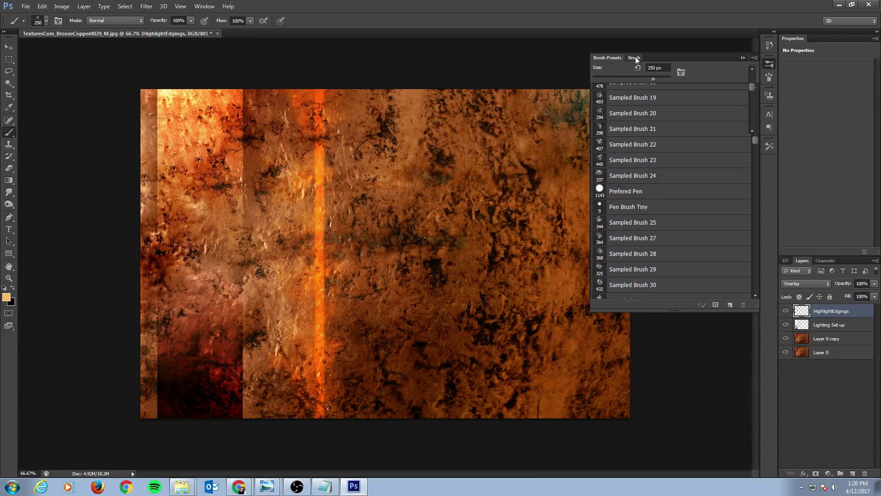
{"action": "left_click", "coordinate": [635, 58]}
{"action": "left_click", "coordinate": [746, 182]}
{"action": "left_click_drag", "start_coordinate": [746, 183], "coordinate": [732, 194]}
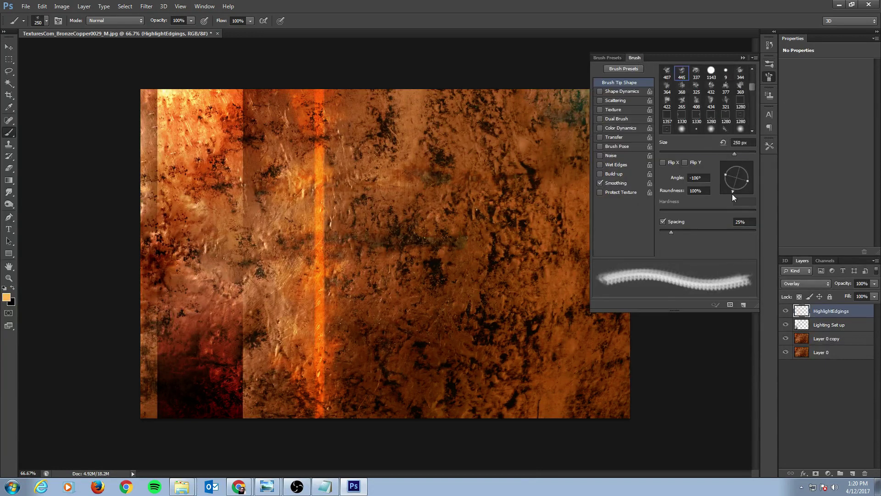
{"action": "left_click", "coordinate": [662, 162]}
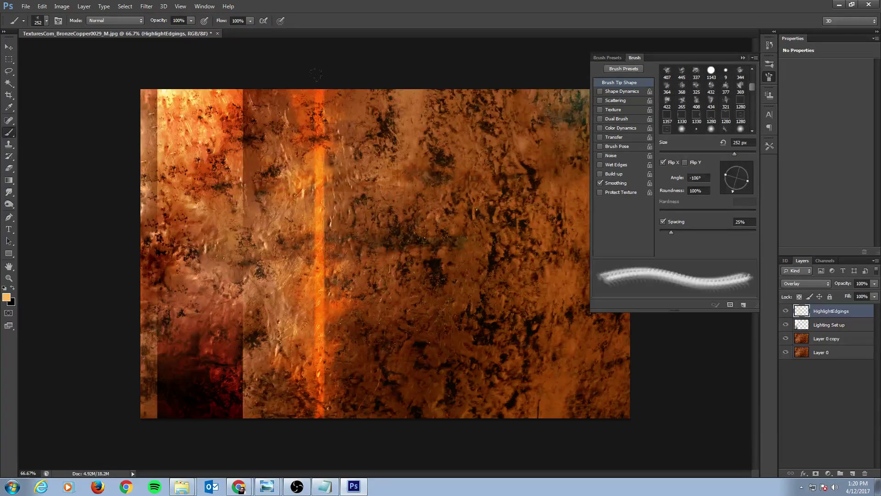
{"action": "key", "text": "bracketright"}
Switch to the Eraser and scroll the brush presets down to the Rust-set1 brushes
{"action": "key", "text": "e"}
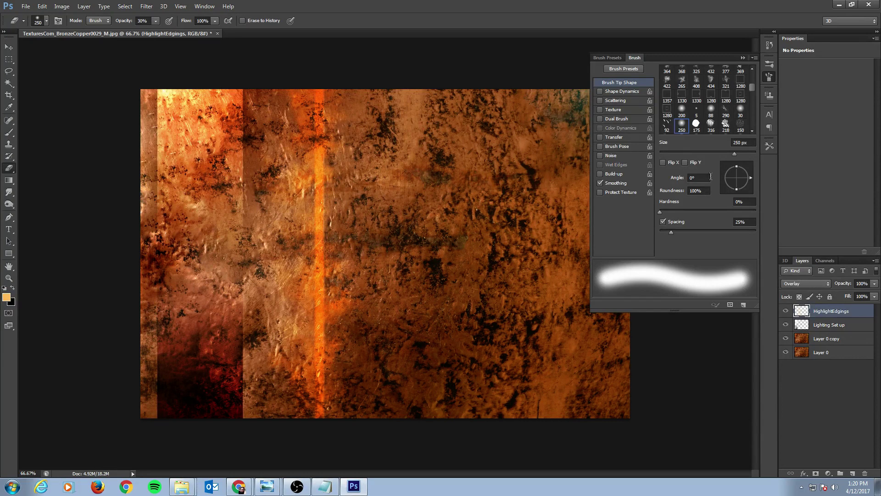
{"action": "left_click", "coordinate": [614, 57]}
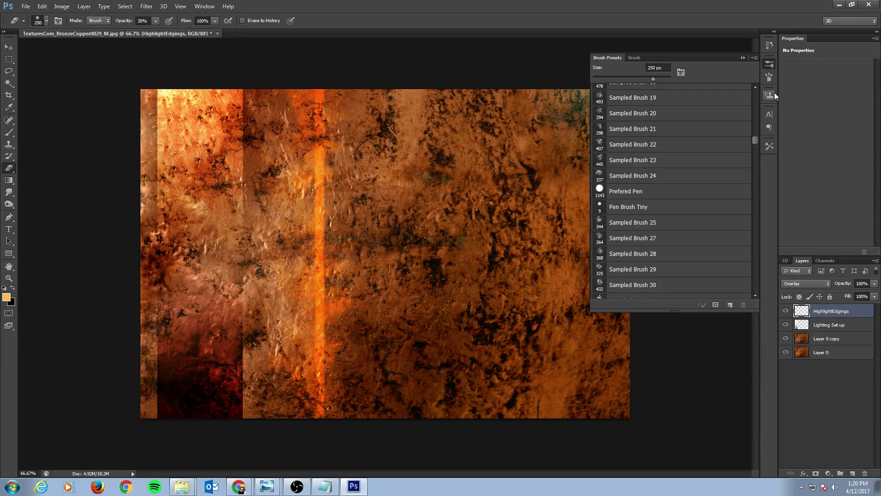
{"action": "left_click_drag", "start_coordinate": [755, 134], "coordinate": [762, 184]}
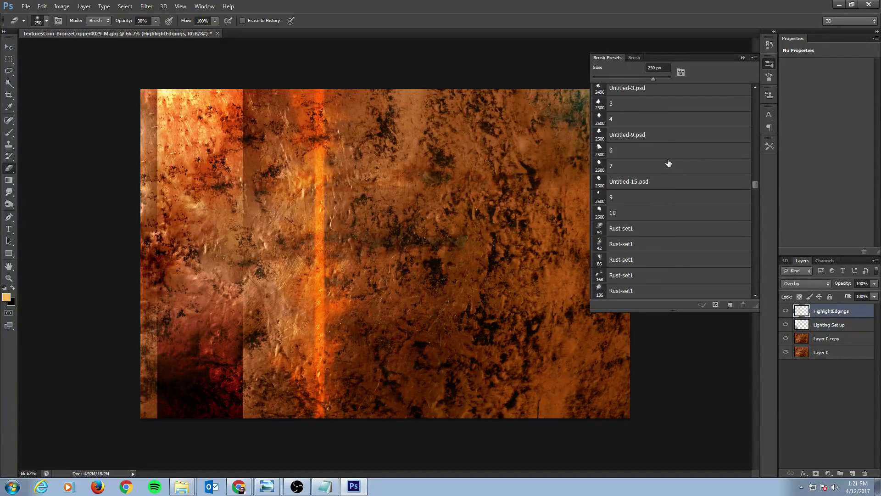
Test an eraser dab on the upper orange streak, undo it, and browse Rust-set1 brush tips
{"action": "left_click", "coordinate": [630, 118]}
{"action": "left_click", "coordinate": [569, 73]}
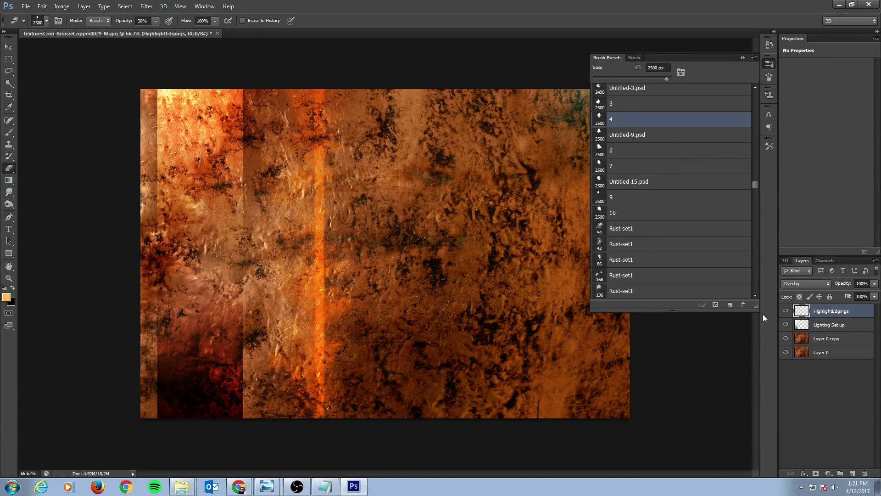
{"action": "key", "text": "ctrl+z"}
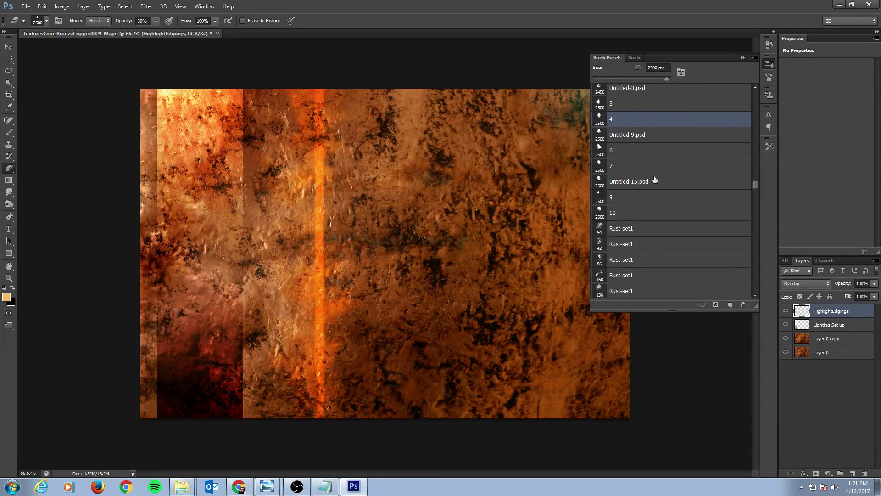
{"action": "left_click_drag", "start_coordinate": [755, 184], "coordinate": [757, 188]}
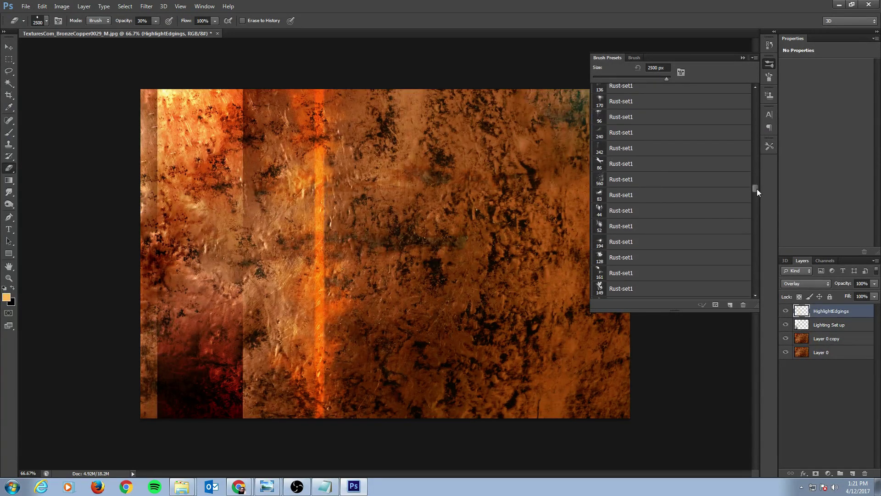
{"action": "left_click", "coordinate": [635, 149]}
{"action": "left_click", "coordinate": [616, 180]}
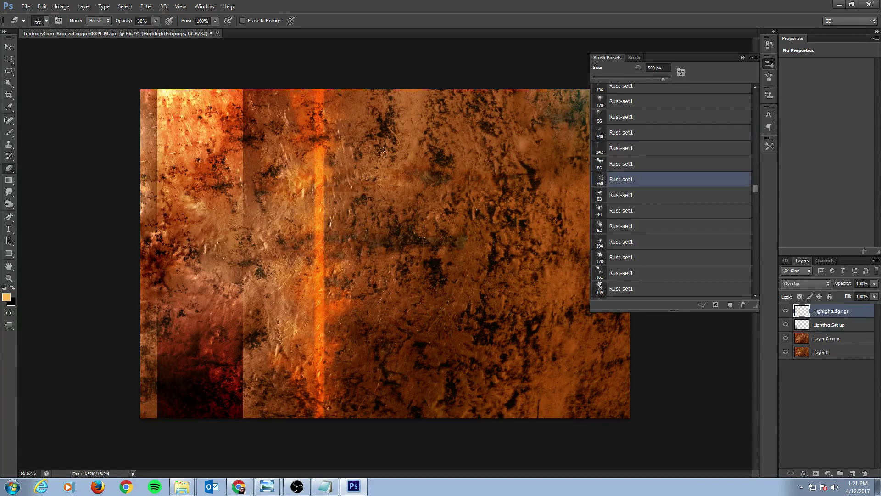
{"action": "left_click_drag", "start_coordinate": [755, 188], "coordinate": [761, 193]}
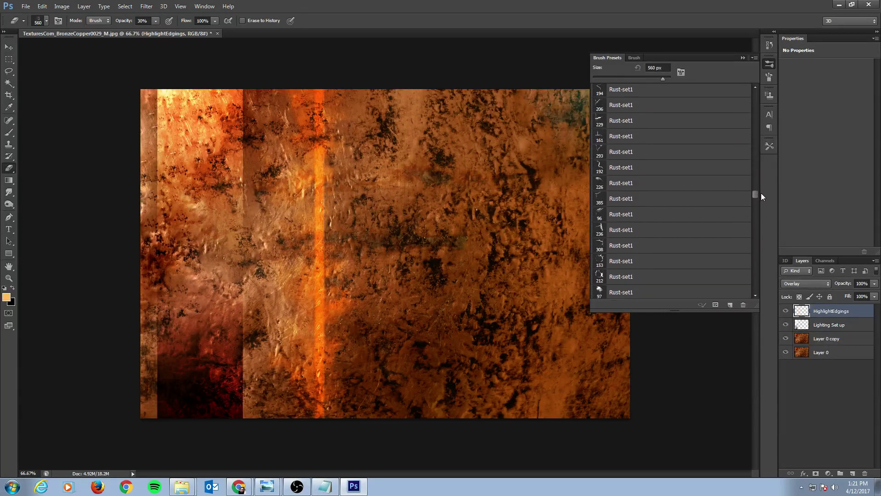
Paint rust texture over the middle and top of the orange streak with the 316 px Rust-set1 brush
{"action": "key", "text": "b"}
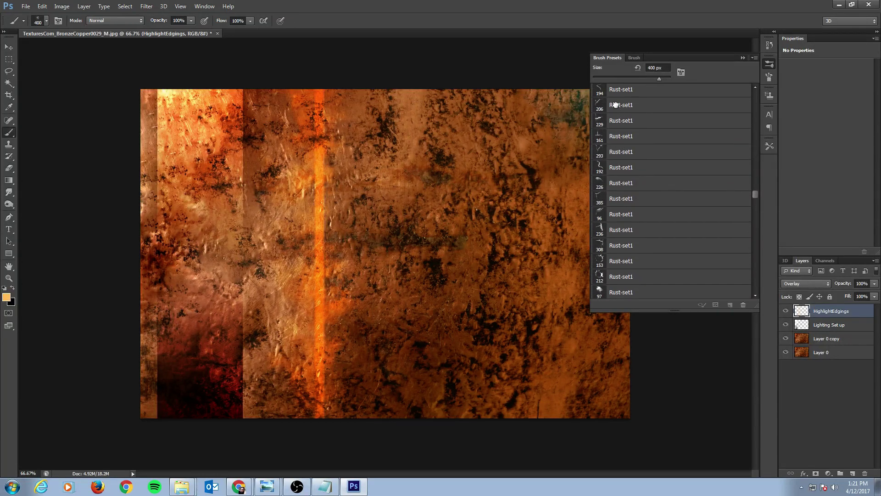
{"action": "left_click", "coordinate": [615, 120]}
{"action": "left_click_drag", "start_coordinate": [755, 195], "coordinate": [757, 193]}
{"action": "left_click", "coordinate": [619, 158]}
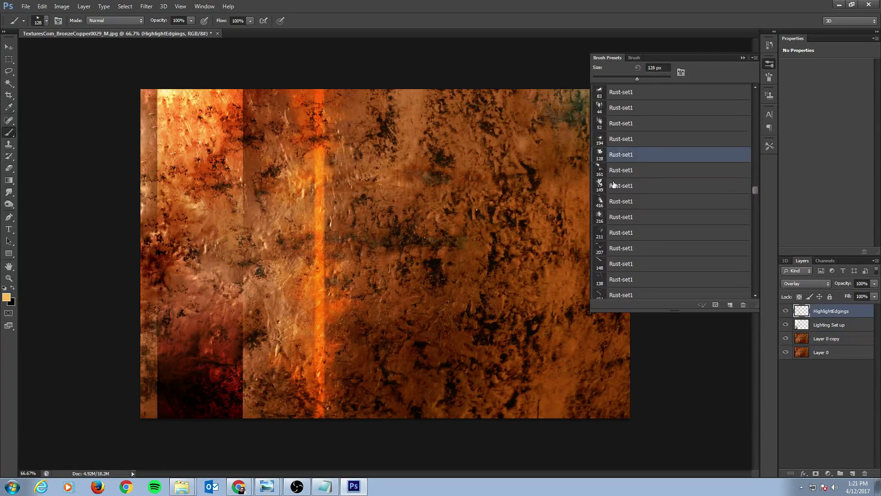
{"action": "left_click", "coordinate": [615, 185]}
{"action": "left_click", "coordinate": [616, 205]}
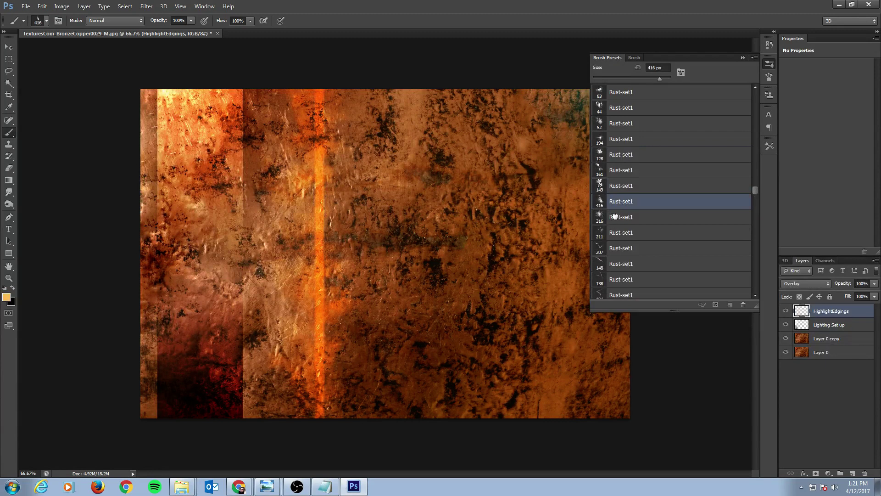
{"action": "left_click", "coordinate": [615, 217]}
{"action": "left_click_drag", "start_coordinate": [305, 213], "coordinate": [335, 292]}
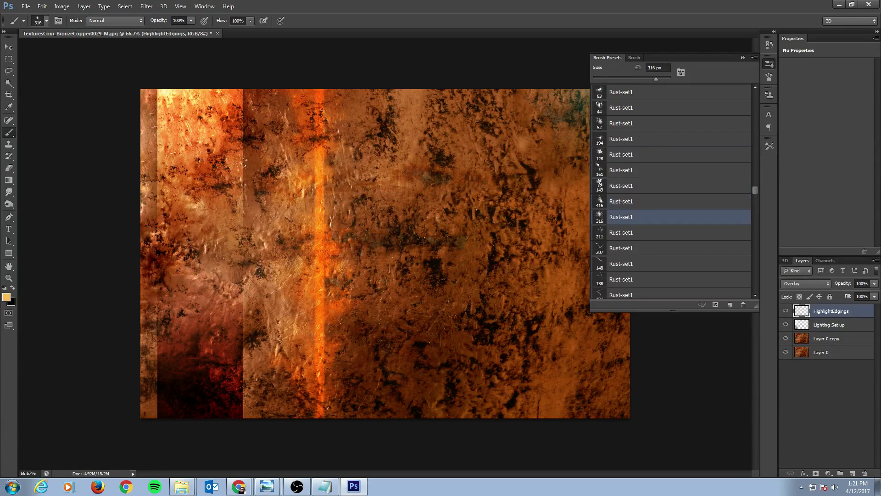
{"action": "left_click_drag", "start_coordinate": [301, 95], "coordinate": [332, 135]}
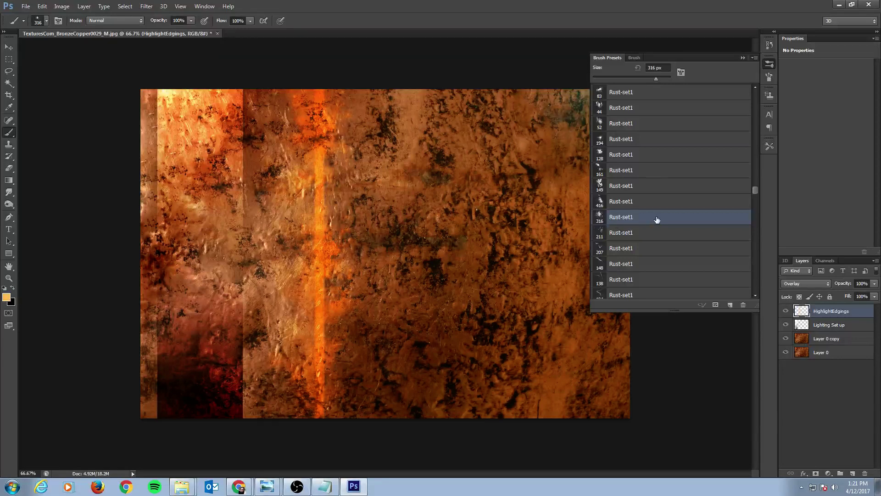
Partly erase the top of the orange streak with the 316 px Rust-set1 tip, then set eraser strength to 100%
{"action": "key", "text": "e"}
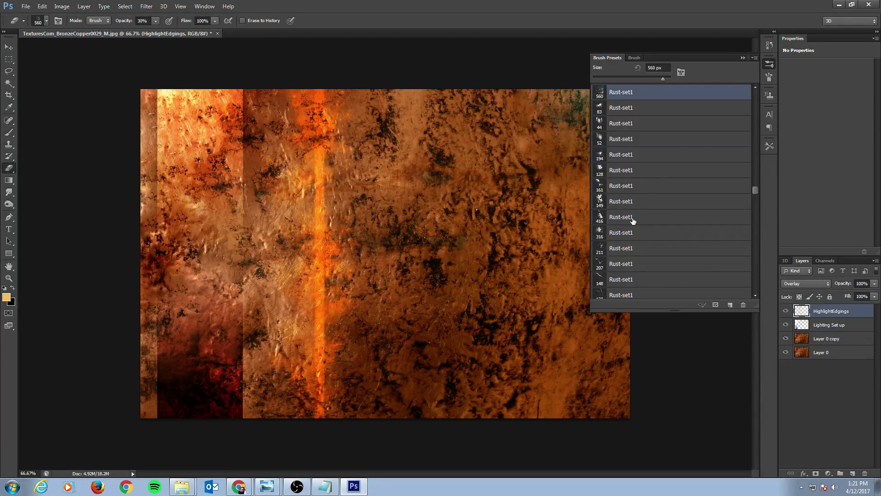
{"action": "left_click", "coordinate": [634, 227]}
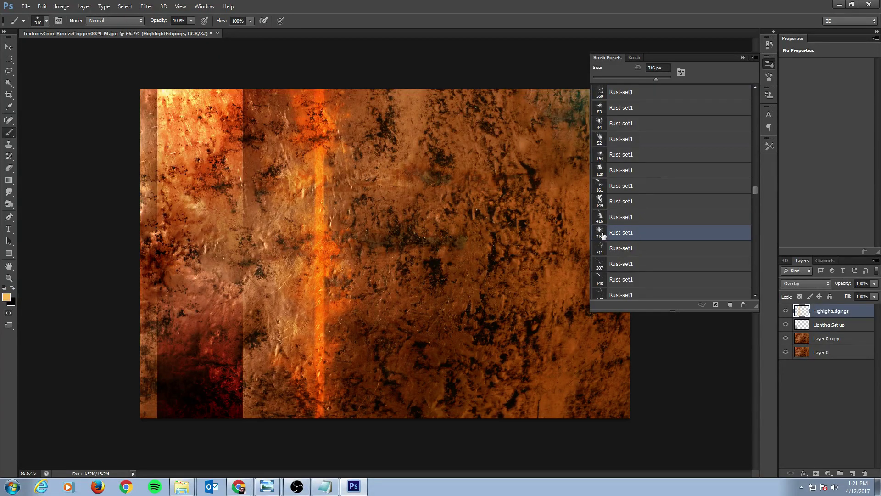
{"action": "key", "text": "e"}
{"action": "left_click", "coordinate": [625, 235]}
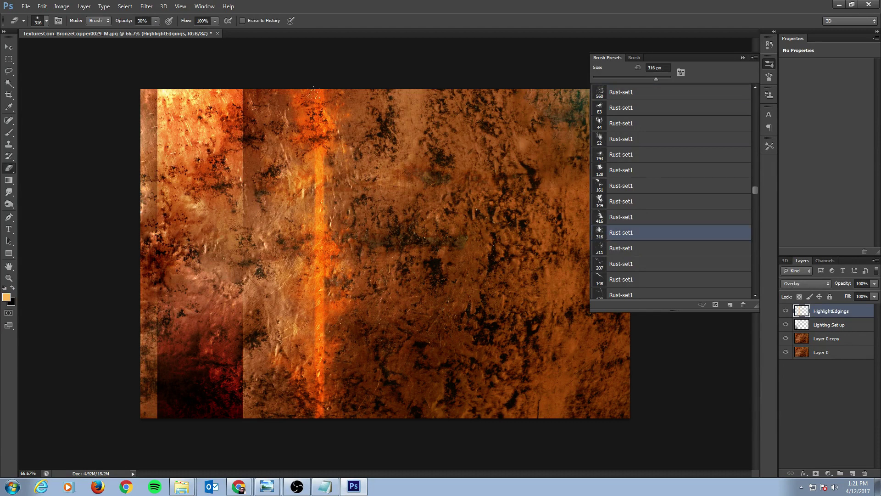
{"action": "mouse_move", "coordinate": [344, 75]}
{"action": "left_mouse_down"}
{"action": "mouse_move", "coordinate": [362, 240]}
{"action": "mouse_move", "coordinate": [354, 268]}
{"action": "left_mouse_up"}
{"action": "key", "text": "0"}
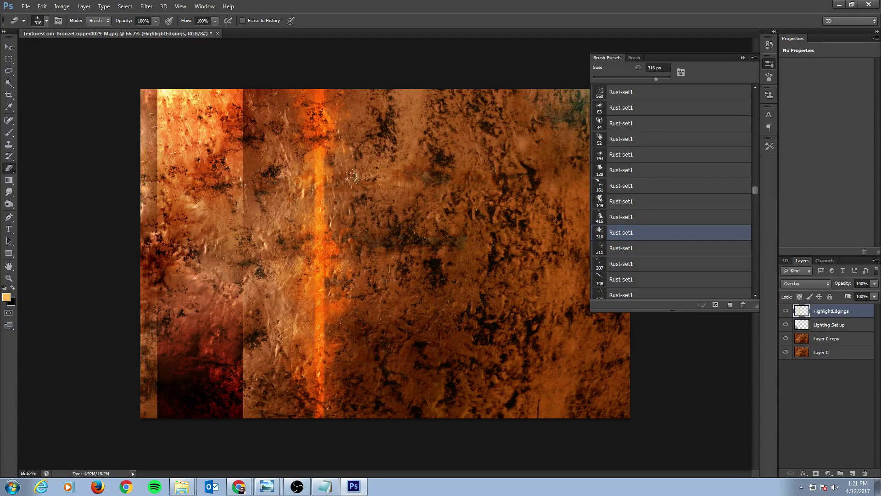
Make black the painting colour and return to a 300 px brush
{"action": "key", "text": "x"}
{"action": "key", "text": "x"}
{"action": "key", "text": "b"}
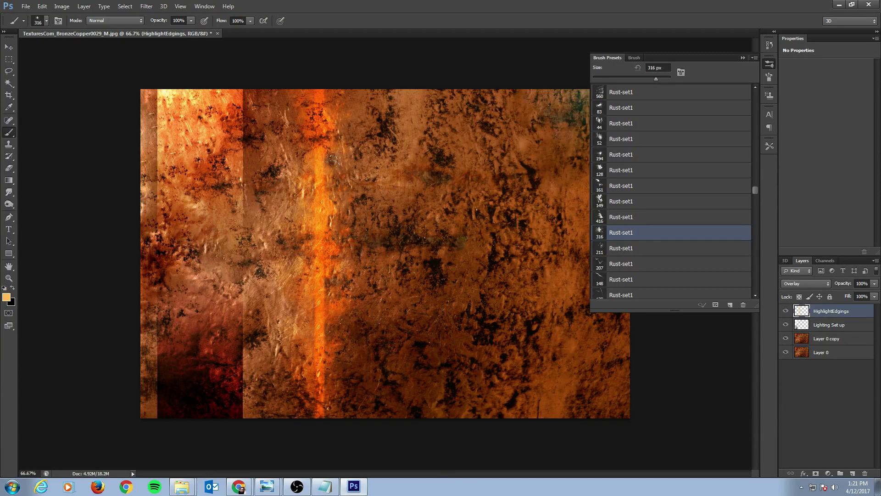
{"action": "key", "text": "bracketleft"}
{"action": "key", "text": "bracketleft"}
{"action": "key", "text": "bracketleft"}
{"action": "key", "text": "bracketleft"}
{"action": "key", "text": "bracketleft"}
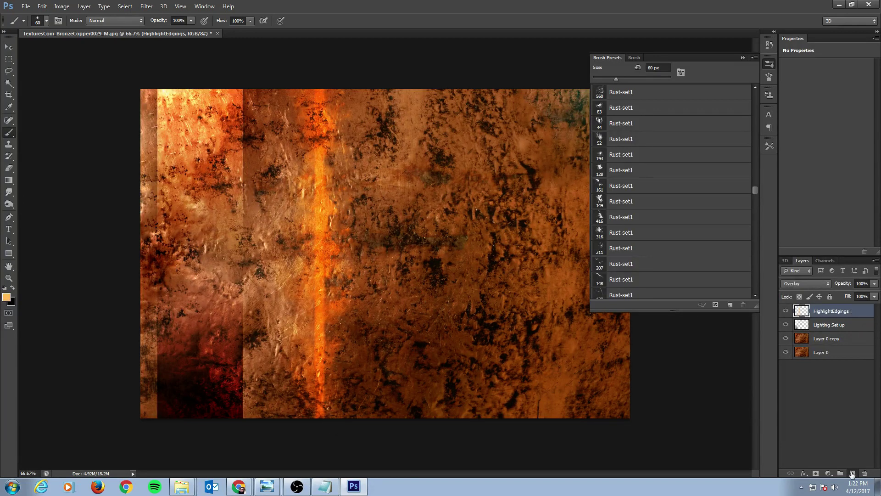
Add a new Screen-blended layer above HighlightEdgings, paint a straight vertical streak, then undo it
{"action": "left_click", "coordinate": [852, 474]}
{"action": "left_click", "coordinate": [812, 282]}
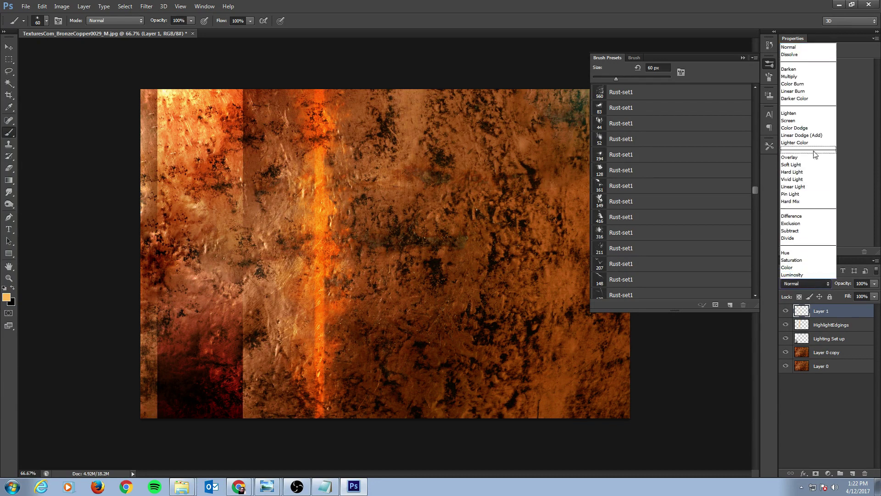
{"action": "left_click", "coordinate": [802, 120]}
{"action": "left_click", "coordinate": [319, 87]}
{"action": "left_click", "coordinate": [320, 417], "text": "shift"}
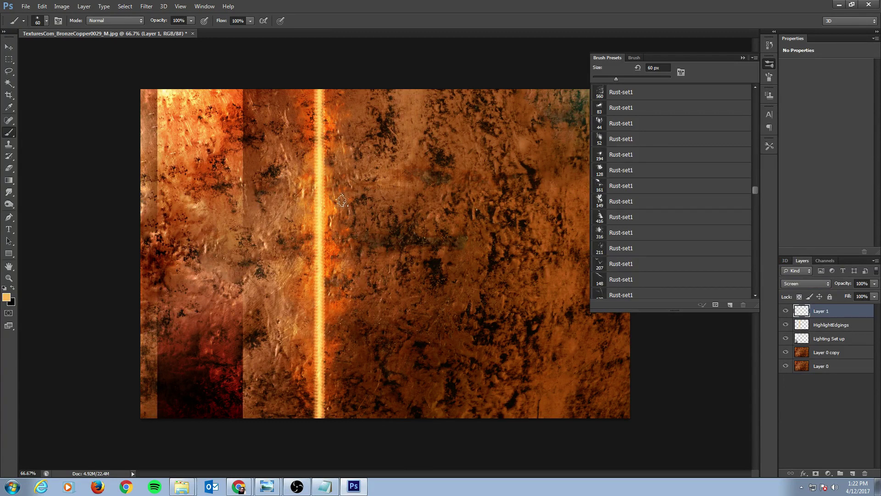
{"action": "key", "text": "ctrl+z"}
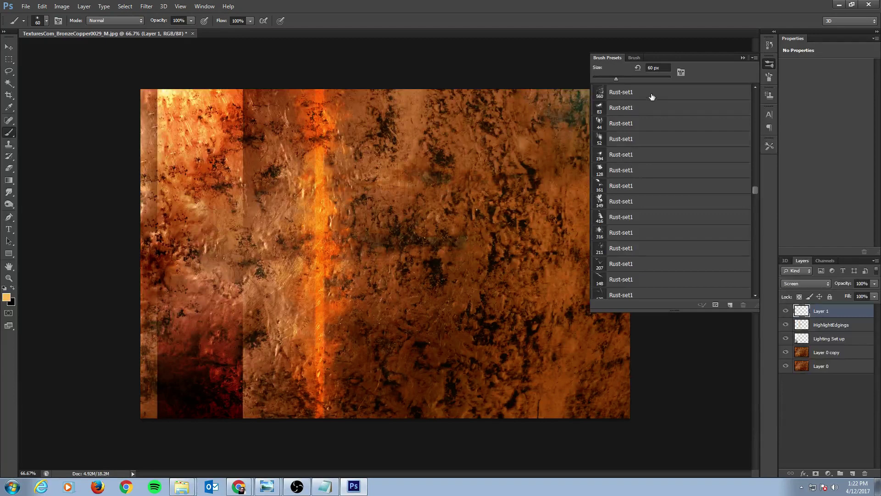
Set the brush's Shape Dynamics Angle Jitter to 35% and shrink the brush to 45
{"action": "left_click", "coordinate": [634, 58]}
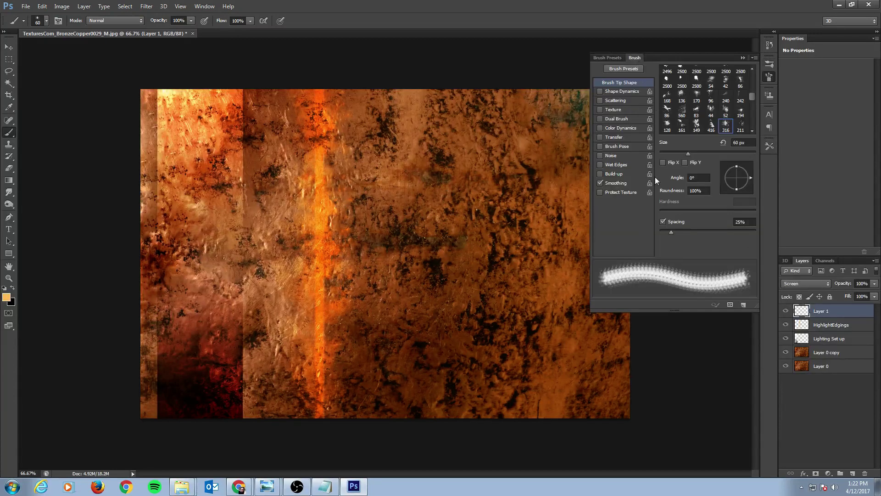
{"action": "left_click", "coordinate": [600, 100]}
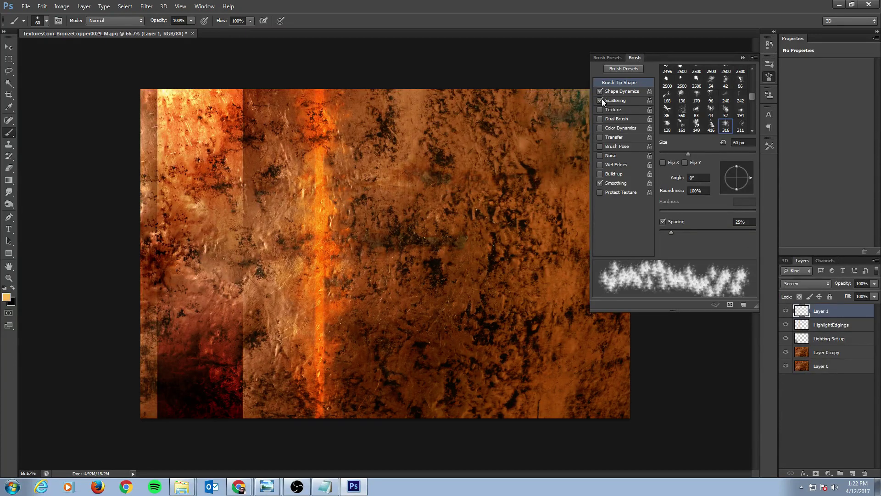
{"action": "left_click", "coordinate": [600, 100]}
{"action": "left_click", "coordinate": [616, 91]}
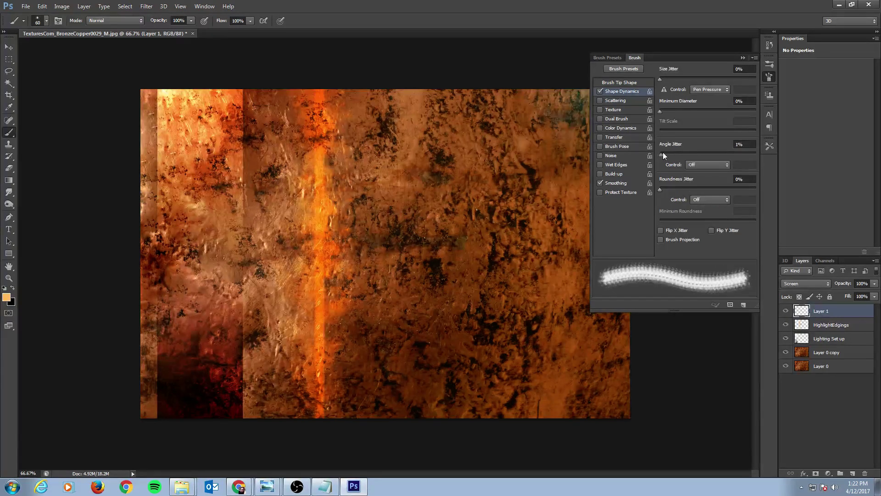
{"action": "left_click_drag", "start_coordinate": [662, 154], "coordinate": [694, 154]}
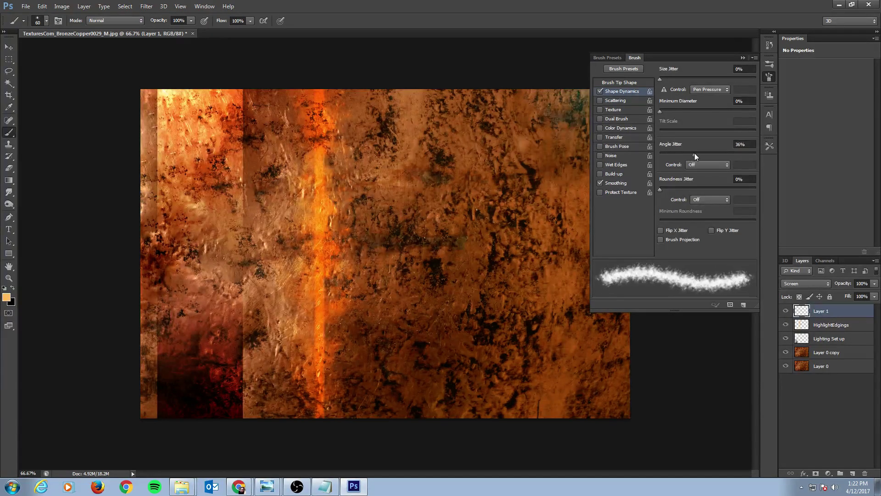
{"action": "key", "text": "bracketleft"}
{"action": "key", "text": "bracketleft"}
Paint a thin 35 px bright streak down the full canvas height and lower the layer opacity
{"action": "left_click", "coordinate": [319, 90]}
{"action": "left_click", "coordinate": [318, 436], "text": "shift"}
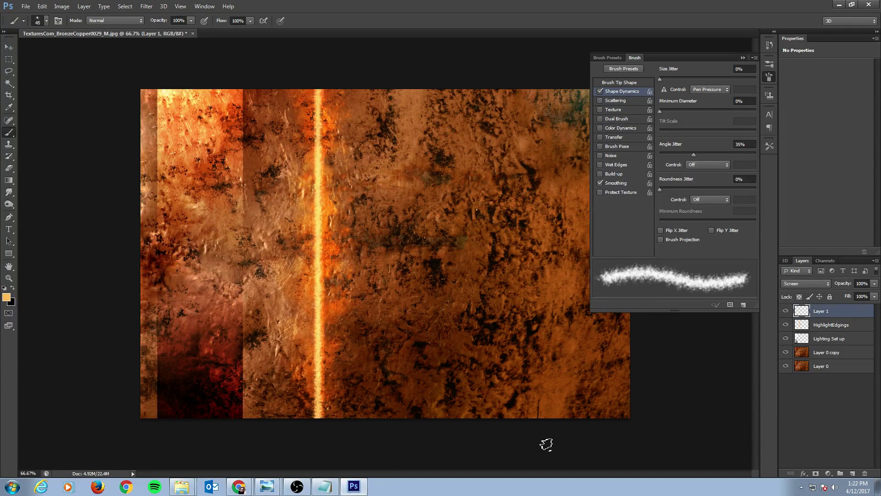
{"action": "key", "text": "ctrl+z"}
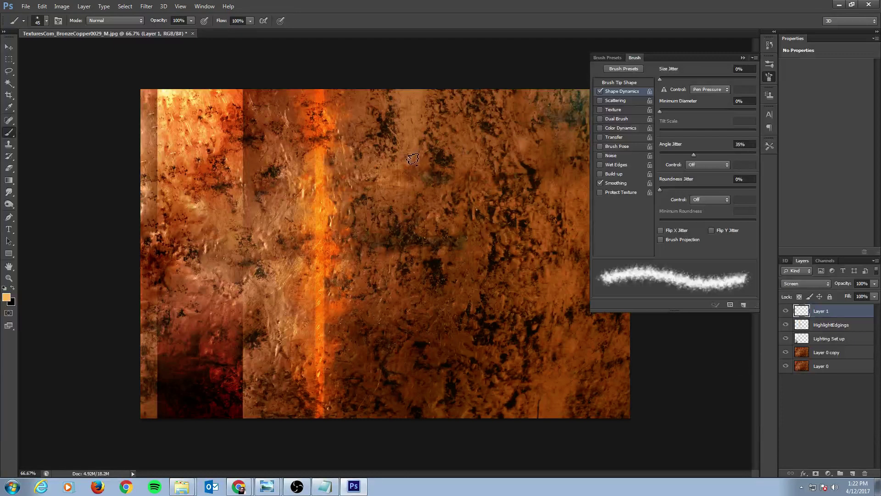
{"action": "key", "text": "bracketleft"}
{"action": "left_click_drag", "start_coordinate": [320, 91], "coordinate": [309, 484]}
{"action": "key", "text": "ctrl+z"}
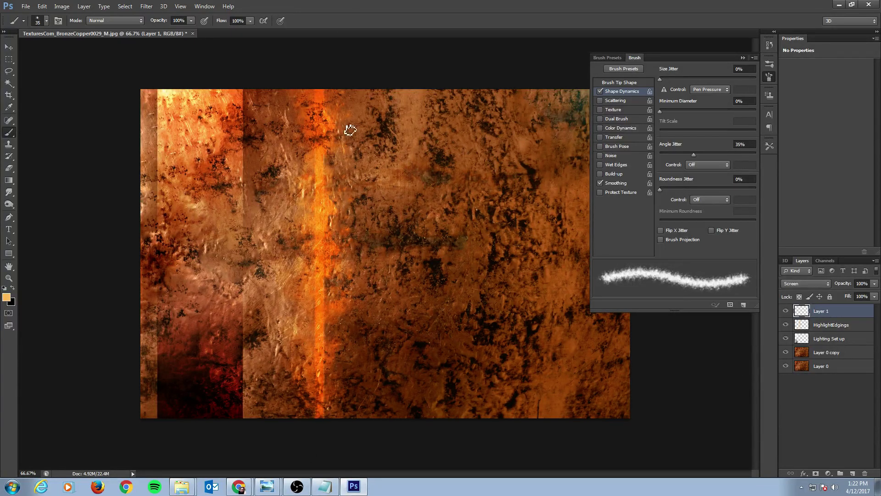
{"action": "left_click_drag", "start_coordinate": [325, 113], "coordinate": [324, 492]}
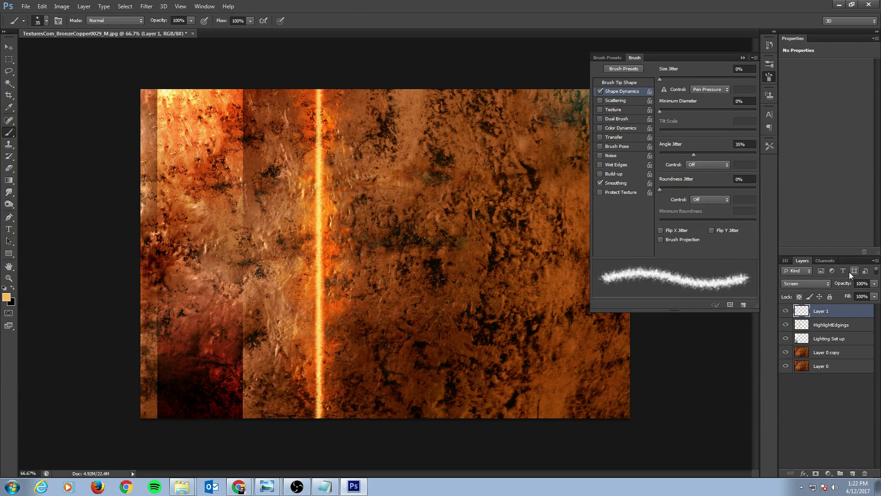
{"action": "mouse_move", "coordinate": [874, 284]}
{"action": "left_mouse_down"}
{"action": "mouse_move", "coordinate": [867, 296]}
{"action": "mouse_move", "coordinate": [877, 296]}
{"action": "left_mouse_up"}
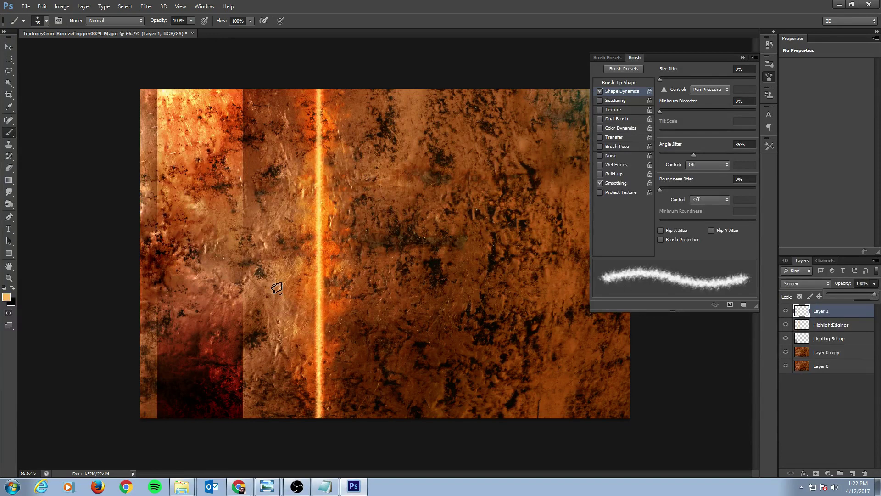
{"action": "key", "text": "e"}
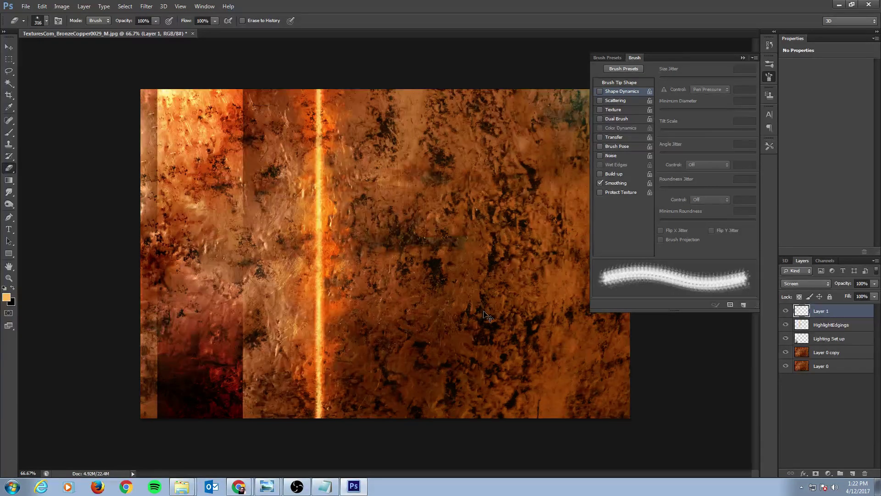
Swap to black as the painting colour and rename Layer 1 to 'SearingEdgeIdea'
{"action": "key", "text": "ctrl+minus"}
{"action": "key", "text": "ctrl+plus"}
{"action": "key", "text": "x"}
{"action": "double_click", "coordinate": [829, 311]}
{"action": "type", "text": "SearingEdge"}
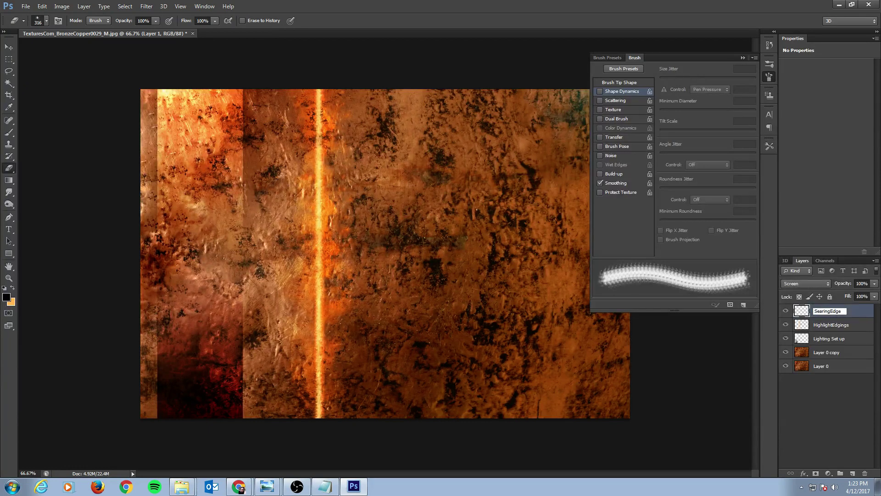
{"action": "type", "text": "Idea"}
{"action": "key", "text": "Return"}
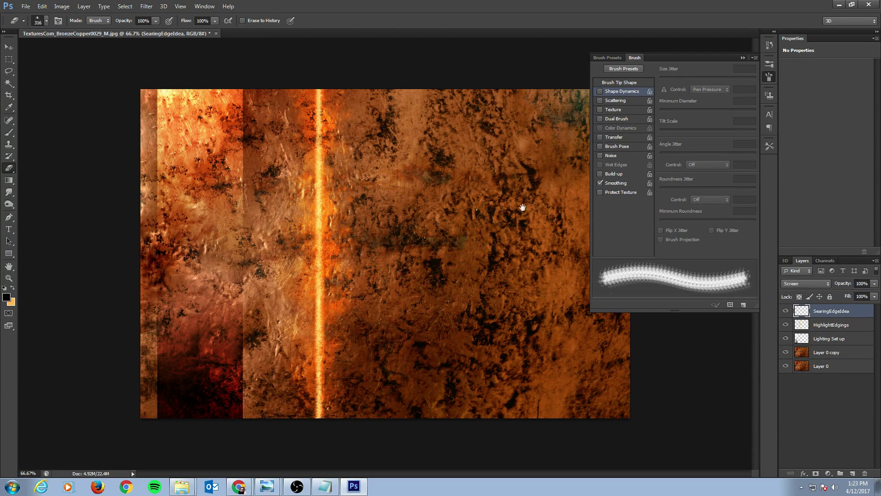
Close the brush settings, try grouping the streak layer with HighlightEdgings, then undo the grouping
{"action": "left_click", "coordinate": [743, 57]}
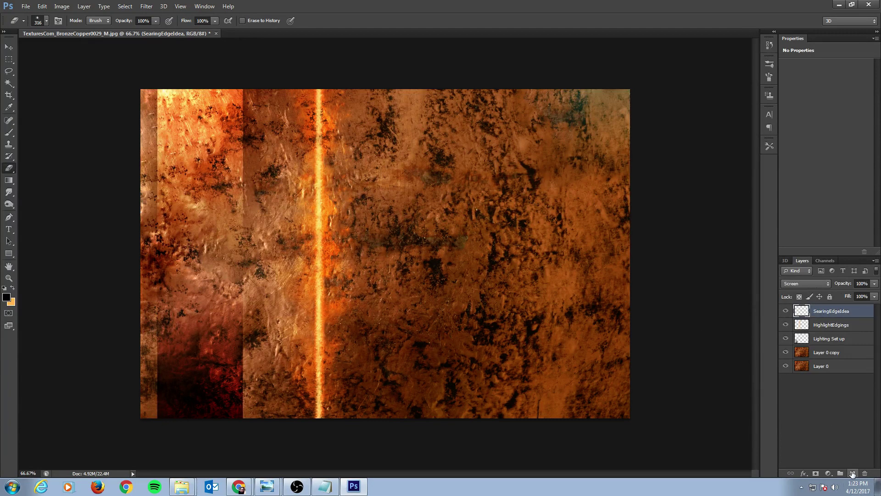
{"action": "left_click", "coordinate": [836, 326], "text": "ctrl"}
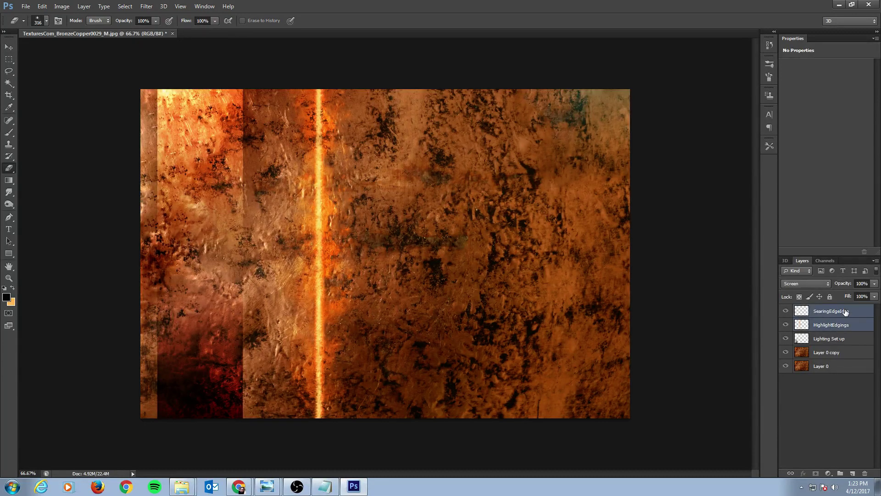
{"action": "key", "text": "ctrl+g"}
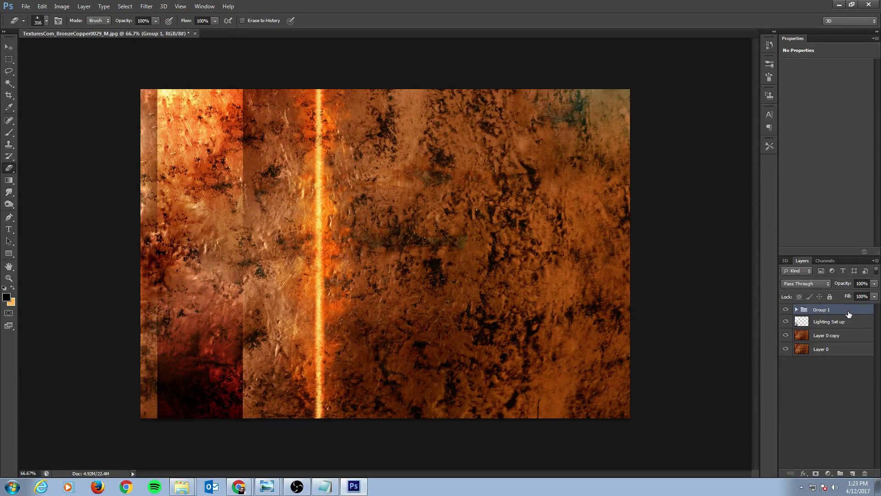
{"action": "left_click", "coordinate": [800, 311]}
{"action": "key", "text": "ctrl+z"}
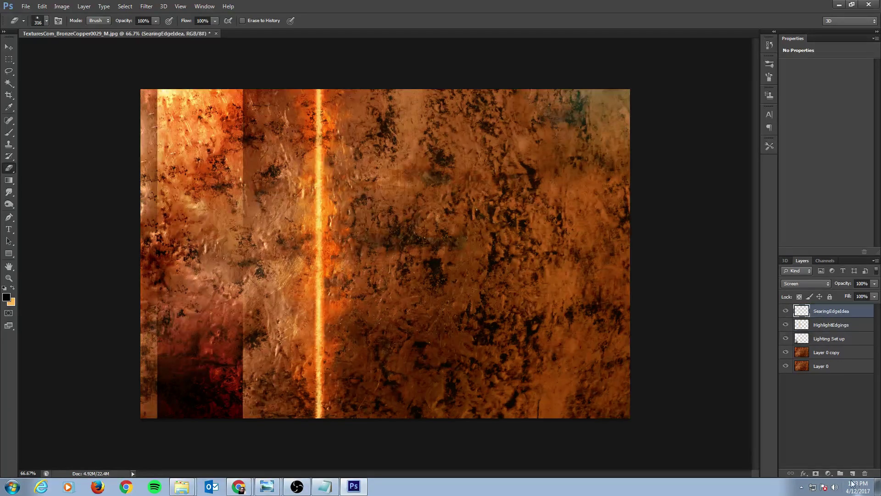
Add a new empty top layer and marquee a rectangle in the upper-middle of the canvas
{"action": "left_click", "coordinate": [852, 474]}
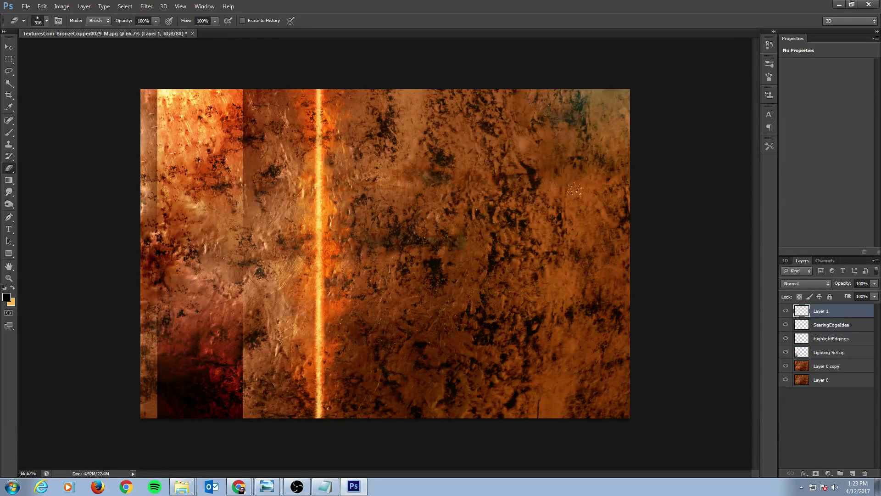
{"action": "left_click", "coordinate": [9, 59]}
{"action": "mouse_move", "coordinate": [367, 73]}
{"action": "left_mouse_down"}
{"action": "mouse_move", "coordinate": [543, 246]}
{"action": "mouse_move", "coordinate": [556, 197]}
{"action": "mouse_move", "coordinate": [563, 206]}
{"action": "mouse_move", "coordinate": [534, 223]}
{"action": "left_mouse_up"}
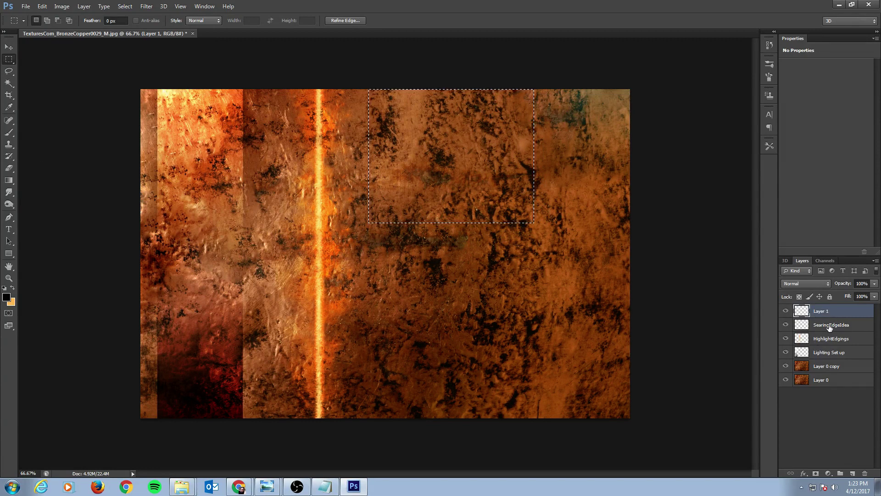
Paint an orange glow along the selection's top edge on HighlightEdgings with a 400 px brush, then deselect
{"action": "left_click", "coordinate": [827, 340]}
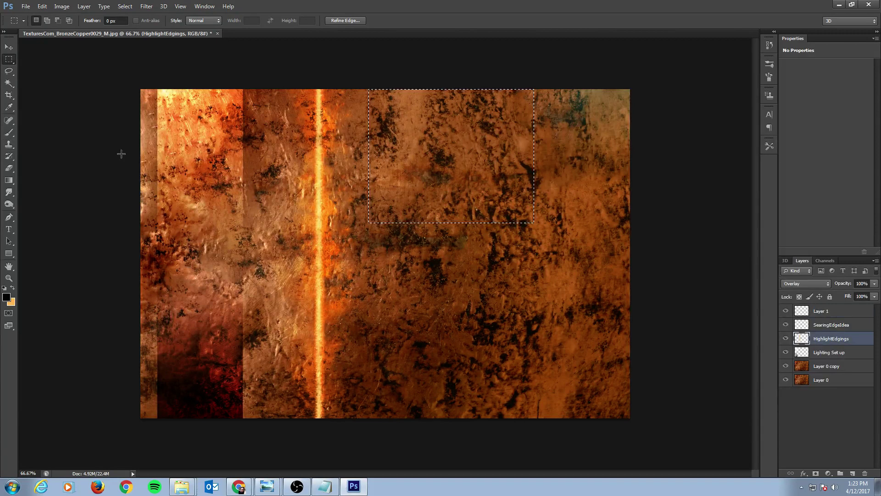
{"action": "key", "text": "b"}
{"action": "key", "text": "x"}
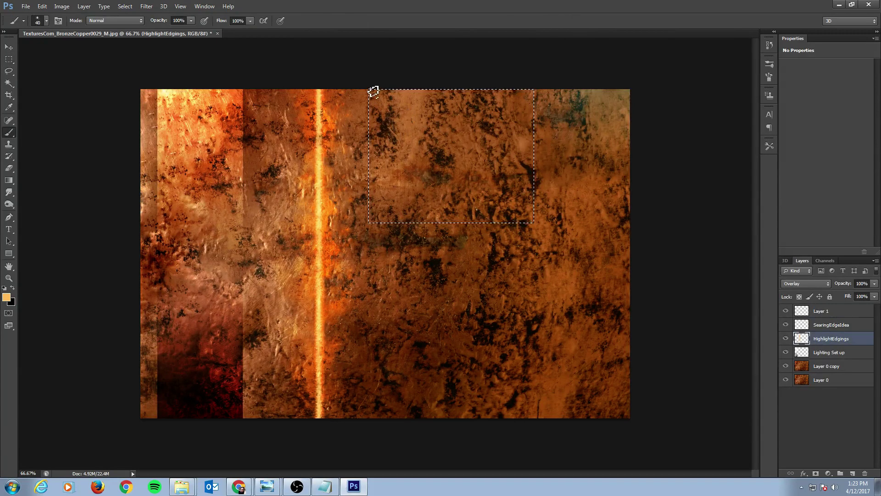
{"action": "key", "text": "bracketright"}
{"action": "key", "text": "bracketright"}
{"action": "key", "text": "bracketright"}
{"action": "key", "text": "bracketright"}
{"action": "key", "text": "bracketright"}
{"action": "key", "text": "bracketright"}
{"action": "key", "text": "bracketright"}
{"action": "key", "text": "bracketright"}
{"action": "key", "text": "bracketright"}
{"action": "key", "text": "bracketright"}
{"action": "key", "text": "bracketright"}
{"action": "key", "text": "bracketright"}
{"action": "key", "text": "bracketright"}
{"action": "key", "text": "bracketright"}
{"action": "left_click_drag", "start_coordinate": [340, 43], "coordinate": [373, 46]}
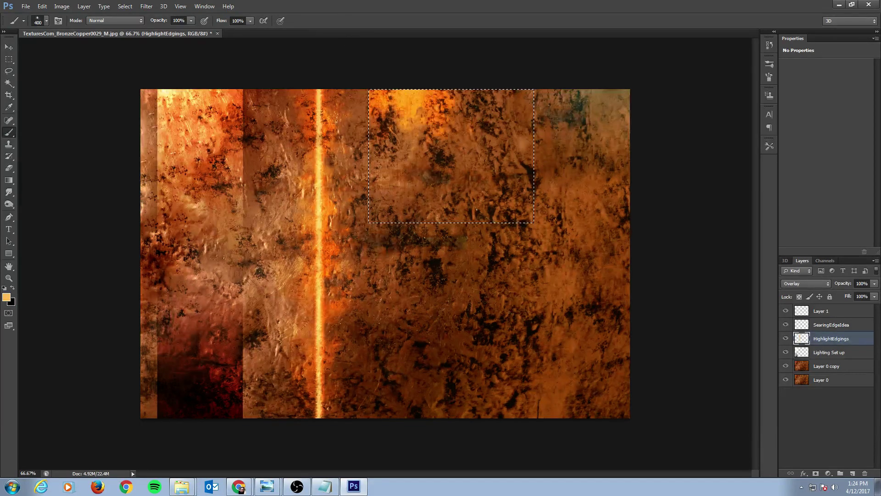
{"action": "key", "text": "bracketleft"}
{"action": "key", "text": "bracketleft"}
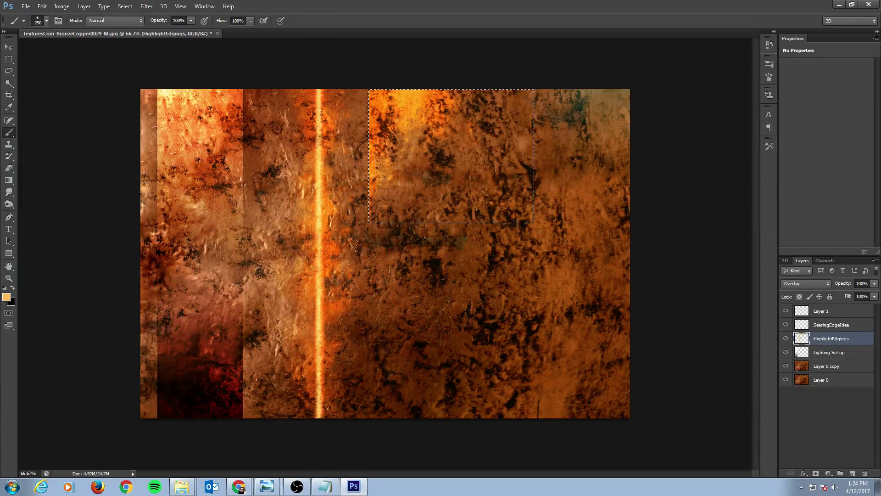
{"action": "left_click", "coordinate": [828, 325]}
{"action": "key", "text": "bracketleft"}
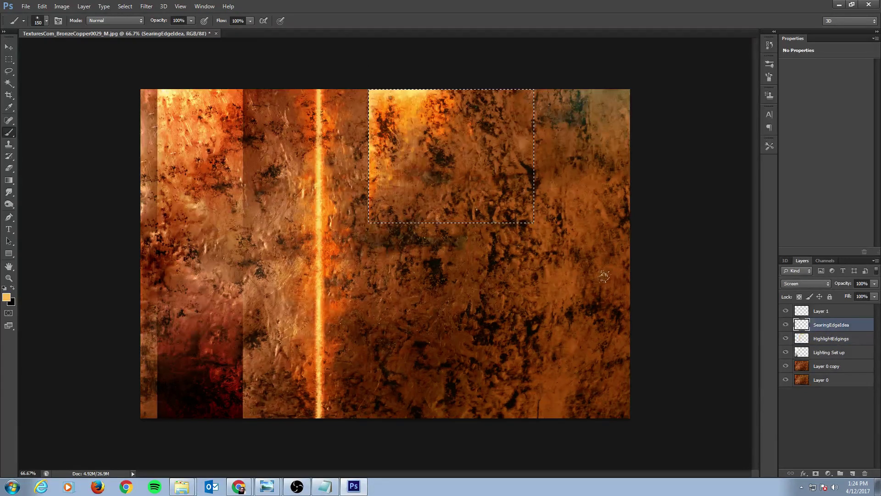
{"action": "key", "text": "ctrl+d"}
{"action": "key", "text": "m"}
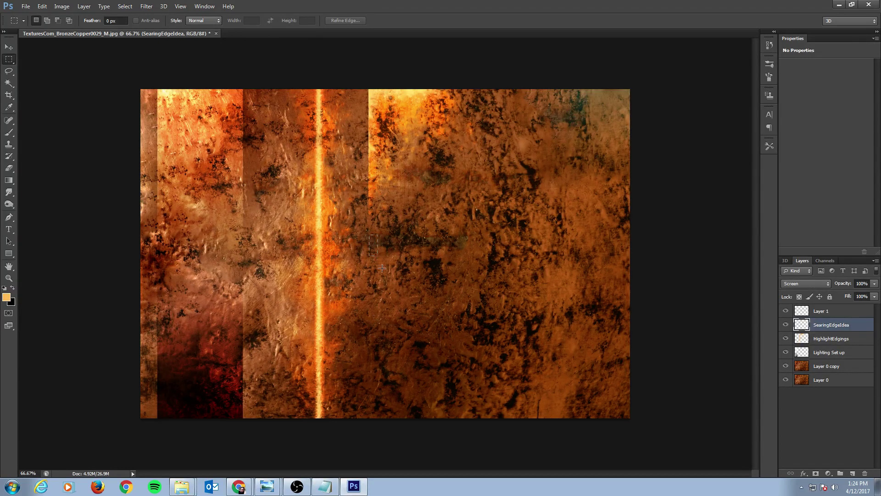
Marquee a tall lower-middle rectangle and paint black into its lower-left and bottom on HighlightEdgings
{"action": "left_click_drag", "start_coordinate": [382, 268], "coordinate": [481, 397]}
{"action": "left_click", "coordinate": [13, 288]}
{"action": "key", "text": "b"}
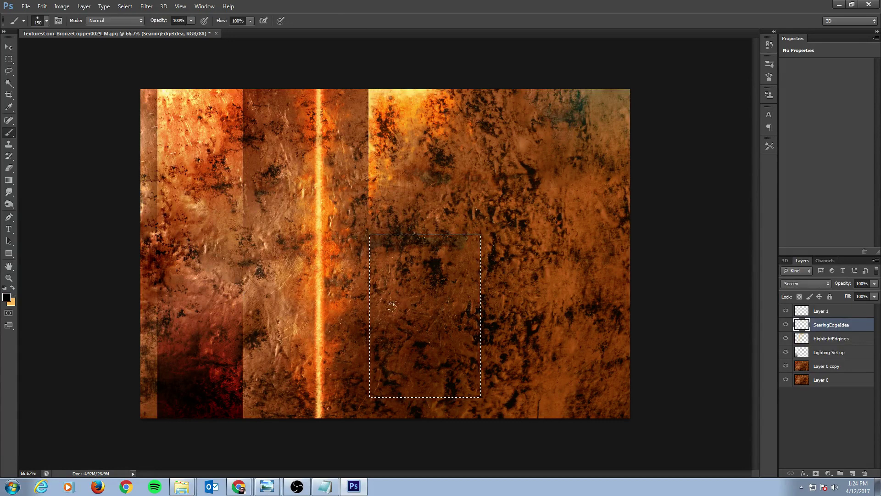
{"action": "left_click", "coordinate": [820, 342]}
{"action": "key", "text": "bracketright"}
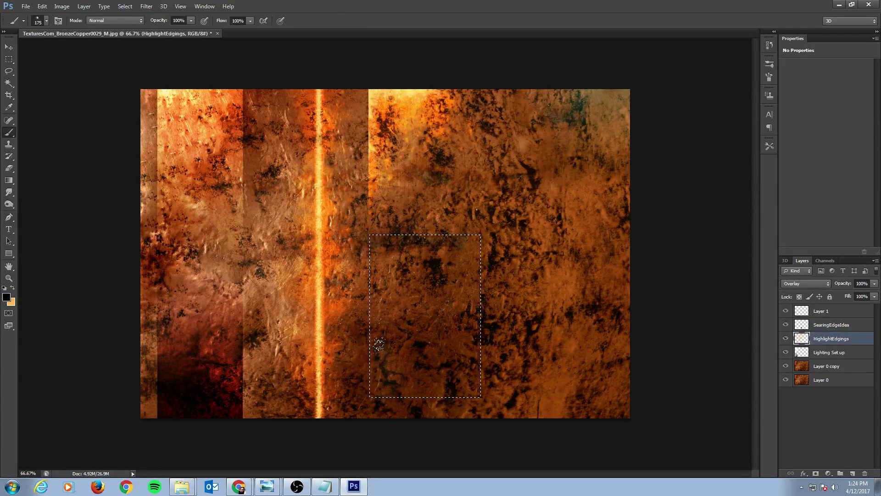
{"action": "left_click_drag", "start_coordinate": [379, 344], "coordinate": [381, 317]}
{"action": "key", "text": "bracketright"}
{"action": "key", "text": "bracketright"}
{"action": "mouse_move", "coordinate": [404, 377]}
{"action": "left_mouse_down"}
{"action": "mouse_move", "coordinate": [498, 390]}
{"action": "mouse_move", "coordinate": [380, 382]}
{"action": "left_mouse_up"}
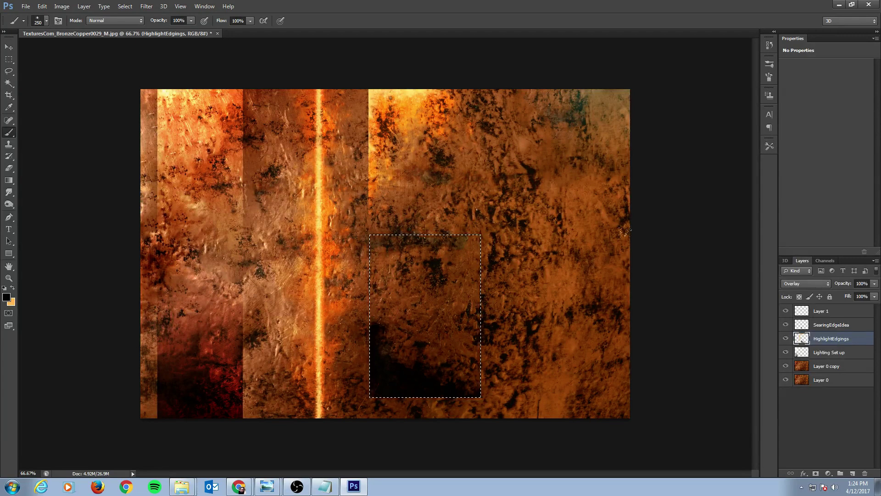
{"action": "key", "text": "F5"}
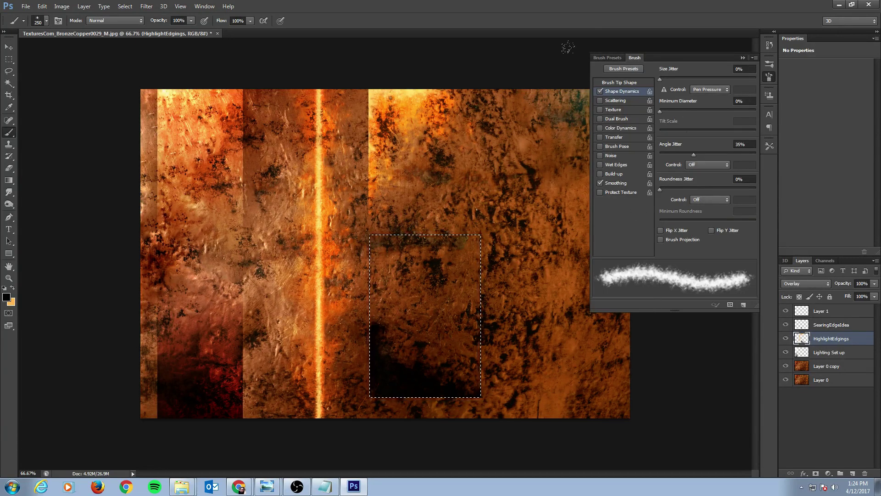
Save the current grunge brush as a new preset named decayBRONZEMAKER
{"action": "left_click", "coordinate": [755, 57]}
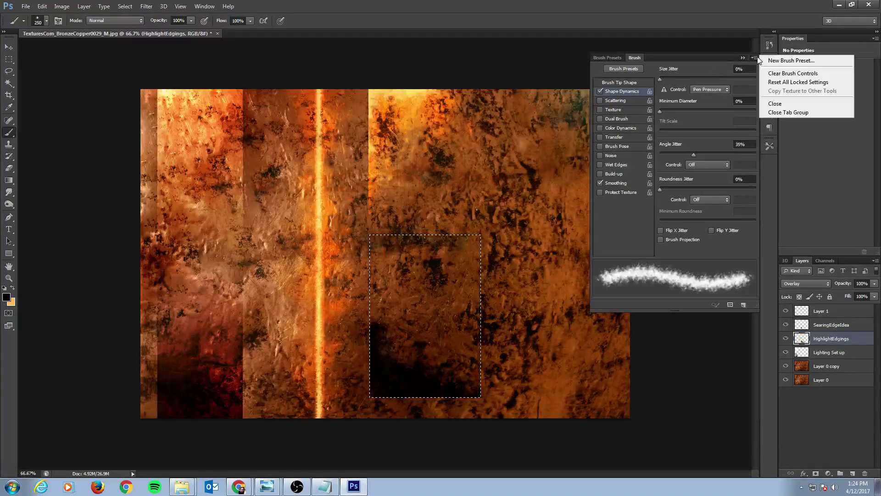
{"action": "left_click", "coordinate": [796, 60]}
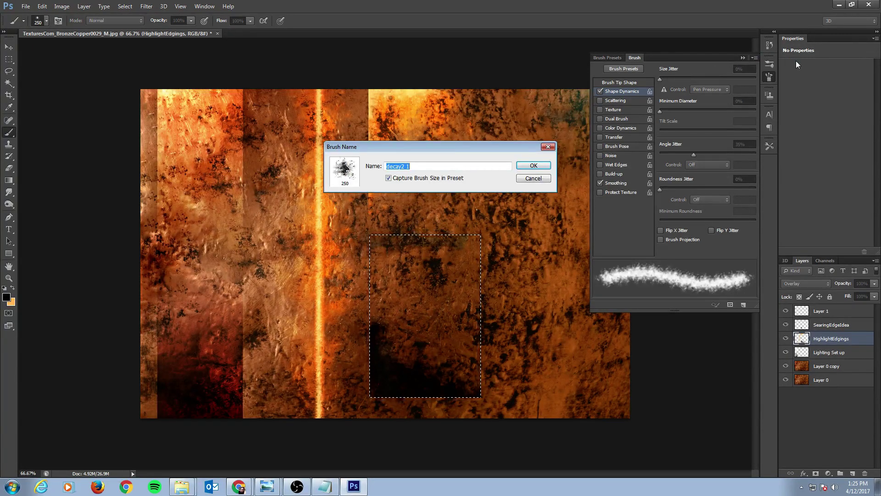
{"action": "key", "text": "End"}
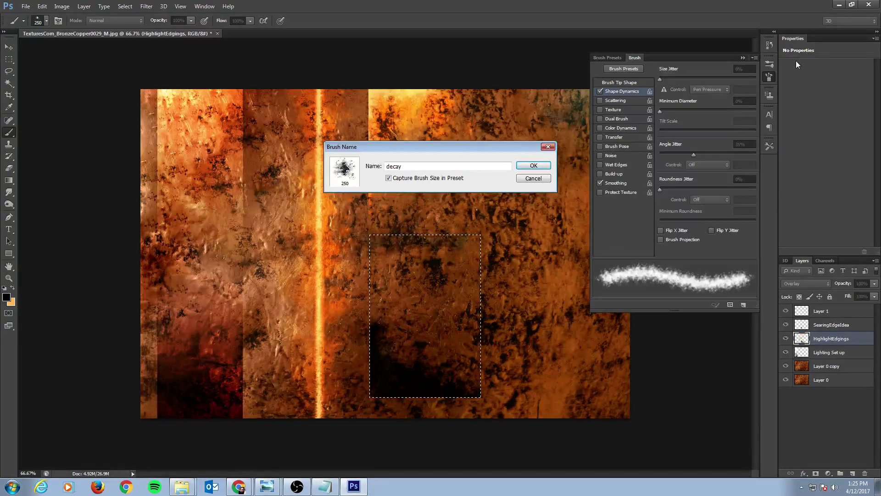
{"action": "type", "text": "BRZONONZEMAKER"}
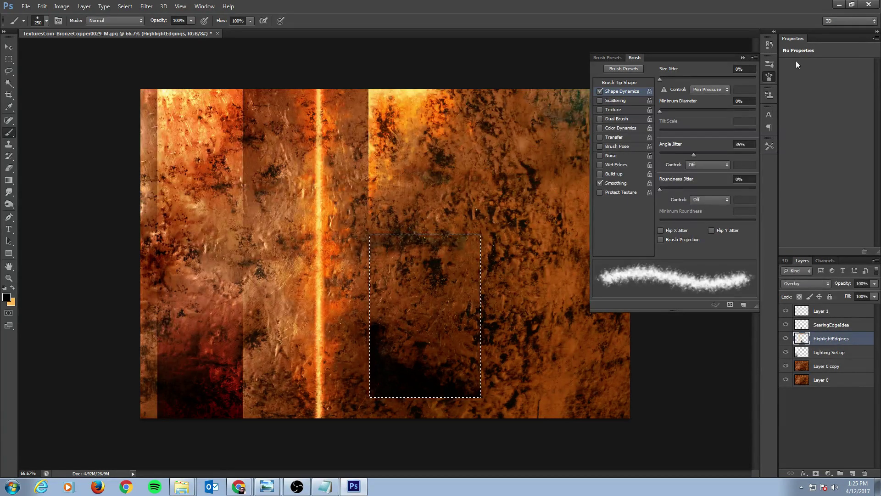
Choose the Hard Round 19 pixels brush from the presets list
{"action": "left_click", "coordinate": [605, 58]}
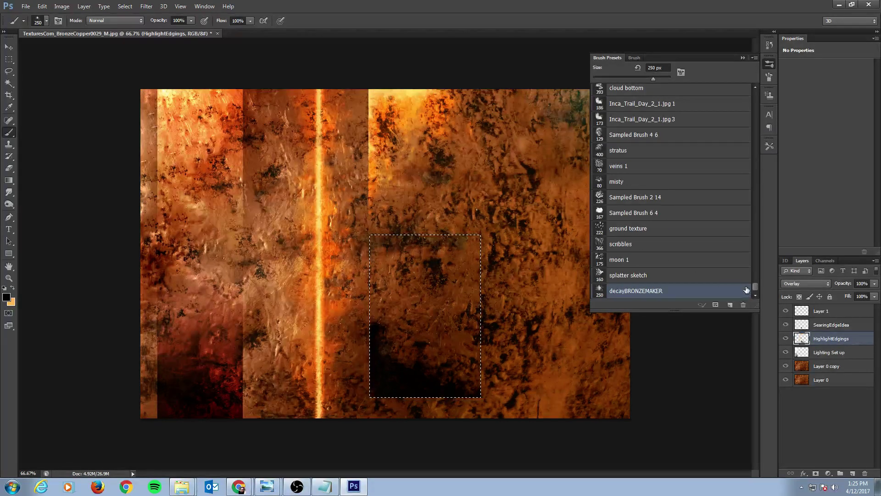
{"action": "left_click_drag", "start_coordinate": [755, 285], "coordinate": [756, 280]}
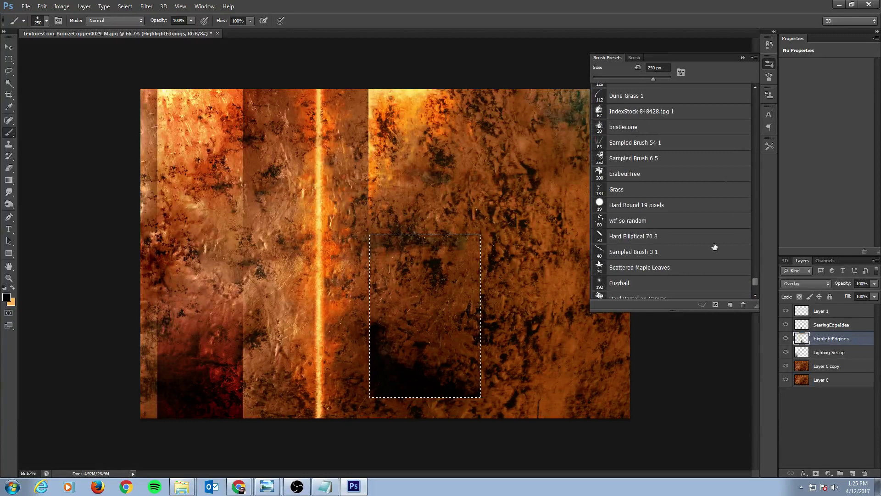
{"action": "left_click", "coordinate": [633, 205]}
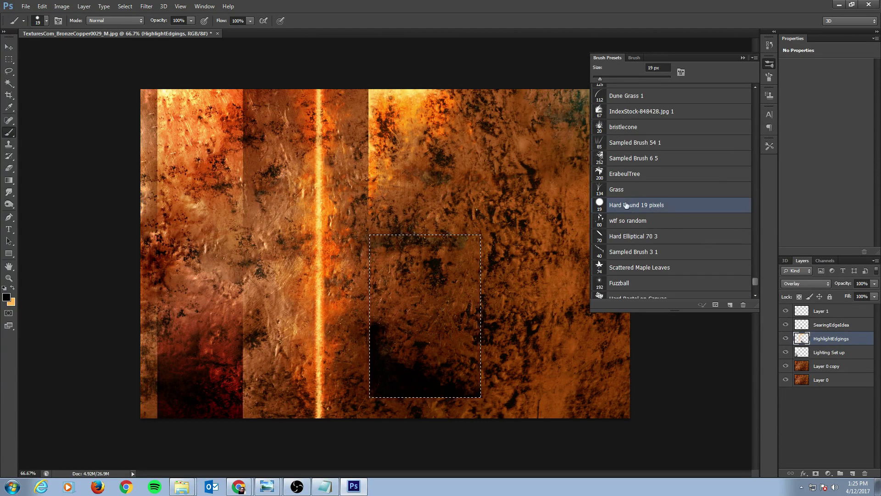
Adjust the brush's Shape Dynamics size jitter, undo a stray dark stroke, and close the brush settings
{"action": "left_click", "coordinate": [634, 58]}
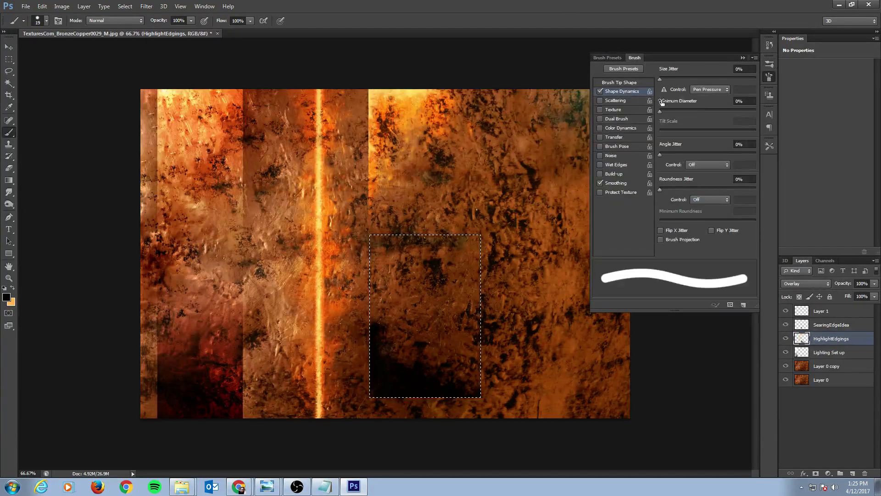
{"action": "left_click", "coordinate": [611, 57]}
{"action": "left_click", "coordinate": [607, 58]}
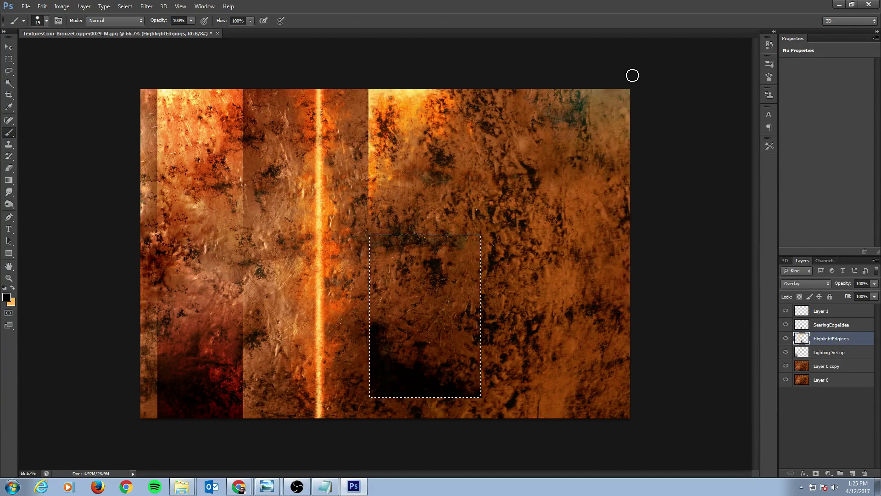
{"action": "key", "text": "F5"}
{"action": "left_click", "coordinate": [618, 59]}
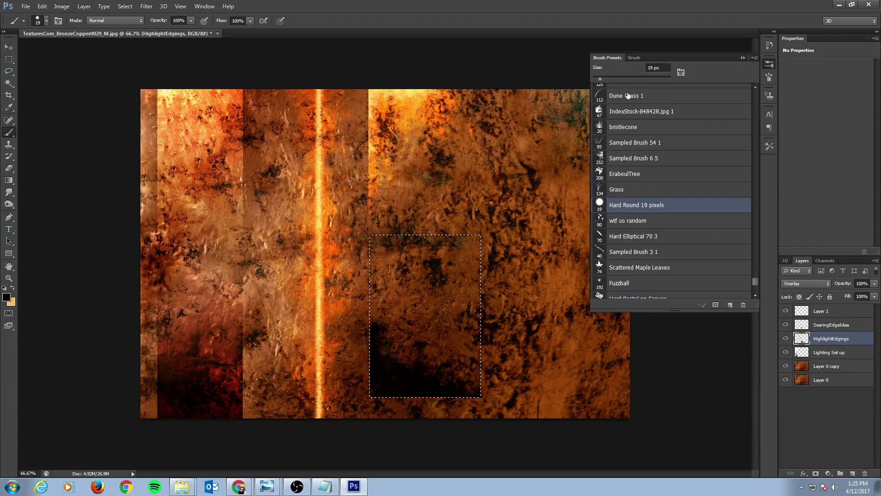
{"action": "left_click", "coordinate": [632, 59]}
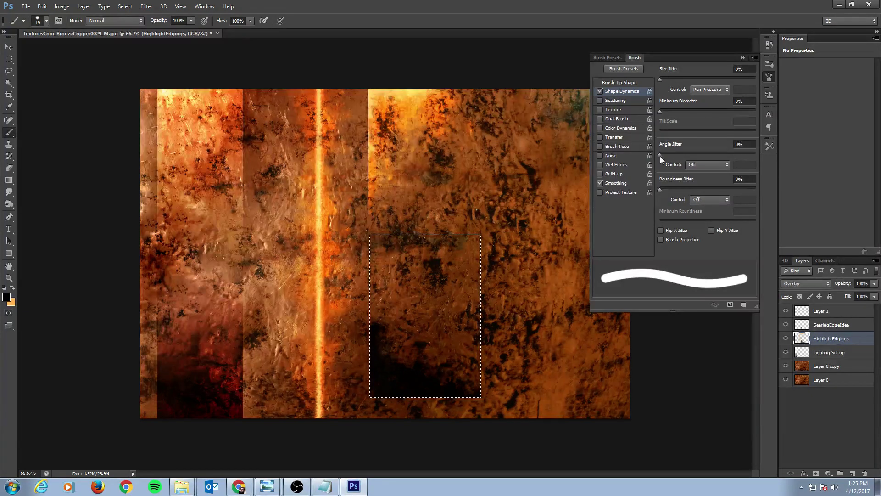
{"action": "mouse_move", "coordinate": [660, 79]}
{"action": "left_mouse_down"}
{"action": "mouse_move", "coordinate": [739, 78]}
{"action": "mouse_move", "coordinate": [658, 79]}
{"action": "left_mouse_up"}
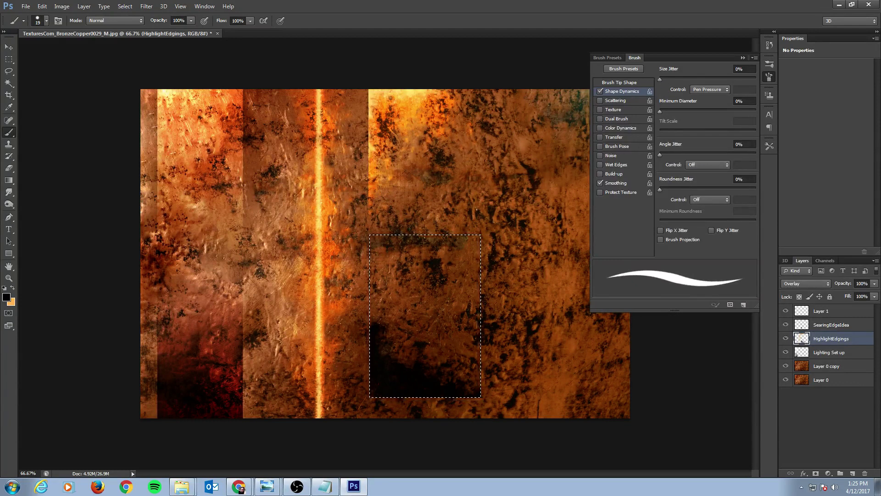
{"action": "key", "text": "ctrl+z"}
{"action": "key", "text": "F5"}
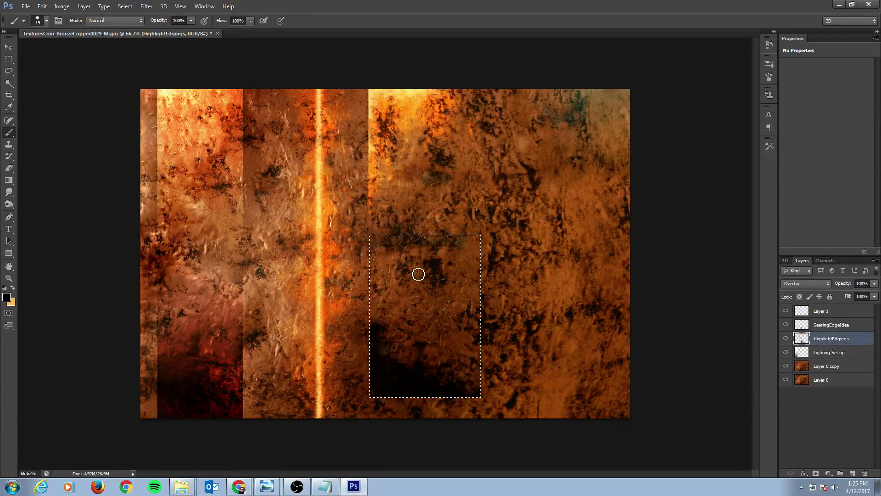
Set a 9 px brush at 50% opacity and zoom to 100% on the selected dark area
{"action": "key", "text": "x"}
{"action": "key", "text": "bracketleft"}
{"action": "key", "text": "ctrl+plus"}
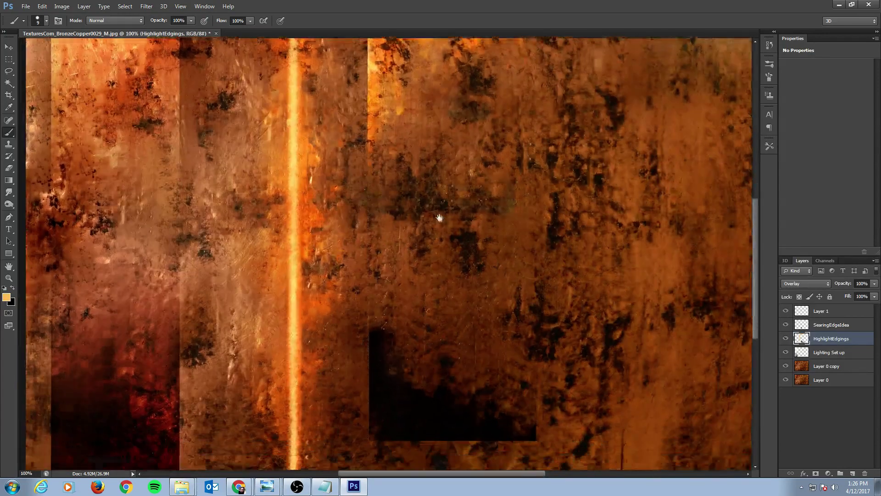
{"action": "left_click_drag", "start_coordinate": [439, 218], "coordinate": [433, 222]}
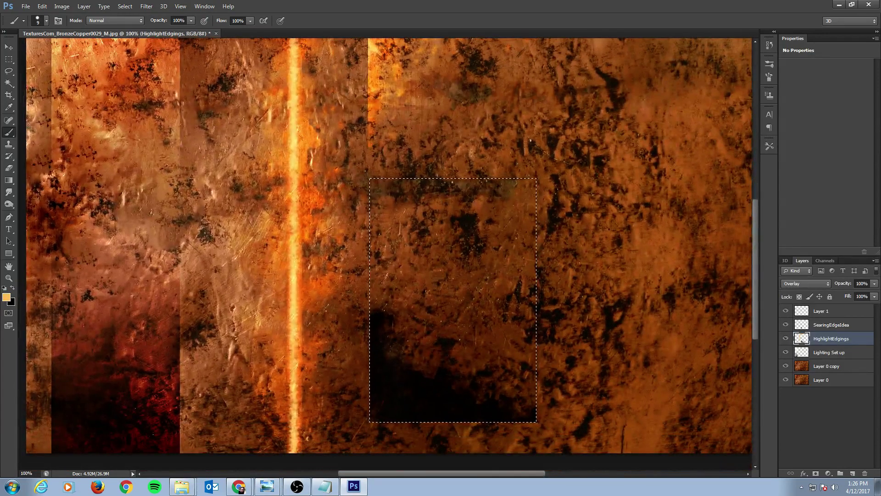
{"action": "key", "text": "3"}
{"action": "key", "text": "5"}
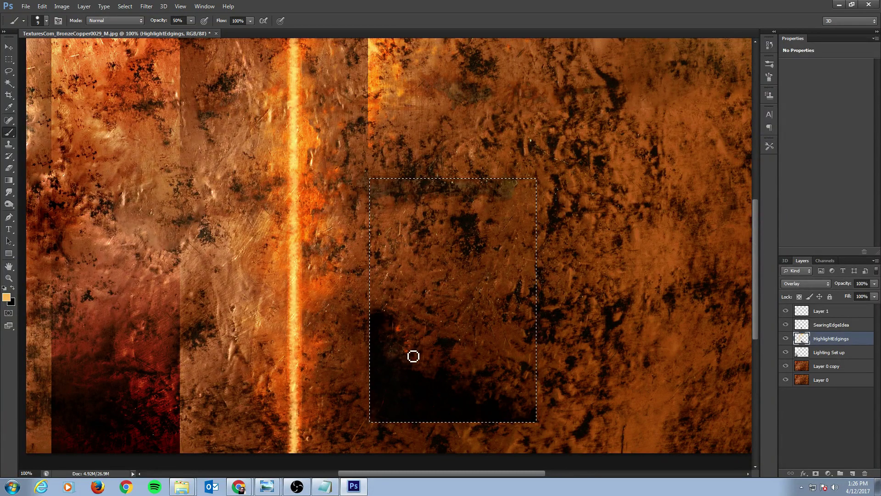
Paint orange strokes to lighten the dark lower part inside the selection, then zoom out
{"action": "mouse_move", "coordinate": [413, 356]}
{"action": "left_mouse_down"}
{"action": "mouse_move", "coordinate": [415, 364]}
{"action": "mouse_move", "coordinate": [423, 357]}
{"action": "left_mouse_up"}
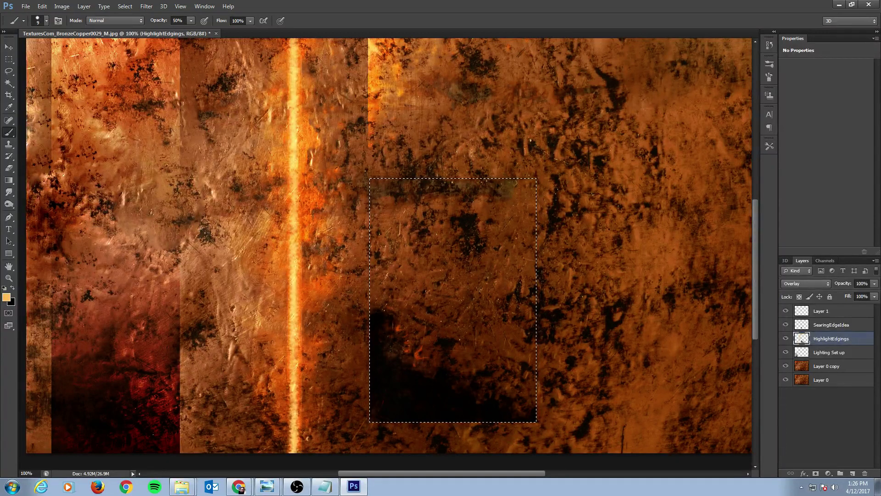
{"action": "mouse_move", "coordinate": [436, 379]}
{"action": "left_mouse_down"}
{"action": "mouse_move", "coordinate": [425, 360]}
{"action": "mouse_move", "coordinate": [487, 305]}
{"action": "left_mouse_up"}
{"action": "key", "text": "F5"}
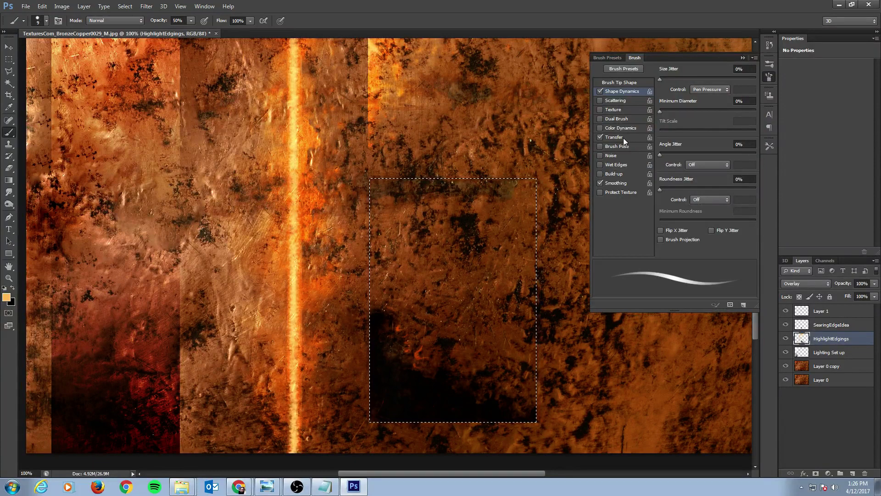
{"action": "key", "text": "F5"}
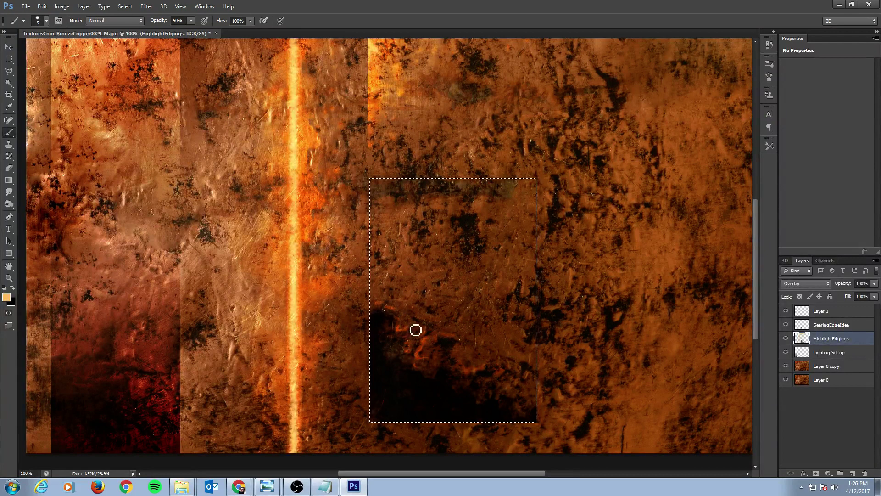
{"action": "key", "text": "l"}
{"action": "key", "text": "e"}
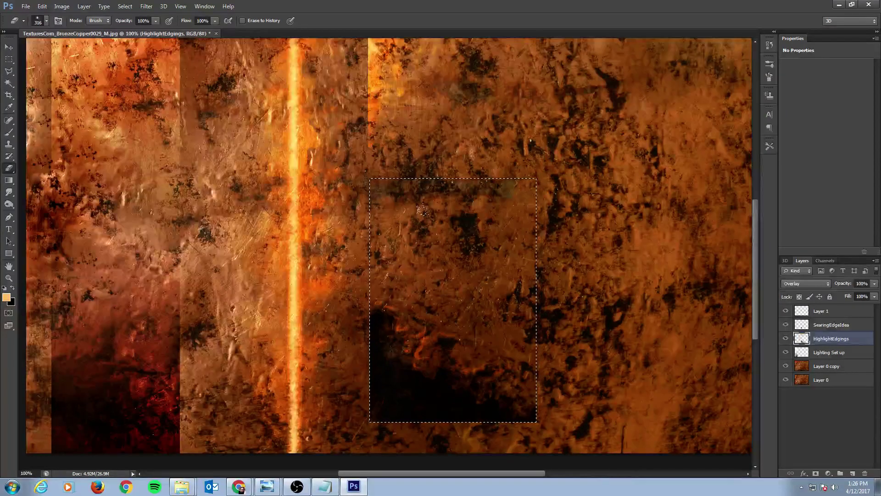
{"action": "key", "text": "b"}
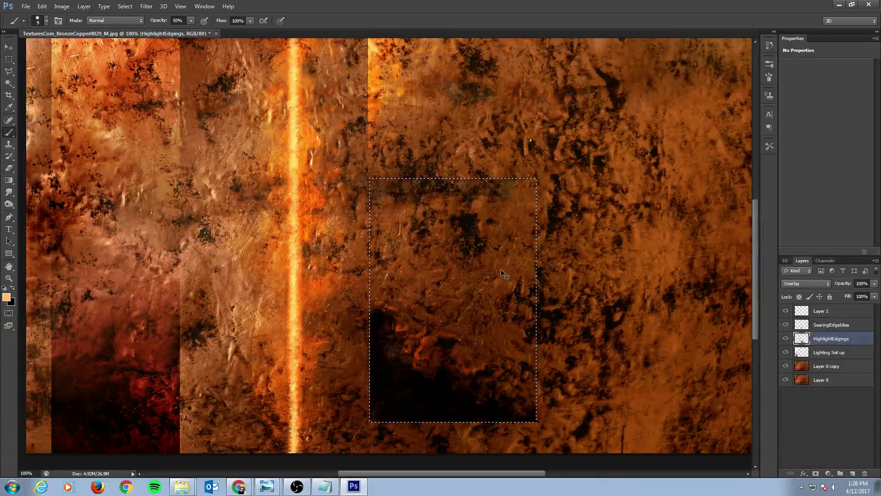
{"action": "key", "text": "ctrl+minus"}
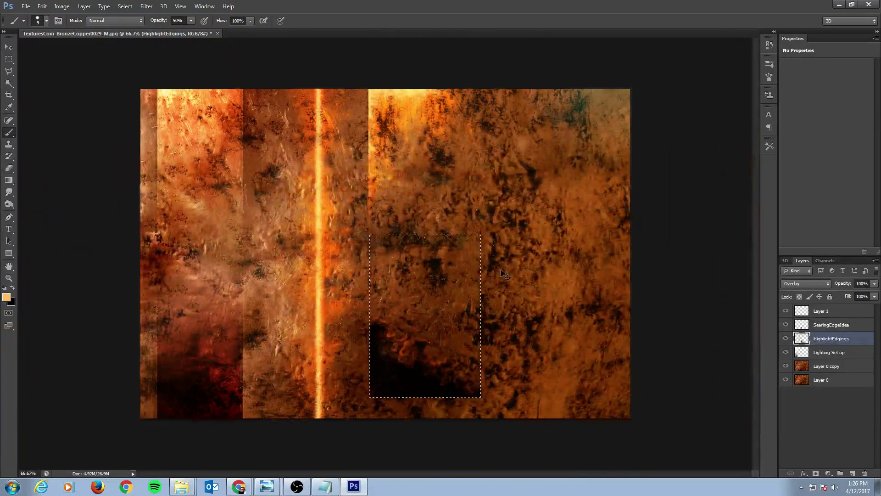
At 100% zoom, add two more 50% orange strokes along the dark patch's ragged upper edge
{"action": "key", "text": "ctrl+plus"}
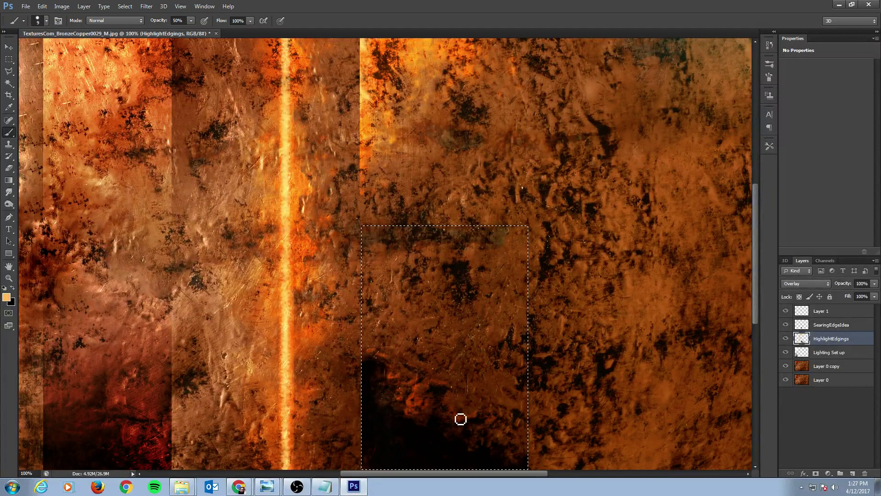
{"action": "mouse_move", "coordinate": [460, 419]}
{"action": "left_mouse_down"}
{"action": "mouse_move", "coordinate": [520, 425]}
{"action": "mouse_move", "coordinate": [490, 429]}
{"action": "mouse_move", "coordinate": [509, 419]}
{"action": "mouse_move", "coordinate": [496, 413]}
{"action": "mouse_move", "coordinate": [523, 433]}
{"action": "mouse_move", "coordinate": [510, 434]}
{"action": "mouse_move", "coordinate": [511, 412]}
{"action": "mouse_move", "coordinate": [500, 408]}
{"action": "mouse_move", "coordinate": [524, 407]}
{"action": "mouse_move", "coordinate": [501, 408]}
{"action": "mouse_move", "coordinate": [508, 390]}
{"action": "mouse_move", "coordinate": [530, 415]}
{"action": "mouse_move", "coordinate": [523, 387]}
{"action": "mouse_move", "coordinate": [433, 393]}
{"action": "mouse_move", "coordinate": [408, 383]}
{"action": "mouse_move", "coordinate": [414, 377]}
{"action": "mouse_move", "coordinate": [392, 378]}
{"action": "mouse_move", "coordinate": [395, 358]}
{"action": "mouse_move", "coordinate": [369, 347]}
{"action": "mouse_move", "coordinate": [383, 350]}
{"action": "mouse_move", "coordinate": [374, 348]}
{"action": "mouse_move", "coordinate": [379, 336]}
{"action": "mouse_move", "coordinate": [393, 338]}
{"action": "mouse_move", "coordinate": [385, 348]}
{"action": "mouse_move", "coordinate": [409, 351]}
{"action": "mouse_move", "coordinate": [424, 371]}
{"action": "left_mouse_up"}
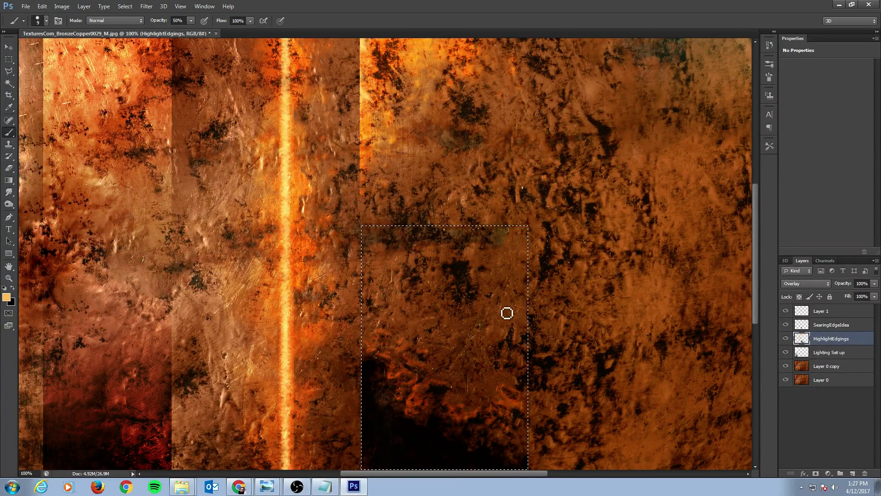
{"action": "mouse_move", "coordinate": [507, 313]}
{"action": "left_mouse_down"}
{"action": "mouse_move", "coordinate": [421, 397]}
{"action": "mouse_move", "coordinate": [478, 364]}
{"action": "left_mouse_up"}
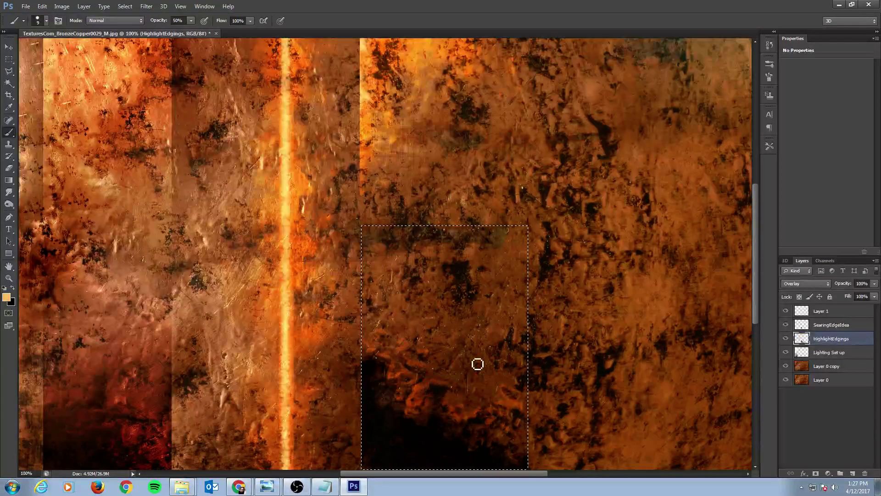
{"action": "key", "text": "ctrl+minus"}
{"action": "key", "text": "ctrl+minus"}
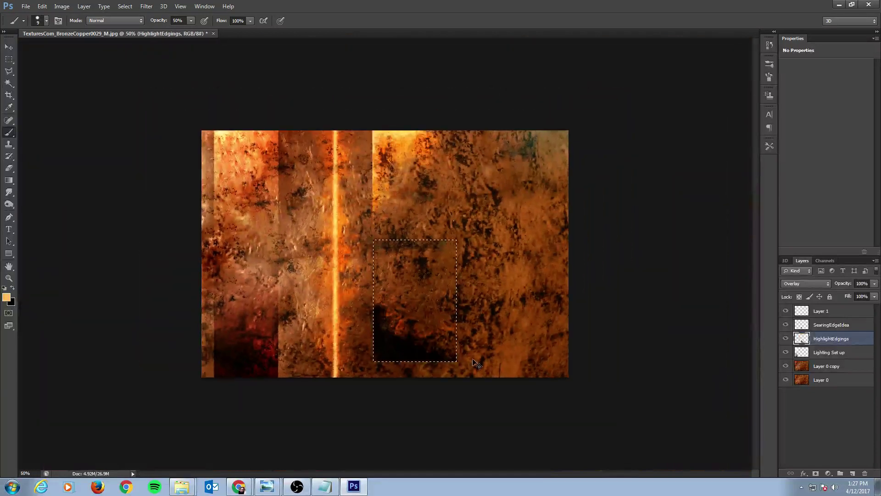
Deselect, switch to a 40 px brush, and softly brighten a texture streak above the dark patch
{"action": "key", "text": "ctrl+d"}
{"action": "key", "text": "bracketright"}
{"action": "key", "text": "bracketright"}
{"action": "key", "text": "bracketright"}
{"action": "key", "text": "bracketright"}
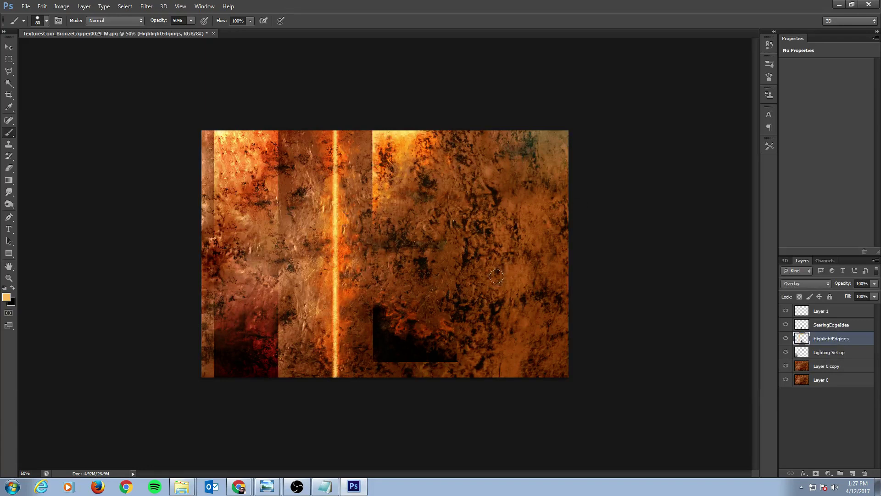
{"action": "key", "text": "bracketleft"}
{"action": "key", "text": "bracketleft"}
{"action": "mouse_move", "coordinate": [445, 289]}
{"action": "left_mouse_down"}
{"action": "mouse_move", "coordinate": [423, 290]}
{"action": "mouse_move", "coordinate": [460, 285]}
{"action": "left_mouse_up"}
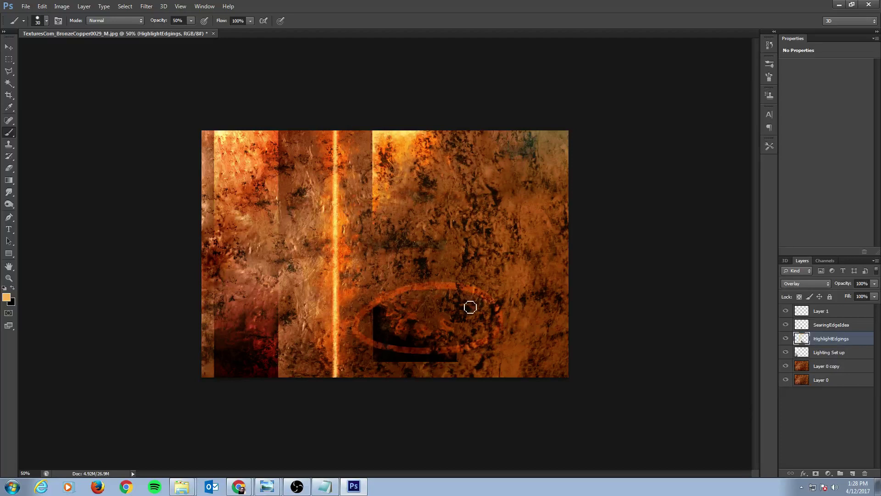
{"action": "key", "text": "ctrl+z"}
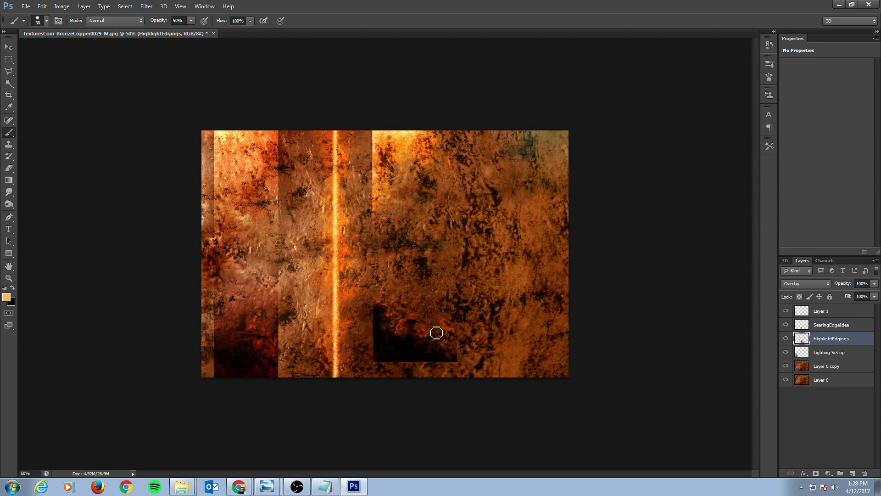
{"action": "left_click_drag", "start_coordinate": [416, 189], "coordinate": [403, 147]}
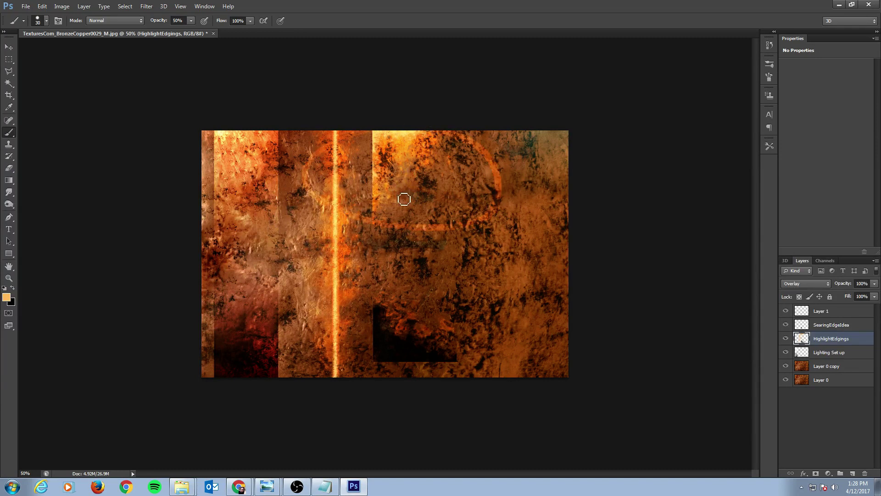
{"action": "left_click", "coordinate": [406, 139]}
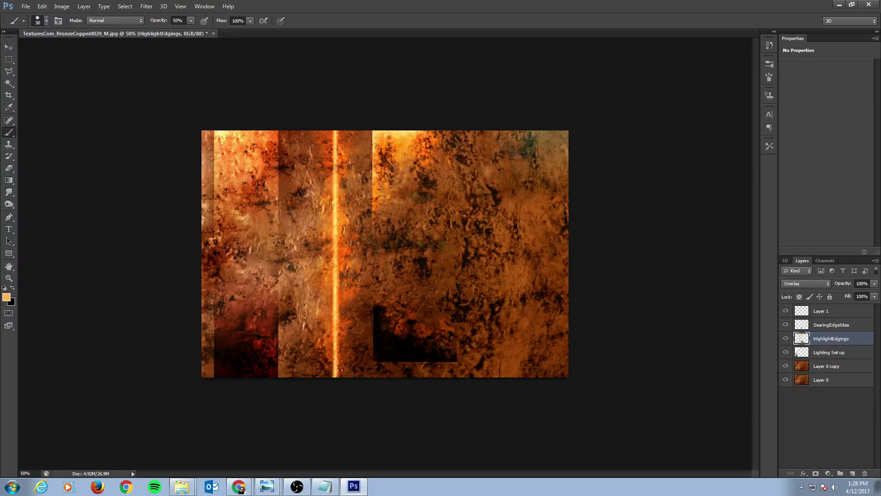
{"action": "left_click", "coordinate": [788, 329]}
{"action": "left_click", "coordinate": [789, 337]}
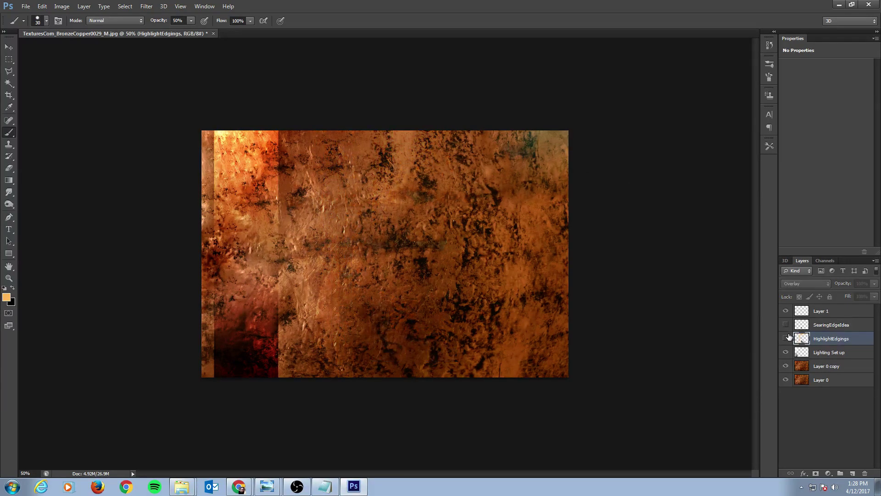
{"action": "left_click", "coordinate": [787, 337]}
{"action": "left_click", "coordinate": [788, 338]}
{"action": "left_click", "coordinate": [787, 337]}
{"action": "left_click", "coordinate": [786, 325]}
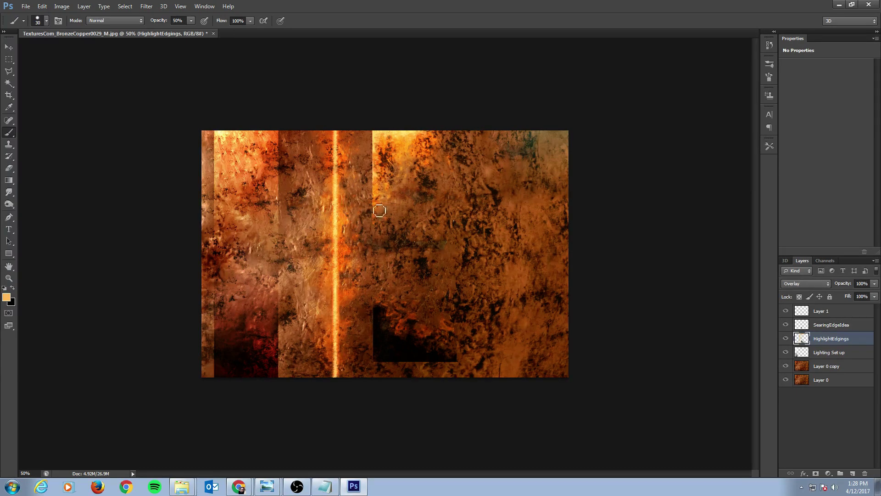
{"action": "left_click", "coordinate": [26, 6]}
{"action": "left_click", "coordinate": [63, 116]}
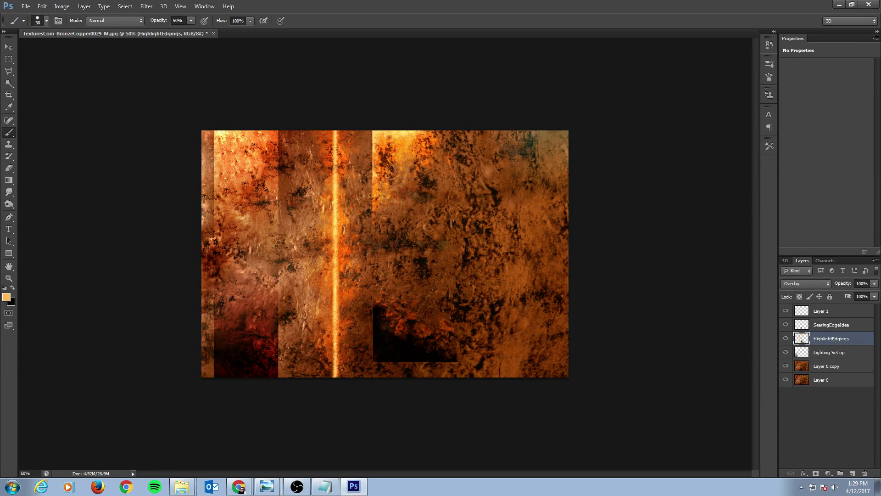
Confirm saving the copper concept as BronzeConcepting.psd and bring up the Textures folder
{"action": "left_click", "coordinate": [550, 148]}
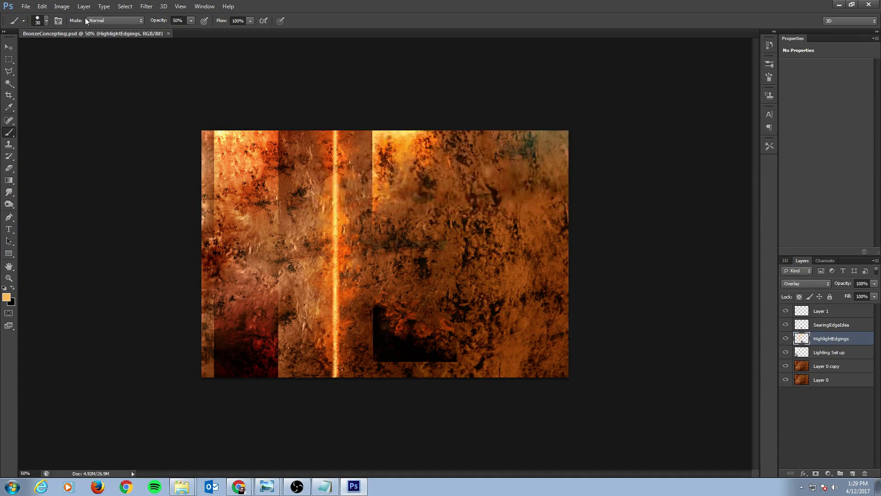
{"action": "left_click", "coordinate": [184, 488]}
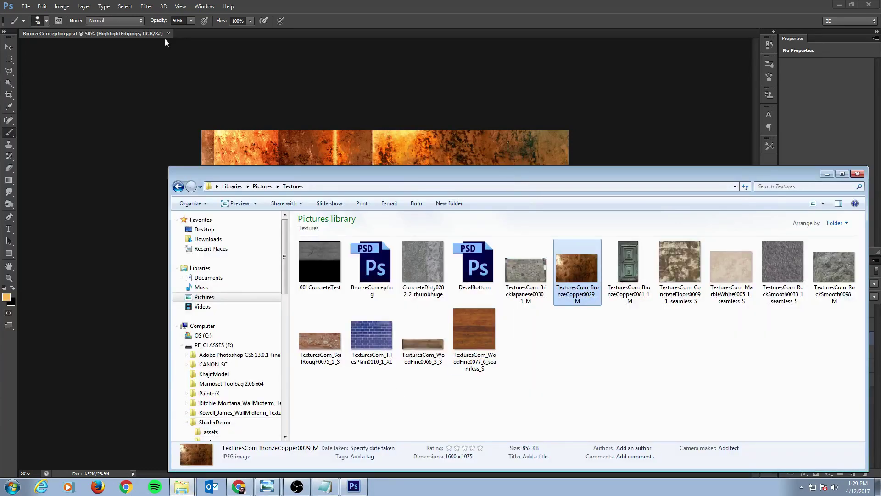
Close the copper concept and drag TexturesCom_BronzeCopper0081_1_M from Explorer into Photoshop
{"action": "left_click", "coordinate": [168, 34]}
{"action": "key", "text": "alt+Tab"}
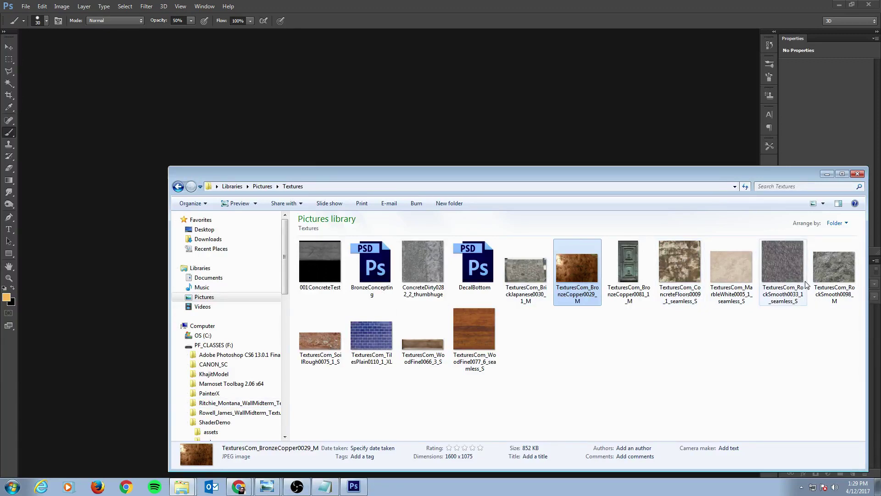
{"action": "left_click", "coordinate": [669, 254]}
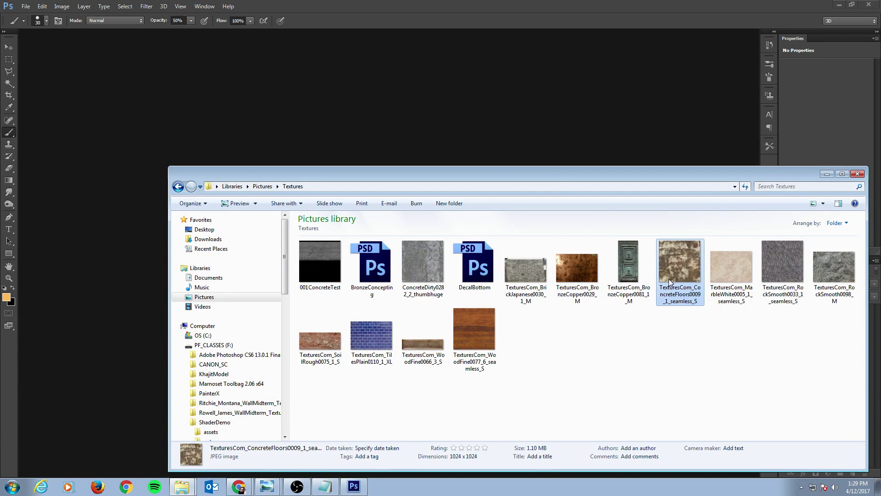
{"action": "left_click_drag", "start_coordinate": [630, 273], "coordinate": [464, 128]}
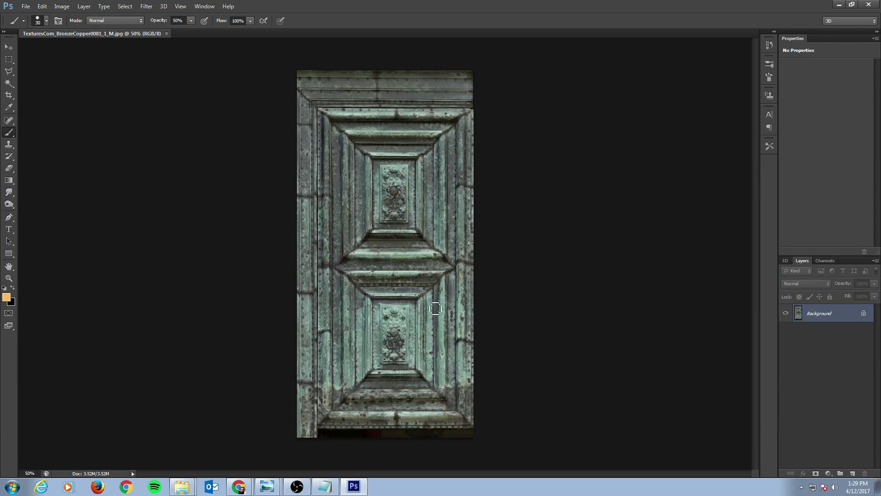
Convert the door's Background layer into editable Layer 0
{"action": "double_click", "coordinate": [826, 314]}
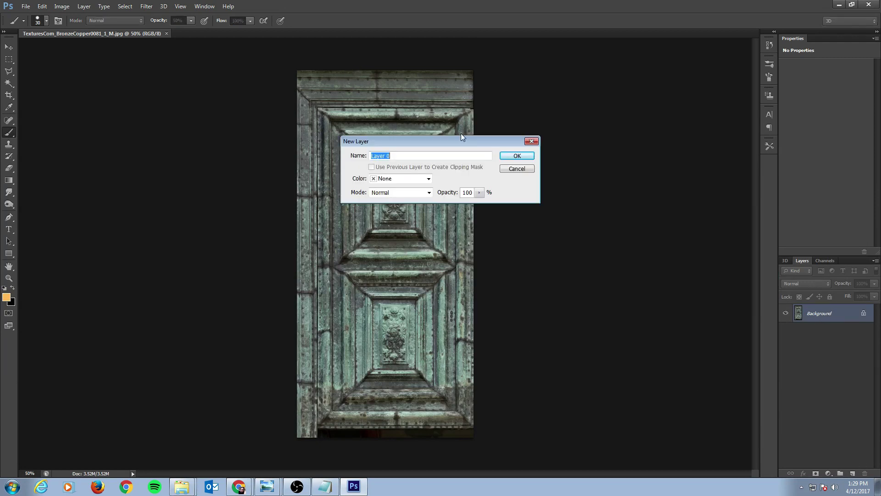
{"action": "left_click", "coordinate": [518, 156]}
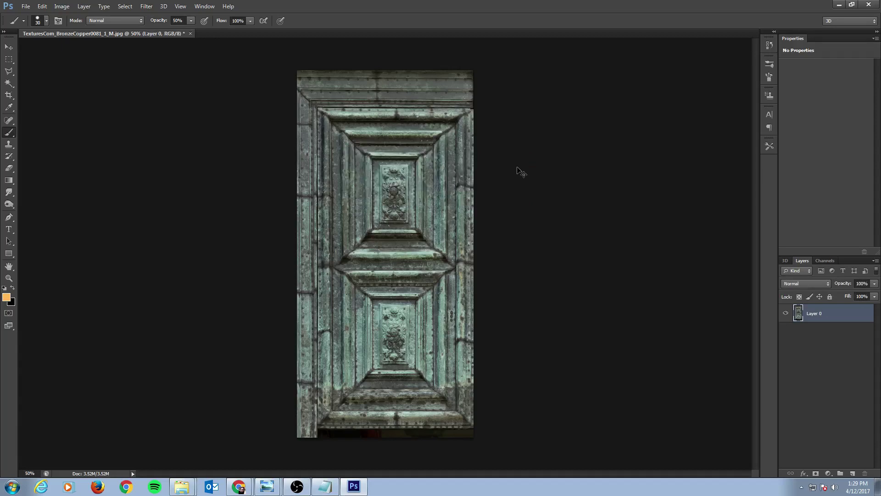
{"action": "key", "text": "ctrl+plus"}
{"action": "left_click_drag", "start_coordinate": [422, 135], "coordinate": [385, 141]}
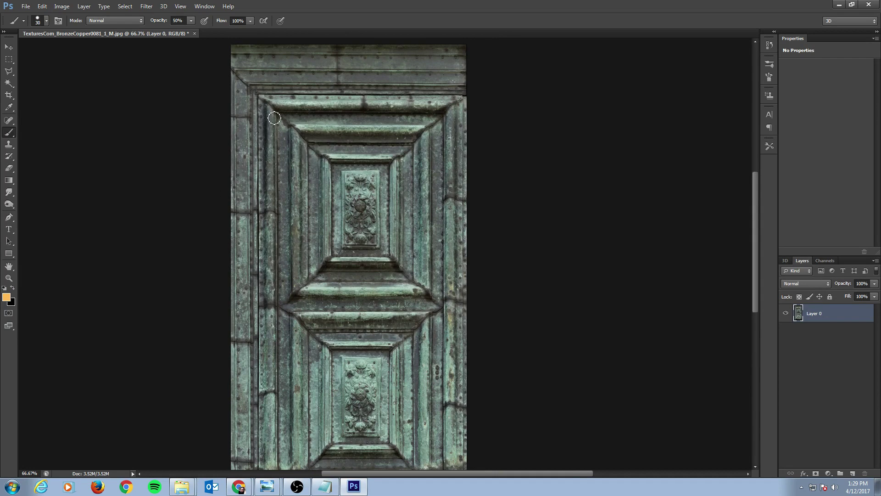
Zoom to 100% on the upper door panel, shrink the brush to 10 px, and add empty Layer 1
{"action": "key", "text": "ctrl+plus"}
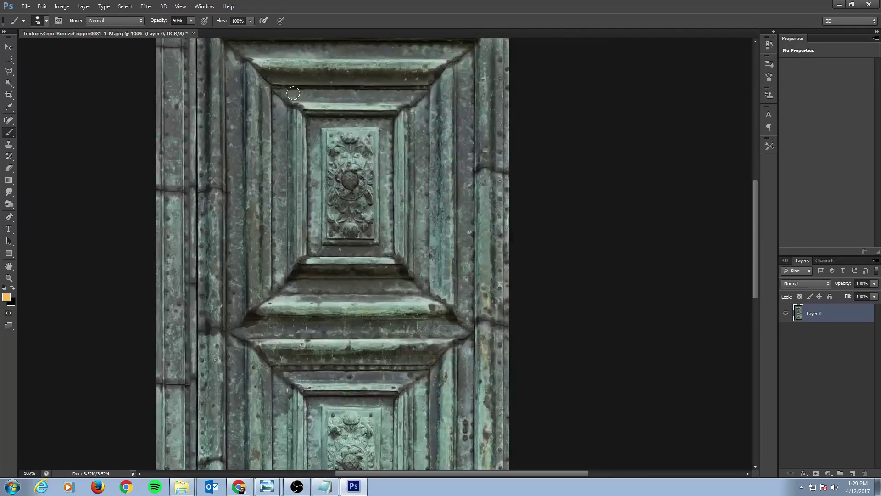
{"action": "left_click_drag", "start_coordinate": [387, 166], "coordinate": [347, 207]}
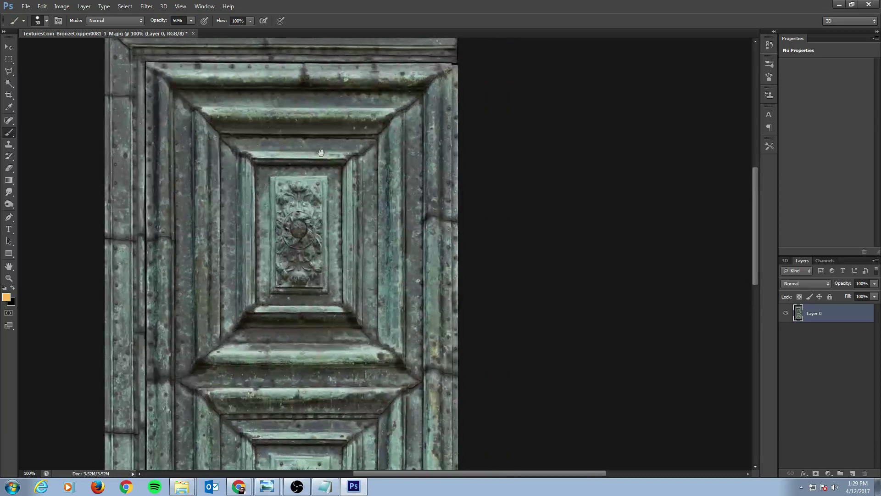
{"action": "left_click_drag", "start_coordinate": [322, 153], "coordinate": [345, 171]}
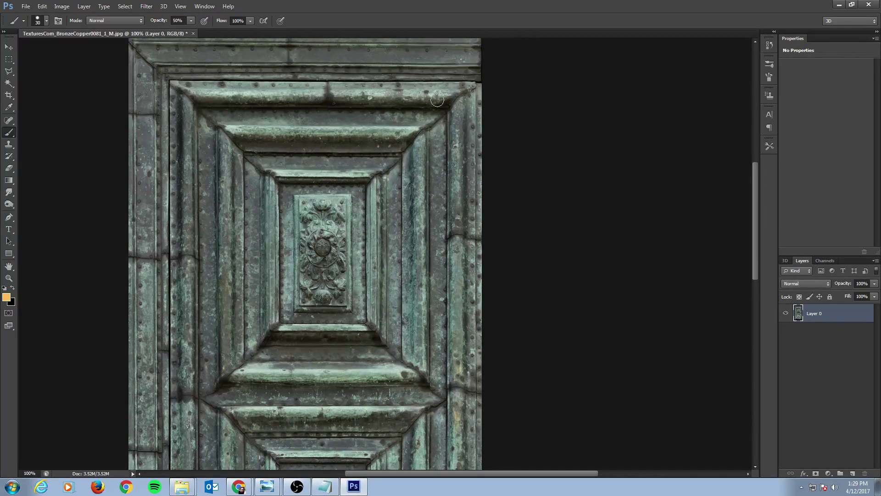
{"action": "key", "text": "bracketleft"}
{"action": "key", "text": "bracketleft"}
{"action": "left_click", "coordinate": [852, 473]}
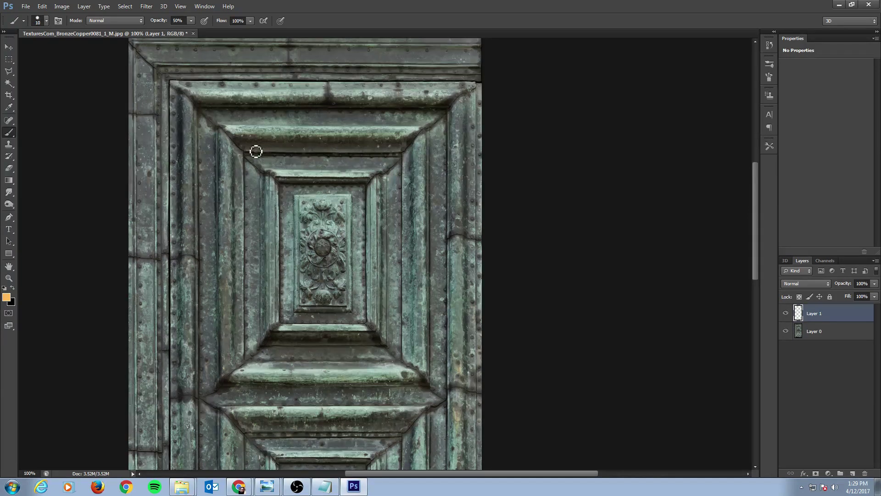
Sample teal from the molding, test 7 px strokes at 80% opacity along it, and undo them
{"action": "key", "text": "bracketleft"}
{"action": "key", "text": "bracketleft"}
{"action": "key", "text": "bracketleft"}
{"action": "left_click", "coordinate": [237, 129], "text": "alt"}
{"action": "left_click_drag", "start_coordinate": [242, 131], "coordinate": [406, 140]}
{"action": "key", "text": "ctrl+z"}
{"action": "key", "text": "8"}
{"action": "left_click_drag", "start_coordinate": [233, 138], "coordinate": [413, 140]}
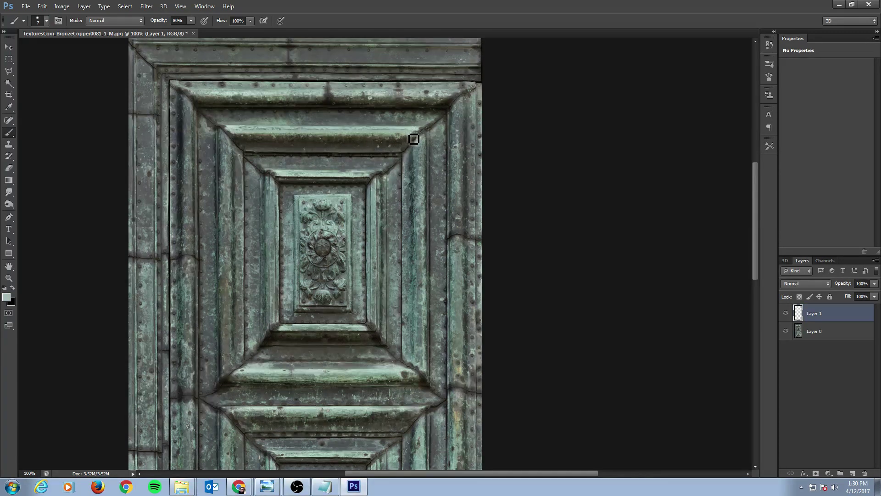
{"action": "key", "text": "ctrl+z"}
With a 5 px brush, sample dark and green tones, test a dark molding stroke, and undo it
{"action": "key", "text": "bracketleft"}
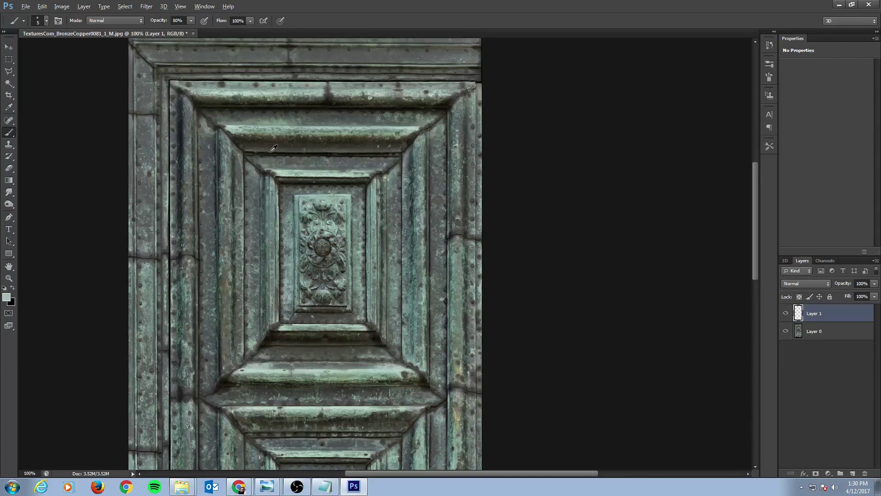
{"action": "key", "text": "bracketleft"}
{"action": "left_click", "coordinate": [270, 152], "text": "alt"}
{"action": "left_click", "coordinate": [277, 136], "text": "alt"}
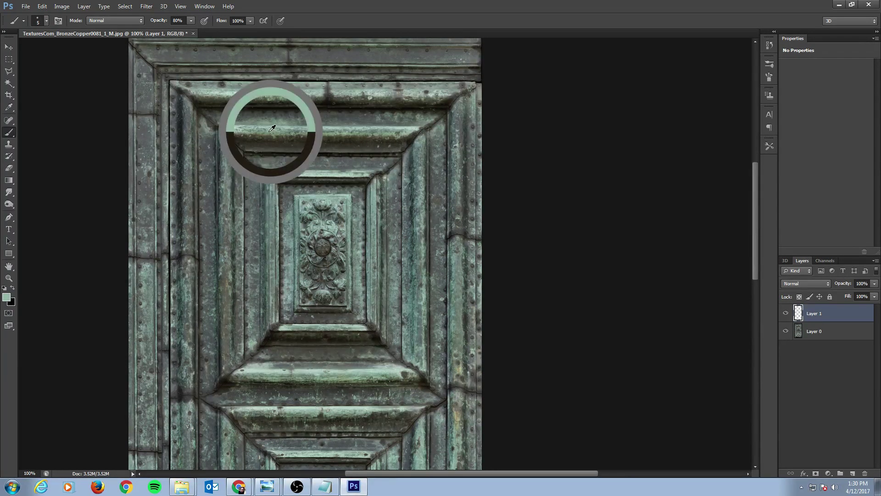
{"action": "key", "text": "x"}
{"action": "left_click_drag", "start_coordinate": [230, 136], "coordinate": [419, 140]}
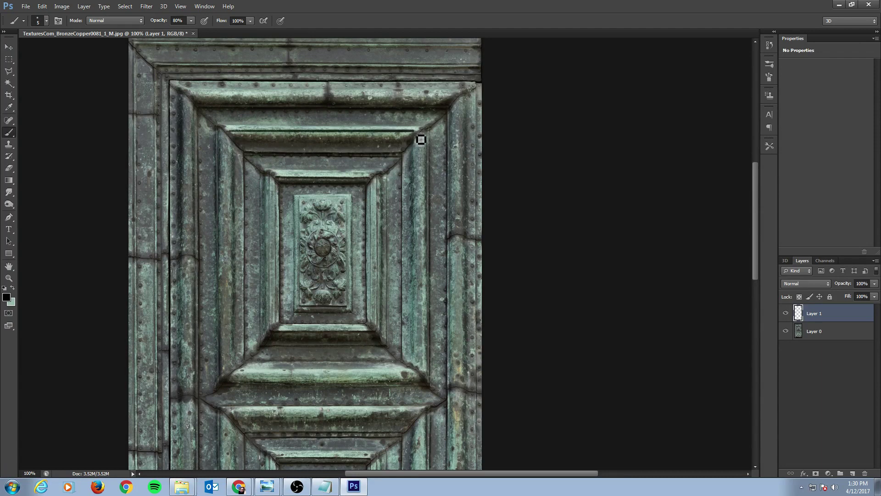
{"action": "key", "text": "ctrl+z"}
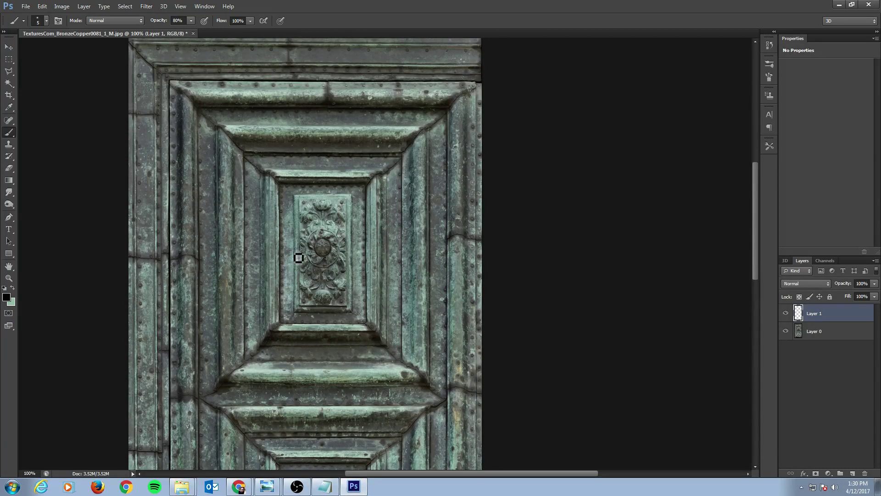
Try teal touch-ups around the central medallion, undo them, and sample grey-green from the relief panel
{"action": "scroll", "coordinate": [326, 263], "scroll_direction": "down", "scroll_amount": 1}
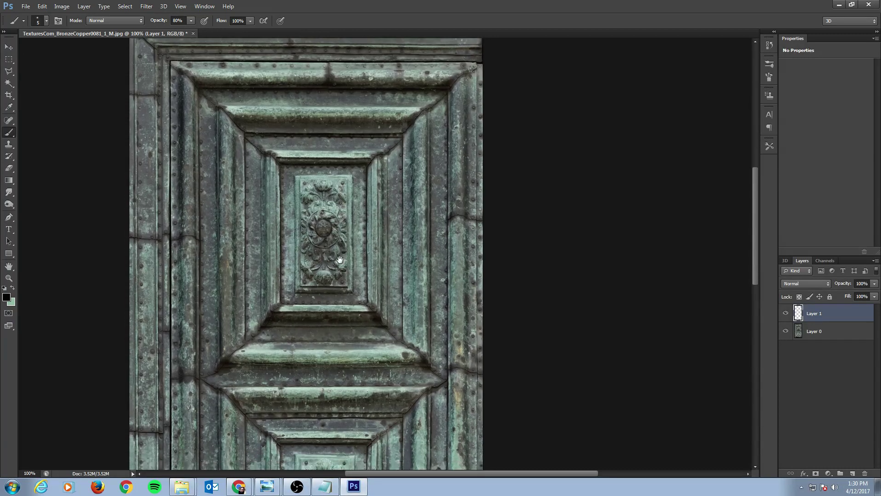
{"action": "scroll", "coordinate": [334, 255], "scroll_direction": "up", "scroll_amount": 2}
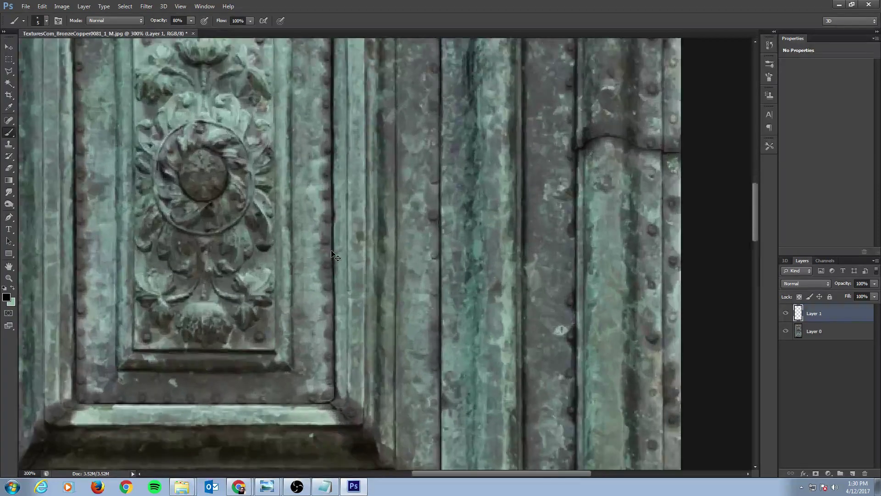
{"action": "scroll", "coordinate": [336, 255], "scroll_direction": "down", "scroll_amount": 1}
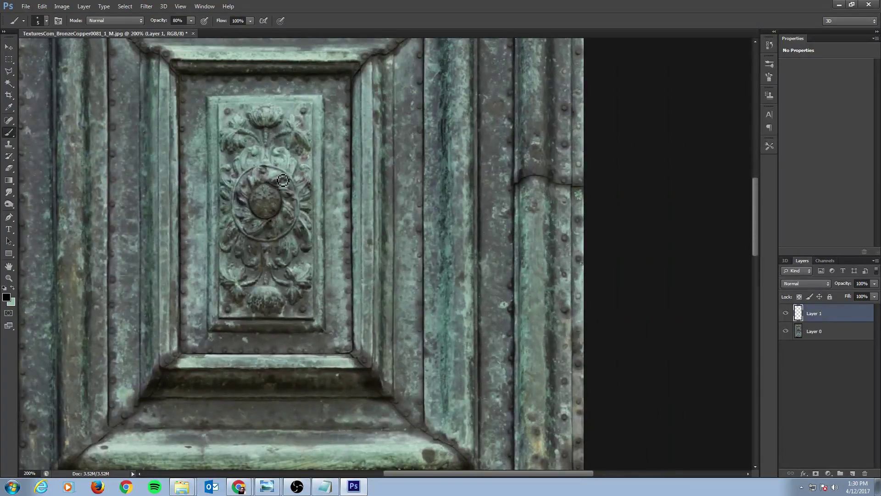
{"action": "scroll", "coordinate": [289, 181], "scroll_direction": "left", "scroll_amount": 2}
{"action": "scroll", "coordinate": [289, 181], "scroll_direction": "down", "scroll_amount": 1}
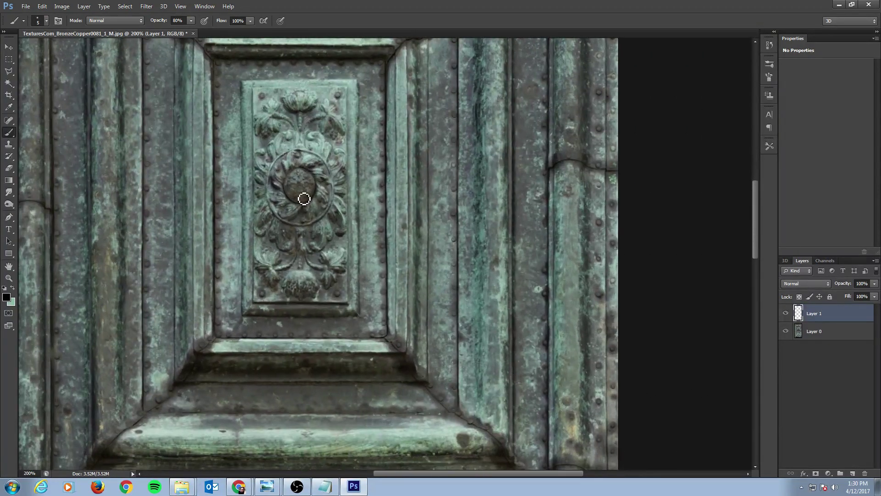
{"action": "key", "text": "x"}
{"action": "mouse_move", "coordinate": [301, 216]}
{"action": "left_mouse_down"}
{"action": "mouse_move", "coordinate": [291, 220]}
{"action": "mouse_move", "coordinate": [307, 216]}
{"action": "mouse_move", "coordinate": [282, 202]}
{"action": "mouse_move", "coordinate": [278, 183]}
{"action": "mouse_move", "coordinate": [297, 162]}
{"action": "mouse_move", "coordinate": [317, 166]}
{"action": "left_mouse_up"}
{"action": "key", "text": "ctrl+alt+z"}
{"action": "key", "text": "ctrl+alt+z"}
{"action": "key", "text": "ctrl+alt+z"}
{"action": "key", "text": "ctrl+alt+z"}
{"action": "key", "text": "ctrl+alt+z"}
{"action": "key", "text": "ctrl+alt+z"}
{"action": "key", "text": "ctrl+alt+z"}
{"action": "left_click", "coordinate": [269, 94], "text": "alt"}
{"action": "left_click", "coordinate": [10, 60]}
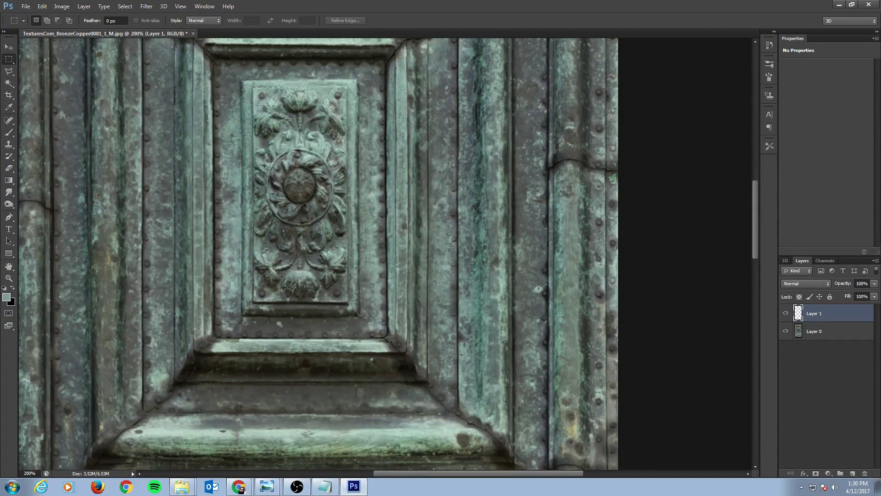
Select the carved ornament panel and fill it with flat grey-green using the Paint Bucket
{"action": "left_click_drag", "start_coordinate": [287, 119], "coordinate": [347, 301]}
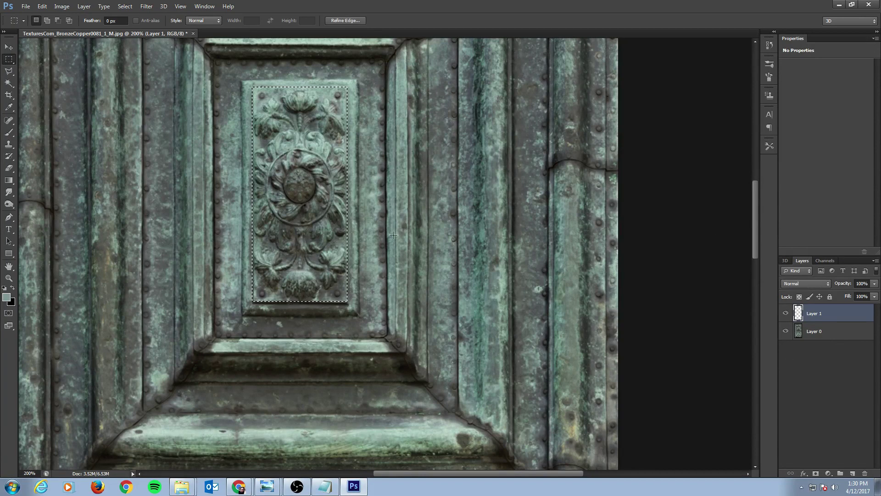
{"action": "left_click", "coordinate": [9, 181]}
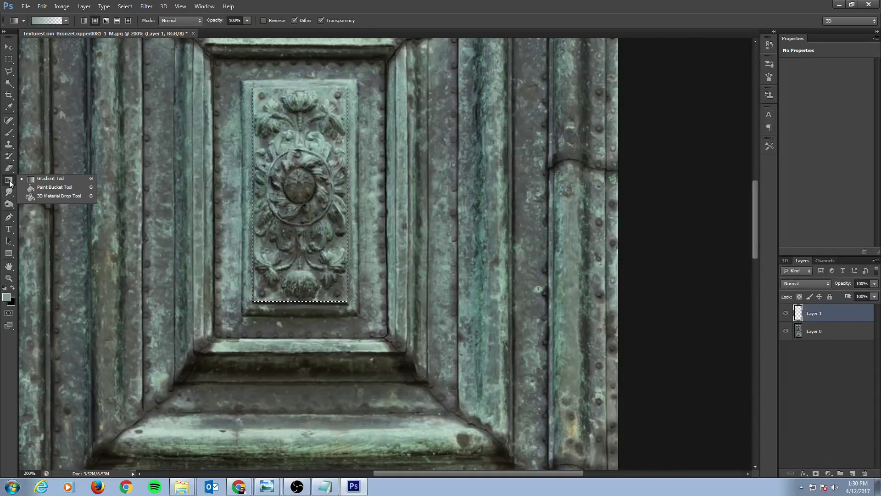
{"action": "left_click", "coordinate": [42, 187]}
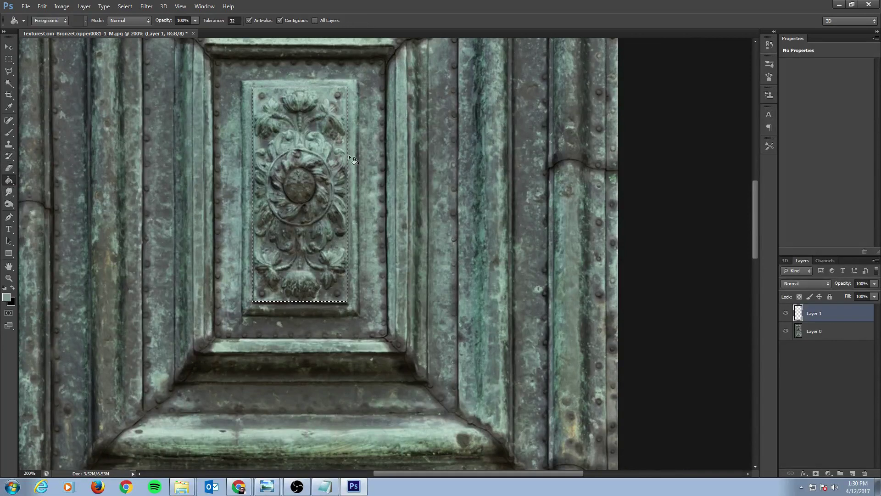
{"action": "left_click", "coordinate": [330, 203]}
{"action": "key", "text": "b"}
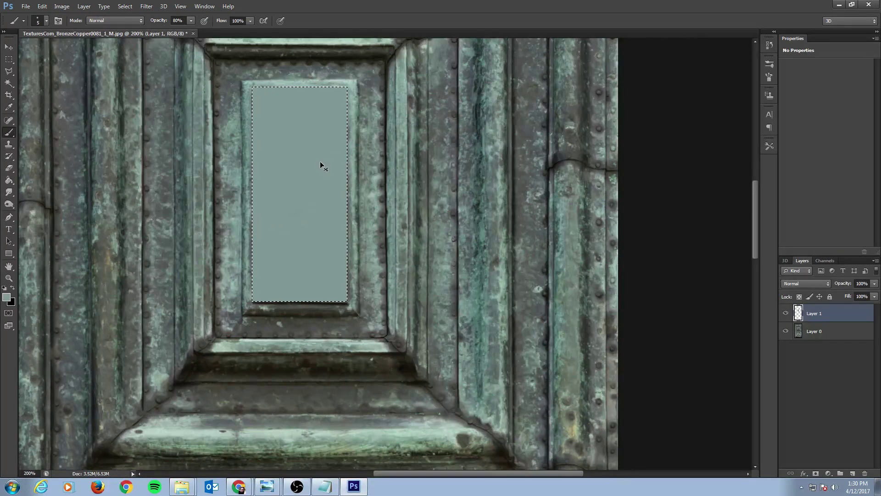
{"action": "key", "text": "ctrl+0"}
{"action": "key", "text": "ctrl+plus"}
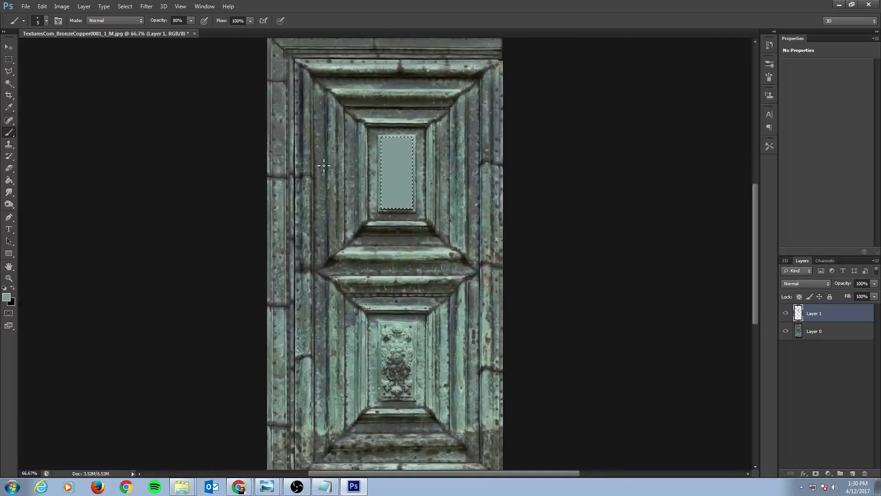
{"action": "left_click_drag", "start_coordinate": [425, 198], "coordinate": [405, 225]}
Zoom to 200% on the filled panel, make black the painting colour, and add a new sketch layer
{"action": "key", "text": "ctrl+plus"}
{"action": "key", "text": "ctrl+plus"}
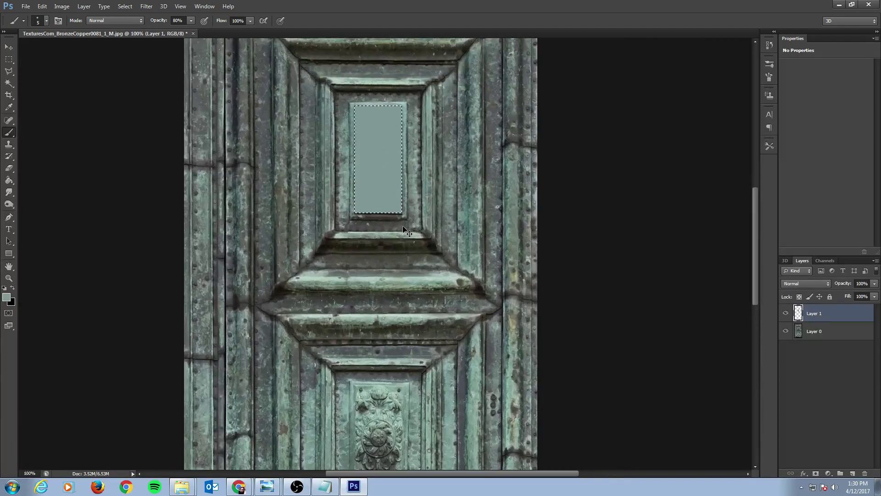
{"action": "left_click_drag", "start_coordinate": [370, 121], "coordinate": [338, 205]}
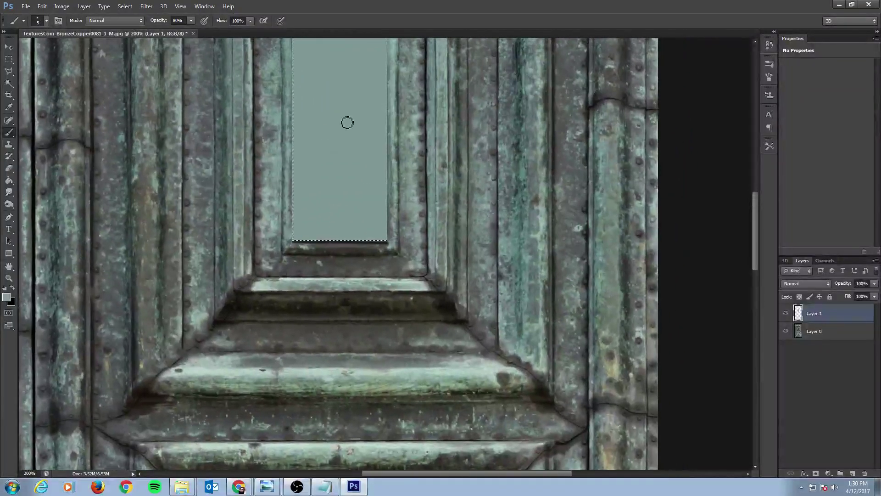
{"action": "left_click_drag", "start_coordinate": [346, 122], "coordinate": [321, 203]}
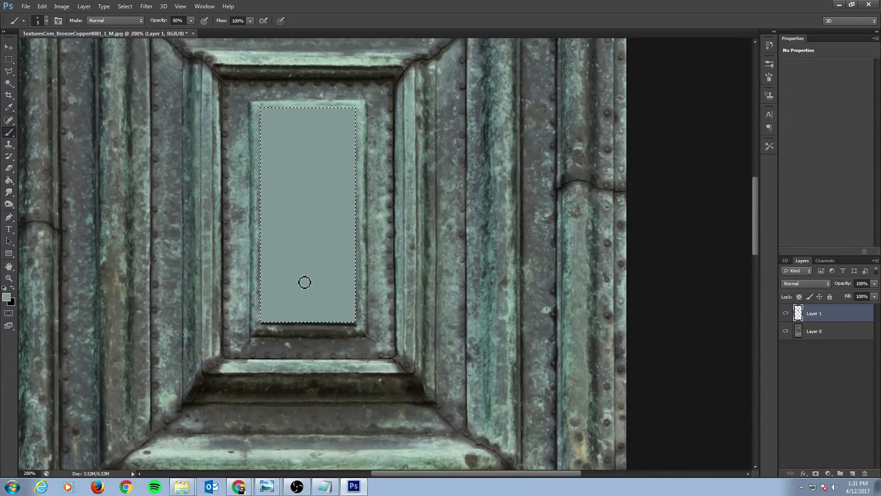
{"action": "key", "text": "ctrl+d"}
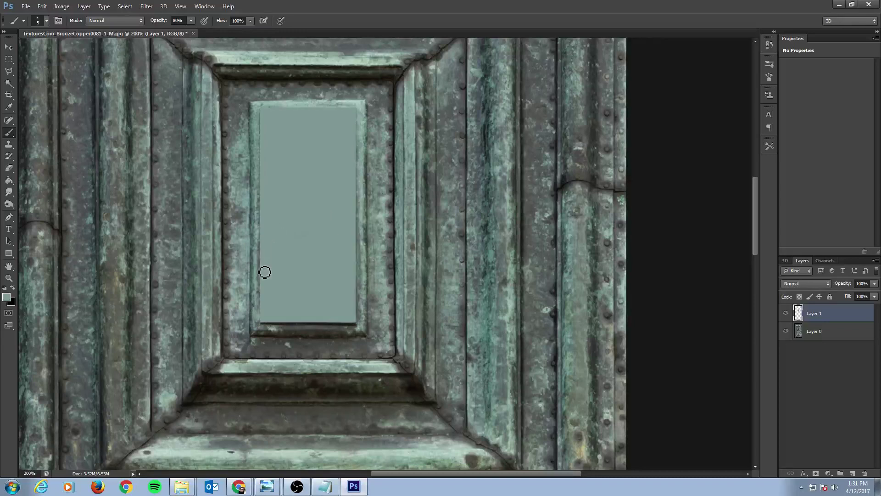
{"action": "key", "text": "ctrl+z"}
{"action": "key", "text": "bracketleft"}
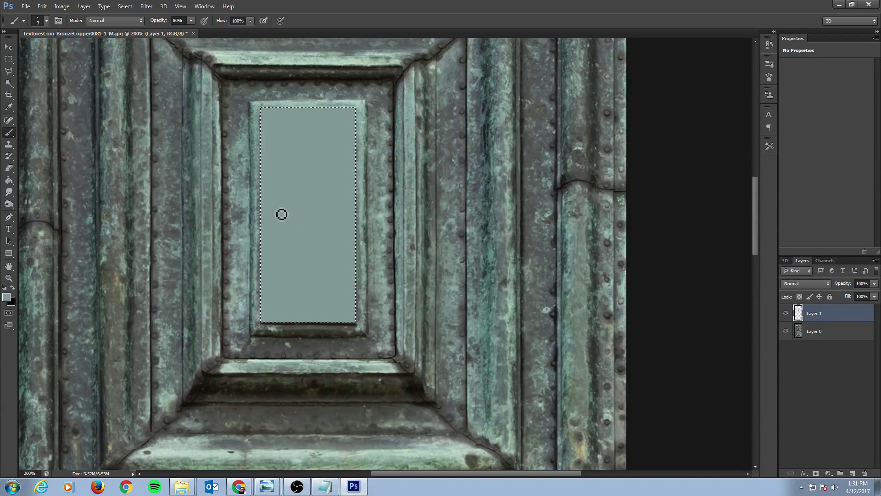
{"action": "key", "text": "x"}
{"action": "left_click", "coordinate": [852, 473]}
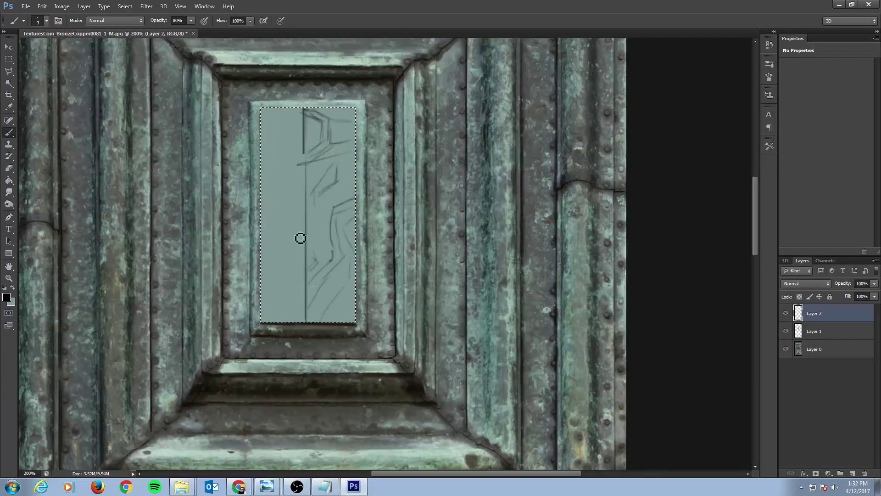
Draw a vertical line down the panel and give the eraser a 30 px Hard Round tip
{"action": "left_click", "coordinate": [309, 320], "text": "shift"}
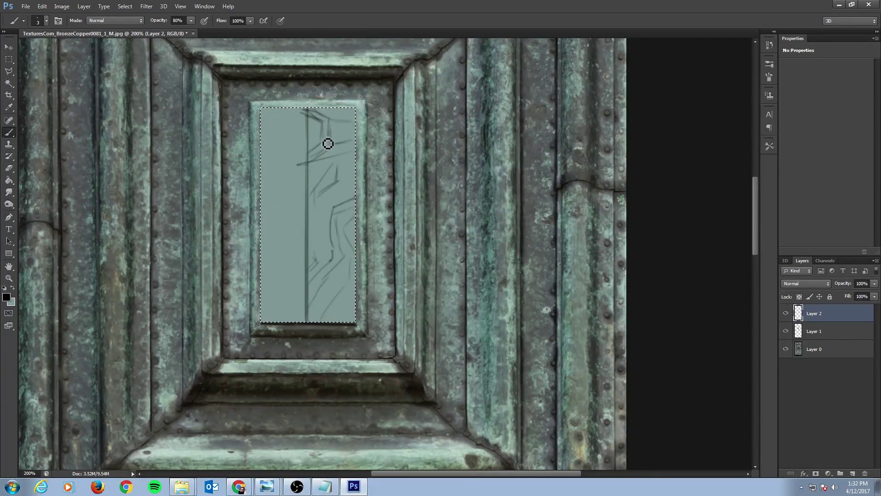
{"action": "key", "text": "e"}
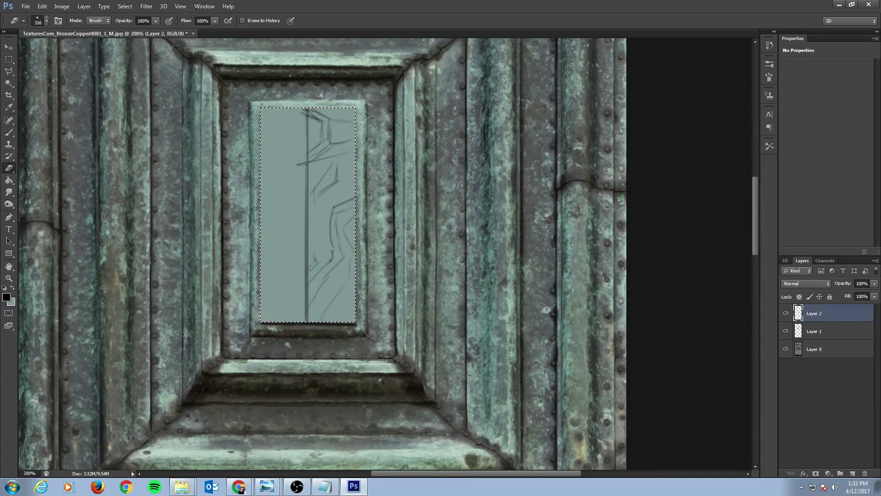
{"action": "key", "text": "F5"}
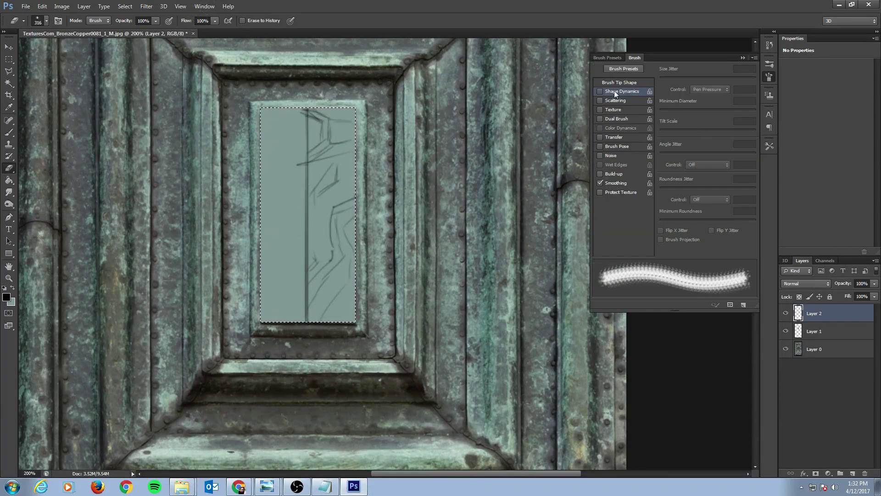
{"action": "left_click", "coordinate": [629, 83]}
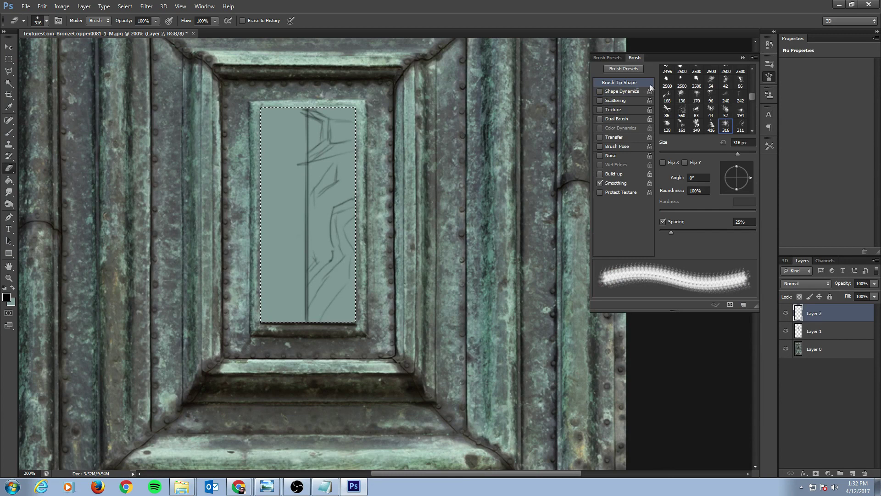
{"action": "left_click", "coordinate": [597, 58]}
{"action": "left_click_drag", "start_coordinate": [756, 191], "coordinate": [763, 94]}
{"action": "left_click", "coordinate": [597, 110]}
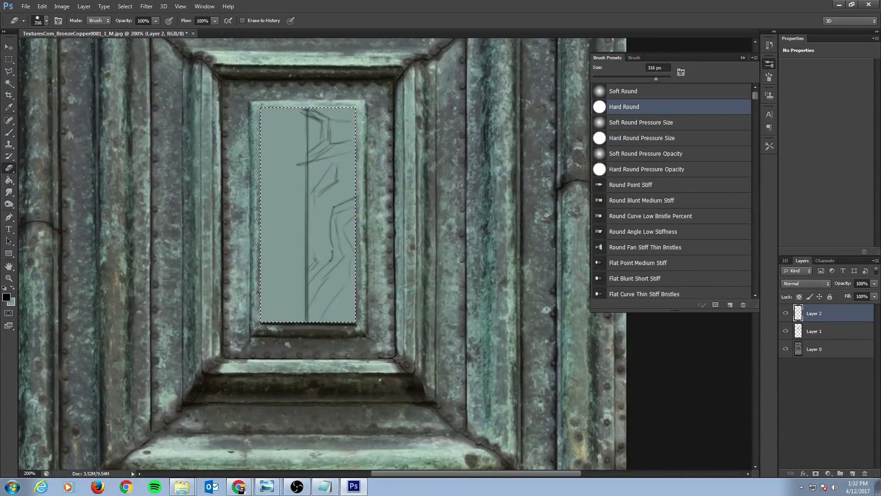
{"action": "key", "text": "F5"}
{"action": "scroll", "coordinate": [702, 101], "scroll_direction": "down", "scroll_amount": 5}
{"action": "left_click", "coordinate": [682, 123]}
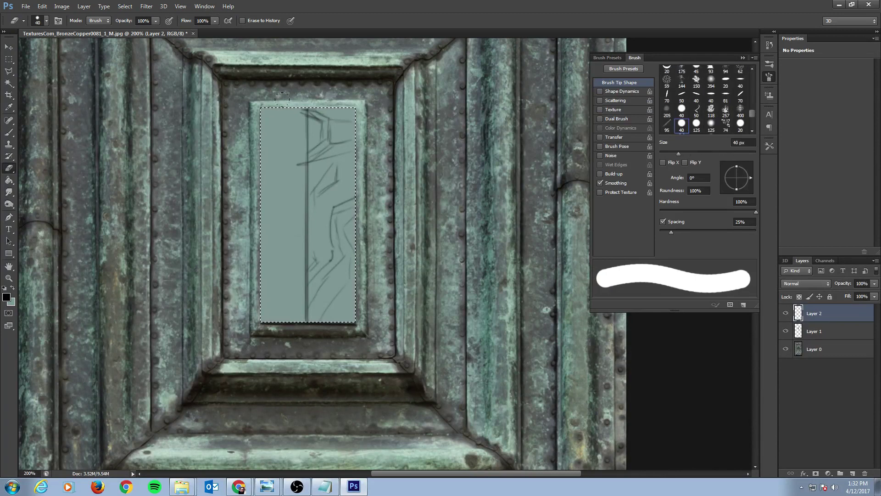
{"action": "key", "text": "bracketleft"}
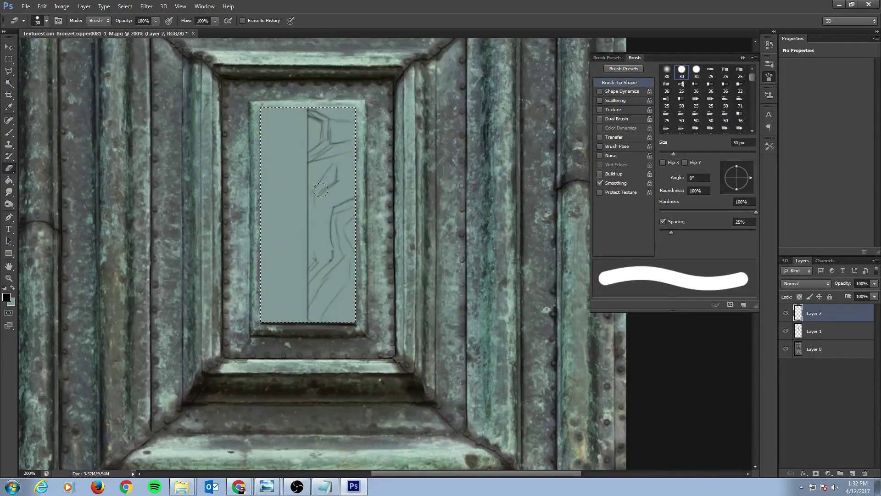
Sample teal green from the canvas and paint 4–8 px dark shading strokes down the panel's right part
{"action": "key", "text": "b"}
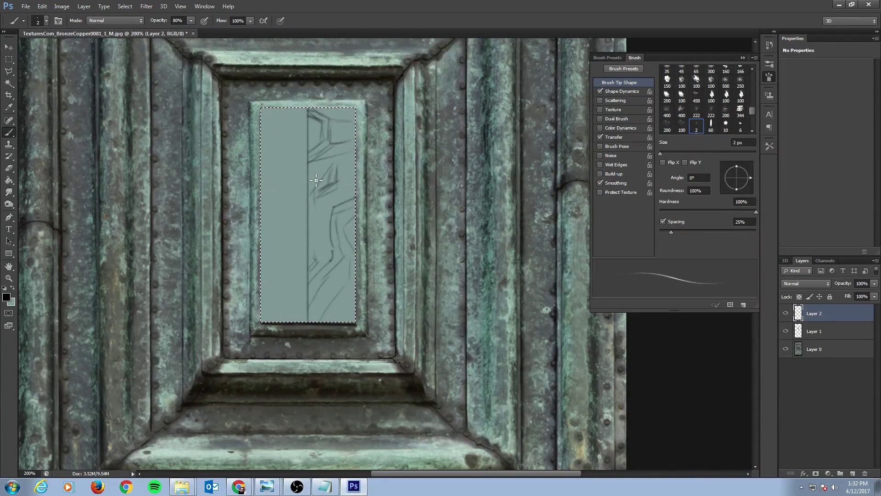
{"action": "left_click", "coordinate": [411, 106], "text": "alt"}
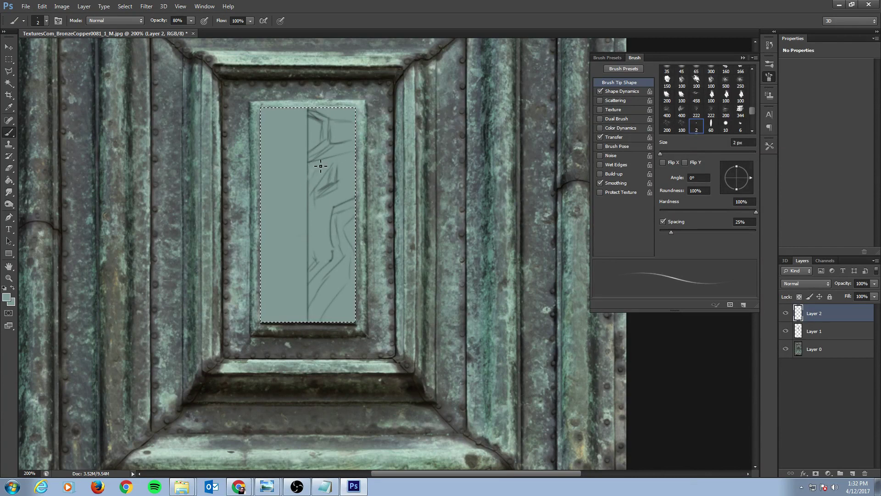
{"action": "left_click", "coordinate": [413, 99], "text": "alt"}
{"action": "left_click", "coordinate": [415, 140], "text": "alt"}
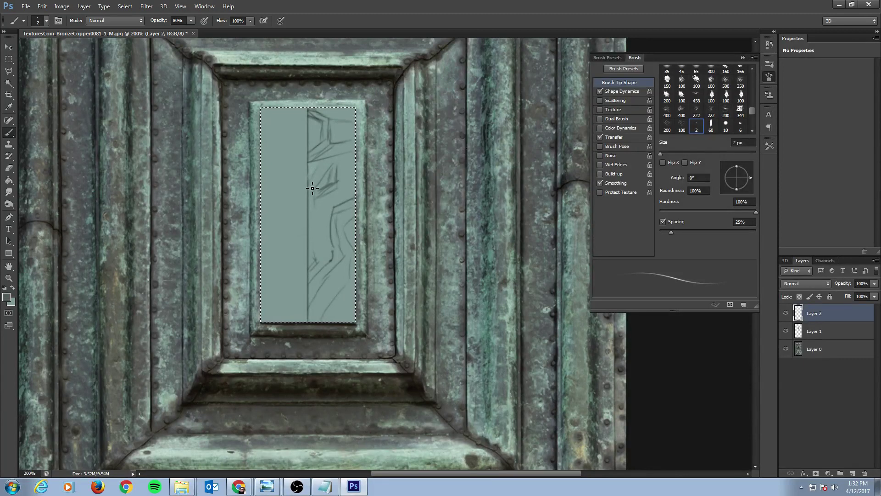
{"action": "key", "text": "bracketright"}
{"action": "key", "text": "bracketright"}
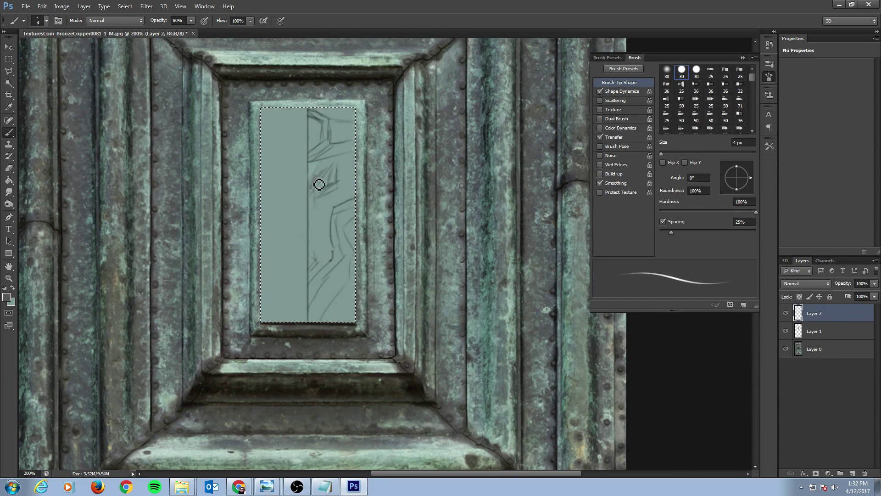
{"action": "left_click_drag", "start_coordinate": [316, 186], "coordinate": [337, 161]}
{"action": "key", "text": "bracketright"}
{"action": "key", "text": "bracketright"}
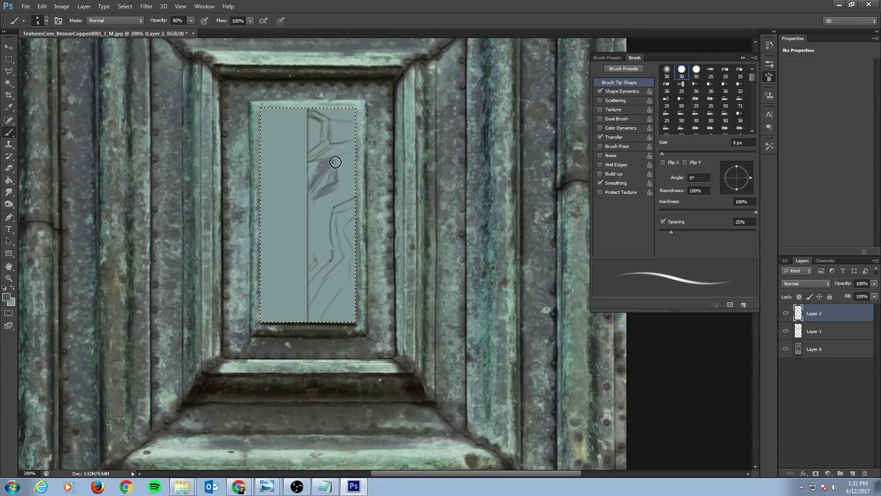
{"action": "key", "text": "bracketright"}
{"action": "key", "text": "bracketright"}
{"action": "key", "text": "bracketright"}
{"action": "mouse_move", "coordinate": [334, 193]}
{"action": "left_mouse_down"}
{"action": "mouse_move", "coordinate": [314, 232]}
{"action": "mouse_move", "coordinate": [336, 237]}
{"action": "mouse_move", "coordinate": [358, 201]}
{"action": "left_mouse_up"}
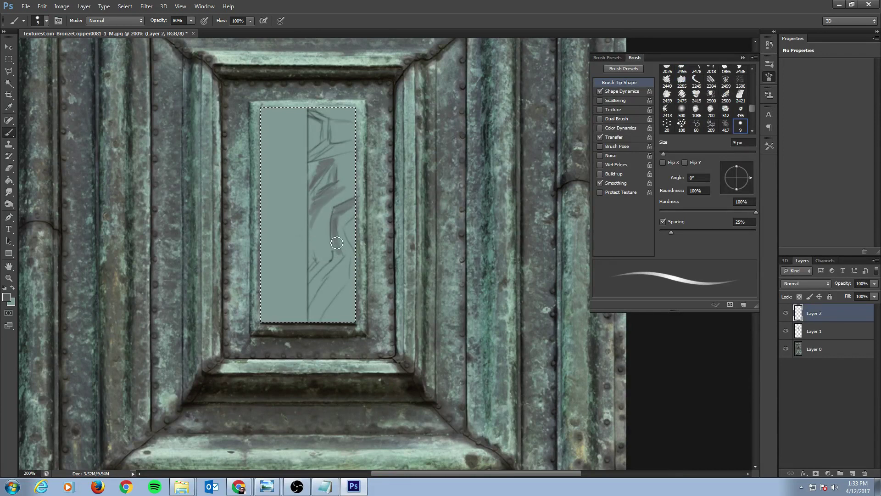
{"action": "left_click_drag", "start_coordinate": [338, 250], "coordinate": [301, 312]}
{"action": "mouse_move", "coordinate": [344, 262]}
{"action": "left_mouse_down"}
{"action": "mouse_move", "coordinate": [316, 303]}
{"action": "mouse_move", "coordinate": [344, 251]}
{"action": "mouse_move", "coordinate": [340, 229]}
{"action": "mouse_move", "coordinate": [363, 210]}
{"action": "mouse_move", "coordinate": [341, 309]}
{"action": "mouse_move", "coordinate": [349, 293]}
{"action": "mouse_move", "coordinate": [363, 322]}
{"action": "left_mouse_up"}
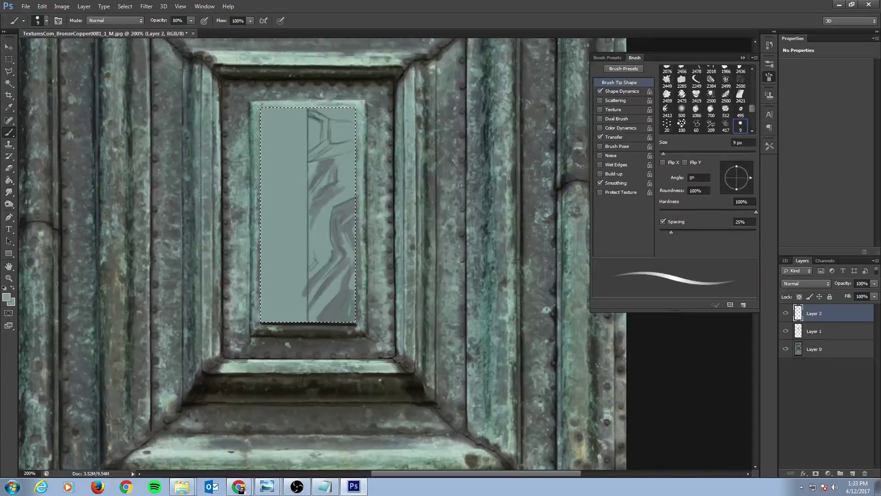
Lighten the lower-right strokes and add thick 7–8 px dark strokes low in the panel
{"action": "mouse_move", "coordinate": [348, 289]}
{"action": "left_mouse_down"}
{"action": "mouse_move", "coordinate": [340, 319]}
{"action": "mouse_move", "coordinate": [360, 313]}
{"action": "left_mouse_up"}
{"action": "left_click", "coordinate": [389, 269], "text": "alt"}
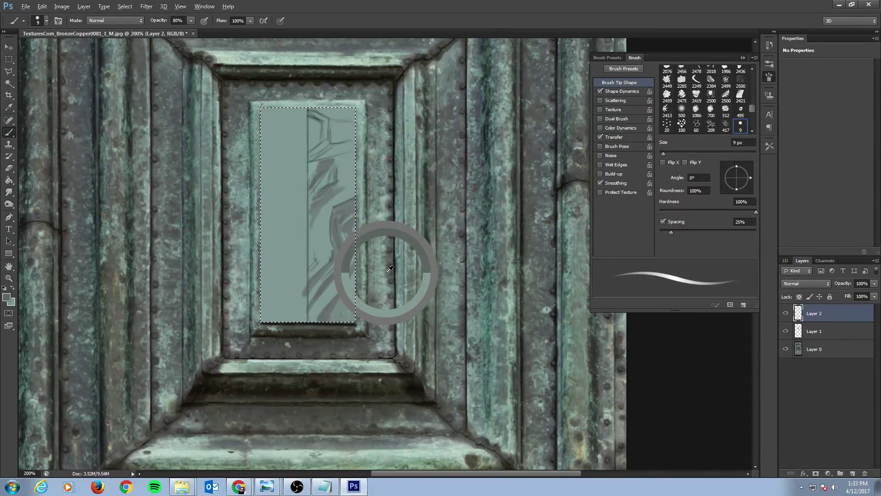
{"action": "key", "text": "bracketleft"}
{"action": "key", "text": "bracketleft"}
{"action": "left_click_drag", "start_coordinate": [344, 209], "coordinate": [346, 268]}
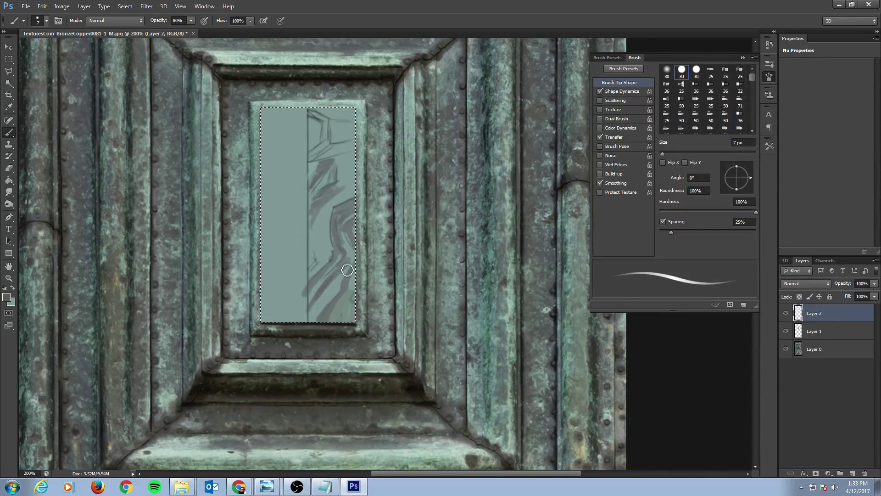
{"action": "left_click", "coordinate": [396, 211], "text": "alt"}
{"action": "key", "text": "bracketleft"}
{"action": "key", "text": "bracketleft"}
{"action": "key", "text": "bracketleft"}
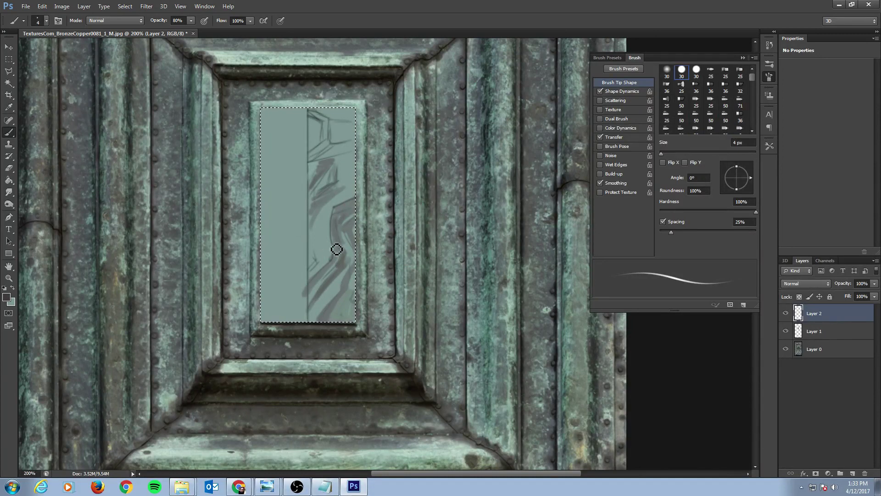
{"action": "key", "text": "bracketright"}
{"action": "key", "text": "bracketright"}
{"action": "key", "text": "bracketright"}
{"action": "key", "text": "bracketright"}
{"action": "mouse_move", "coordinate": [337, 211]}
{"action": "left_mouse_down"}
{"action": "mouse_move", "coordinate": [331, 237]}
{"action": "mouse_move", "coordinate": [360, 194]}
{"action": "mouse_move", "coordinate": [361, 170]}
{"action": "mouse_move", "coordinate": [334, 166]}
{"action": "mouse_move", "coordinate": [313, 194]}
{"action": "mouse_move", "coordinate": [319, 169]}
{"action": "mouse_move", "coordinate": [337, 159]}
{"action": "mouse_move", "coordinate": [322, 164]}
{"action": "mouse_move", "coordinate": [344, 146]}
{"action": "mouse_move", "coordinate": [333, 149]}
{"action": "mouse_move", "coordinate": [330, 121]}
{"action": "mouse_move", "coordinate": [315, 116]}
{"action": "mouse_move", "coordinate": [328, 117]}
{"action": "mouse_move", "coordinate": [335, 133]}
{"action": "mouse_move", "coordinate": [317, 116]}
{"action": "mouse_move", "coordinate": [332, 126]}
{"action": "mouse_move", "coordinate": [321, 151]}
{"action": "mouse_move", "coordinate": [336, 154]}
{"action": "mouse_move", "coordinate": [348, 149]}
{"action": "mouse_move", "coordinate": [334, 151]}
{"action": "mouse_move", "coordinate": [341, 149]}
{"action": "mouse_move", "coordinate": [332, 137]}
{"action": "mouse_move", "coordinate": [367, 127]}
{"action": "mouse_move", "coordinate": [339, 129]}
{"action": "mouse_move", "coordinate": [347, 143]}
{"action": "mouse_move", "coordinate": [307, 218]}
{"action": "mouse_move", "coordinate": [314, 219]}
{"action": "mouse_move", "coordinate": [310, 258]}
{"action": "mouse_move", "coordinate": [318, 269]}
{"action": "mouse_move", "coordinate": [310, 279]}
{"action": "mouse_move", "coordinate": [325, 264]}
{"action": "mouse_move", "coordinate": [319, 256]}
{"action": "mouse_move", "coordinate": [311, 273]}
{"action": "mouse_move", "coordinate": [324, 268]}
{"action": "mouse_move", "coordinate": [320, 253]}
{"action": "mouse_move", "coordinate": [302, 300]}
{"action": "left_mouse_up"}
{"action": "key", "text": "bracketleft"}
{"action": "key", "text": "bracketleft"}
{"action": "key", "text": "bracketright"}
{"action": "key", "text": "bracketright"}
{"action": "key", "text": "bracketleft"}
{"action": "key", "text": "bracketleft"}
{"action": "key", "text": "bracketleft"}
{"action": "key", "text": "bracketleft"}
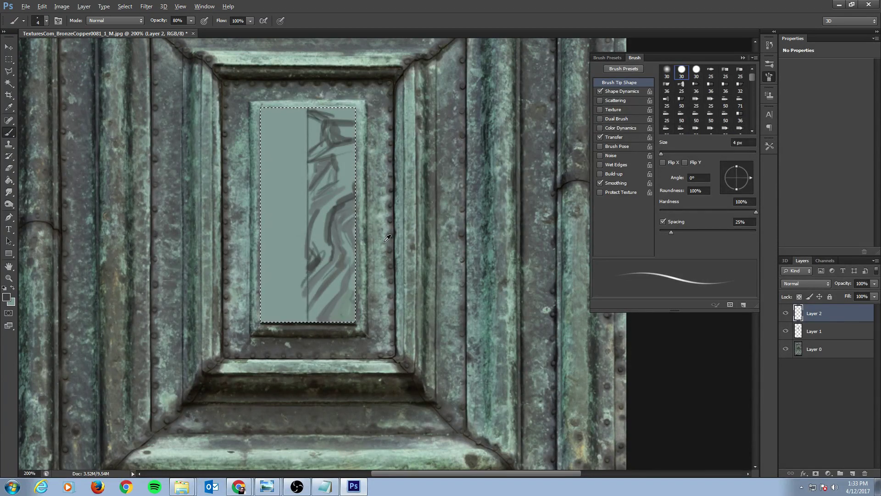
Paint 8–9 px strokes over the panel's upper and lower right with freshly sampled colours
{"action": "left_click", "coordinate": [387, 238], "text": "alt"}
{"action": "key", "text": "bracketright"}
{"action": "key", "text": "bracketright"}
{"action": "key", "text": "bracketright"}
{"action": "key", "text": "bracketright"}
{"action": "key", "text": "bracketright"}
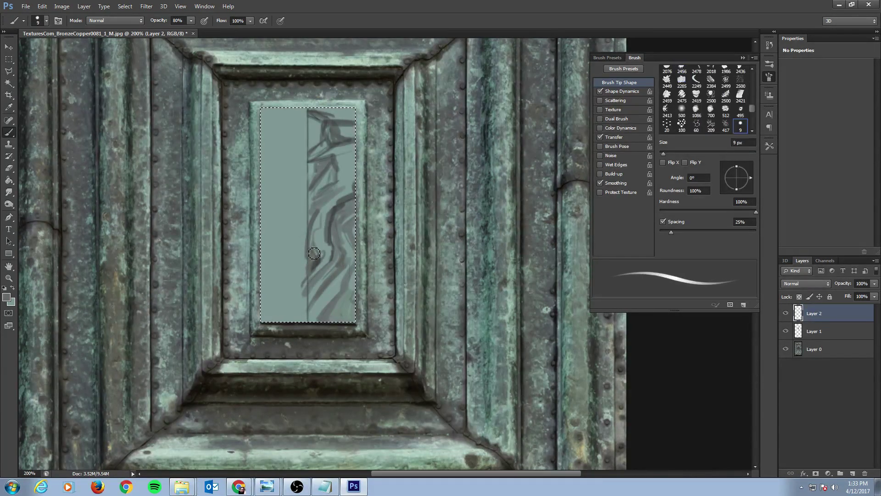
{"action": "mouse_move", "coordinate": [315, 254]}
{"action": "left_mouse_down"}
{"action": "mouse_move", "coordinate": [330, 208]}
{"action": "mouse_move", "coordinate": [324, 271]}
{"action": "left_mouse_up"}
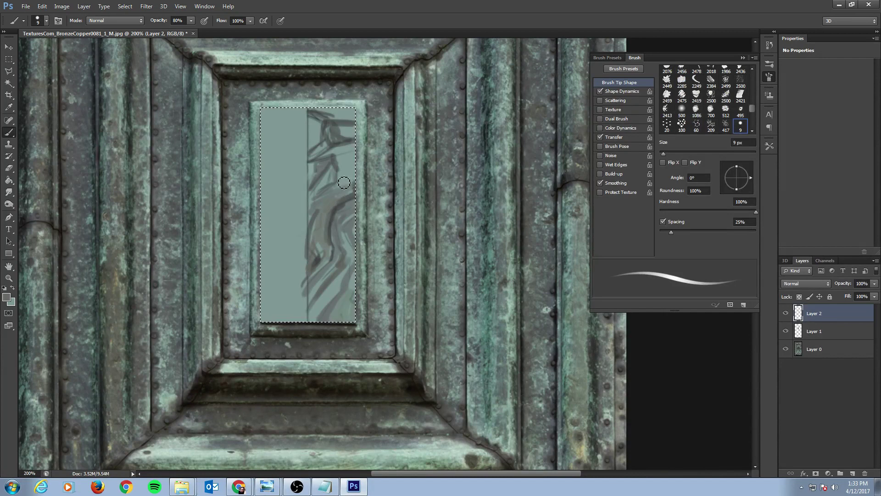
{"action": "mouse_move", "coordinate": [344, 182]}
{"action": "left_mouse_down"}
{"action": "mouse_move", "coordinate": [338, 163]}
{"action": "mouse_move", "coordinate": [355, 161]}
{"action": "mouse_move", "coordinate": [351, 152]}
{"action": "mouse_move", "coordinate": [332, 157]}
{"action": "mouse_move", "coordinate": [313, 176]}
{"action": "left_mouse_up"}
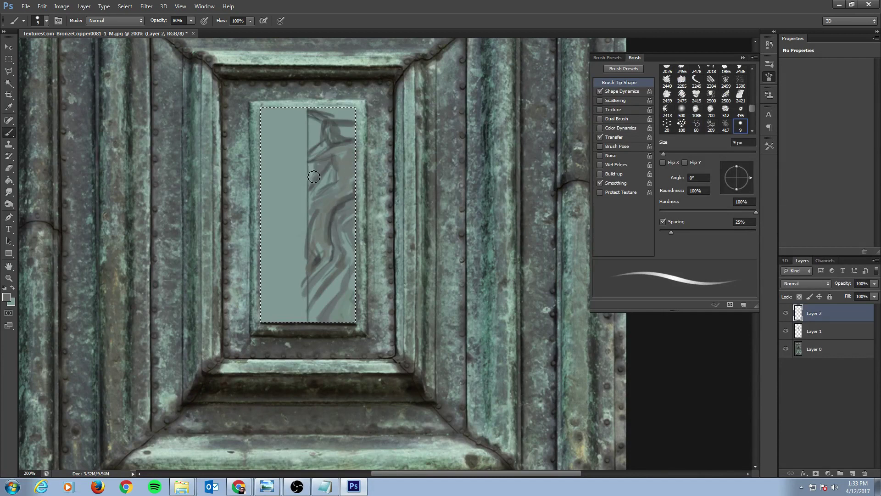
{"action": "key", "text": "bracketleft"}
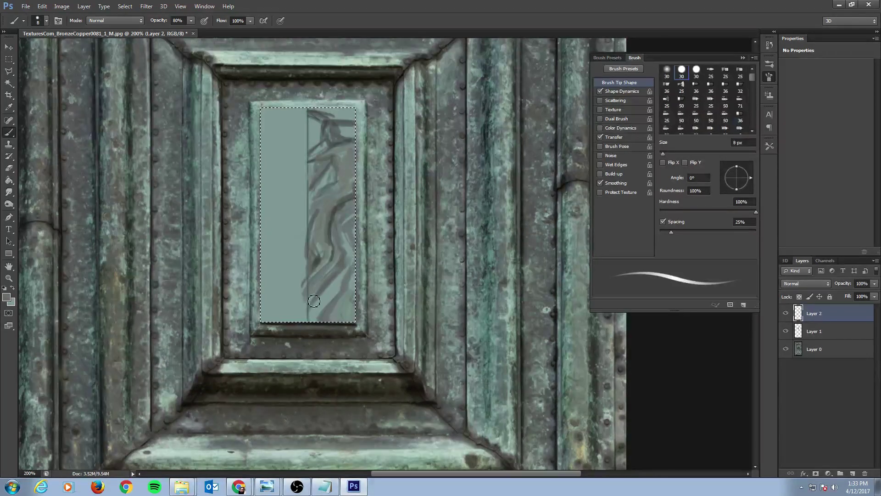
{"action": "mouse_move", "coordinate": [314, 301]}
{"action": "left_mouse_down"}
{"action": "mouse_move", "coordinate": [337, 304]}
{"action": "mouse_move", "coordinate": [319, 310]}
{"action": "mouse_move", "coordinate": [323, 318]}
{"action": "mouse_move", "coordinate": [348, 232]}
{"action": "left_mouse_up"}
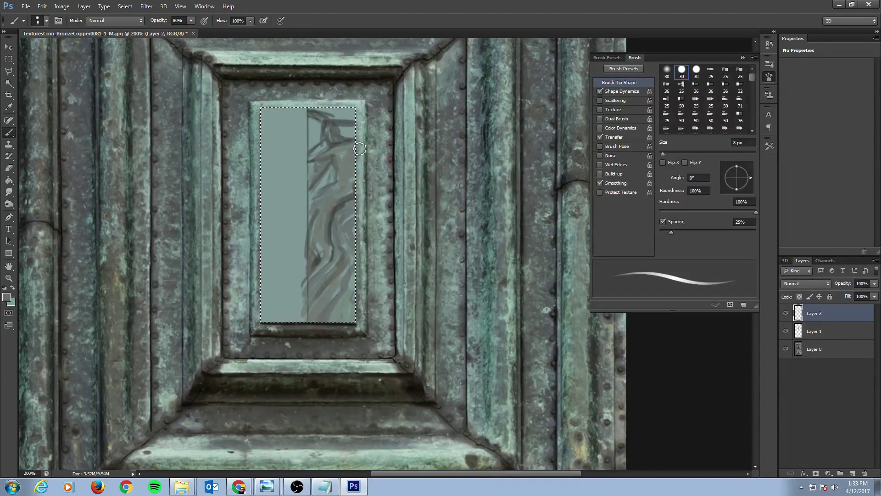
{"action": "mouse_move", "coordinate": [360, 149]}
{"action": "left_mouse_down"}
{"action": "mouse_move", "coordinate": [330, 127]}
{"action": "mouse_move", "coordinate": [311, 146]}
{"action": "mouse_move", "coordinate": [345, 115]}
{"action": "mouse_move", "coordinate": [331, 111]}
{"action": "mouse_move", "coordinate": [351, 117]}
{"action": "mouse_move", "coordinate": [310, 147]}
{"action": "mouse_move", "coordinate": [365, 118]}
{"action": "left_mouse_up"}
{"action": "left_click", "coordinate": [362, 120], "text": "alt"}
{"action": "key", "text": "bracketleft"}
{"action": "key", "text": "bracketleft"}
{"action": "left_click", "coordinate": [381, 131], "text": "alt"}
{"action": "key", "text": "bracketleft"}
{"action": "key", "text": "bracketleft"}
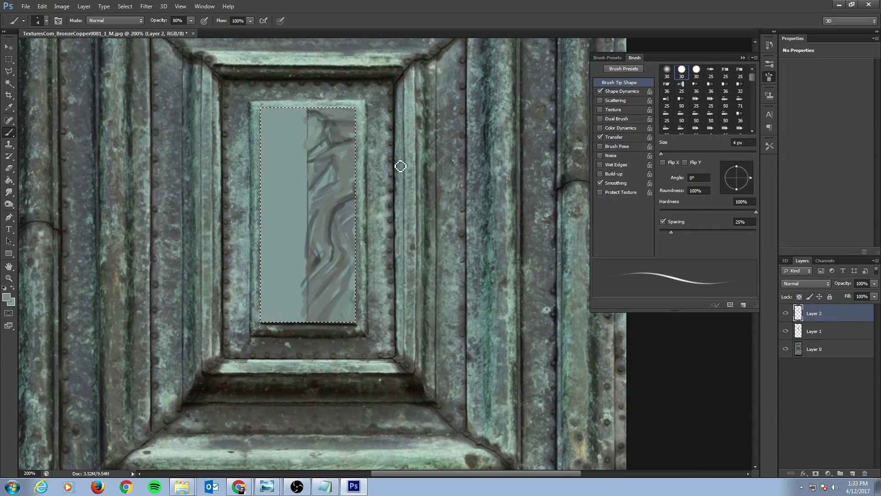
{"action": "key", "text": "bracketleft"}
{"action": "key", "text": "bracketleft"}
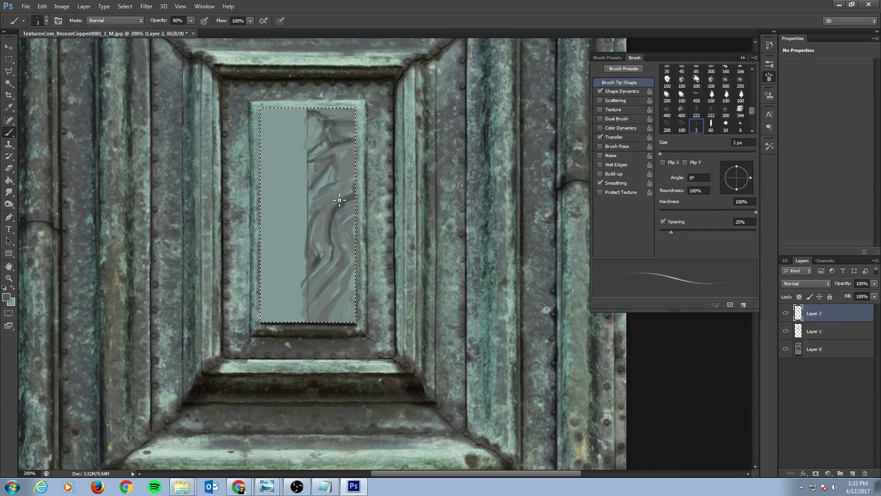
Add fine strokes over the painted relief, then undo them and reduce the brush size
{"action": "left_click", "coordinate": [389, 198], "text": "alt"}
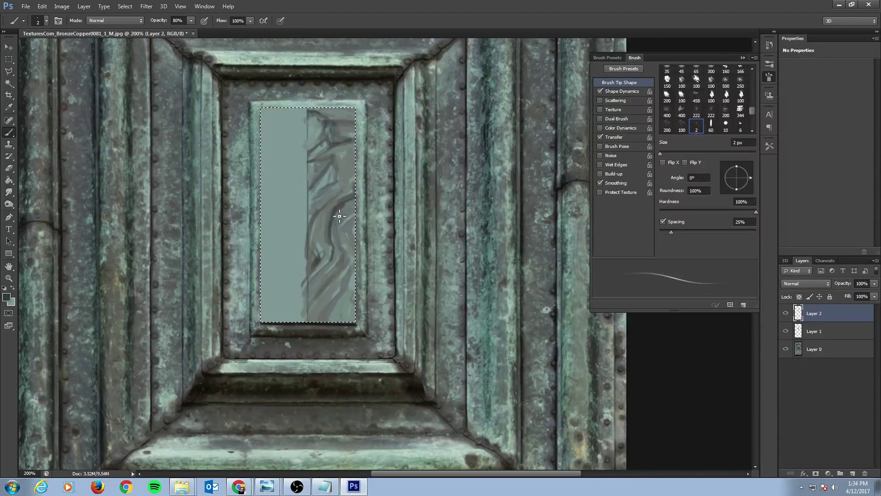
{"action": "left_click_drag", "start_coordinate": [325, 190], "coordinate": [335, 171]}
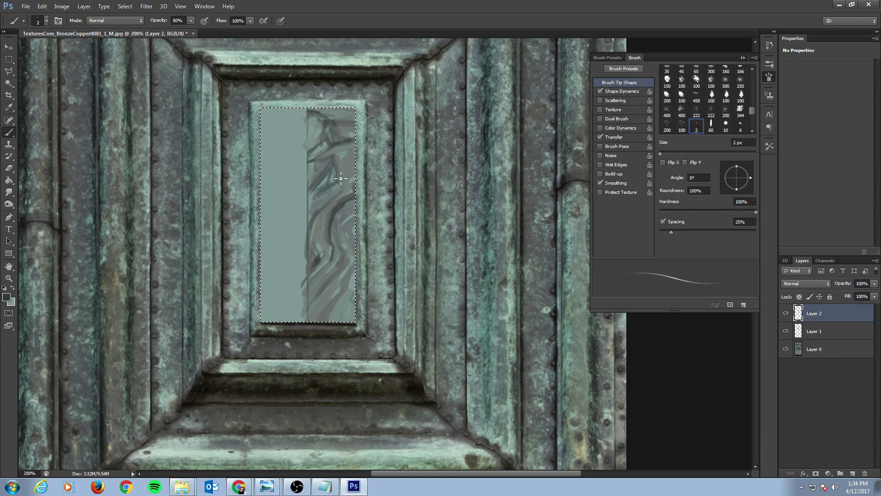
{"action": "key", "text": "ctrl+alt+z"}
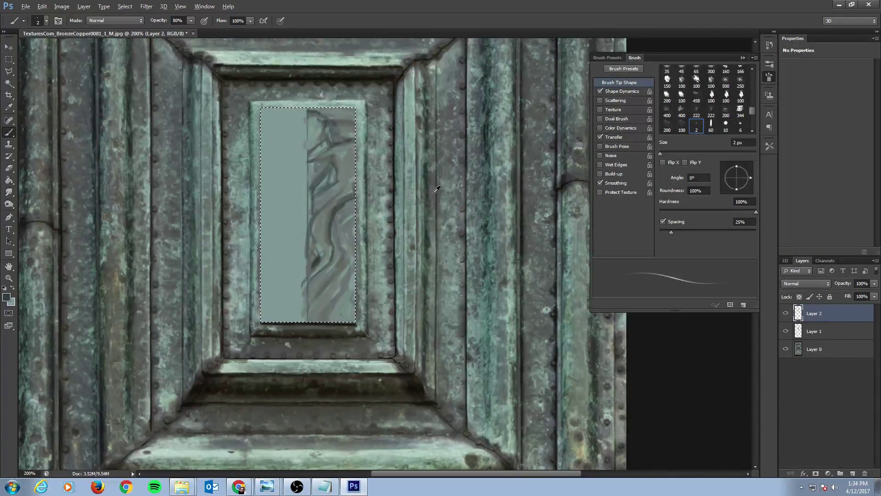
{"action": "mouse_move", "coordinate": [436, 189]}
{"action": "left_mouse_down"}
{"action": "mouse_move", "coordinate": [454, 188]}
{"action": "mouse_move", "coordinate": [439, 188]}
{"action": "left_mouse_up"}
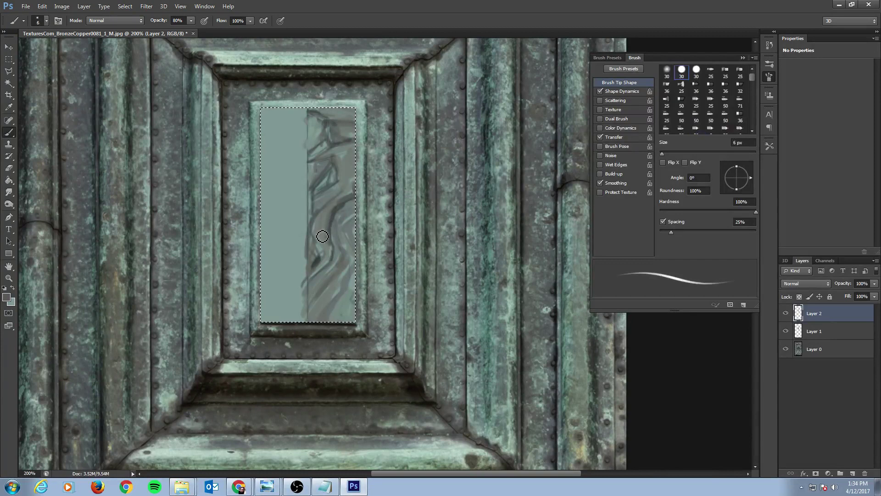
{"action": "key", "text": "bracketleft"}
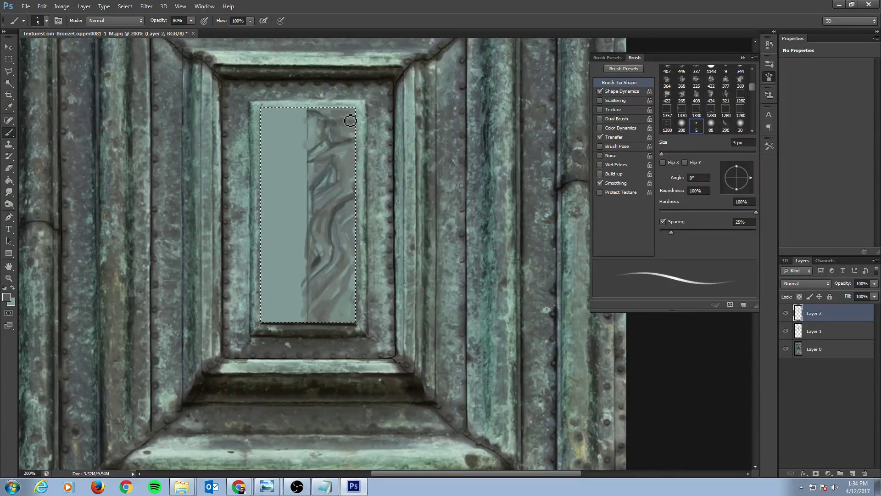
Sample light teal and paint 3–4 px light and grey strokes into the textured right strip
{"action": "left_click", "coordinate": [371, 97], "text": "alt"}
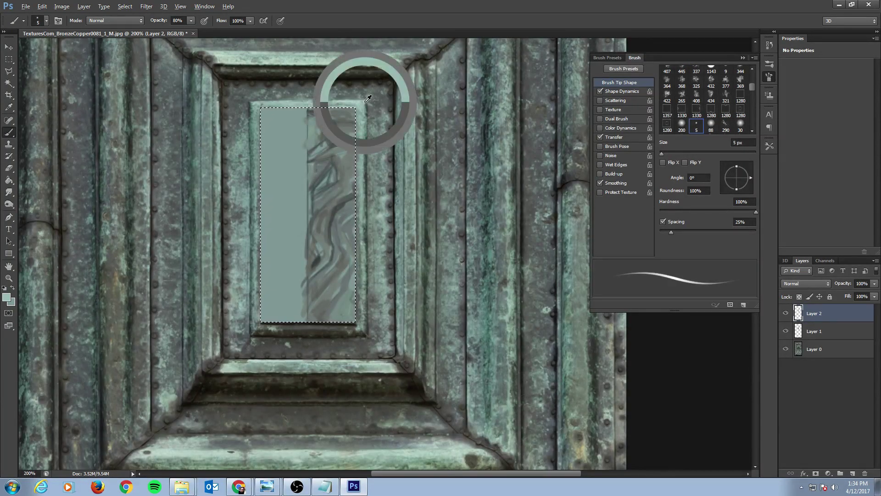
{"action": "key", "text": "bracketleft"}
{"action": "key", "text": "bracketleft"}
{"action": "mouse_move", "coordinate": [329, 169]}
{"action": "left_mouse_down"}
{"action": "mouse_move", "coordinate": [317, 203]}
{"action": "mouse_move", "coordinate": [341, 194]}
{"action": "mouse_move", "coordinate": [318, 205]}
{"action": "mouse_move", "coordinate": [346, 193]}
{"action": "mouse_move", "coordinate": [319, 217]}
{"action": "mouse_move", "coordinate": [352, 188]}
{"action": "mouse_move", "coordinate": [329, 205]}
{"action": "mouse_move", "coordinate": [337, 187]}
{"action": "left_mouse_up"}
{"action": "key", "text": "bracketright"}
{"action": "key", "text": "bracketright"}
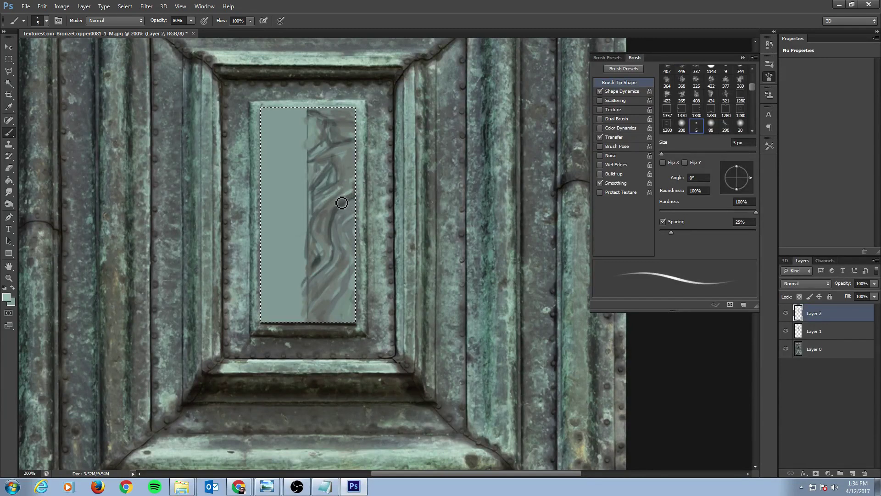
{"action": "key", "text": "bracketleft"}
{"action": "mouse_move", "coordinate": [332, 254]}
{"action": "left_mouse_down"}
{"action": "mouse_move", "coordinate": [317, 281]}
{"action": "mouse_move", "coordinate": [312, 218]}
{"action": "mouse_move", "coordinate": [312, 269]}
{"action": "mouse_move", "coordinate": [332, 247]}
{"action": "mouse_move", "coordinate": [312, 261]}
{"action": "mouse_move", "coordinate": [328, 219]}
{"action": "left_mouse_up"}
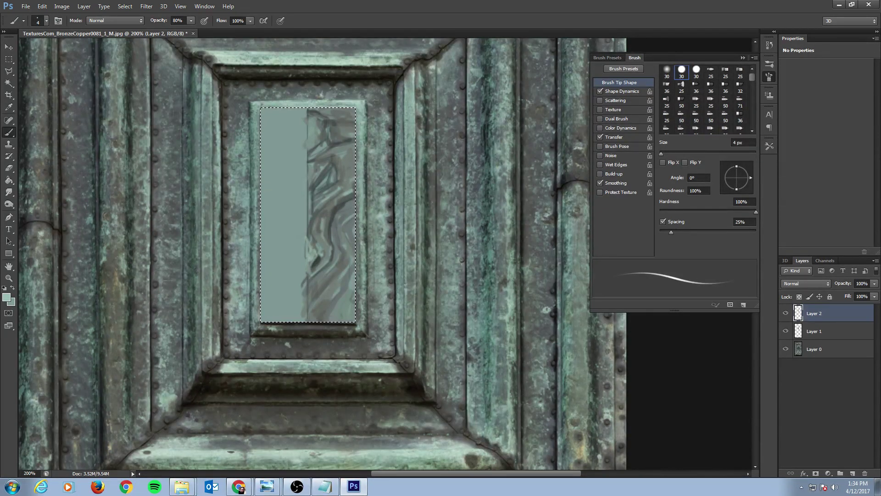
{"action": "key", "text": "bracketleft"}
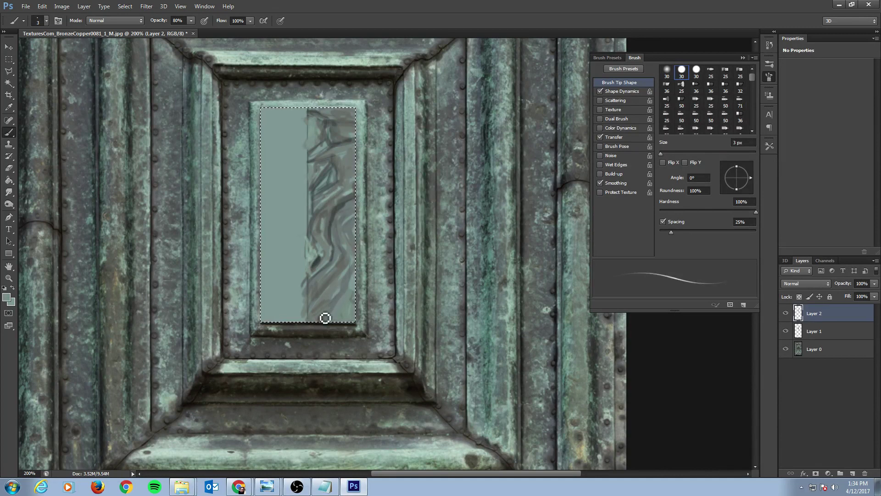
{"action": "key", "text": "bracketleft"}
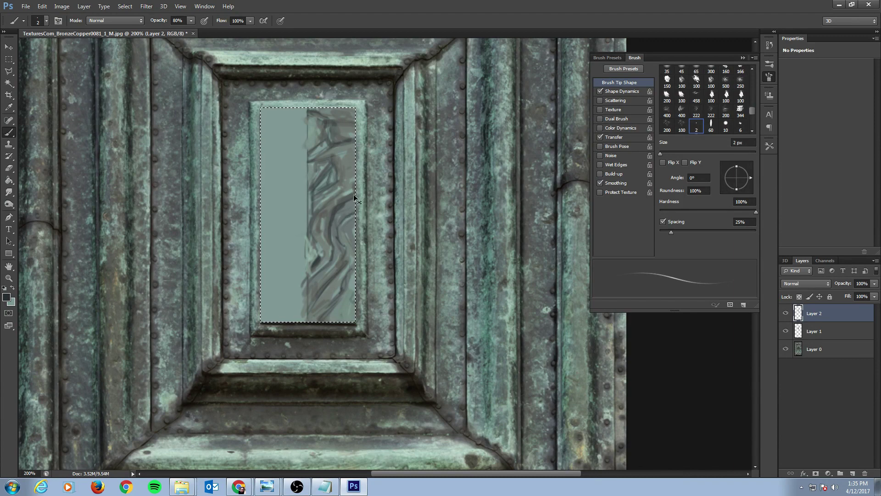
{"action": "key", "text": "ctrl+minus"}
{"action": "key", "text": "ctrl+minus"}
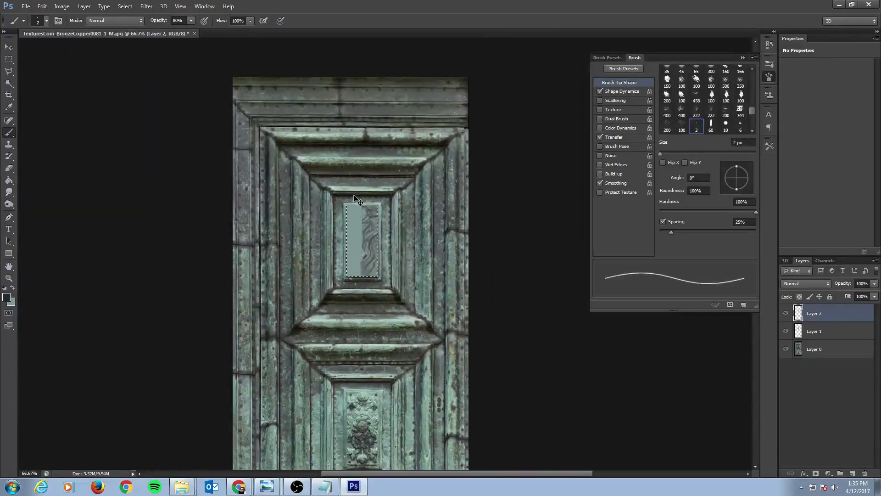
Sample lighter and tan tones from the door and refine the relief with 1–7 px brush strokes
{"action": "key", "text": "ctrl+plus"}
{"action": "key", "text": "ctrl+plus"}
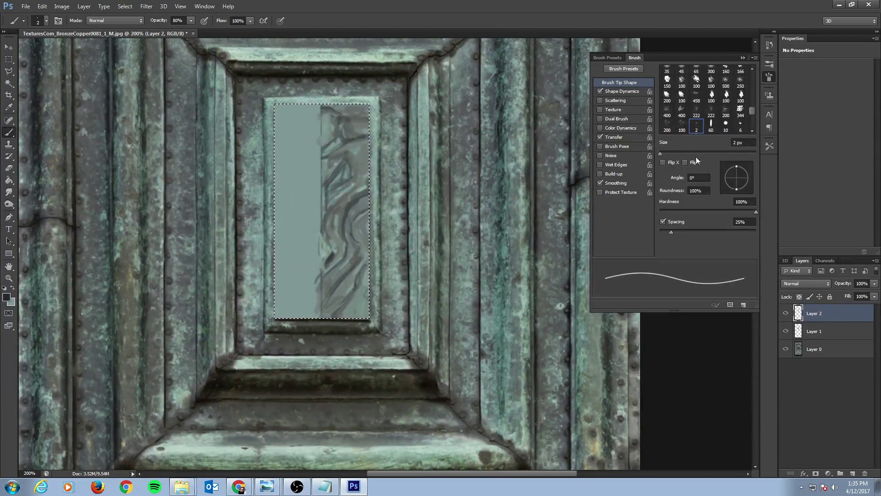
{"action": "left_click", "coordinate": [504, 125]}
{"action": "key", "text": "bracketright"}
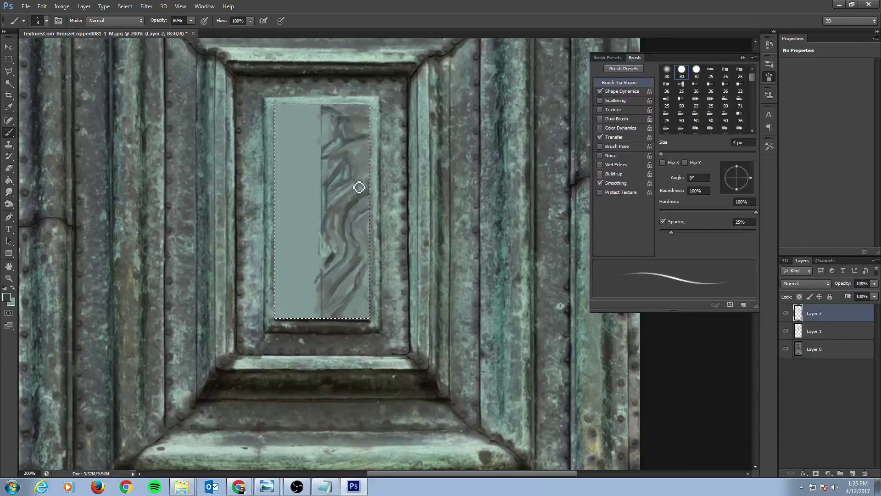
{"action": "key", "text": "bracketright"}
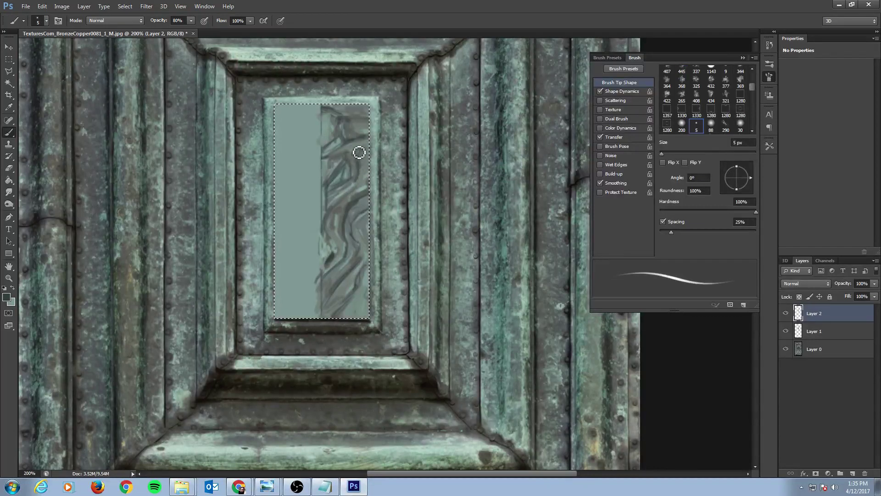
{"action": "key", "text": "bracketleft"}
{"action": "key", "text": "bracketleft"}
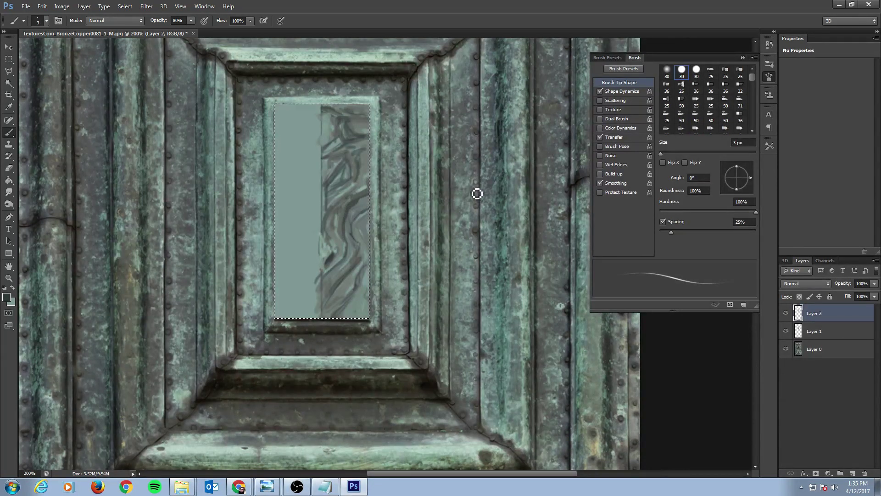
{"action": "left_click", "coordinate": [558, 173], "text": "alt"}
{"action": "key", "text": "bracketleft"}
{"action": "key", "text": "bracketleft"}
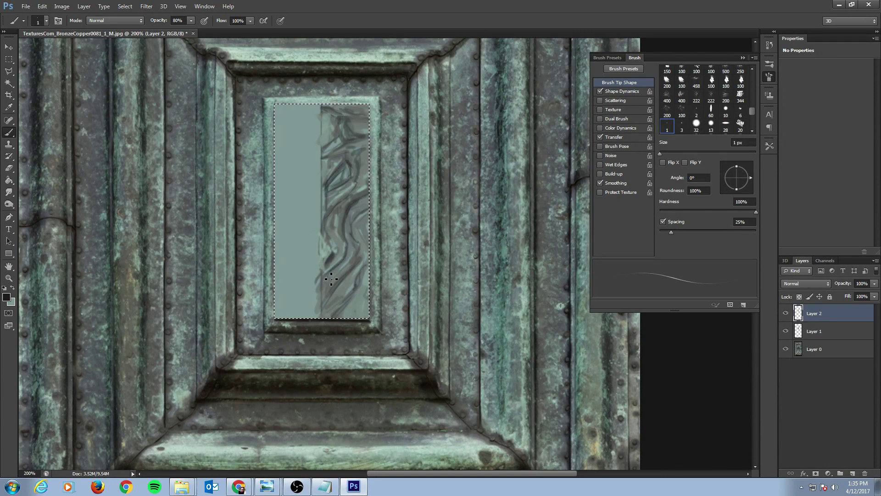
{"action": "key", "text": "bracketright"}
{"action": "key", "text": "bracketleft"}
{"action": "left_click", "coordinate": [450, 224], "text": "alt"}
{"action": "key", "text": "bracketright"}
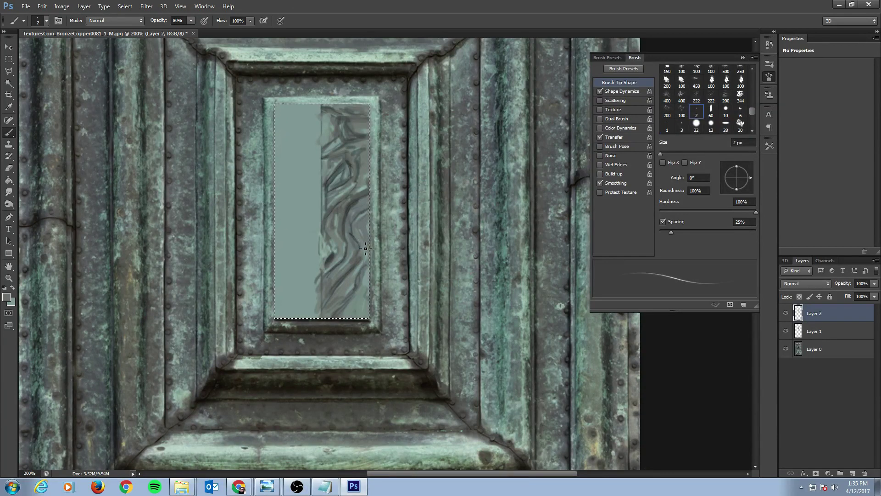
{"action": "key", "text": "bracketright"}
{"action": "key", "text": "bracketright"}
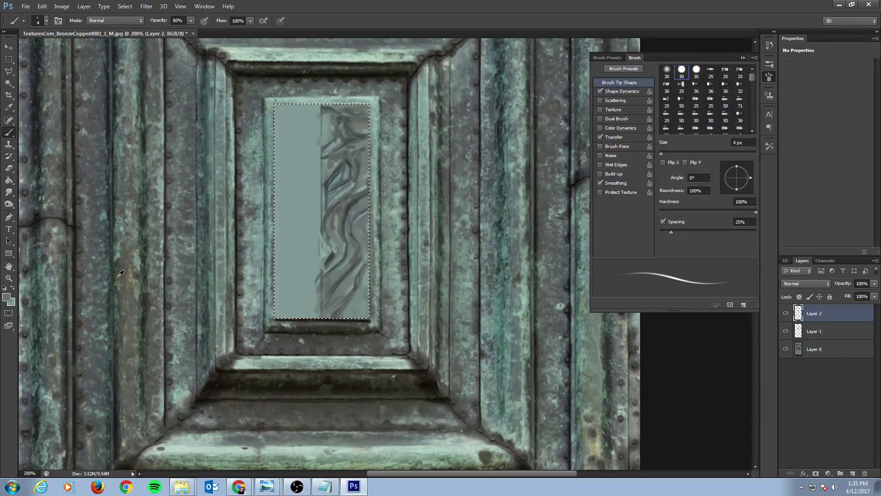
{"action": "left_click", "coordinate": [134, 272], "text": "alt"}
{"action": "key", "text": "bracketright"}
{"action": "key", "text": "bracketright"}
{"action": "key", "text": "bracketright"}
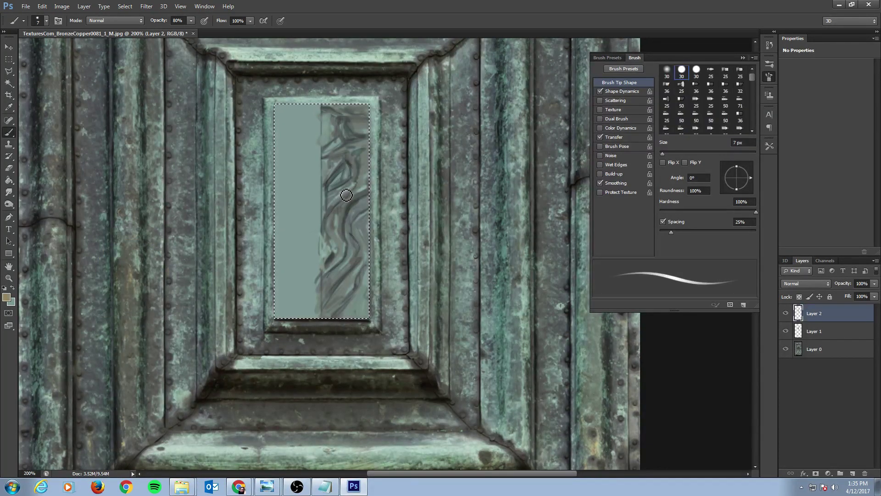
Sample dark grey from the left pillar and paint fine 2–3 px detail strokes in the right relief strip
{"action": "key", "text": "bracketleft"}
{"action": "key", "text": "bracketleft"}
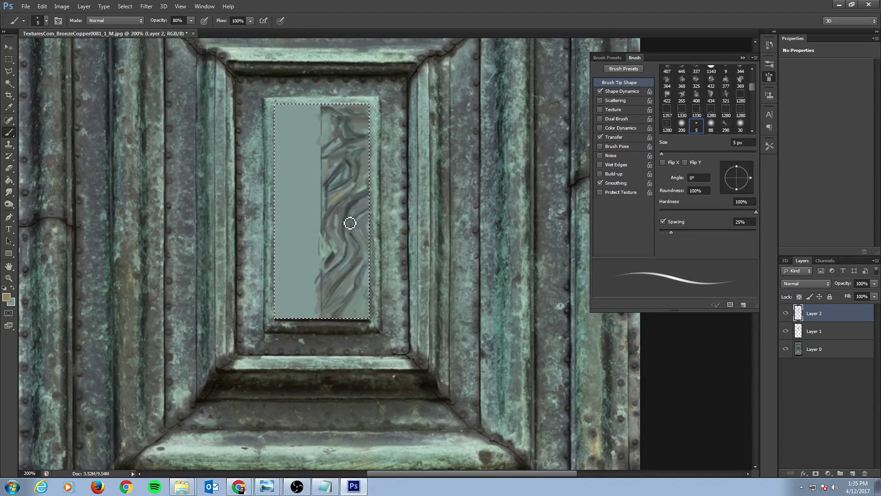
{"action": "key", "text": "bracketleft"}
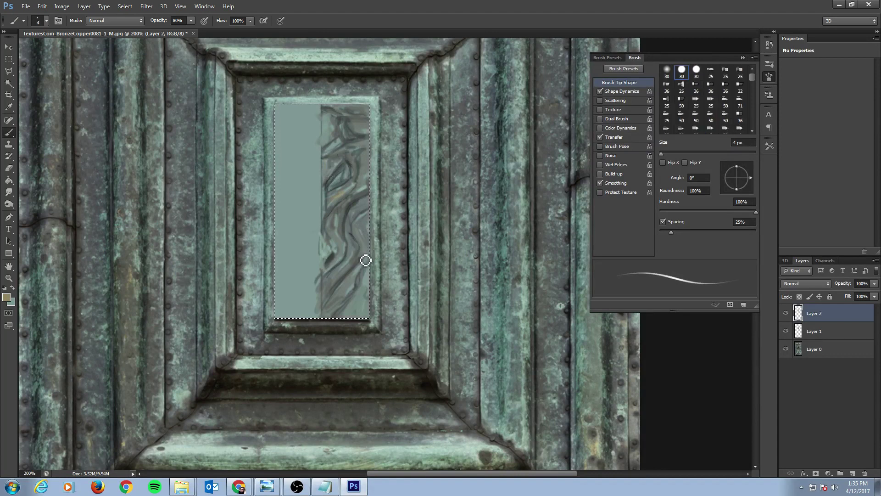
{"action": "left_click", "coordinate": [140, 233], "text": "alt"}
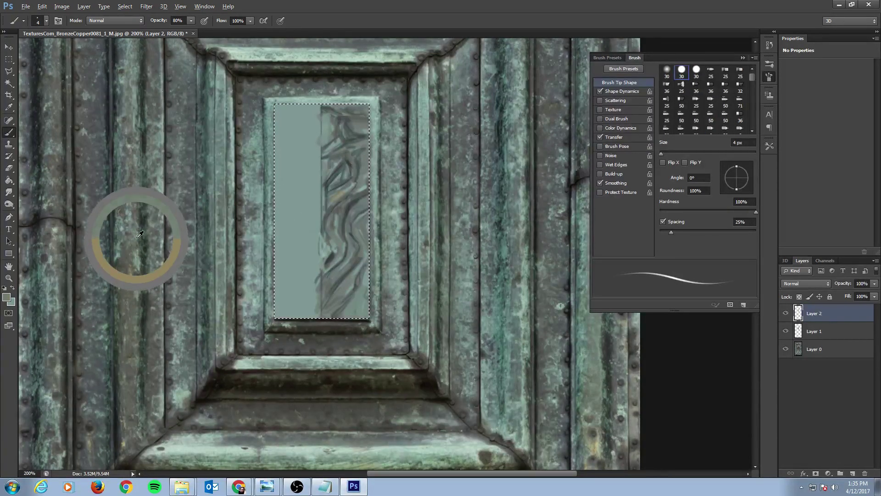
{"action": "key", "text": "bracketleft"}
{"action": "key", "text": "bracketleft"}
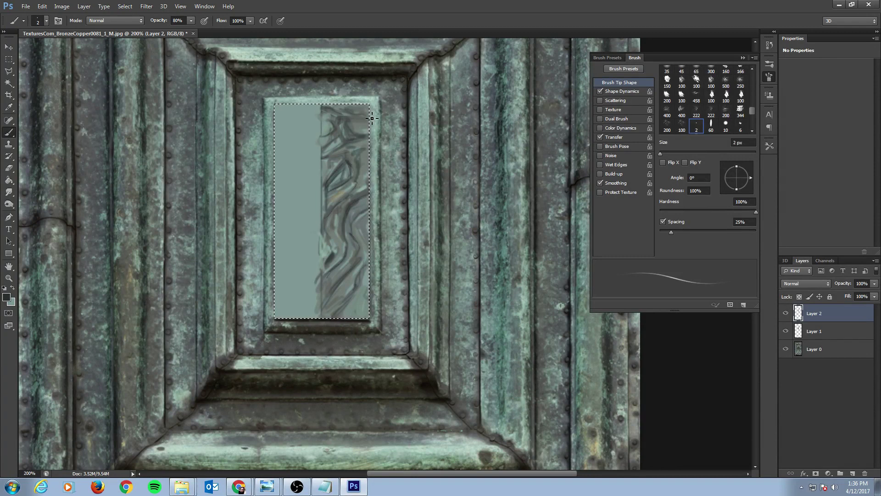
{"action": "key", "text": "bracketright"}
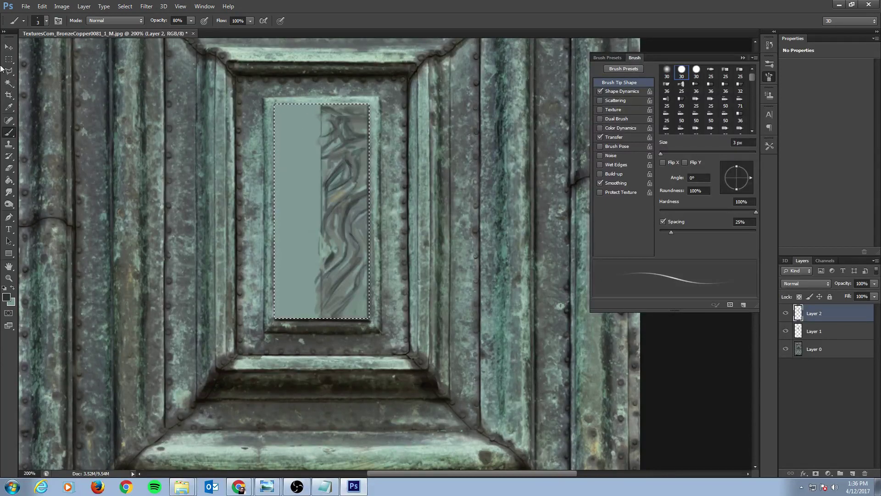
Copy the painted right strip onto a new layer and flip it horizontally
{"action": "left_click", "coordinate": [9, 59]}
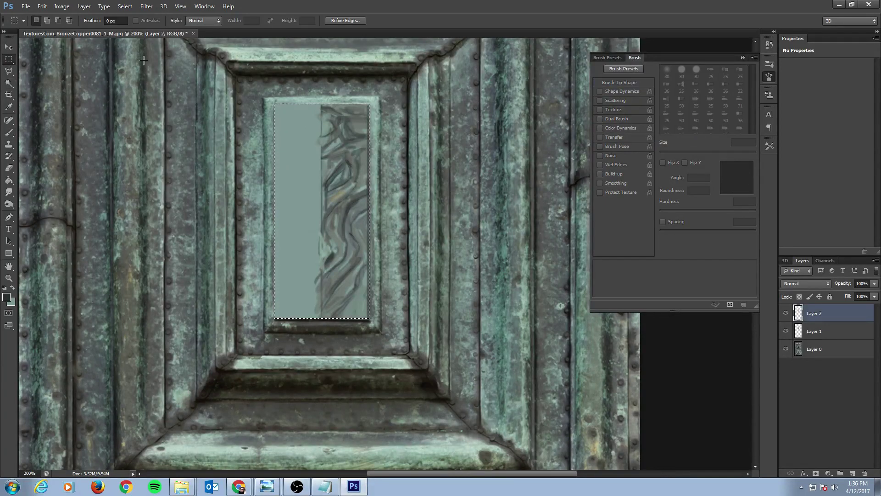
{"action": "left_click", "coordinate": [320, 101]}
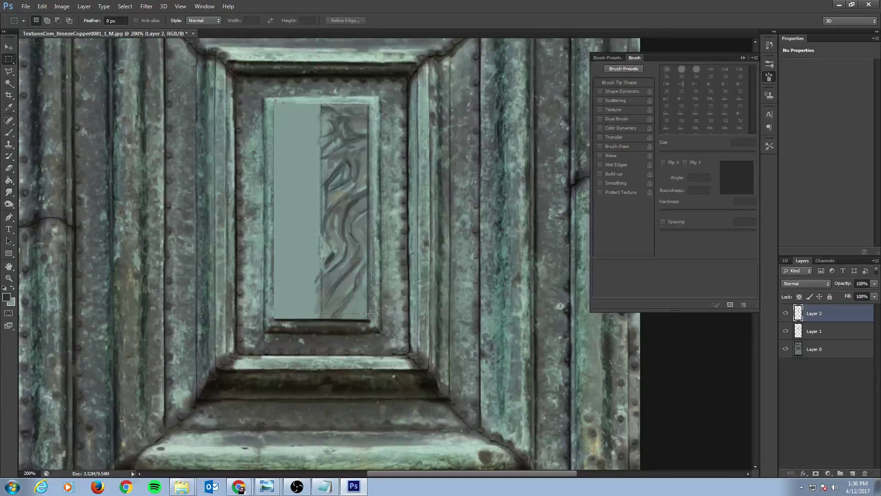
{"action": "left_click_drag", "start_coordinate": [367, 318], "coordinate": [368, 318]}
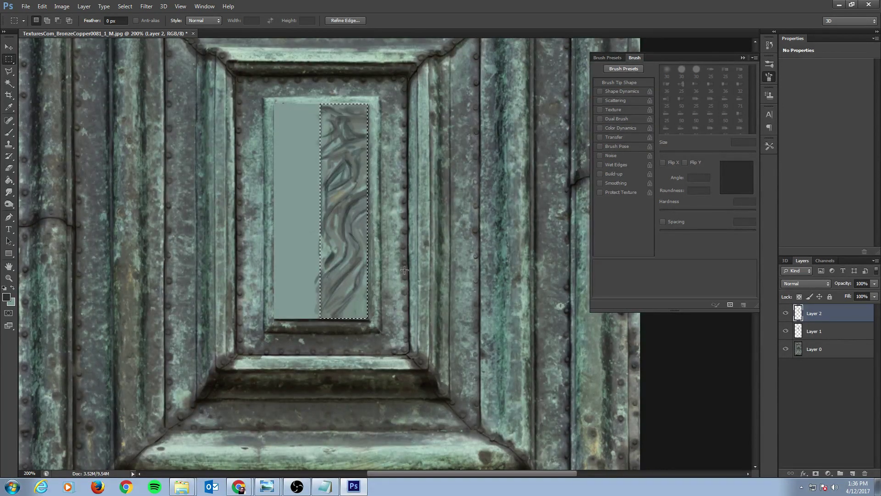
{"action": "key", "text": "ctrl+j"}
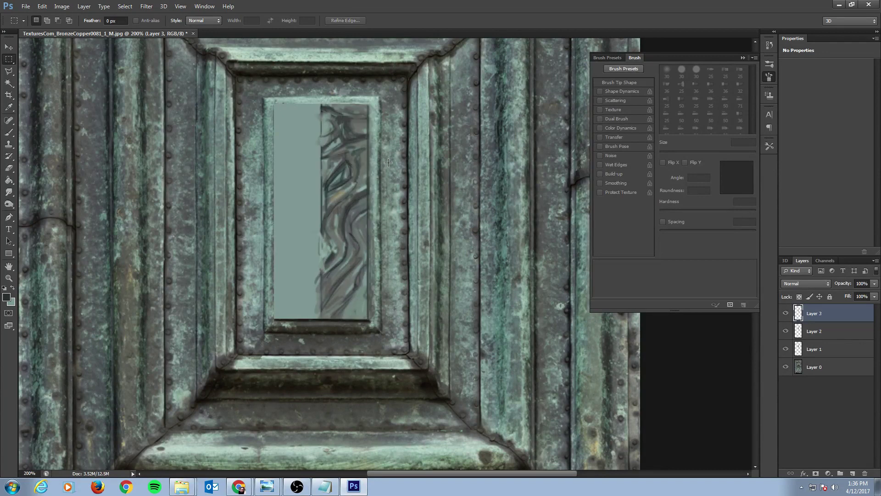
{"action": "left_click", "coordinate": [42, 6]}
{"action": "mouse_move", "coordinate": [106, 185]}
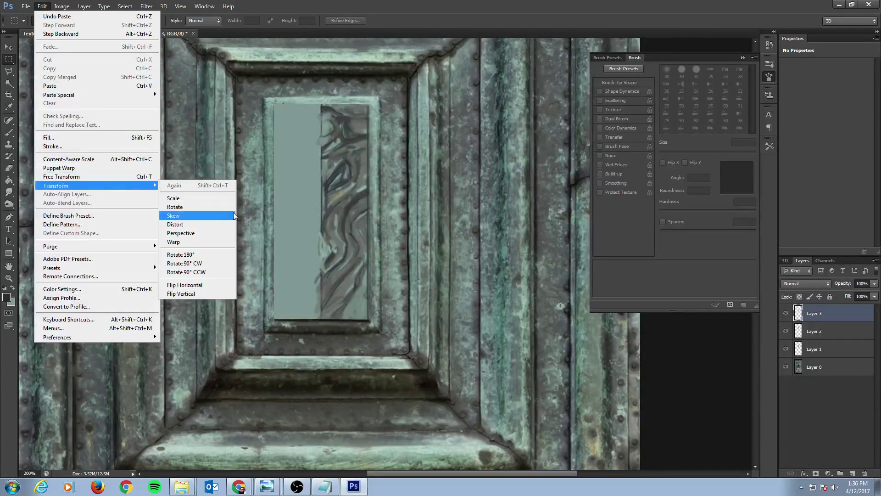
{"action": "left_click", "coordinate": [211, 284]}
Move the flipped strip onto the panel's left half and nudge it into alignment
{"action": "key", "text": "v"}
{"action": "left_click_drag", "start_coordinate": [350, 206], "coordinate": [302, 206]}
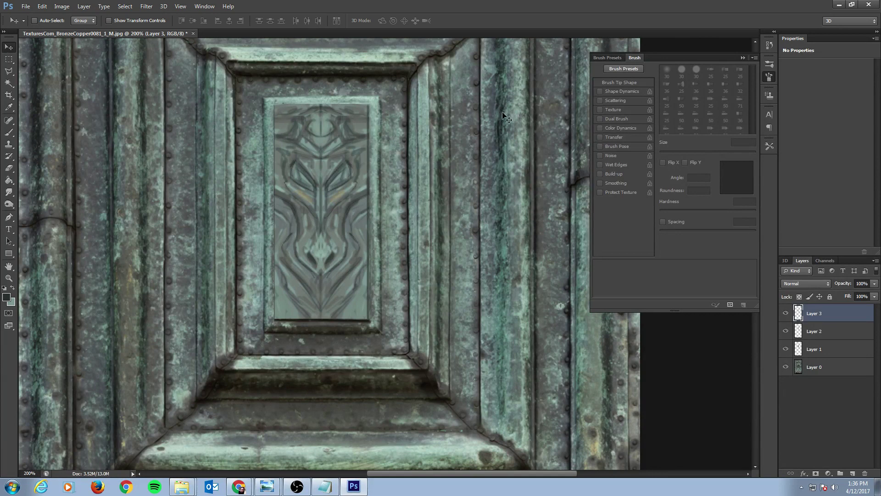
{"action": "key", "text": "Left"}
{"action": "key", "text": "Left"}
{"action": "key", "text": "Left"}
{"action": "key", "text": "Left"}
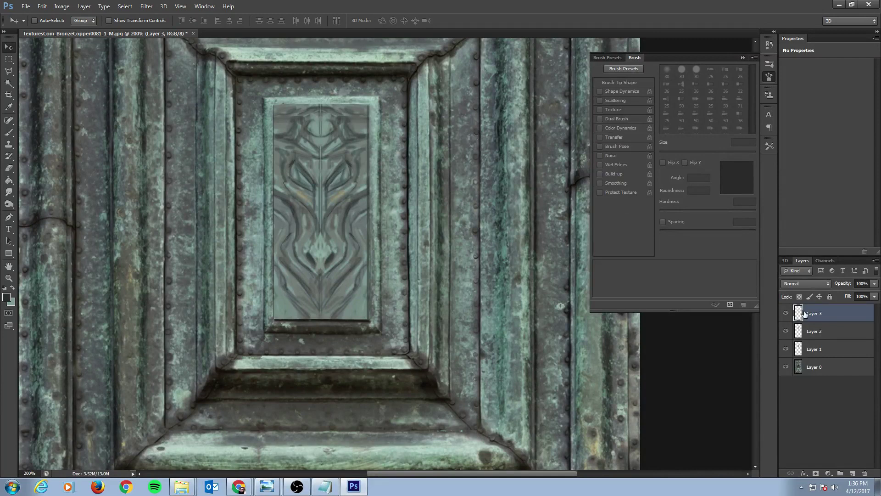
{"action": "left_click", "coordinate": [815, 331]}
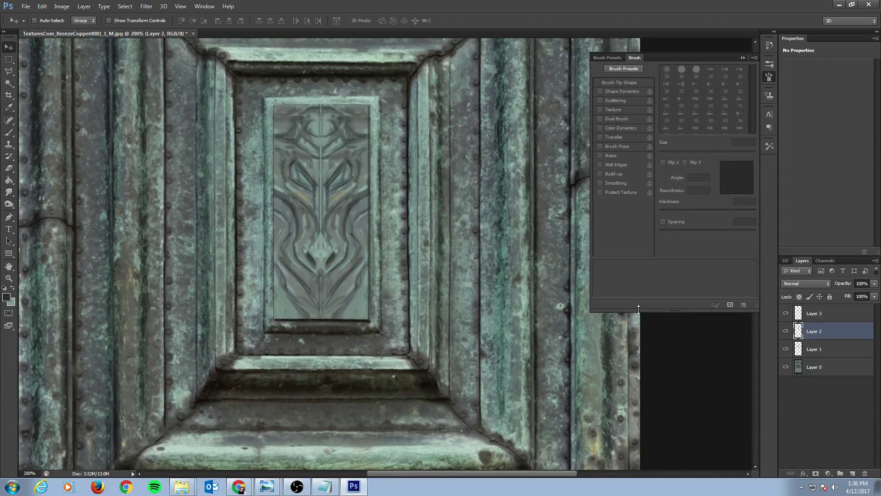
{"action": "left_click", "coordinate": [836, 316]}
{"action": "key", "text": "Left"}
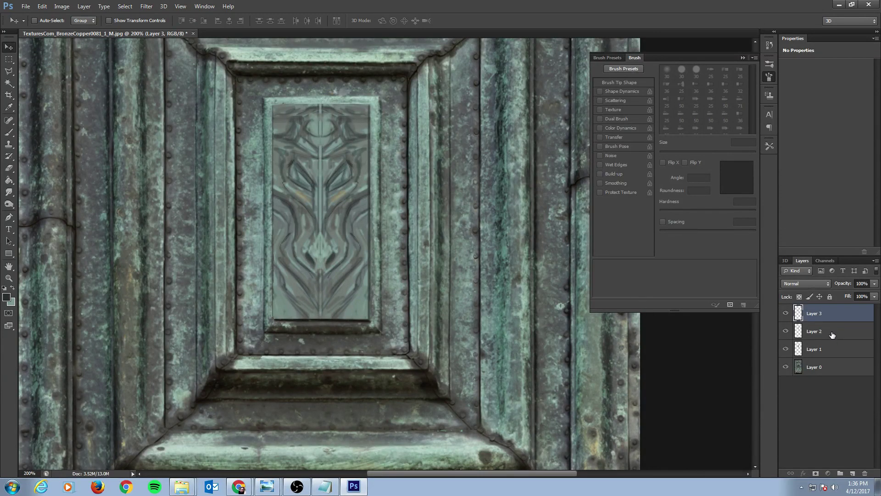
Nudge the right strip to close the gaps, then merge Layer 3 down into Layer 2
{"action": "left_click", "coordinate": [832, 336]}
{"action": "key", "text": "Right"}
{"action": "key", "text": "Right"}
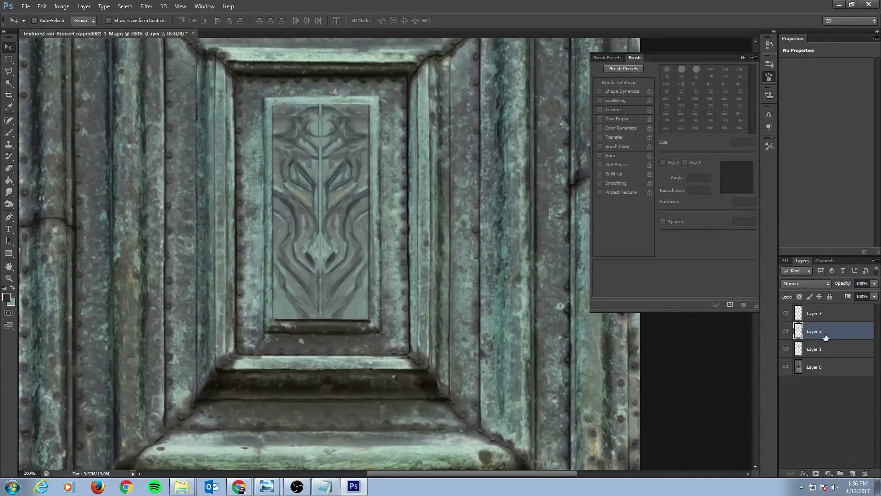
{"action": "key", "text": "Right"}
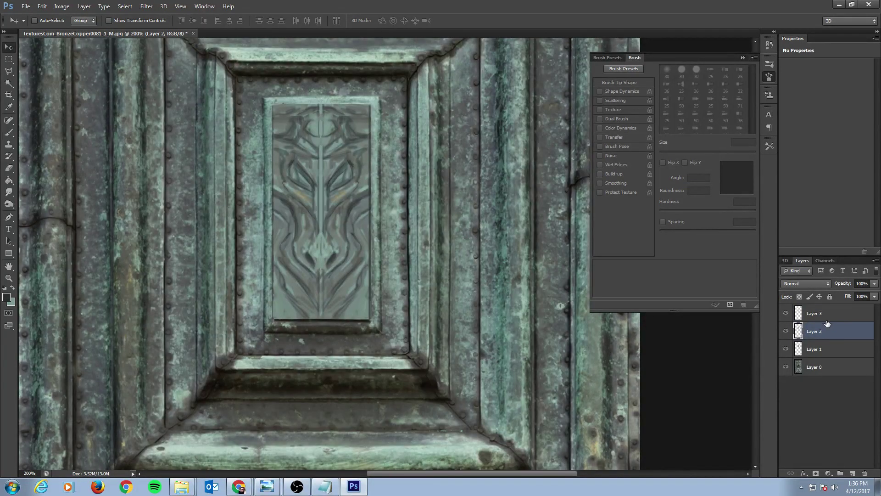
{"action": "left_click", "coordinate": [823, 318]}
{"action": "key", "text": "Left"}
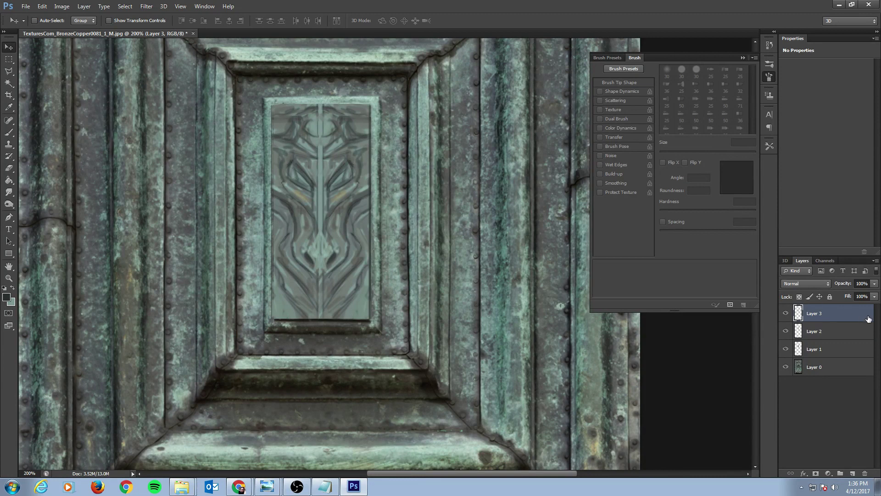
{"action": "key", "text": "ctrl+e"}
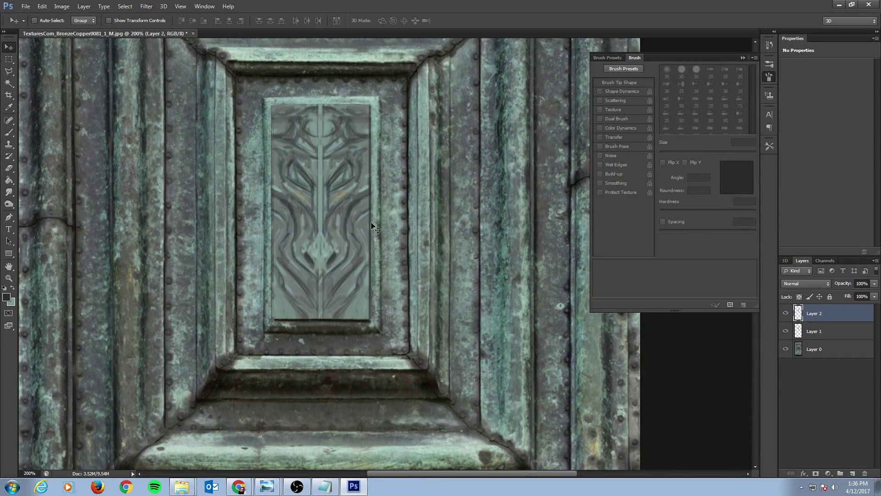
Switch to the Brush and sample grey-teal carving colours, setting the brush between 2 and 4 px
{"action": "key", "text": "b"}
{"action": "left_click", "coordinate": [326, 164], "text": "alt"}
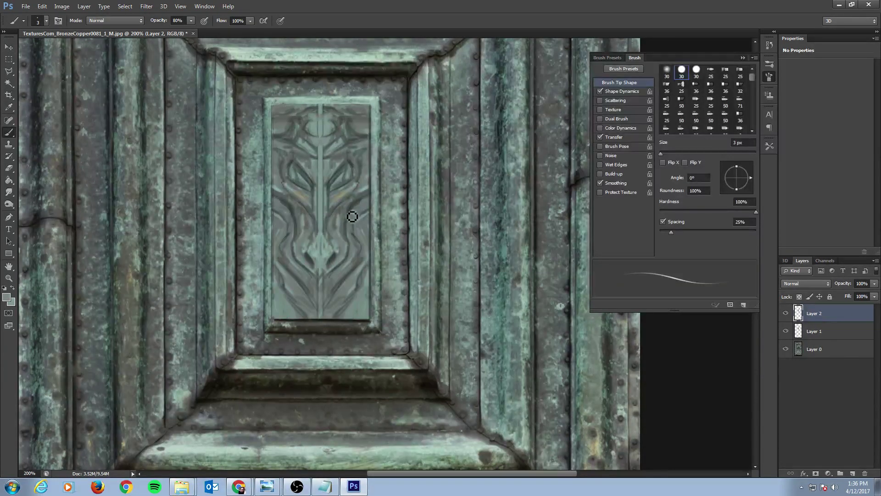
{"action": "left_click", "coordinate": [330, 286], "text": "alt"}
{"action": "key", "text": "bracketleft"}
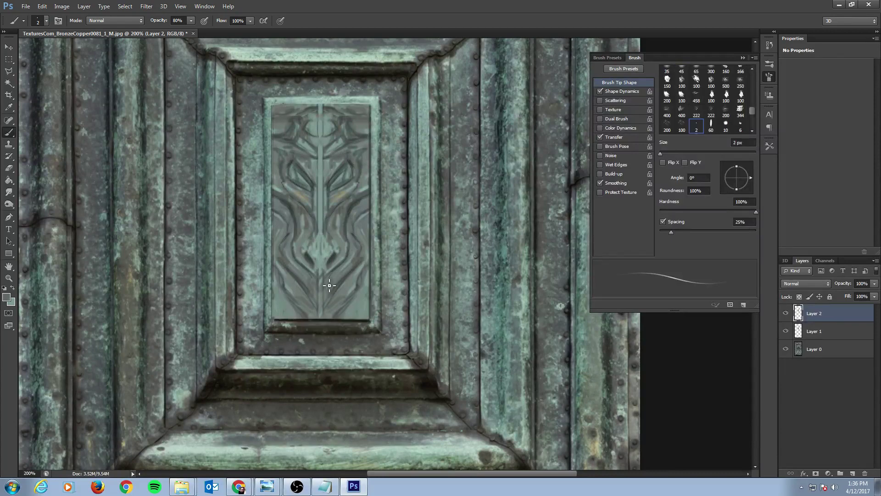
{"action": "key", "text": "ctrl+minus"}
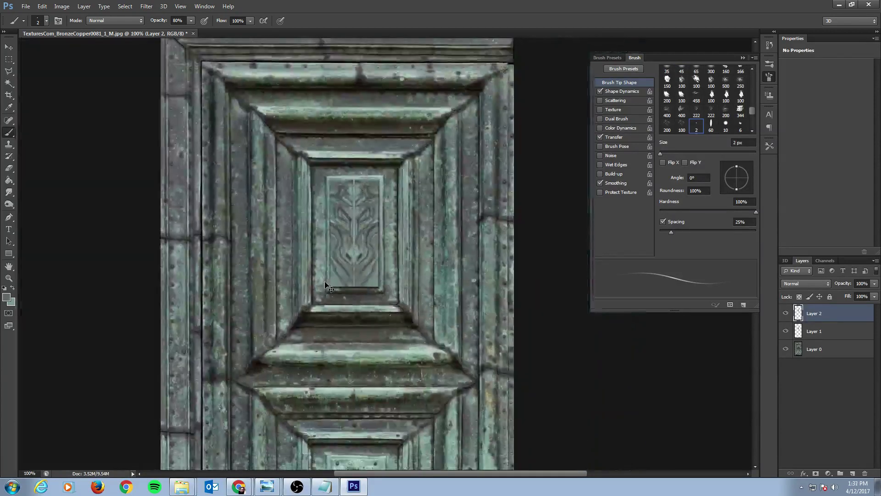
{"action": "key", "text": "ctrl+plus"}
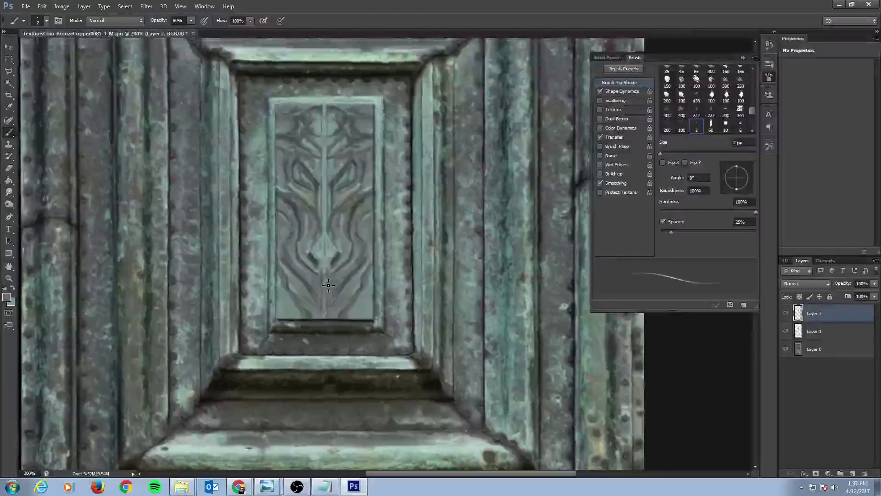
{"action": "left_click", "coordinate": [306, 193], "text": "alt"}
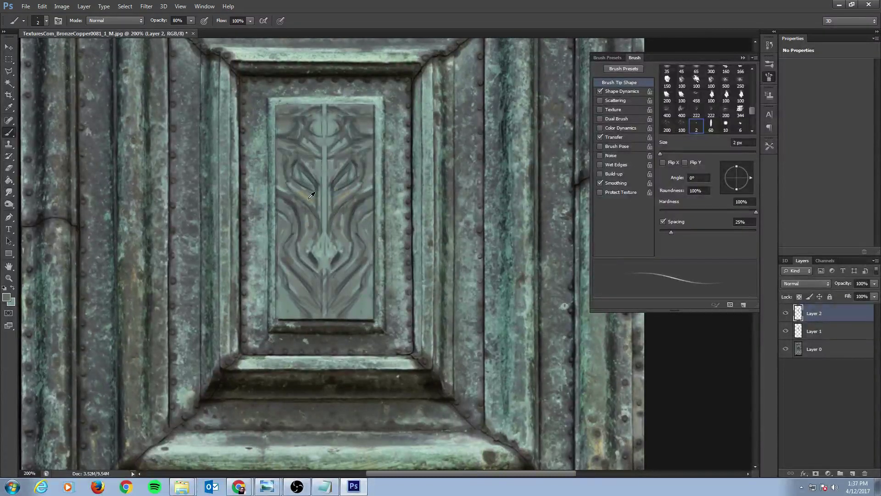
{"action": "key", "text": "bracketright"}
{"action": "key", "text": "bracketright"}
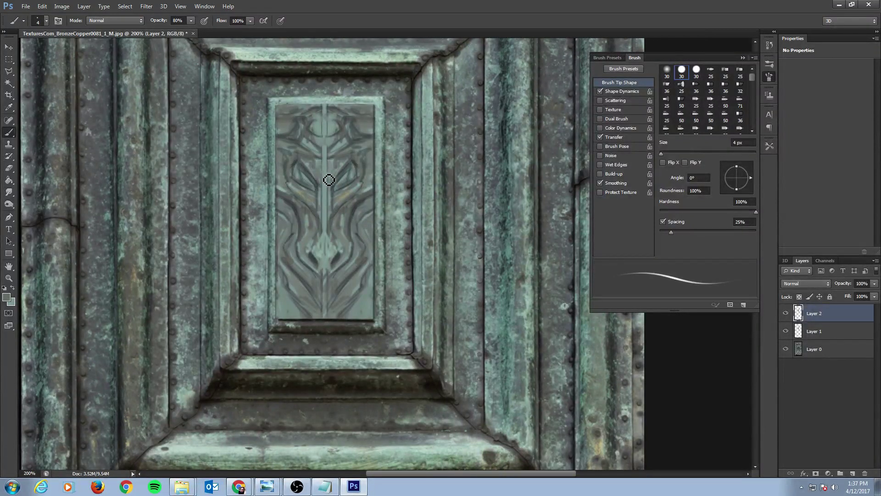
Sample more carved-panel colours, including a lighter teal, with the brush at 2–4 px
{"action": "left_click", "coordinate": [330, 148], "text": "alt"}
{"action": "left_click", "coordinate": [327, 158], "text": "alt"}
{"action": "key", "text": "bracketleft"}
{"action": "key", "text": "bracketleft"}
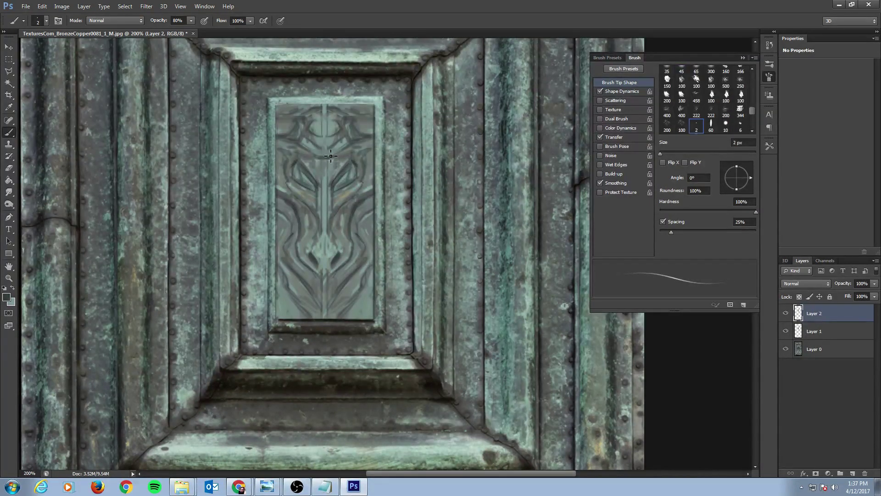
{"action": "left_click", "coordinate": [324, 253], "text": "alt"}
{"action": "key", "text": "bracketright"}
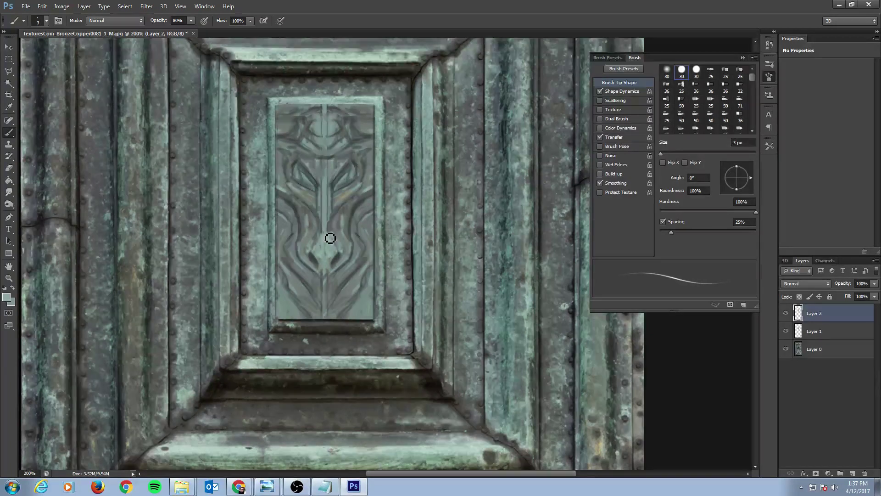
{"action": "key", "text": "bracketright"}
Sample further carving tones and the dark frame groove, narrowing the brush to 1 px
{"action": "left_click", "coordinate": [389, 193], "text": "alt"}
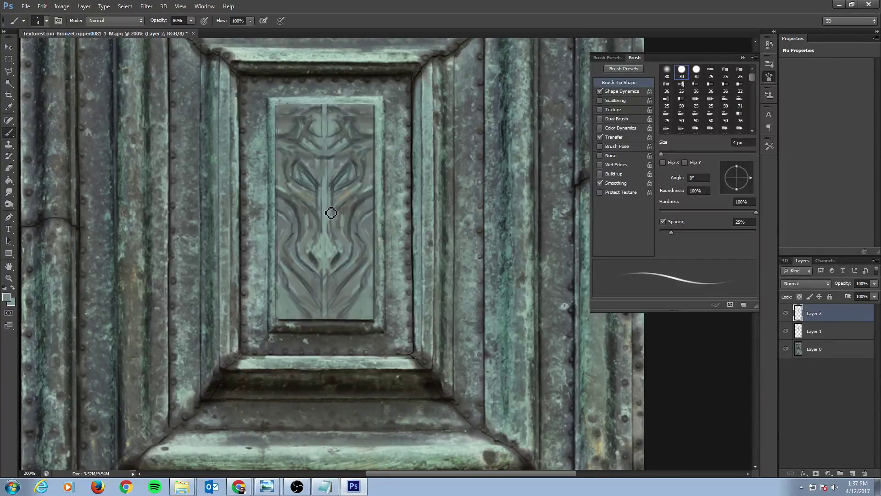
{"action": "left_click", "coordinate": [338, 198], "text": "alt"}
{"action": "left_click", "coordinate": [339, 207], "text": "alt"}
{"action": "left_click", "coordinate": [356, 203], "text": "alt"}
{"action": "key", "text": "bracketleft"}
{"action": "left_click", "coordinate": [302, 172], "text": "alt"}
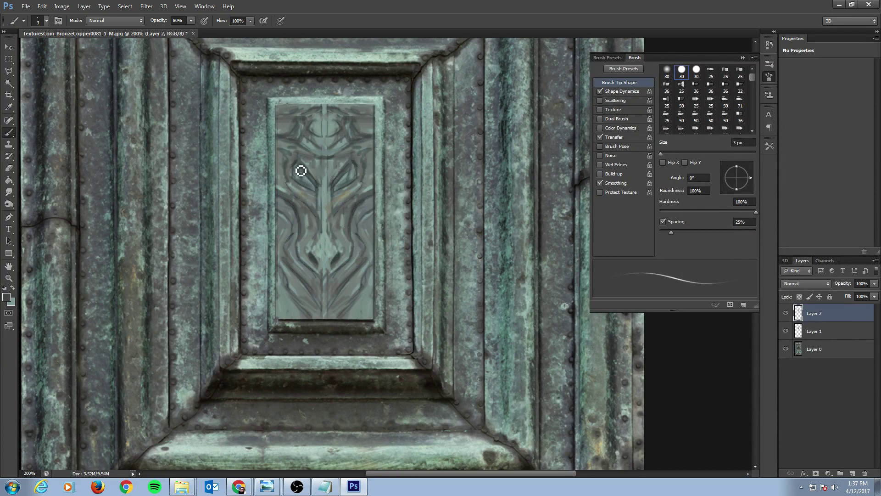
{"action": "left_click", "coordinate": [329, 134], "text": "alt"}
{"action": "left_click", "coordinate": [314, 108], "text": "alt"}
{"action": "key", "text": "bracketleft"}
{"action": "key", "text": "bracketleft"}
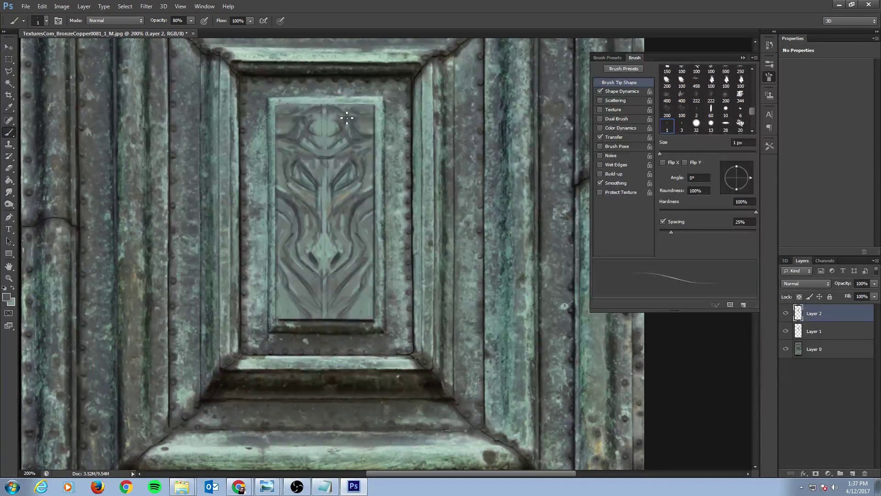
{"action": "left_click", "coordinate": [401, 73], "text": "alt"}
Paint a 2 px stroke on the top ornament and cover the lower-centre teal streaks with darker grey
{"action": "left_click", "coordinate": [340, 107], "text": "alt"}
{"action": "key", "text": "bracketright"}
{"action": "left_click_drag", "start_coordinate": [322, 103], "coordinate": [303, 109]}
{"action": "left_click", "coordinate": [334, 284], "text": "alt"}
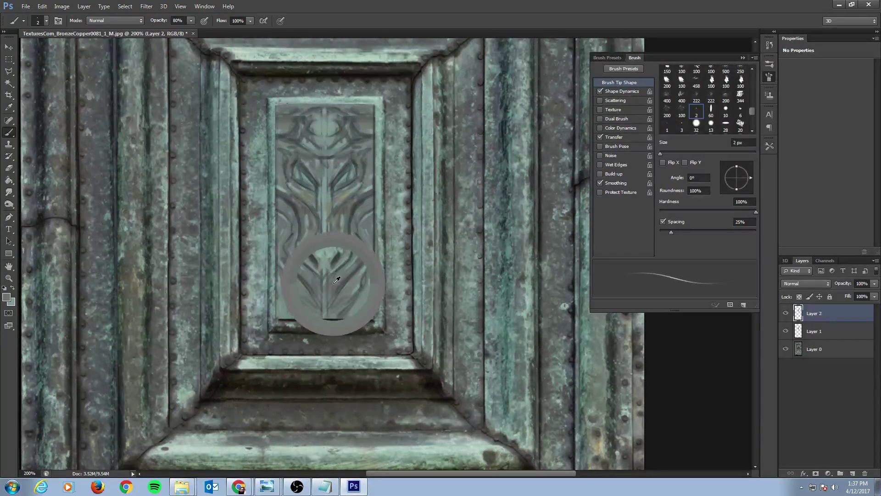
{"action": "key", "text": "bracketright"}
{"action": "key", "text": "bracketright"}
{"action": "key", "text": "bracketright"}
{"action": "mouse_move", "coordinate": [327, 297]}
{"action": "left_mouse_down"}
{"action": "mouse_move", "coordinate": [324, 308]}
{"action": "mouse_move", "coordinate": [332, 297]}
{"action": "mouse_move", "coordinate": [319, 277]}
{"action": "mouse_move", "coordinate": [321, 313]}
{"action": "left_mouse_up"}
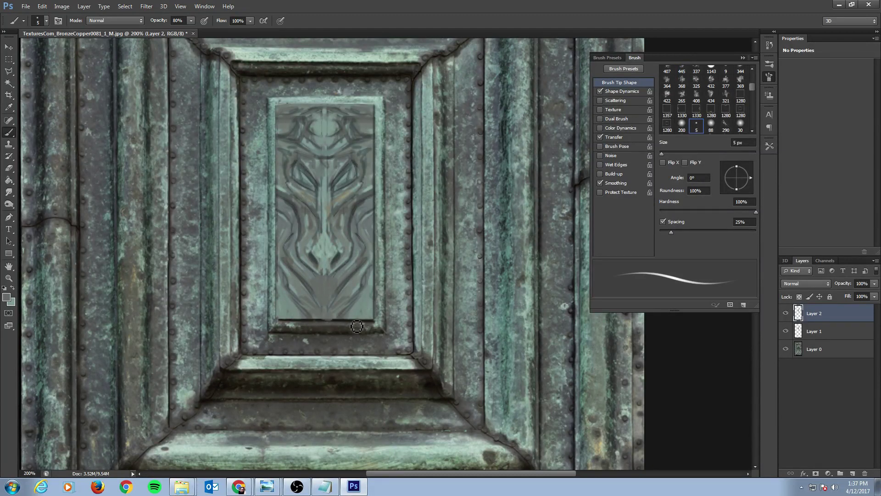
Sample darker tones at the panel's bottom and centre, resizing the brush between 2 and 4 px
{"action": "key", "text": "bracketleft"}
{"action": "left_click", "coordinate": [321, 315], "text": "alt"}
{"action": "left_click", "coordinate": [323, 314], "text": "alt"}
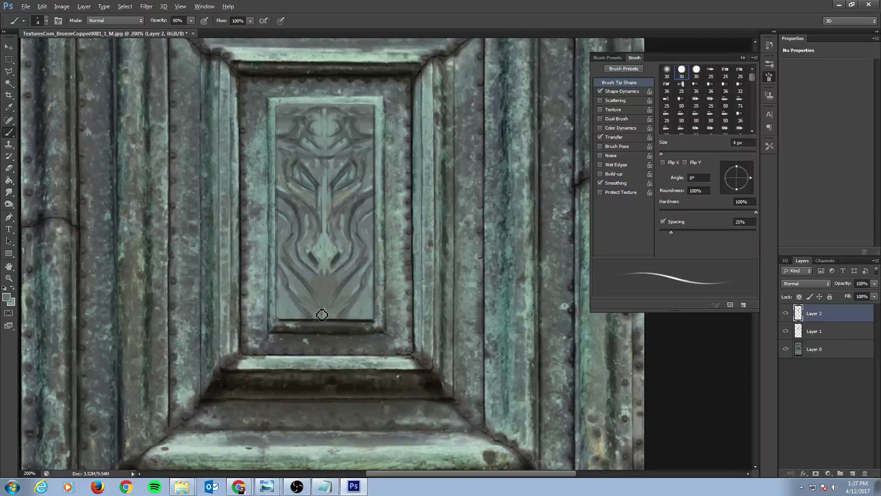
{"action": "left_click", "coordinate": [316, 254], "text": "alt"}
{"action": "key", "text": "bracketleft"}
{"action": "key", "text": "bracketleft"}
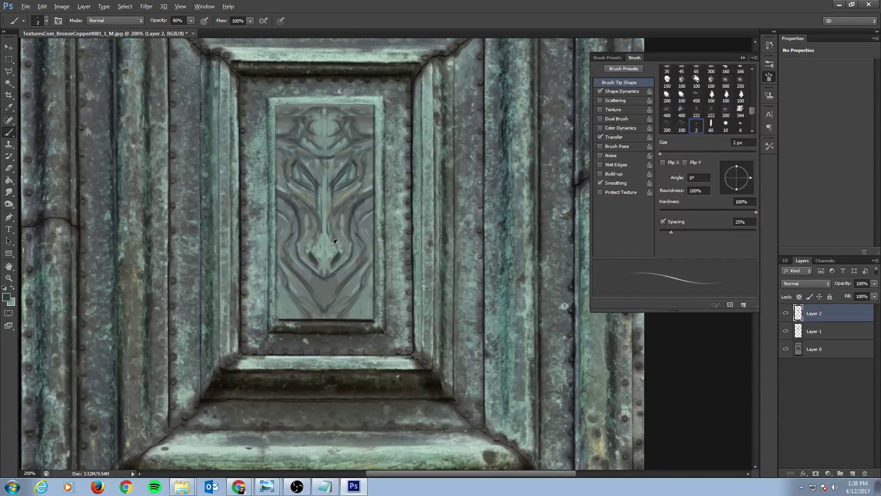
{"action": "key", "text": "bracketright"}
{"action": "key", "text": "bracketright"}
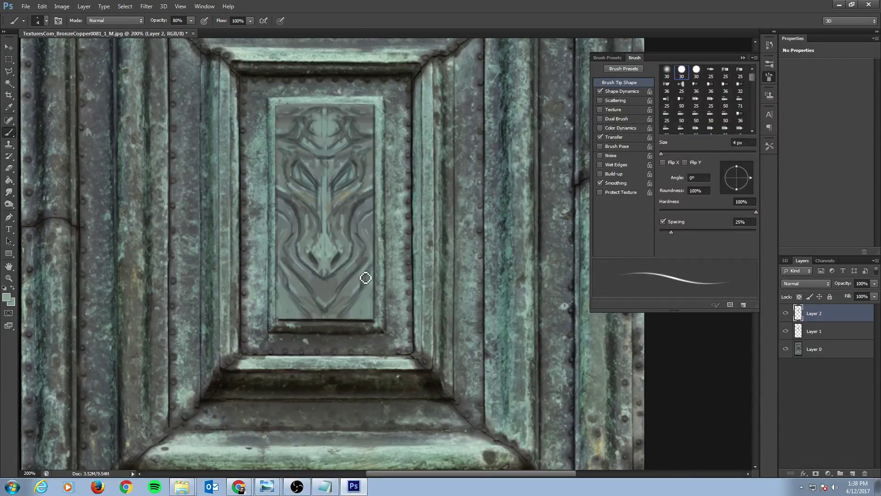
{"action": "key", "text": "bracketleft"}
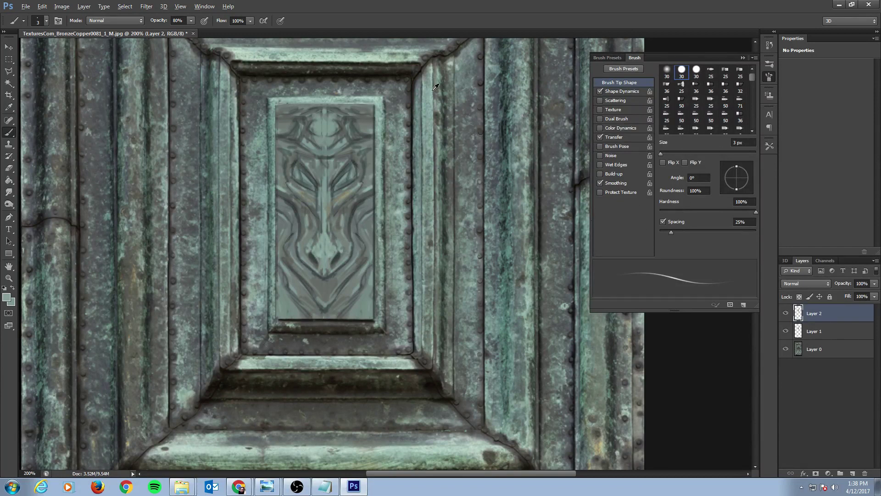
Sample a new colour from the door and set the brush to 4 px
{"action": "left_click", "coordinate": [384, 59], "text": "alt"}
{"action": "key", "text": "bracketleft"}
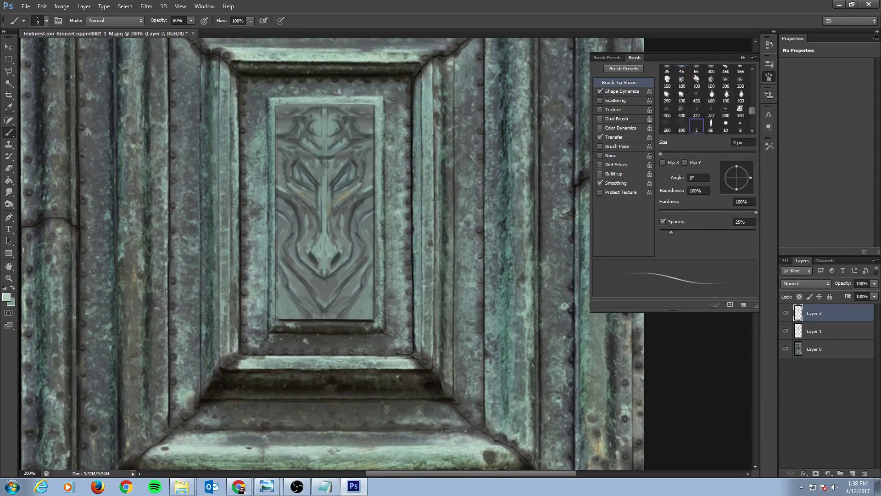
{"action": "key", "text": "bracketright"}
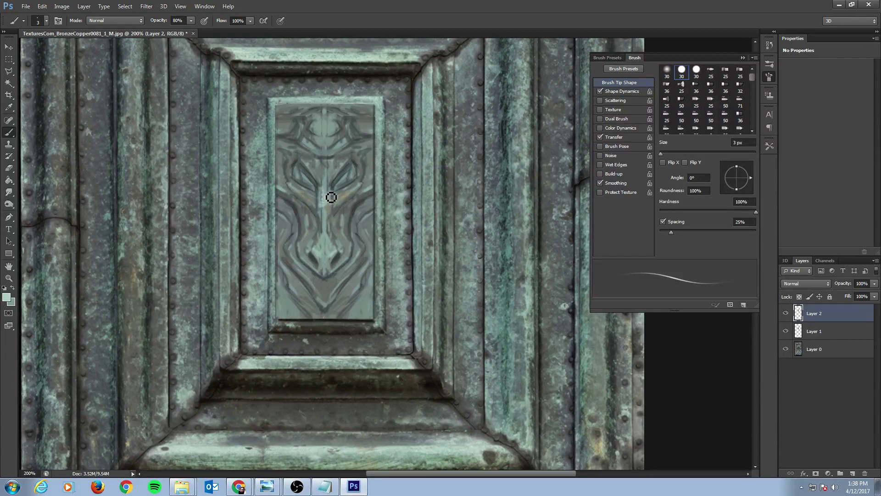
{"action": "key", "text": "bracketright"}
{"action": "key", "text": "bracketright"}
{"action": "key", "text": "bracketright"}
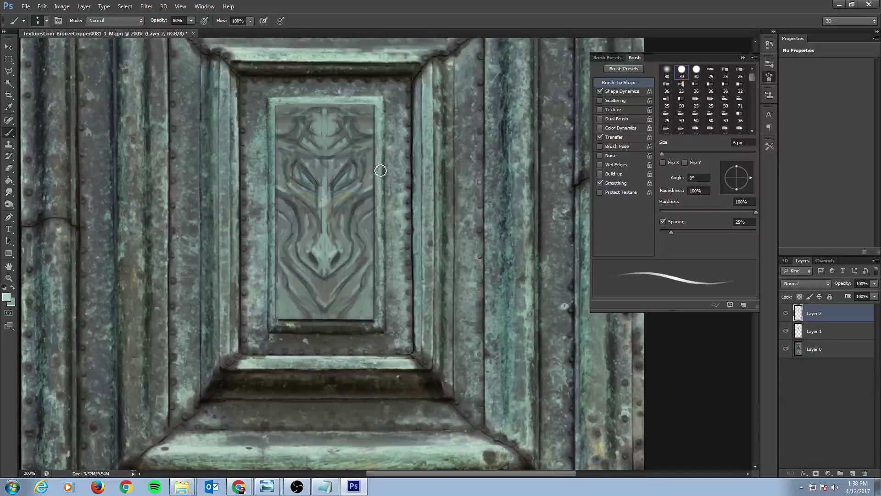
Erase the stray grey dot on the carving and return to the Brush
{"action": "key", "text": "e"}
{"action": "left_click", "coordinate": [323, 201]}
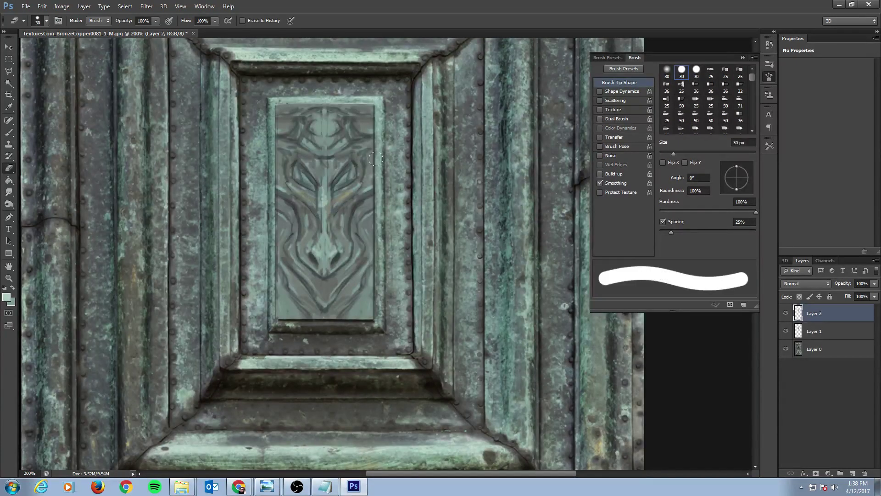
{"action": "key", "text": "b"}
Sample dark carving tones and darken the carving's left and right eyes with a 3 px brush
{"action": "left_click", "coordinate": [324, 186], "text": "alt"}
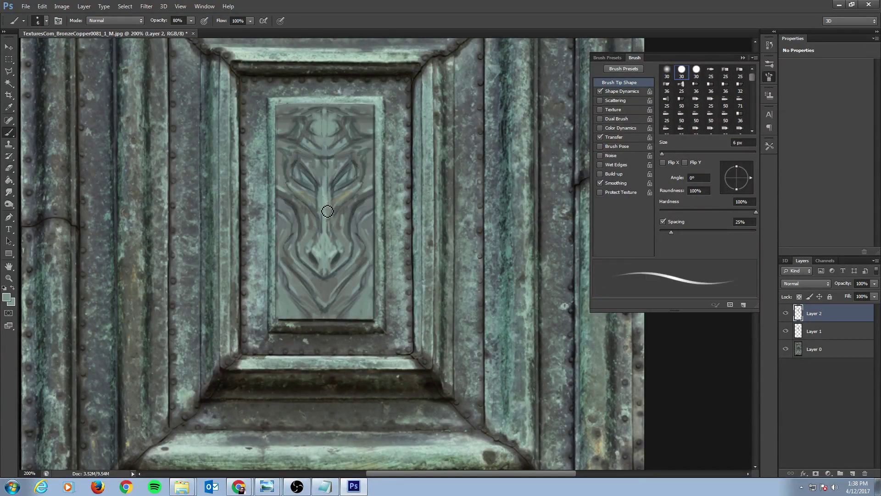
{"action": "left_click", "coordinate": [312, 173], "text": "alt"}
{"action": "key", "text": "bracketleft"}
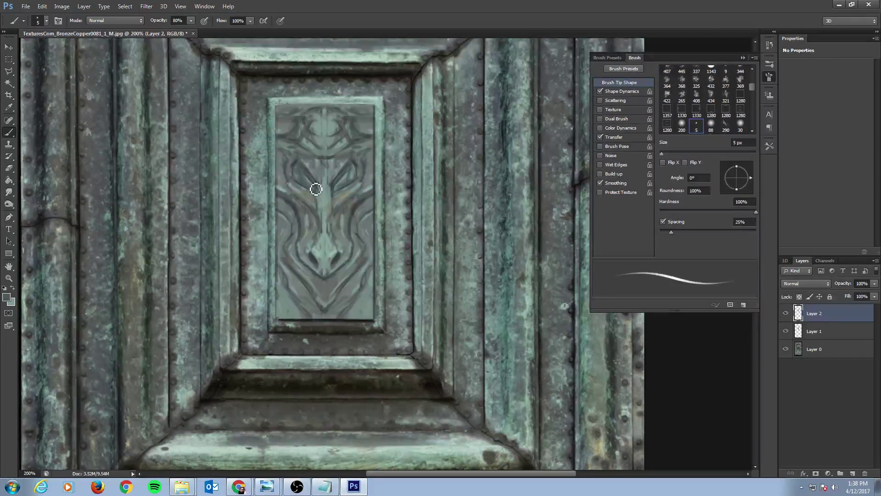
{"action": "left_click", "coordinate": [316, 181], "text": "alt"}
{"action": "key", "text": "bracketleft"}
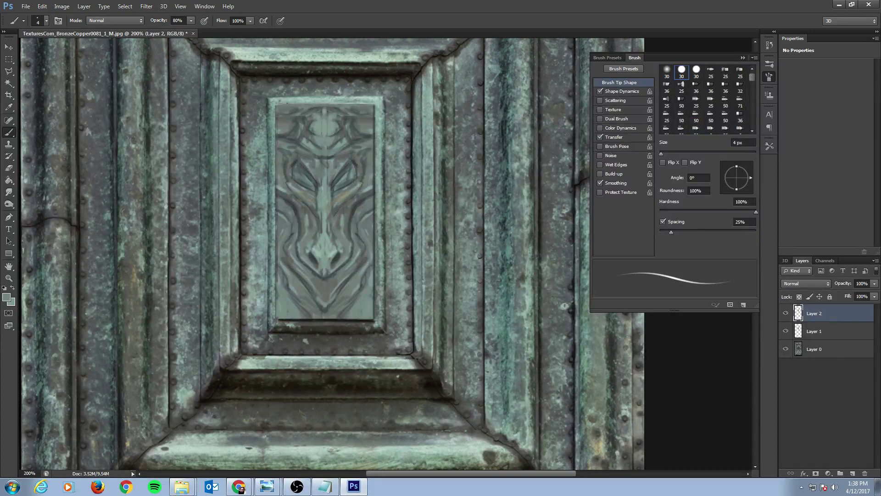
{"action": "left_click", "coordinate": [343, 175], "text": "alt"}
{"action": "left_click", "coordinate": [410, 85], "text": "alt"}
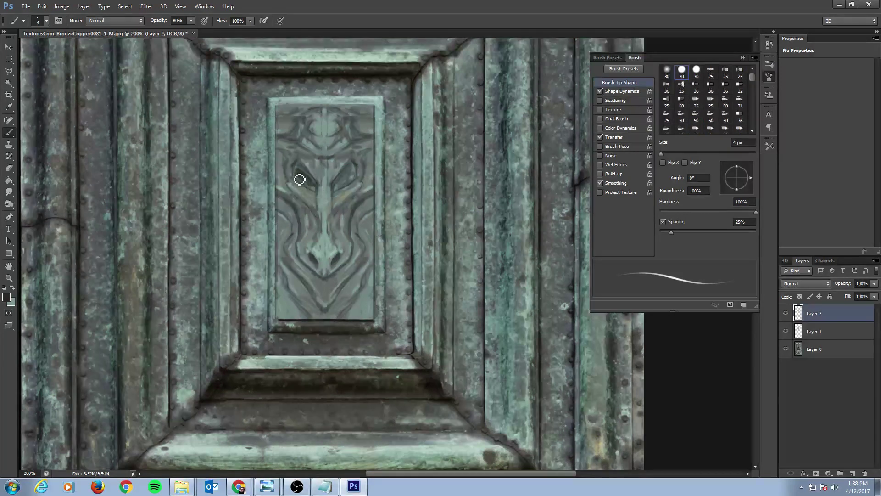
{"action": "key", "text": "bracketleft"}
{"action": "key", "text": "bracketleft"}
{"action": "key", "text": "bracketleft"}
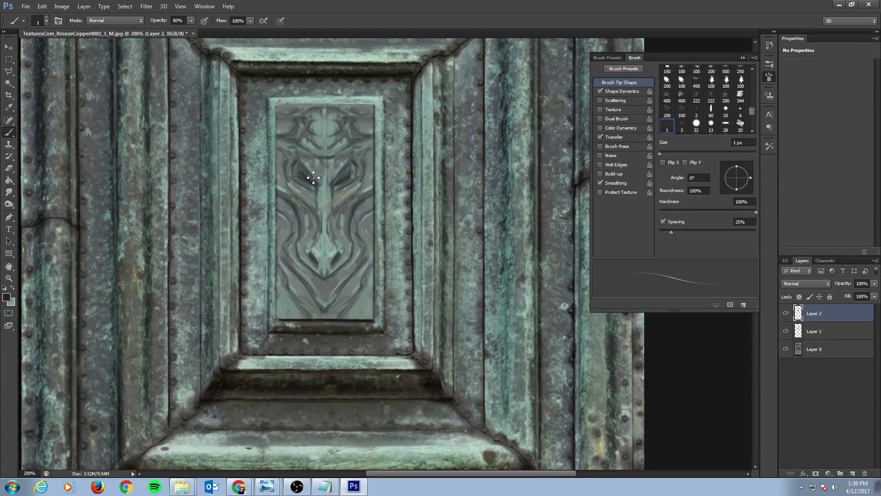
{"action": "key", "text": "bracketright"}
{"action": "key", "text": "bracketright"}
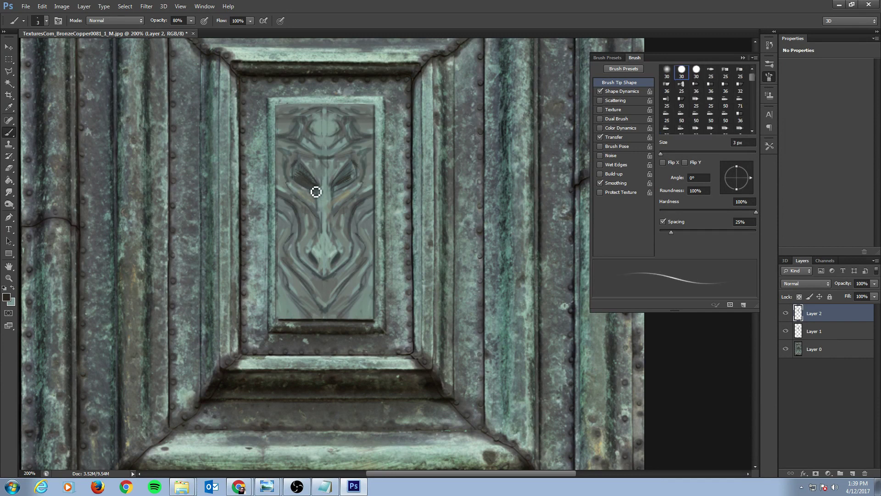
{"action": "mouse_move", "coordinate": [302, 170]}
{"action": "left_mouse_down"}
{"action": "mouse_move", "coordinate": [356, 183]}
{"action": "mouse_move", "coordinate": [356, 174]}
{"action": "left_mouse_up"}
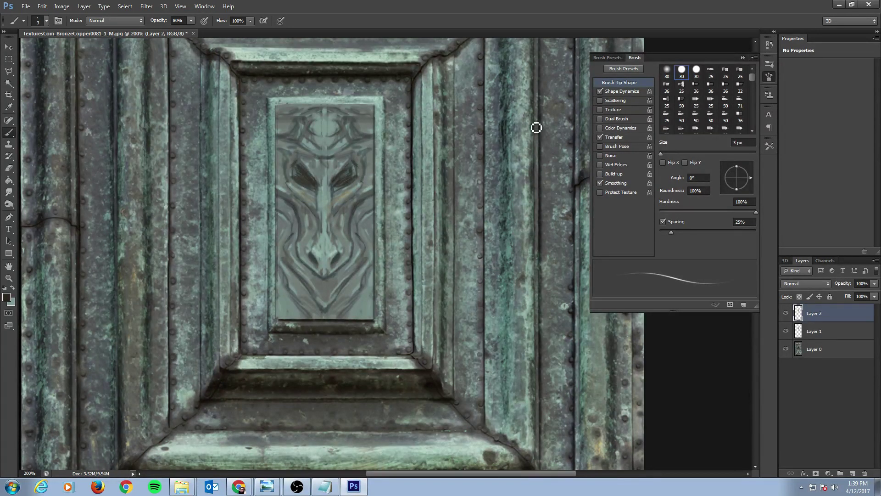
Set a near-black foreground and paint dark strokes over the left eye, nose tip and lower-right chevron
{"action": "left_click", "coordinate": [9, 299]}
{"action": "left_click", "coordinate": [528, 185]}
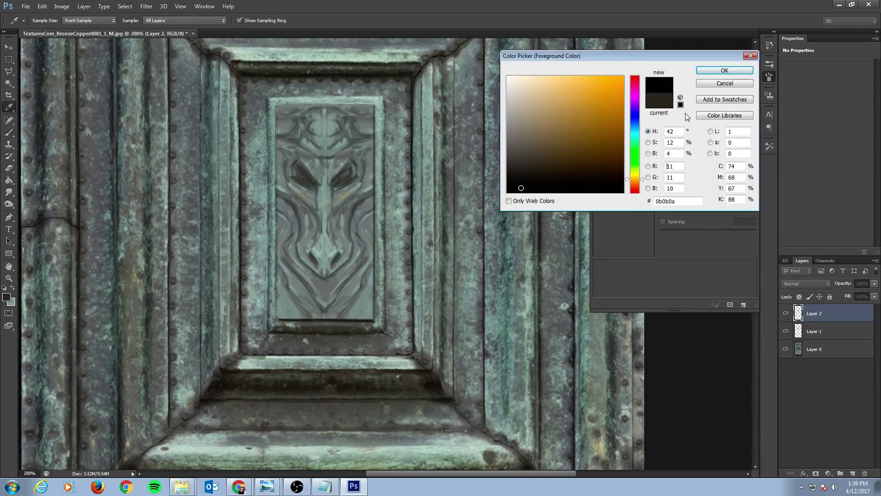
{"action": "left_click", "coordinate": [724, 70]}
{"action": "mouse_move", "coordinate": [311, 185]}
{"action": "left_mouse_down"}
{"action": "mouse_move", "coordinate": [319, 198]}
{"action": "mouse_move", "coordinate": [301, 177]}
{"action": "mouse_move", "coordinate": [349, 185]}
{"action": "mouse_move", "coordinate": [364, 177]}
{"action": "mouse_move", "coordinate": [354, 180]}
{"action": "left_mouse_up"}
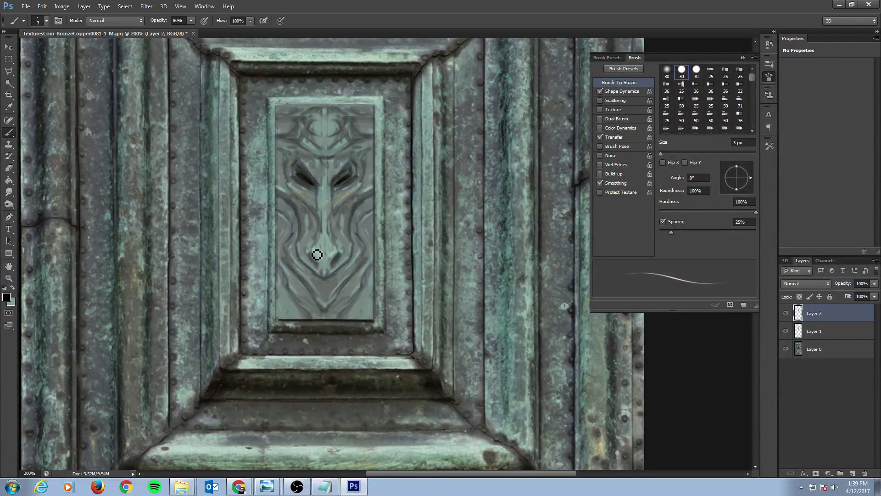
{"action": "mouse_move", "coordinate": [317, 260]}
{"action": "left_mouse_down"}
{"action": "mouse_move", "coordinate": [343, 261]}
{"action": "mouse_move", "coordinate": [316, 260]}
{"action": "mouse_move", "coordinate": [326, 272]}
{"action": "mouse_move", "coordinate": [307, 274]}
{"action": "mouse_move", "coordinate": [304, 266]}
{"action": "mouse_move", "coordinate": [322, 285]}
{"action": "mouse_move", "coordinate": [305, 278]}
{"action": "left_mouse_up"}
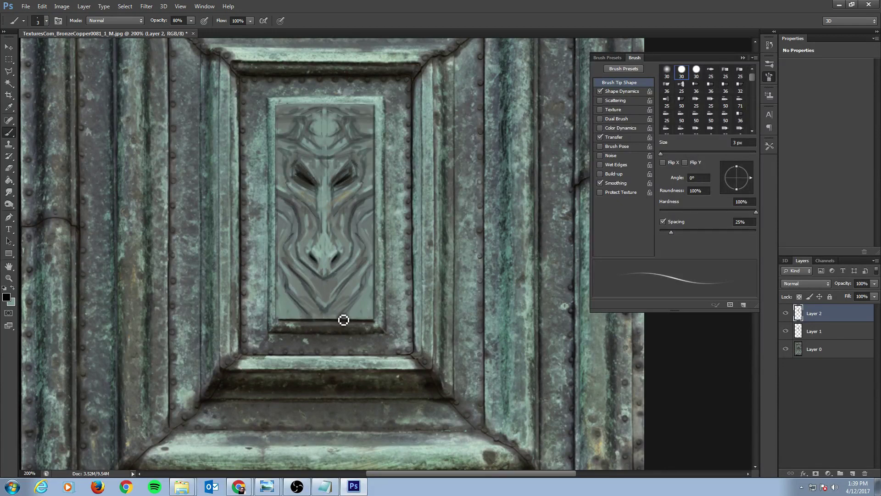
{"action": "mouse_move", "coordinate": [374, 274]}
{"action": "left_mouse_down"}
{"action": "mouse_move", "coordinate": [352, 283]}
{"action": "mouse_move", "coordinate": [345, 300]}
{"action": "left_mouse_up"}
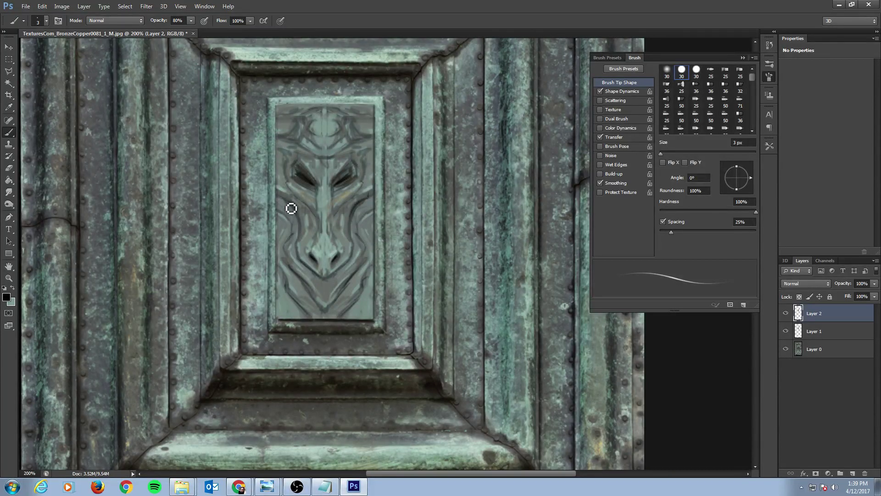
Sample teal, eye-dark and greenish-grey colours from the carving and enlarge the brush to 5 px
{"action": "left_click", "coordinate": [372, 192], "text": "alt"}
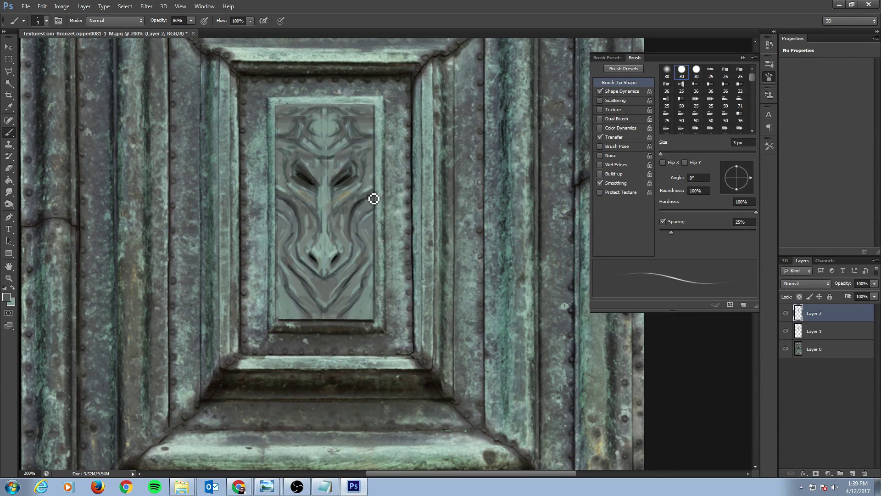
{"action": "left_click", "coordinate": [344, 176], "text": "alt"}
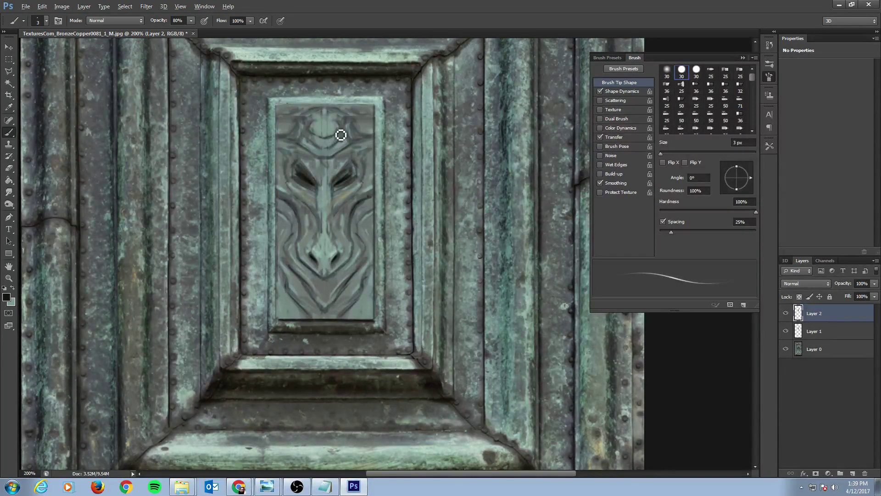
{"action": "left_click", "coordinate": [334, 129], "text": "alt"}
{"action": "key", "text": "bracketright"}
{"action": "key", "text": "bracketright"}
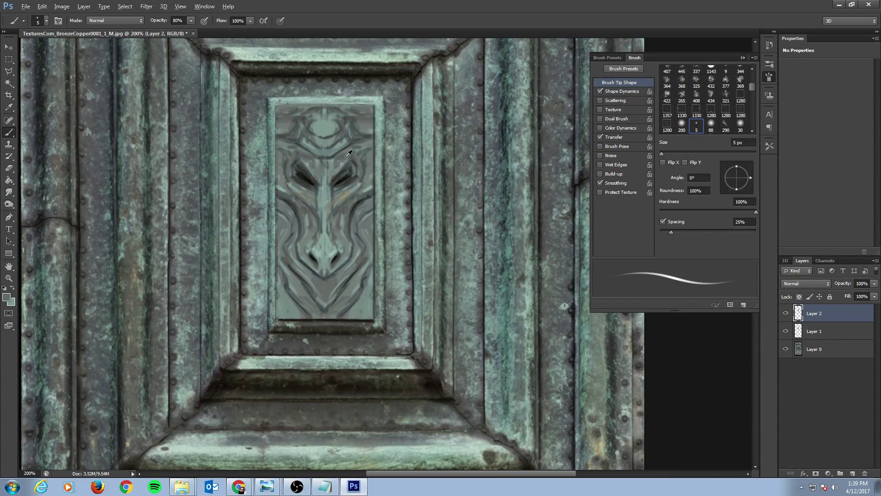
Paint a dark curve under the brow, then light teal over the brow and nose, and zoom out
{"action": "left_click", "coordinate": [345, 157], "text": "alt"}
{"action": "left_click", "coordinate": [345, 178], "text": "alt"}
{"action": "left_click_drag", "start_coordinate": [318, 133], "coordinate": [333, 135]}
{"action": "left_click", "coordinate": [377, 98], "text": "alt"}
{"action": "left_click_drag", "start_coordinate": [323, 134], "coordinate": [337, 130]}
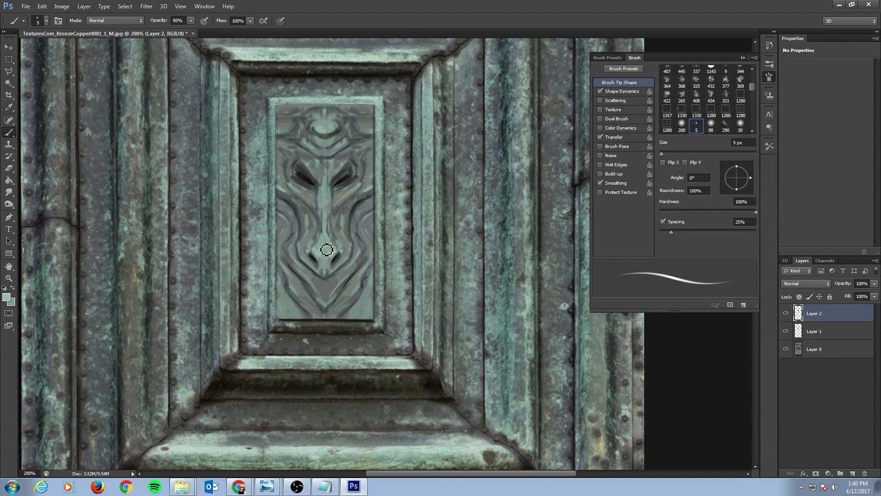
{"action": "mouse_move", "coordinate": [326, 250]}
{"action": "left_mouse_down"}
{"action": "mouse_move", "coordinate": [328, 194]}
{"action": "mouse_move", "coordinate": [325, 241]}
{"action": "left_mouse_up"}
{"action": "key", "text": "bracketleft"}
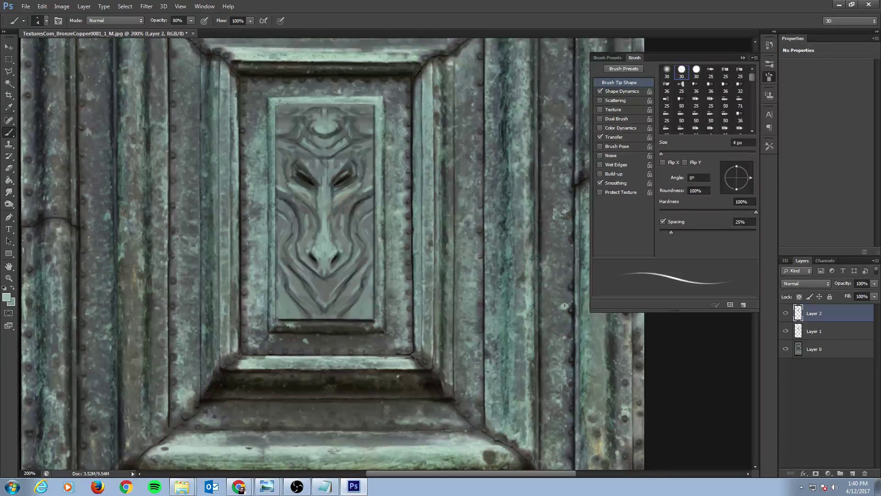
{"action": "key", "text": "ctrl+minus"}
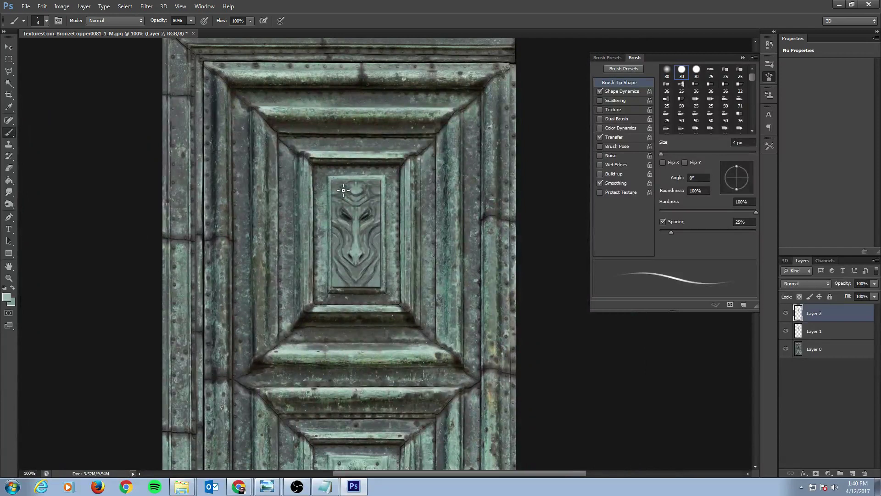
Add a new layer, name Layer 2 'DoorPanelColors' and the new Layer 3 'BronzeGrunge'
{"action": "key", "text": "ctrl+plus"}
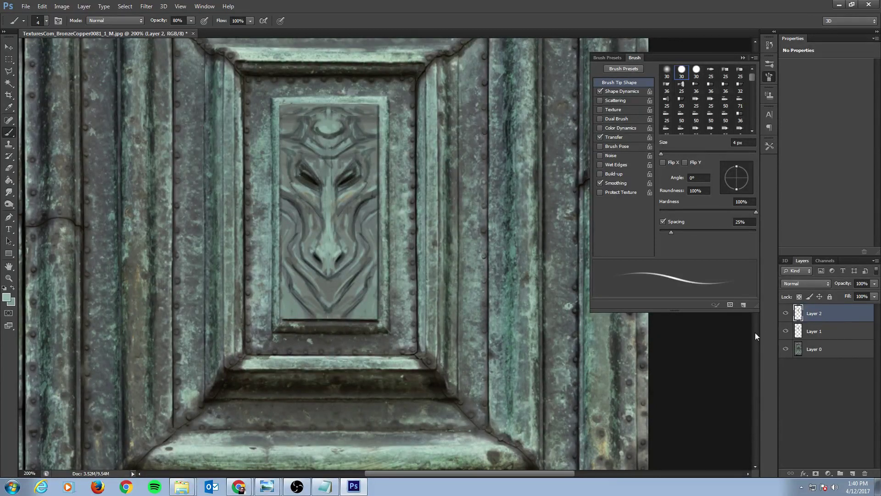
{"action": "left_click", "coordinate": [853, 473]}
{"action": "double_click", "coordinate": [816, 331]}
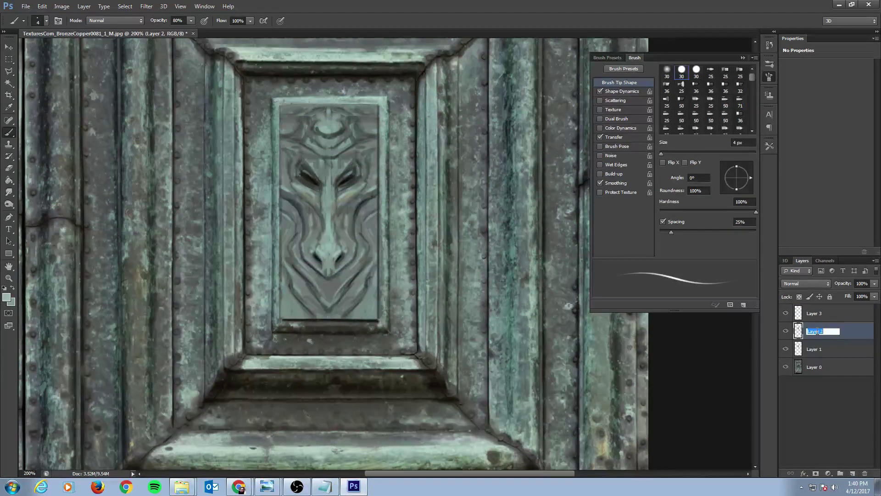
{"action": "type", "text": "c"}
{"action": "type", "text": "lors"}
{"action": "key", "text": "Return"}
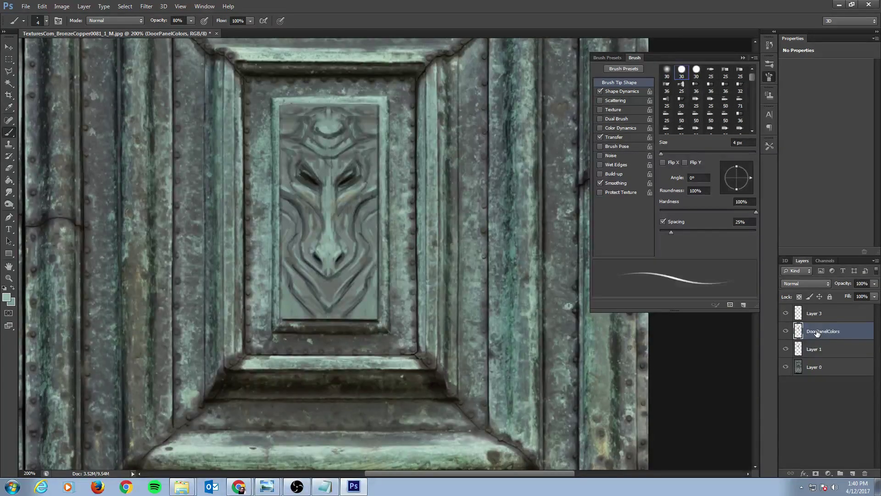
{"action": "double_click", "coordinate": [813, 314]}
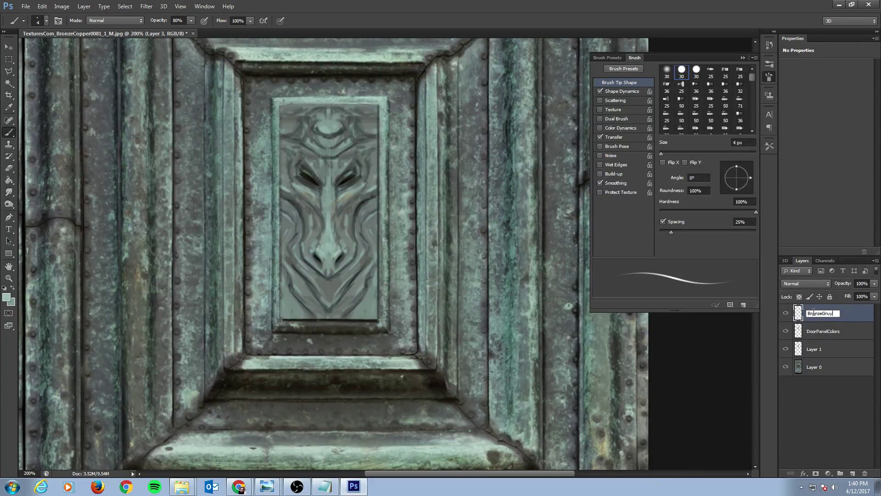
{"action": "key", "text": "Return"}
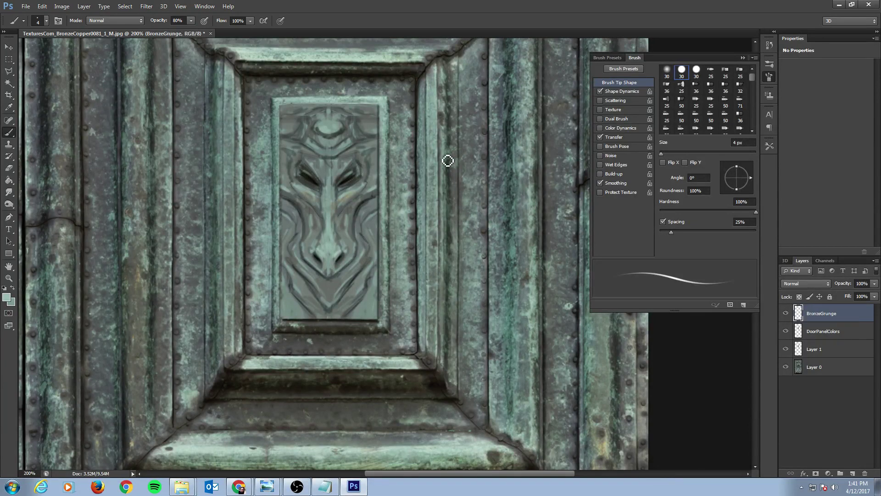
Set a 2 px brush and make DoorPanelColors the active layer
{"action": "left_click_drag", "start_coordinate": [348, 153], "coordinate": [367, 200]}
{"action": "left_click", "coordinate": [259, 120], "text": "alt"}
{"action": "key", "text": "bracketleft"}
{"action": "key", "text": "bracketleft"}
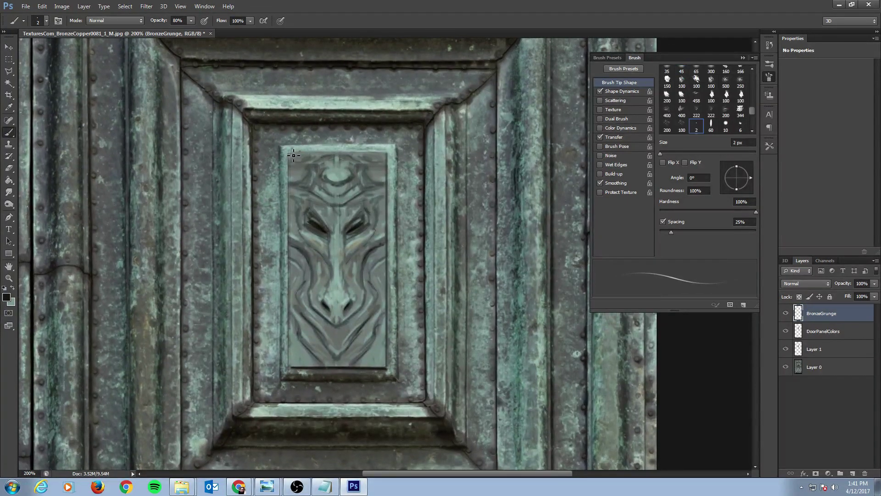
{"action": "left_click", "coordinate": [827, 331]}
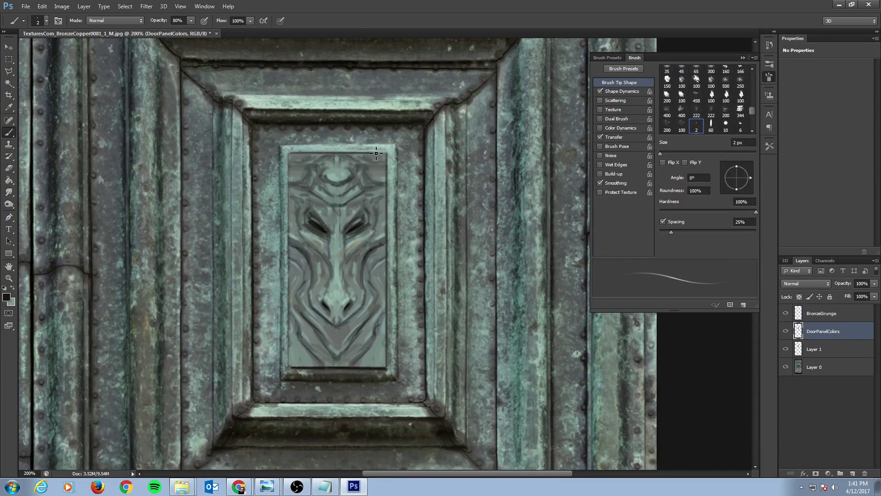
Sample light teal and try thin highlights along the inner panel's top and left edges
{"action": "left_click", "coordinate": [372, 140], "text": "alt"}
{"action": "left_click_drag", "start_coordinate": [321, 155], "coordinate": [384, 153]}
{"action": "left_click_drag", "start_coordinate": [291, 369], "coordinate": [294, 319]}
{"action": "left_click_drag", "start_coordinate": [290, 258], "coordinate": [295, 365]}
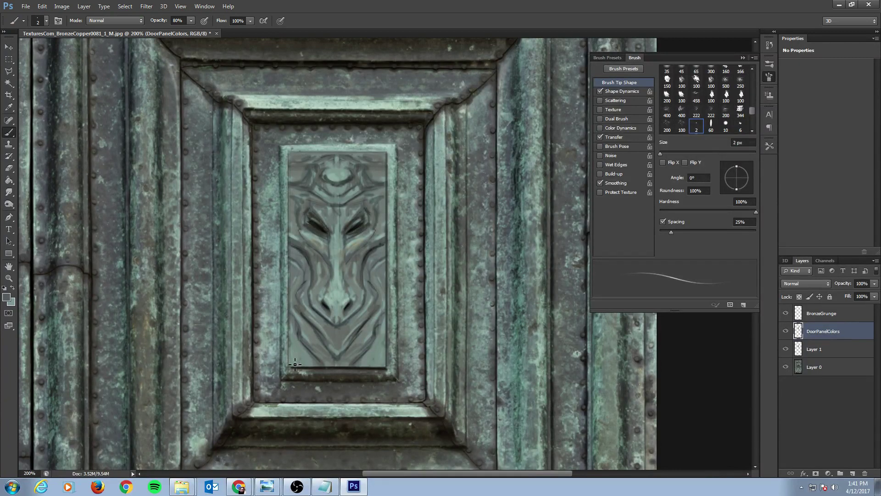
{"action": "left_click", "coordinate": [297, 147], "text": "alt"}
{"action": "left_click_drag", "start_coordinate": [294, 212], "coordinate": [292, 336]}
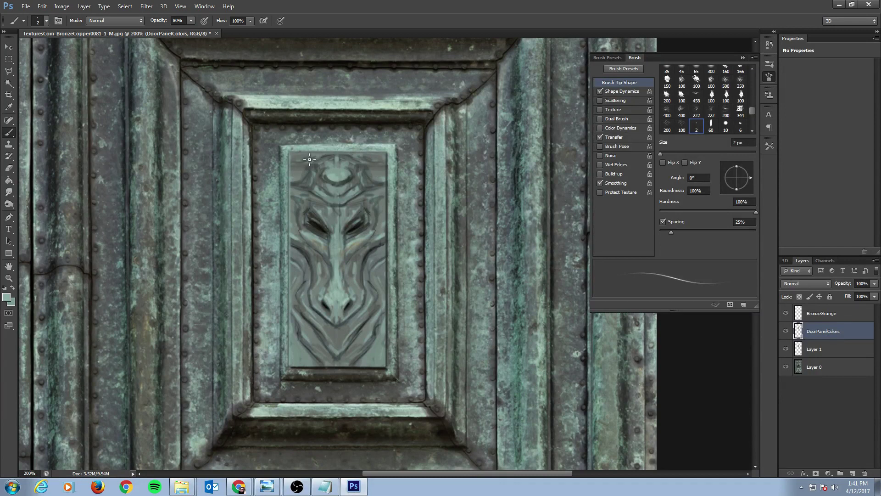
{"action": "key", "text": "ctrl+z"}
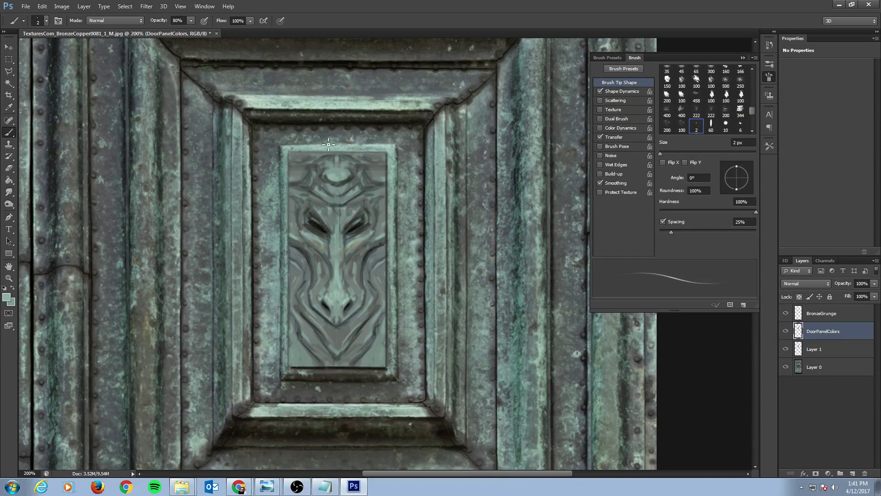
Pick a light foreground colour, retry the left-edge highlight, then undo the trial highlights
{"action": "left_click", "coordinate": [7, 297]}
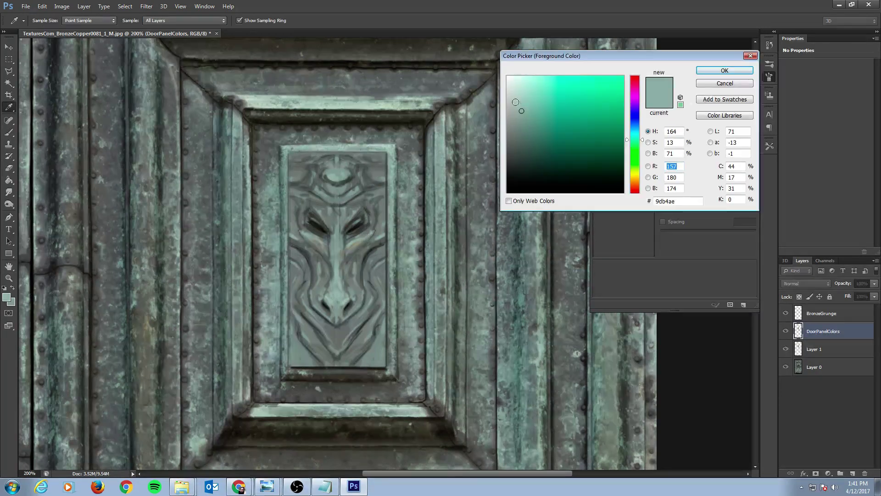
{"action": "left_click", "coordinate": [725, 70]}
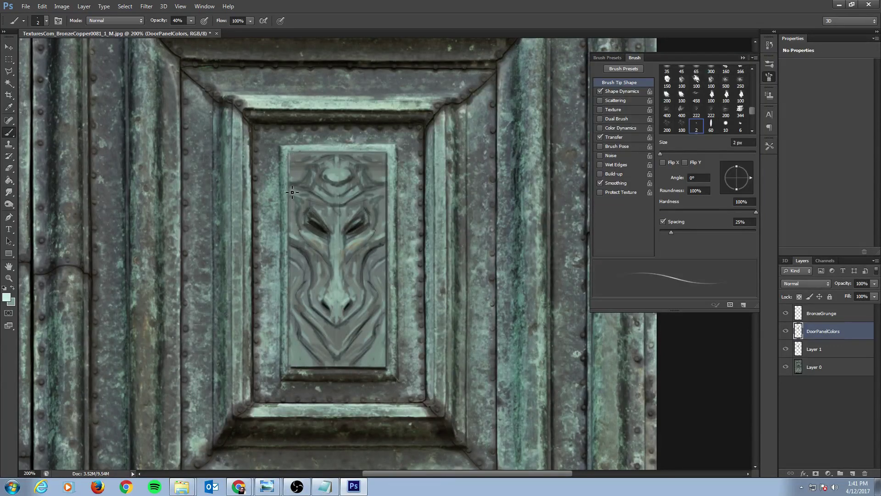
{"action": "left_click_drag", "start_coordinate": [293, 192], "coordinate": [288, 342]}
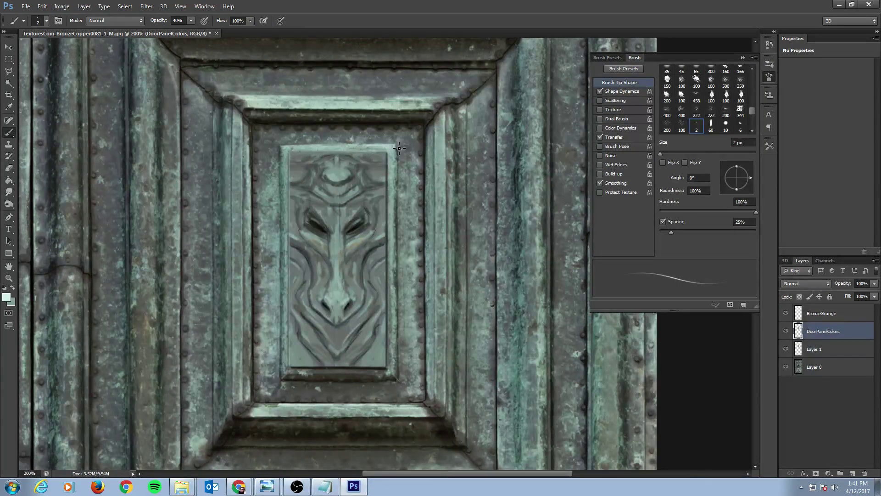
{"action": "key", "text": "ctrl+z"}
{"action": "key", "text": "ctrl+alt+z"}
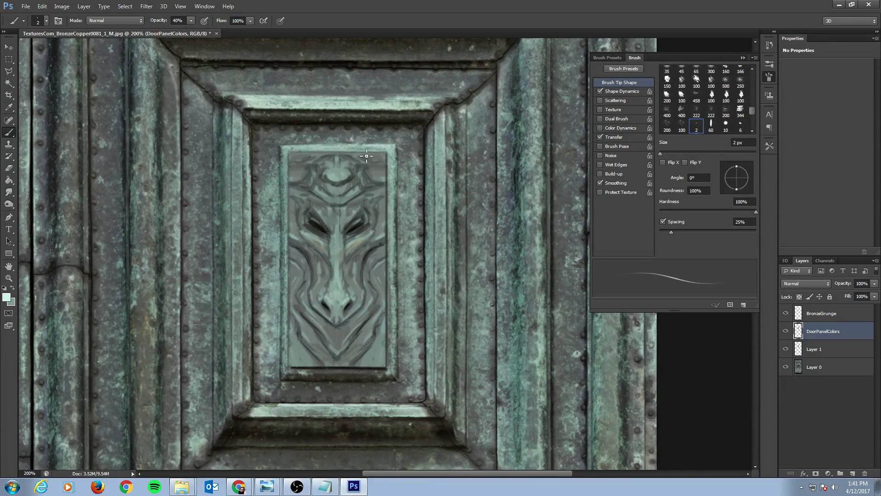
Choose the 149 px Rust-set1 brush from Brush Presets, reset colours, and reselect DoorPanelColors
{"action": "left_click", "coordinate": [819, 310]}
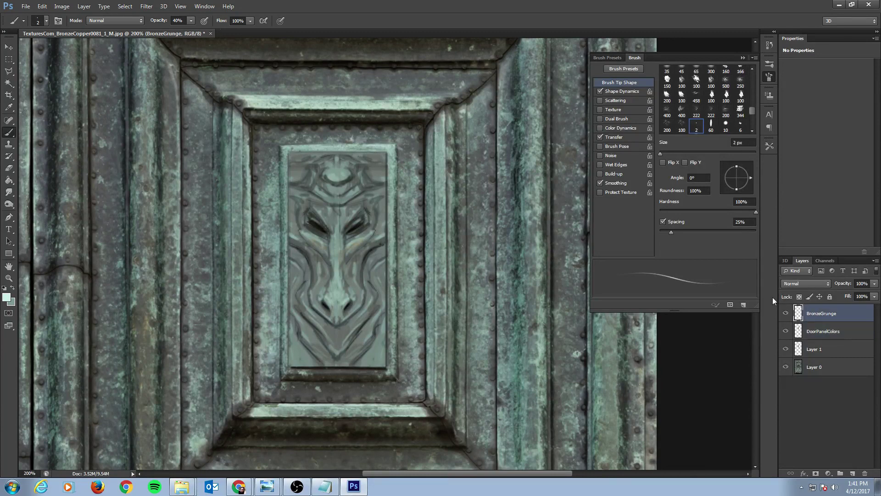
{"action": "left_click", "coordinate": [613, 57]}
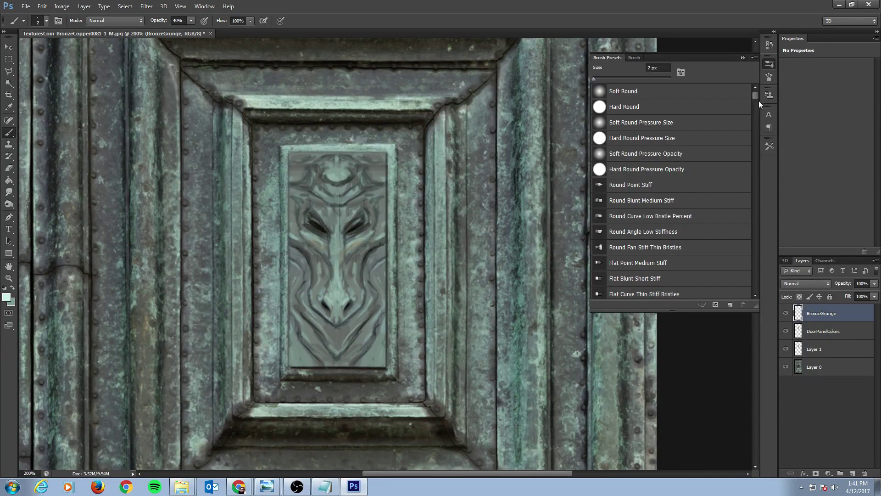
{"action": "left_click_drag", "start_coordinate": [755, 98], "coordinate": [747, 192]}
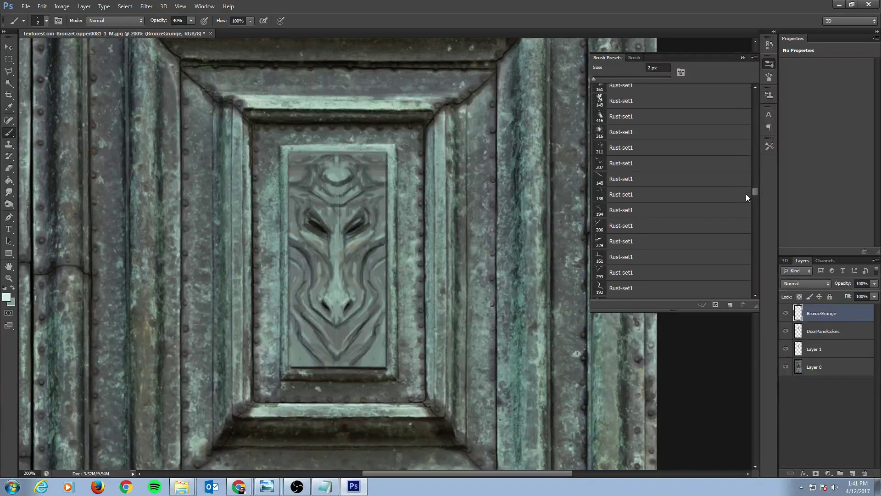
{"action": "left_click", "coordinate": [600, 125]}
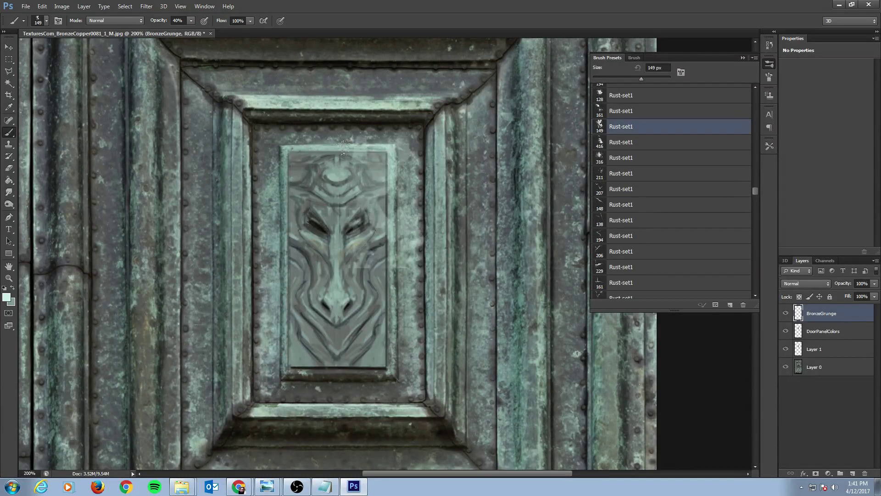
{"action": "key", "text": "alt+bracketleft"}
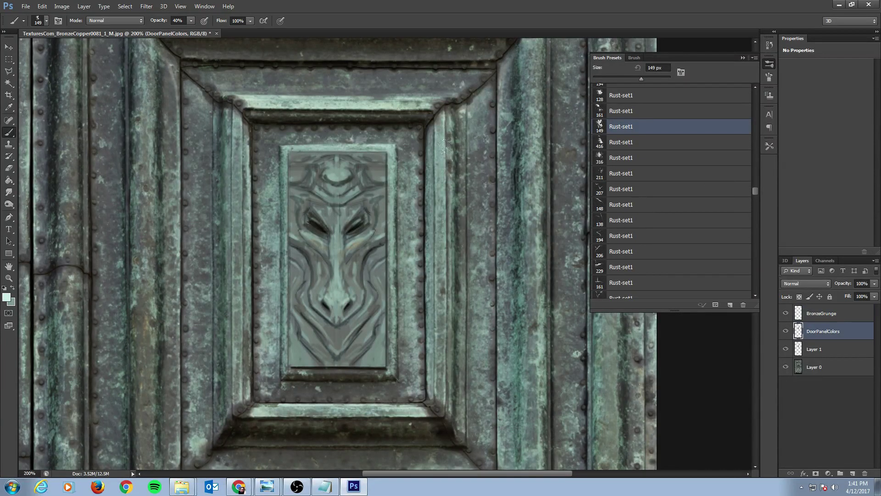
{"action": "left_click", "coordinate": [363, 158], "text": "alt"}
Set DoorPanelColors to Overlay blending, then select BronzeGrunge and dab rust grunge on the carving
{"action": "left_click", "coordinate": [816, 284]}
{"action": "left_click", "coordinate": [788, 157]}
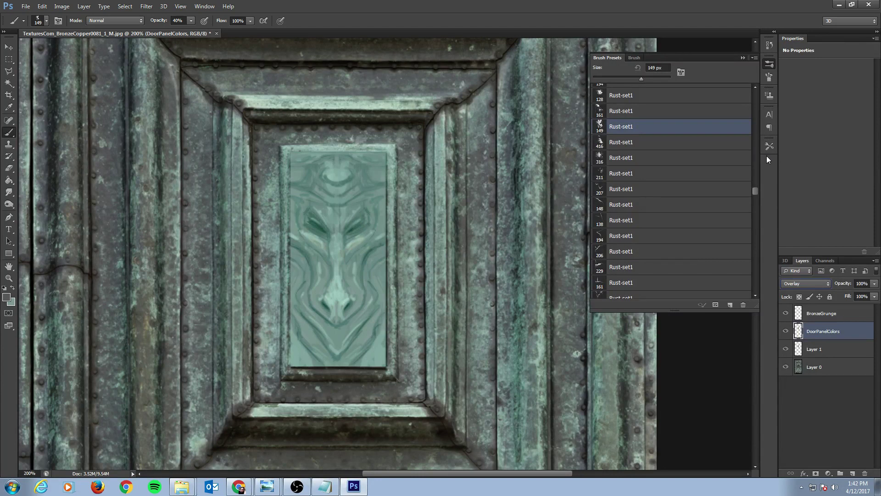
{"action": "left_click", "coordinate": [839, 316]}
{"action": "left_click", "coordinate": [362, 189]}
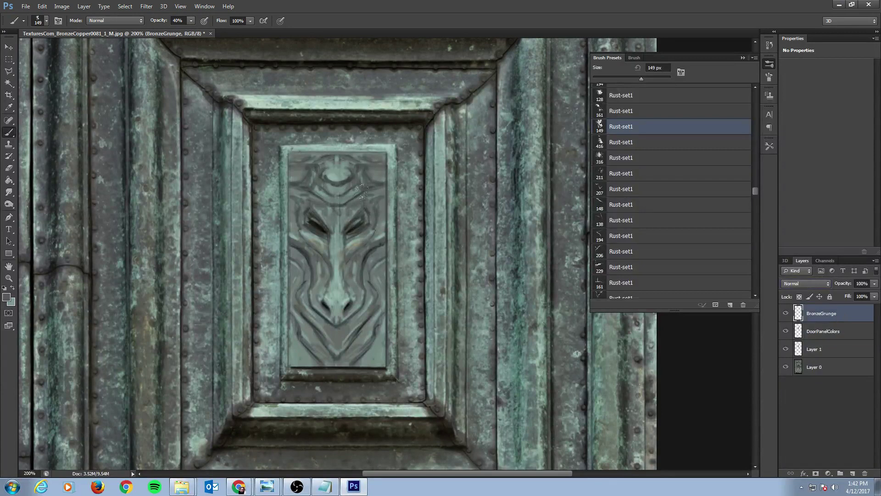
Preview BronzeGrunge blend modes from Overlay through Color Dodge, Linear Burn, Lighten and Vivid Light
{"action": "left_click", "coordinate": [821, 284]}
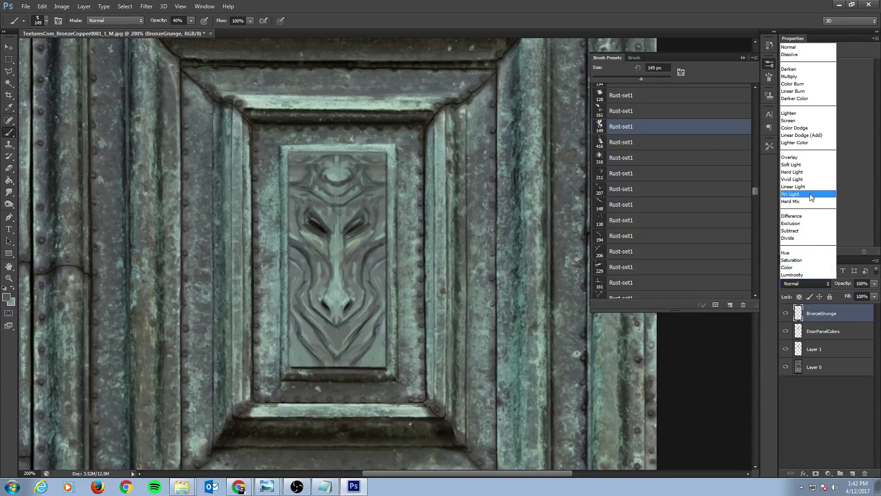
{"action": "left_click", "coordinate": [801, 151]}
{"action": "key", "text": "Up"}
{"action": "key", "text": "Up"}
{"action": "key", "text": "Up"}
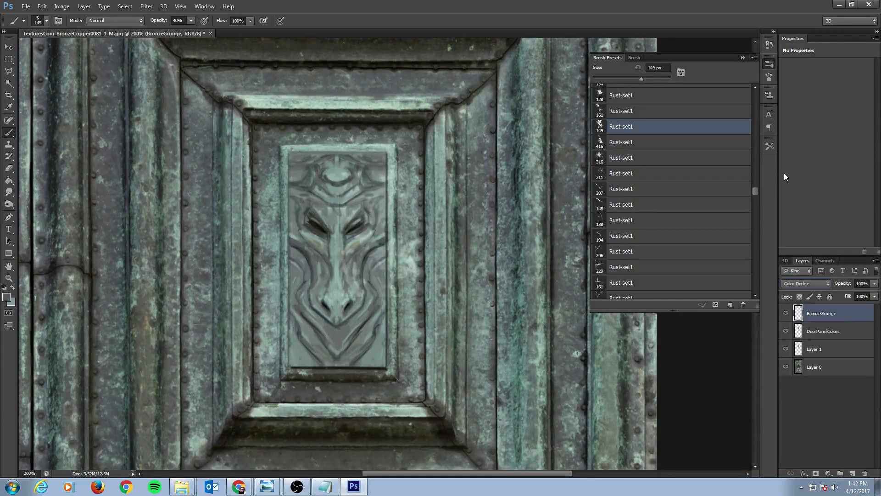
{"action": "key", "text": "Up"}
{"action": "key", "text": "Up"}
{"action": "key", "text": "Up"}
{"action": "key", "text": "Up"}
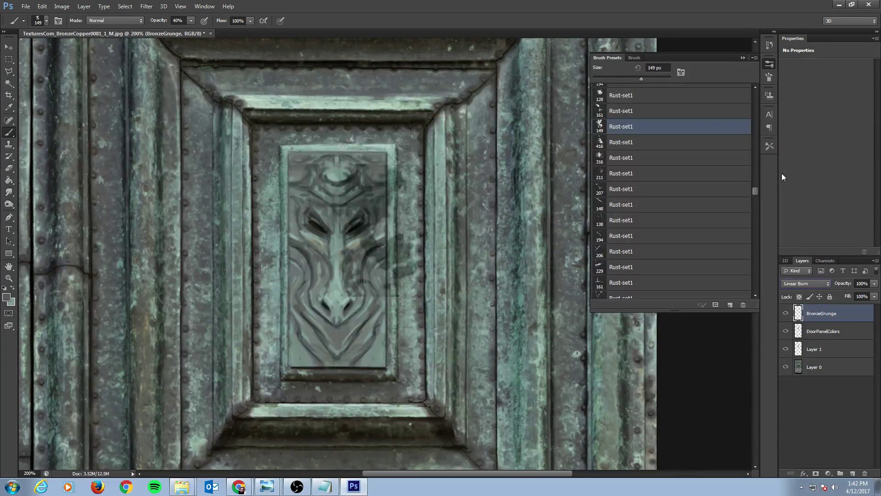
{"action": "key", "text": "Down"}
{"action": "key", "text": "Down"}
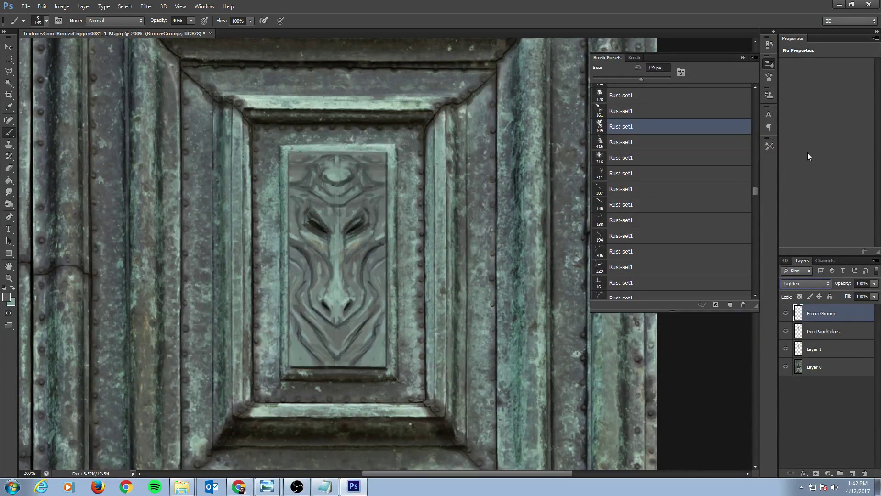
{"action": "key", "text": "Down"}
{"action": "key", "text": "Down"}
{"action": "key", "text": "Down"}
{"action": "key", "text": "Down"}
{"action": "key", "text": "Down"}
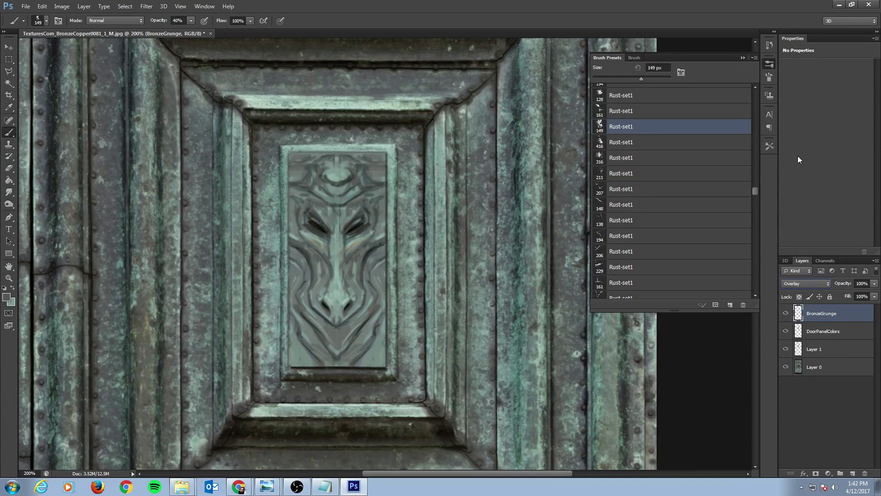
{"action": "key", "text": "Down"}
{"action": "key", "text": "Down"}
{"action": "key", "text": "Down"}
{"action": "key", "text": "Down"}
{"action": "key", "text": "Up"}
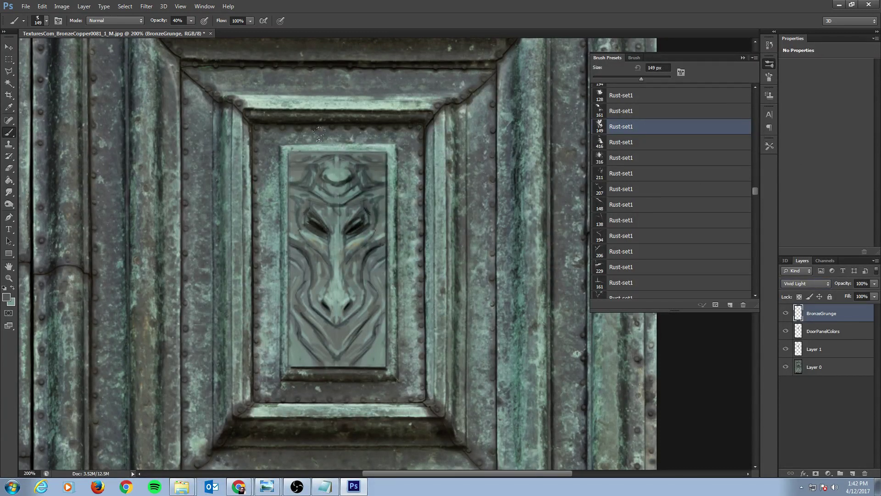
Choose the 416 px Rust-set1 brush and rotate its tip to 29°
{"action": "left_click", "coordinate": [633, 143]}
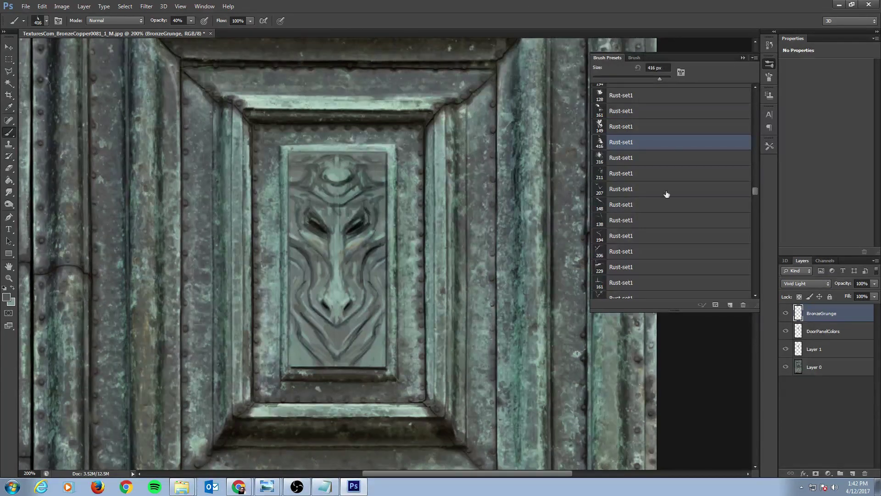
{"action": "left_click", "coordinate": [634, 58]}
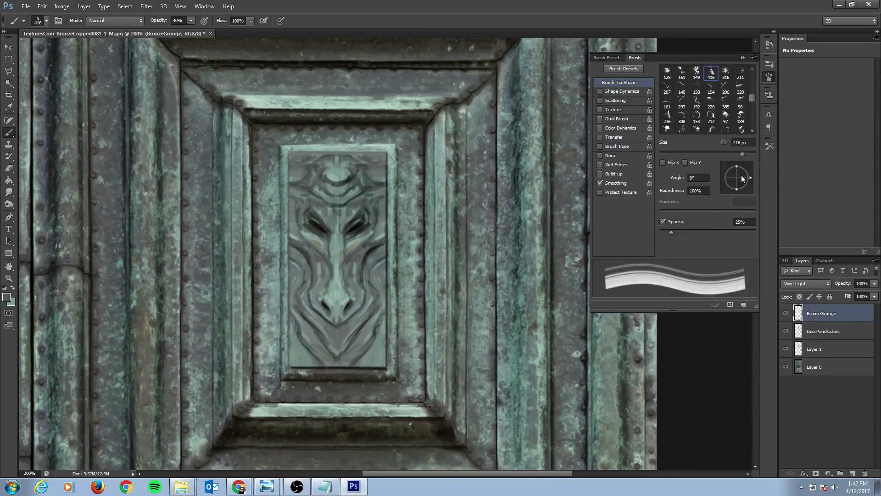
{"action": "left_click_drag", "start_coordinate": [742, 178], "coordinate": [750, 170]}
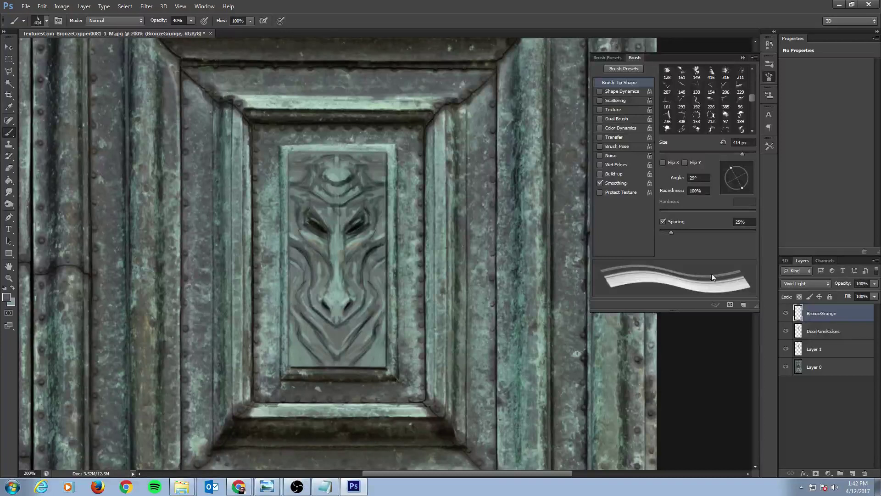
Switch BronzeGrunge to Multiply, then back to Normal blending
{"action": "left_click", "coordinate": [812, 282]}
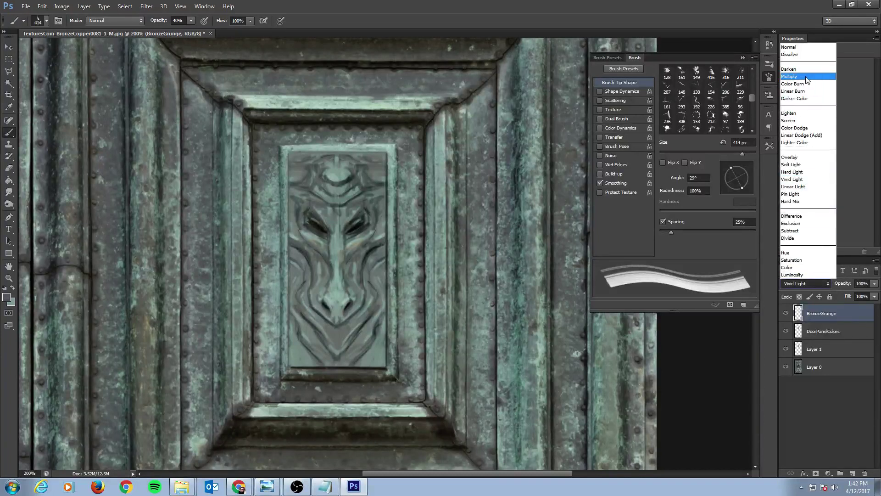
{"action": "left_click", "coordinate": [808, 76]}
{"action": "left_click", "coordinate": [819, 283]}
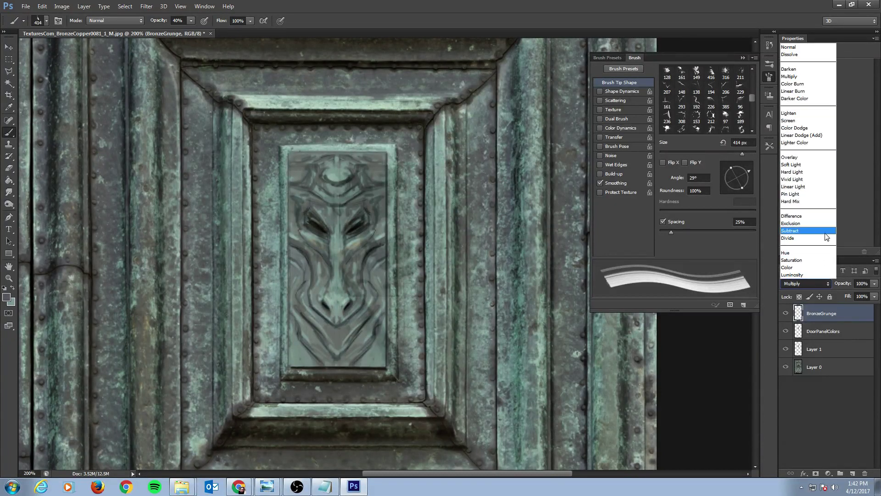
{"action": "left_click", "coordinate": [801, 52]}
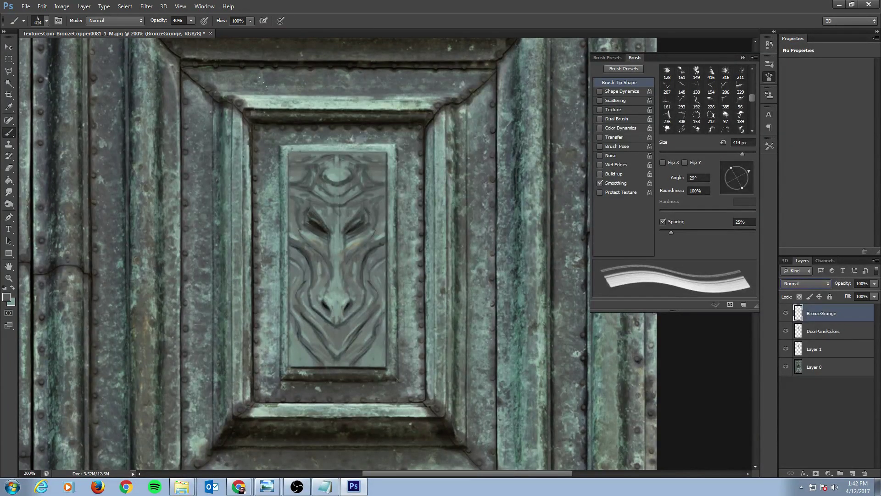
At 100% opacity, paint dark strokes across the relief using a sampled dark colour and the 226 px tip
{"action": "key", "text": "0"}
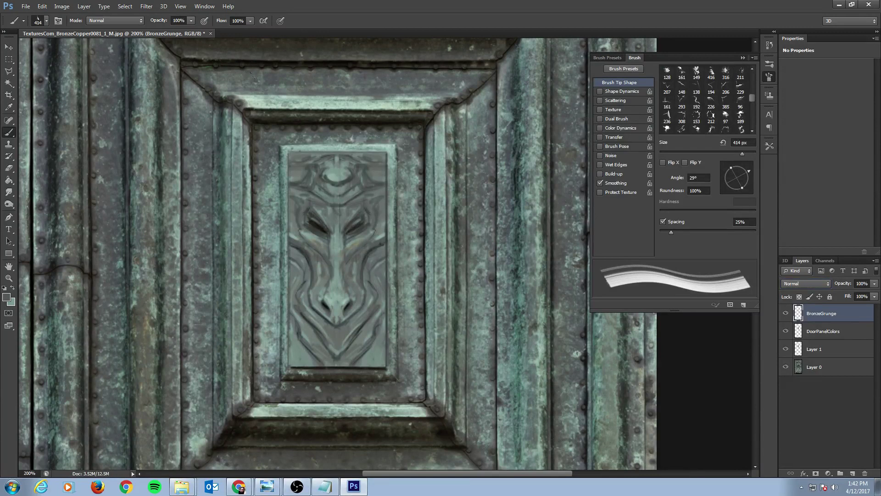
{"action": "left_click_drag", "start_coordinate": [312, 271], "coordinate": [386, 387]}
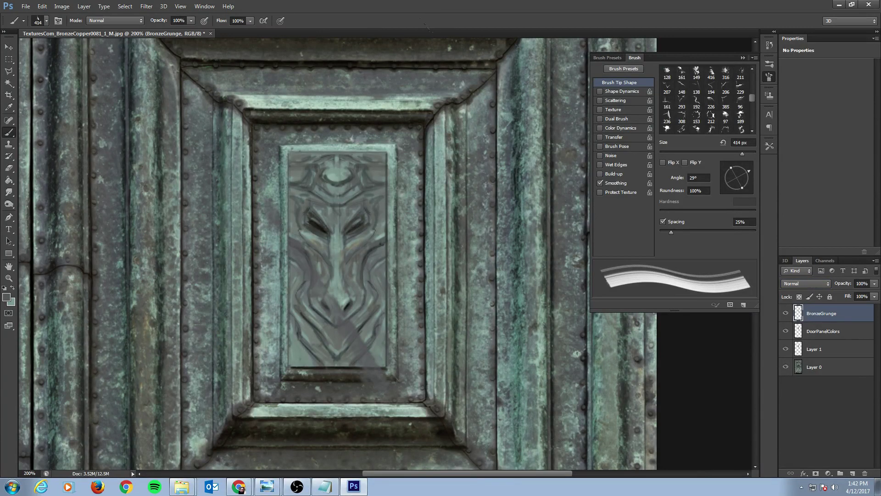
{"action": "left_click", "coordinate": [514, 179], "text": "alt"}
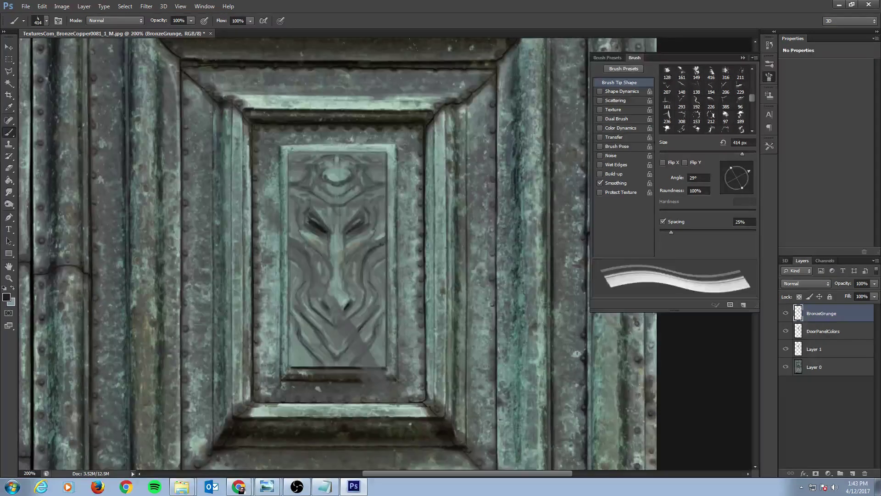
{"action": "left_click", "coordinate": [711, 101]}
{"action": "left_click_drag", "start_coordinate": [262, 183], "coordinate": [443, 214]}
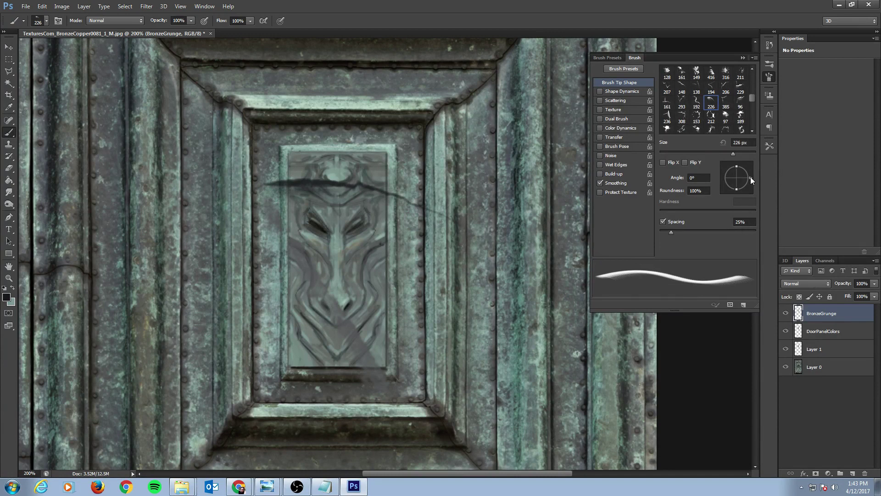
Rotate the tip to -35°, switch to the 153 px tip, and redo dark grunge strokes, undoing bad ones
{"action": "left_click_drag", "start_coordinate": [751, 179], "coordinate": [750, 187]}
{"action": "left_click_drag", "start_coordinate": [287, 241], "coordinate": [411, 363]}
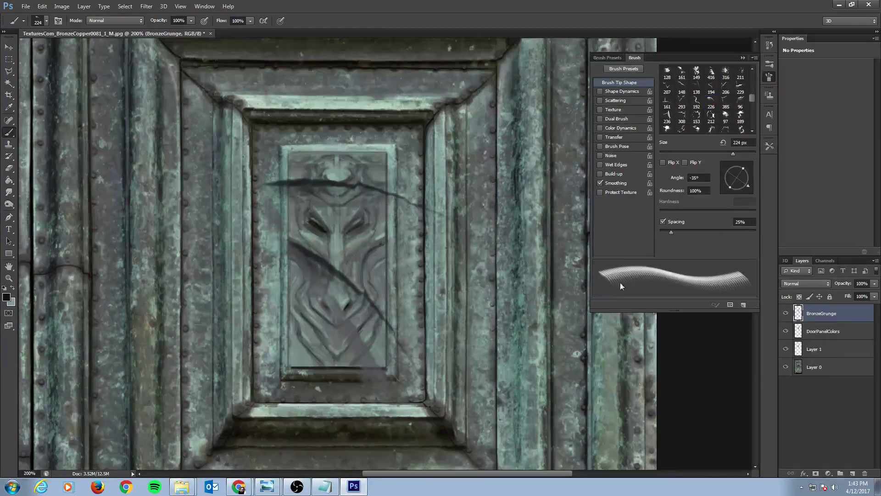
{"action": "key", "text": "ctrl+z"}
{"action": "left_click", "coordinate": [696, 117]}
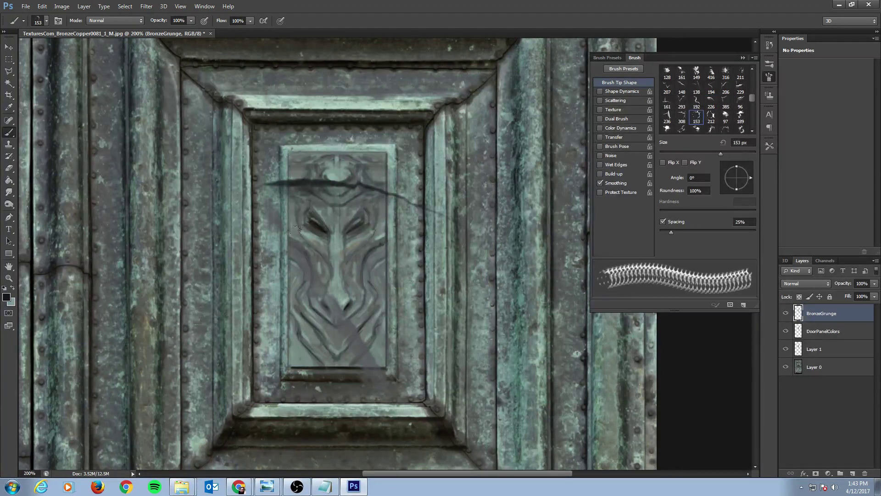
{"action": "left_click_drag", "start_coordinate": [349, 238], "coordinate": [377, 284]}
{"action": "key", "text": "ctrl+z"}
{"action": "left_click", "coordinate": [309, 251]}
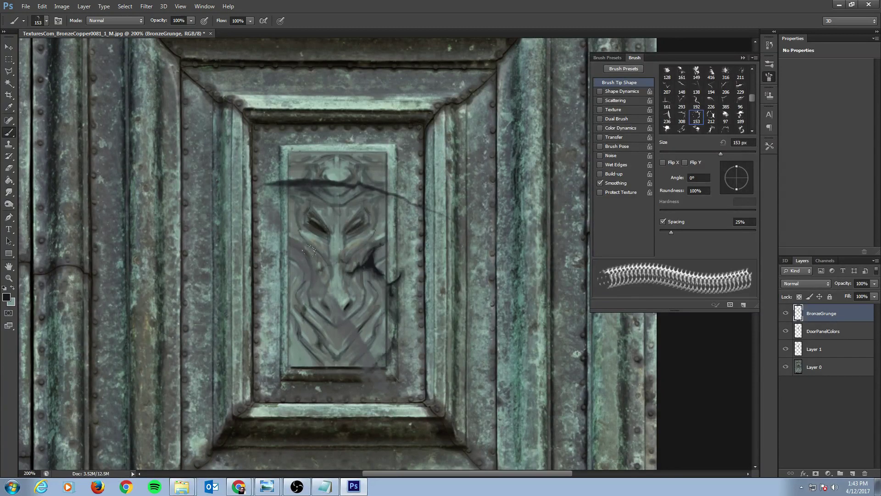
Step through the grunge layer's blend modes starting from Darken, via Multiply, Lighten and Screen
{"action": "left_click", "coordinate": [813, 283]}
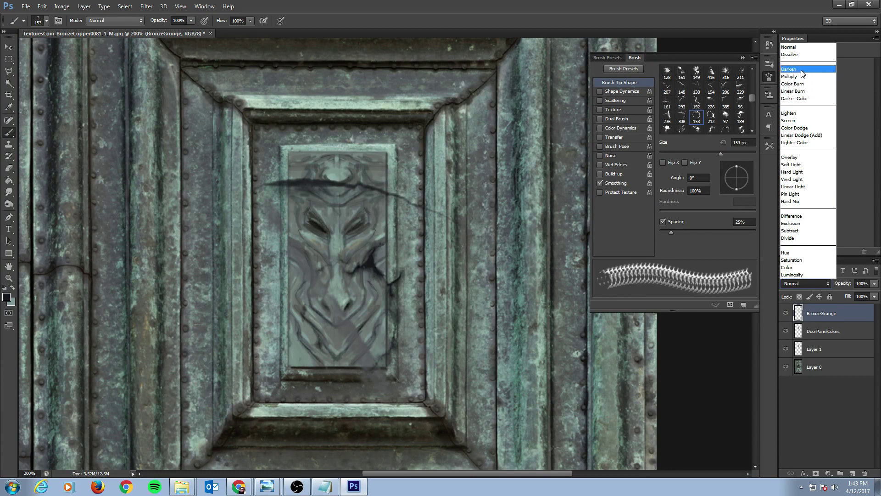
{"action": "left_click", "coordinate": [802, 73]}
{"action": "key", "text": "Down"}
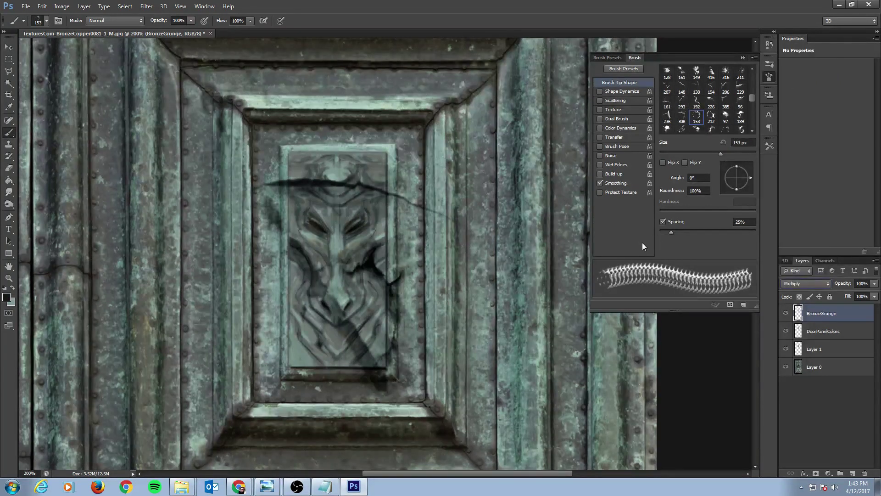
{"action": "key", "text": "Down"}
{"action": "key", "text": "Down"}
{"action": "key", "text": "Down"}
{"action": "key", "text": "Down"}
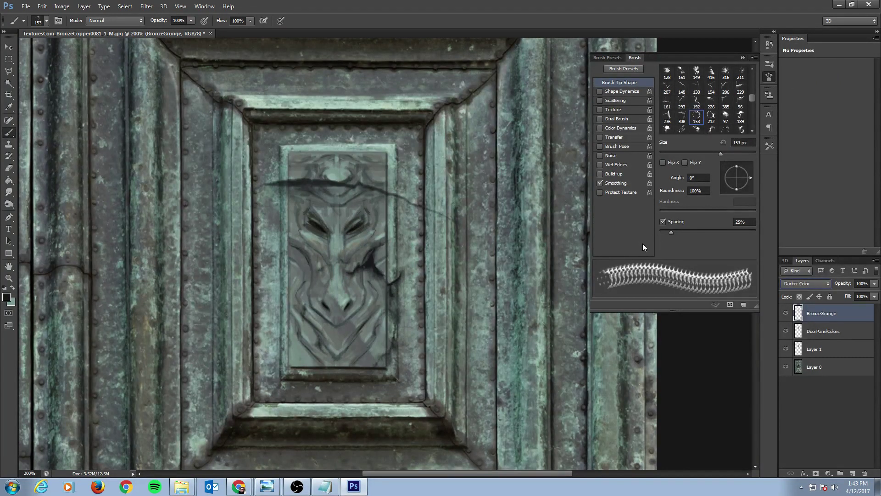
{"action": "key", "text": "Down"}
{"action": "key", "text": "Down"}
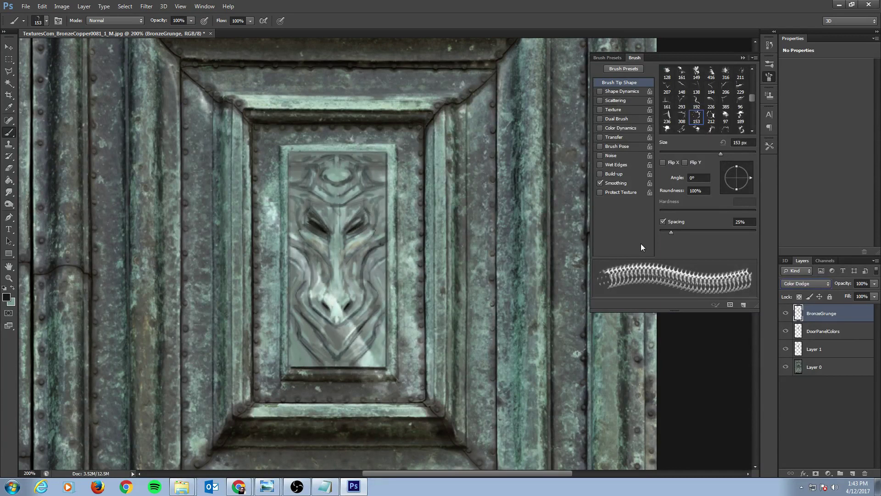
{"action": "key", "text": "Down"}
{"action": "key", "text": "Down"}
{"action": "key", "text": "Down"}
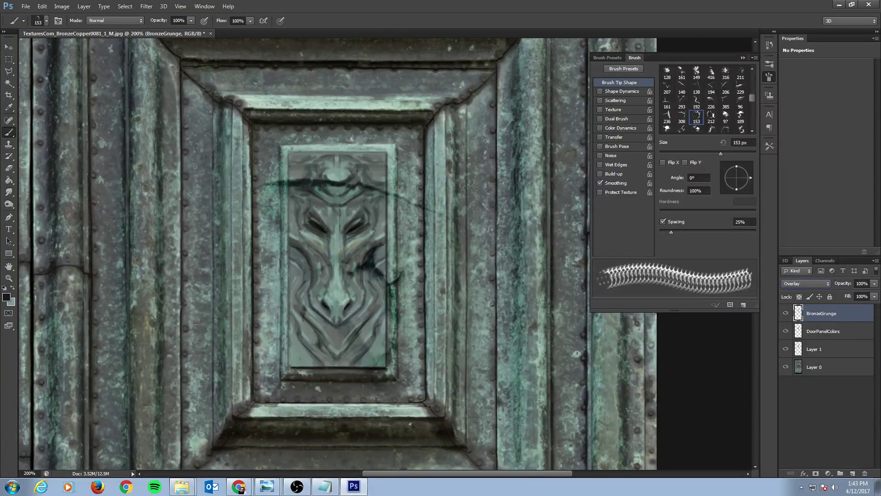
Paint teal streaks down the carved face's centre and over its upper area
{"action": "left_click_drag", "start_coordinate": [321, 195], "coordinate": [334, 244]}
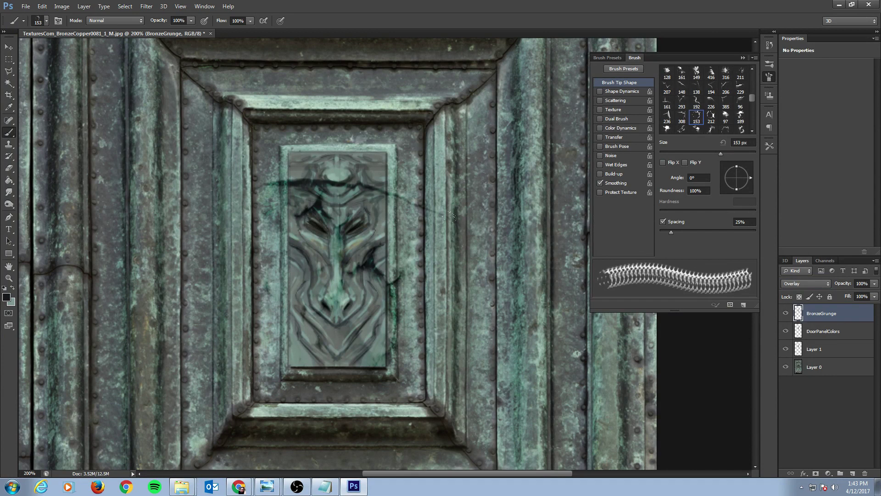
{"action": "key", "text": "x"}
{"action": "left_click_drag", "start_coordinate": [296, 153], "coordinate": [451, 235]}
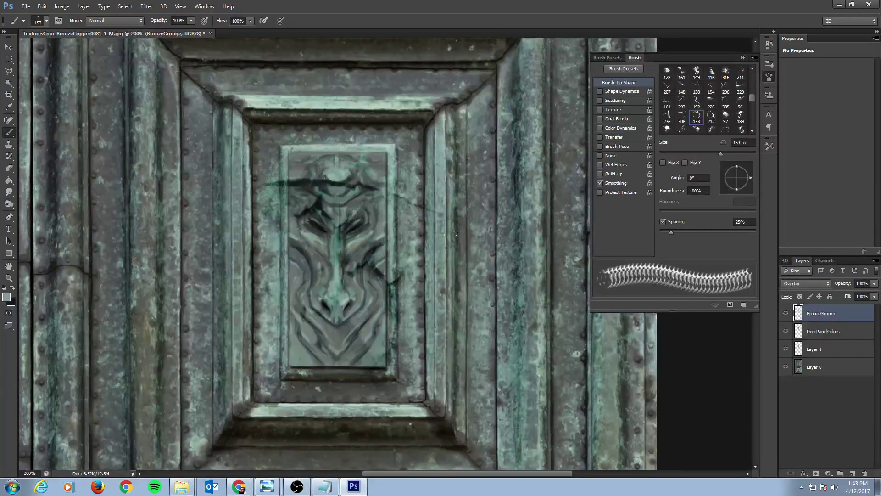
Sample a bronze colour and tint the carved face's centre with the 236 px tip
{"action": "left_click", "coordinate": [513, 254], "text": "alt"}
{"action": "left_click", "coordinate": [667, 117]}
{"action": "left_click_drag", "start_coordinate": [202, 157], "coordinate": [165, 149]}
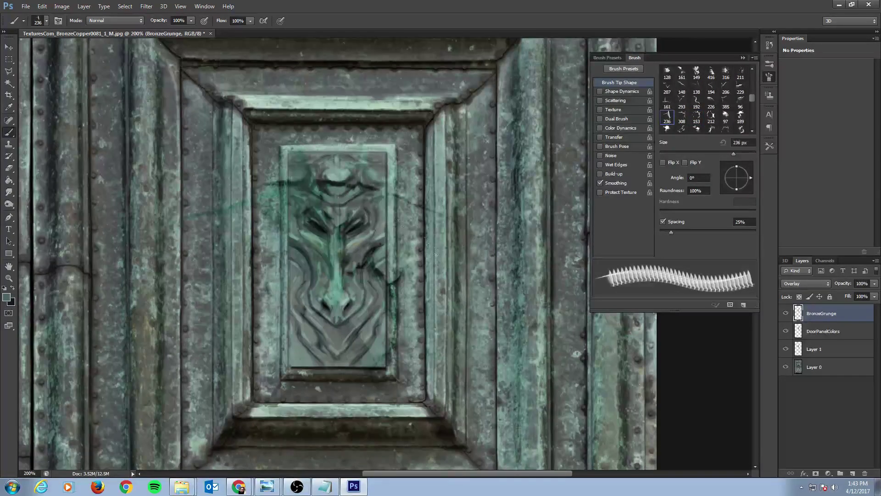
Erase part of the teal stroke atop the face with a 60 px eraser, undoing an extra erase
{"action": "key", "text": "e"}
{"action": "key", "text": "period"}
{"action": "key", "text": "period"}
{"action": "key", "text": "period"}
{"action": "key", "text": "period"}
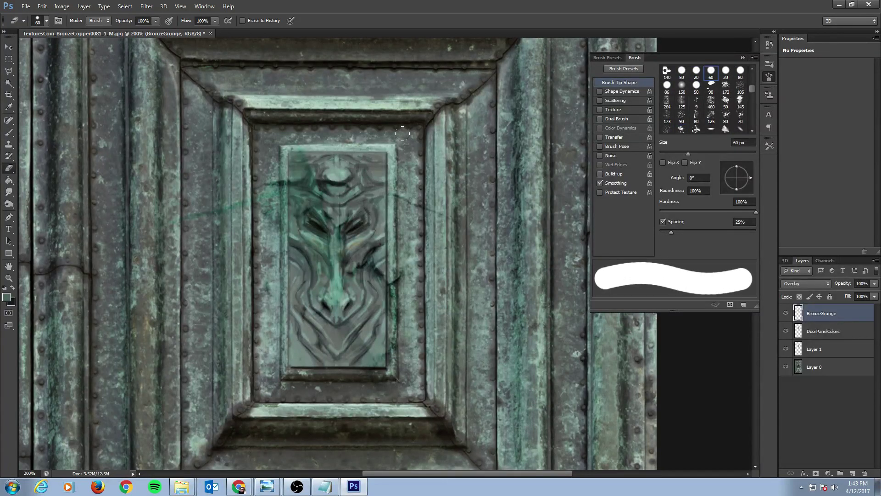
{"action": "mouse_move", "coordinate": [324, 143]}
{"action": "left_mouse_down"}
{"action": "mouse_move", "coordinate": [280, 148]}
{"action": "mouse_move", "coordinate": [212, 174]}
{"action": "mouse_move", "coordinate": [201, 257]}
{"action": "mouse_move", "coordinate": [177, 213]}
{"action": "mouse_move", "coordinate": [287, 332]}
{"action": "mouse_move", "coordinate": [169, 187]}
{"action": "left_mouse_up"}
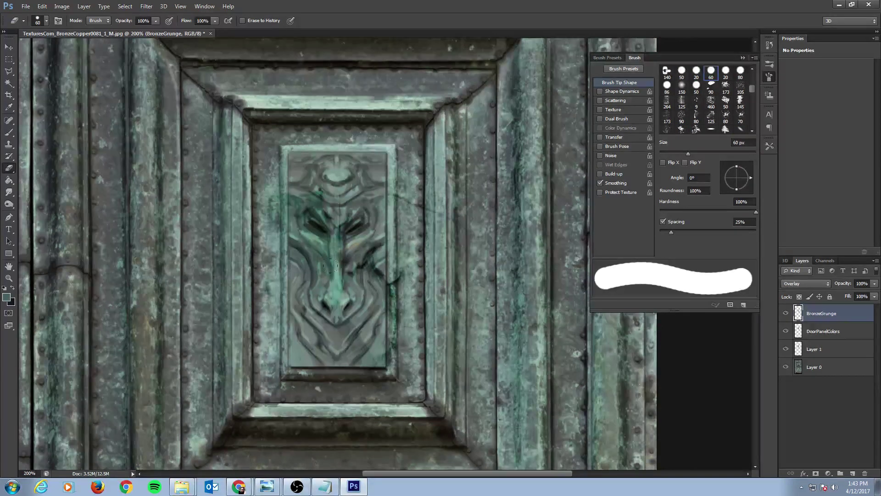
{"action": "left_click_drag", "start_coordinate": [368, 357], "coordinate": [365, 398]}
{"action": "key", "text": "ctrl+z"}
Fade the grunge layer to 67% opacity, zoom out, then load the 293 px and 316 px grunge tips
{"action": "left_click", "coordinate": [874, 284]}
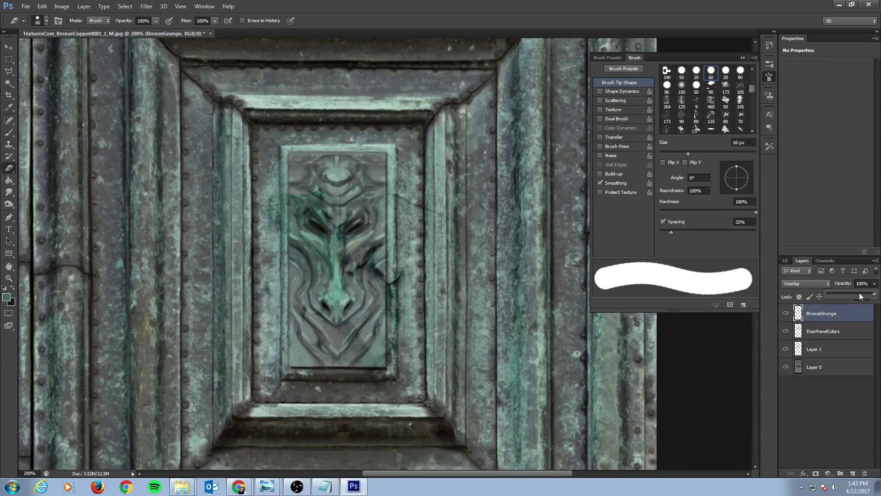
{"action": "left_click_drag", "start_coordinate": [861, 296], "coordinate": [875, 295]}
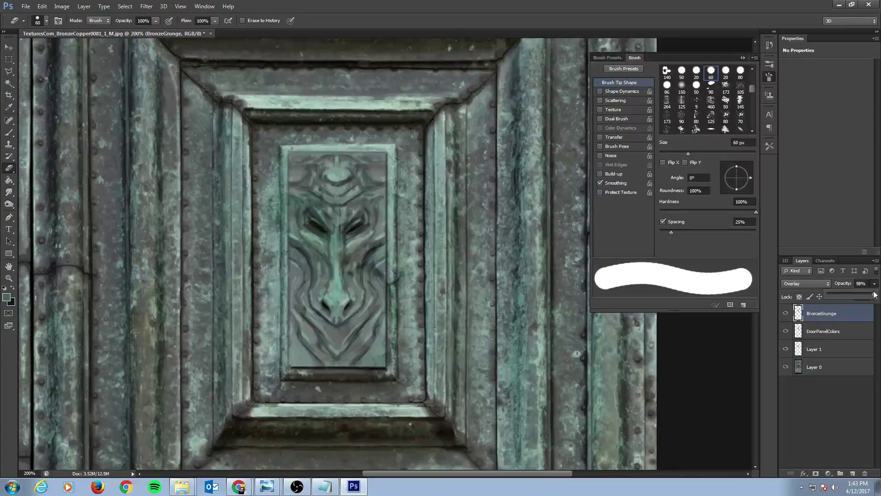
{"action": "key", "text": "b"}
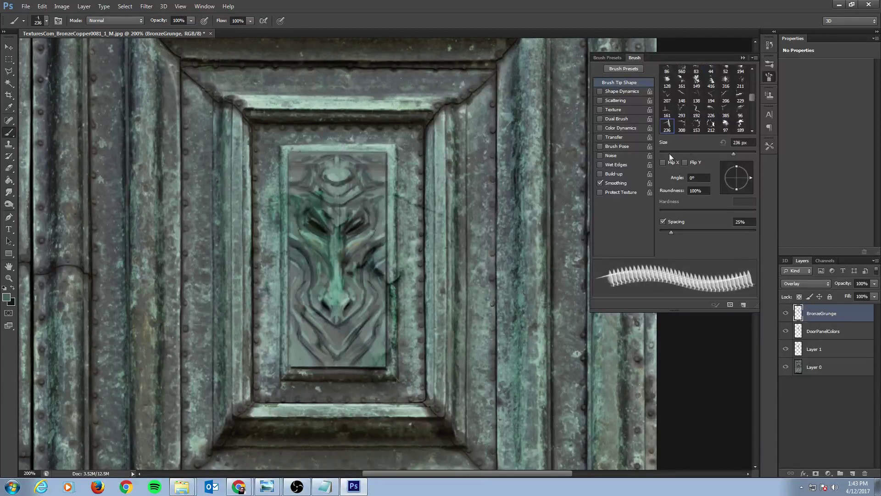
{"action": "left_click", "coordinate": [696, 96]}
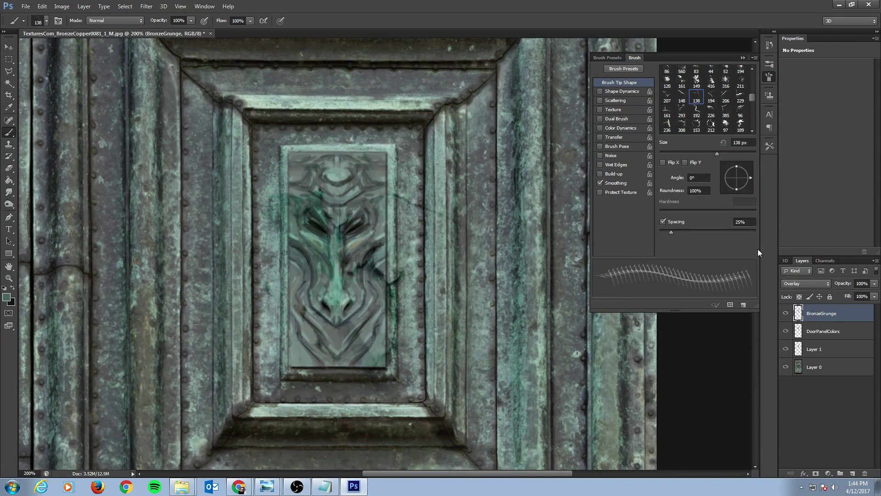
{"action": "key", "text": "ctrl+minus"}
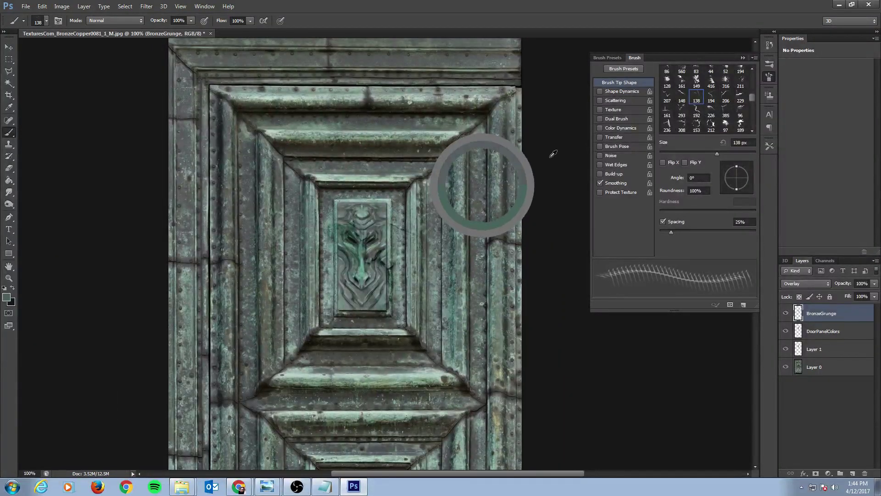
{"action": "left_click", "coordinate": [682, 111]}
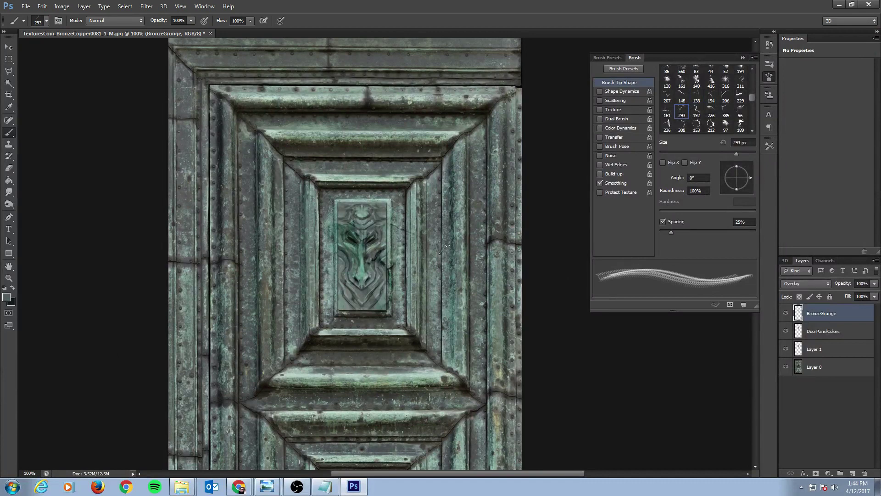
{"action": "left_click", "coordinate": [726, 82]}
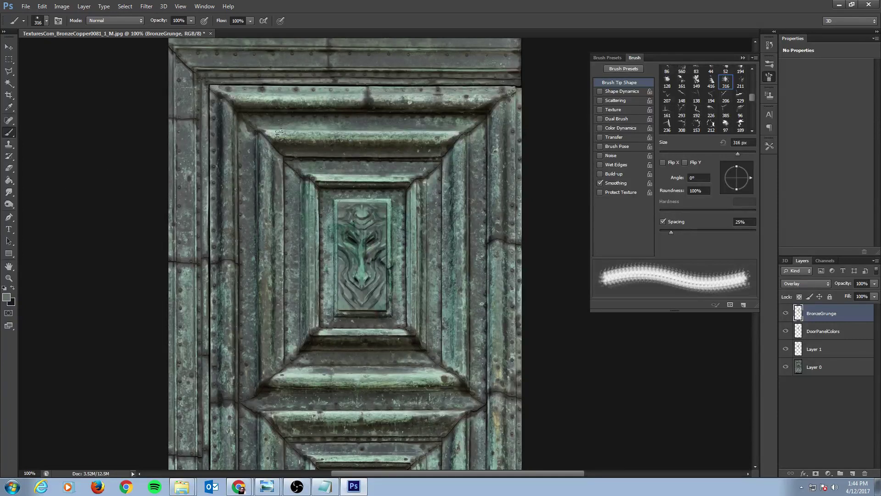
Set the foreground colour to a tan (H 45, S 33)
{"action": "left_click", "coordinate": [7, 298]}
{"action": "left_click", "coordinate": [630, 169]}
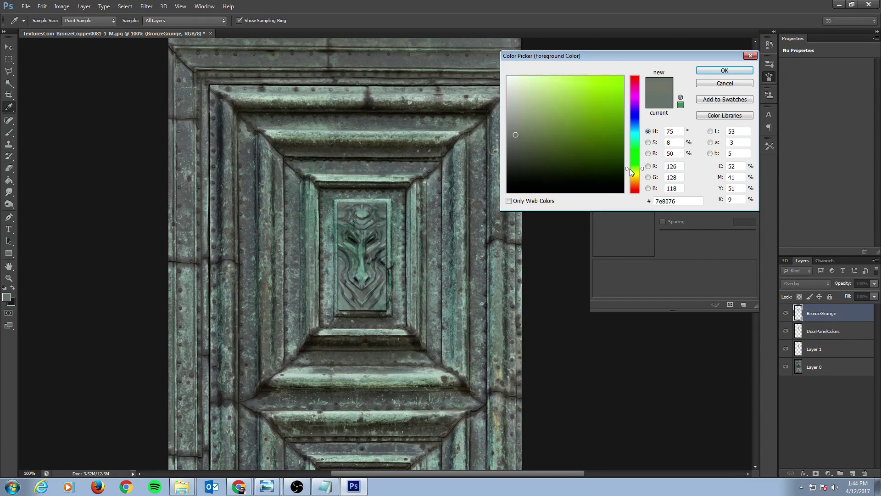
{"action": "left_click_drag", "start_coordinate": [630, 169], "coordinate": [630, 178]}
{"action": "left_click", "coordinate": [546, 134]}
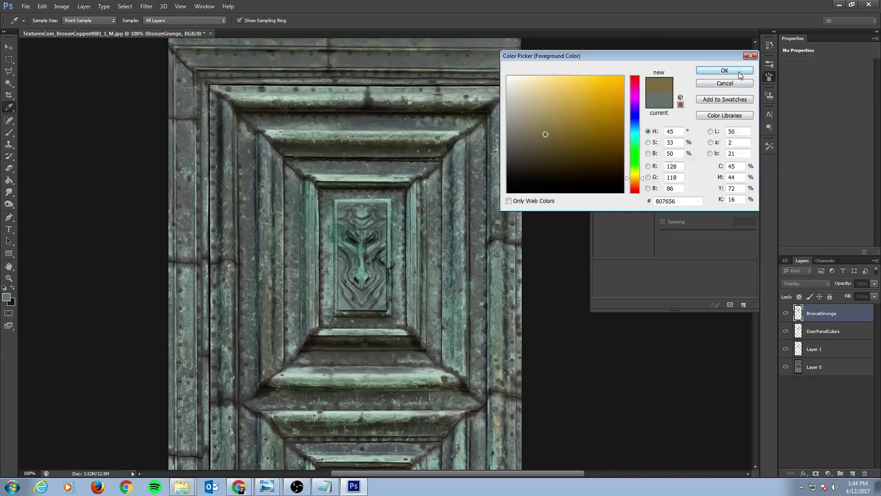
{"action": "left_click", "coordinate": [724, 71]}
{"action": "key", "text": "b"}
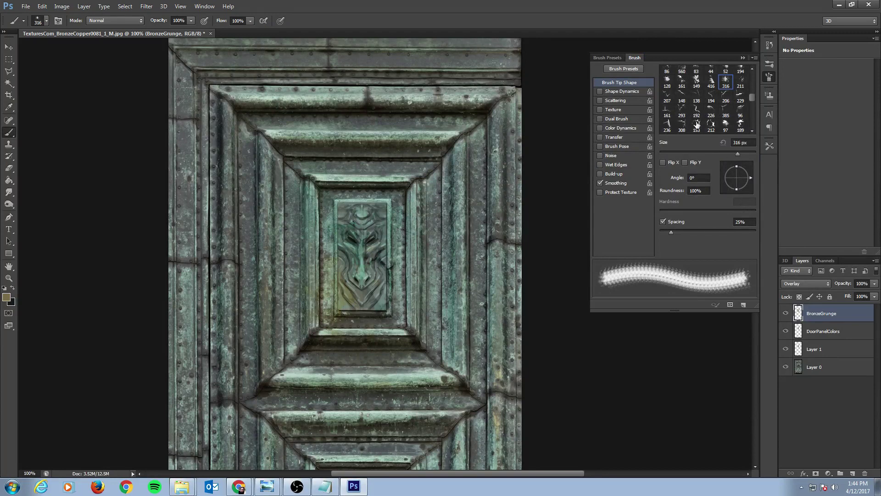
Pick the 149 px grunge tip, sample tan from the door, and paint a tan stroke across the carved face
{"action": "left_click", "coordinate": [682, 98]}
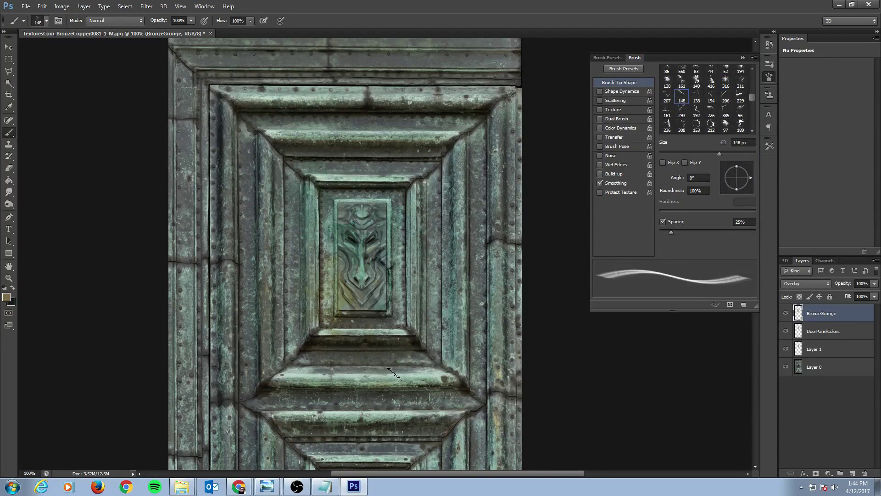
{"action": "left_click", "coordinate": [696, 81]}
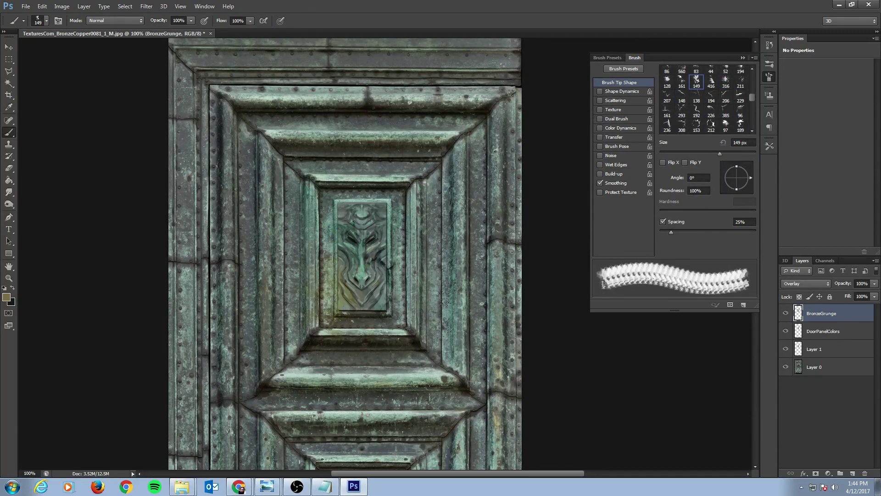
{"action": "left_click_drag", "start_coordinate": [480, 296], "coordinate": [463, 223]}
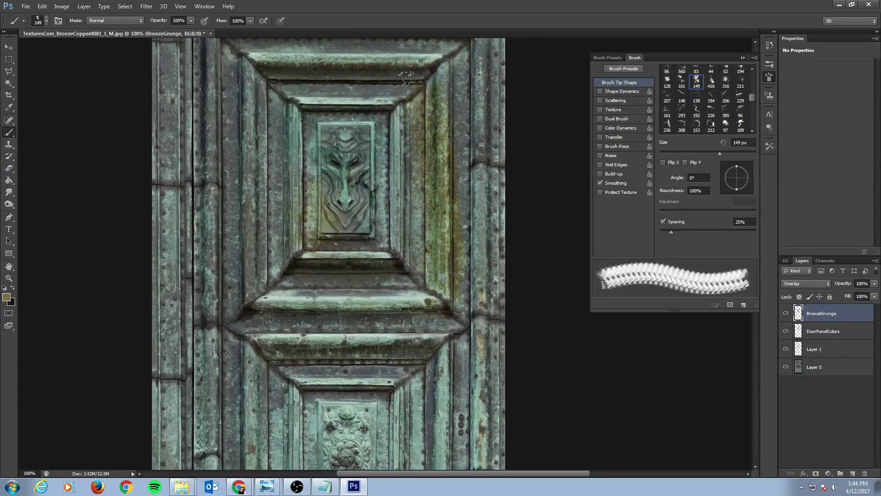
{"action": "left_click", "coordinate": [463, 136], "text": "alt"}
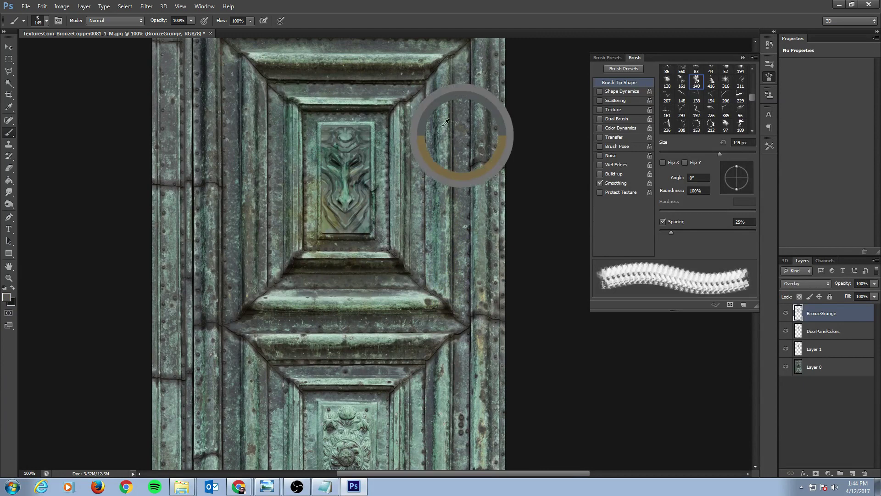
{"action": "left_click", "coordinate": [479, 342], "text": "alt"}
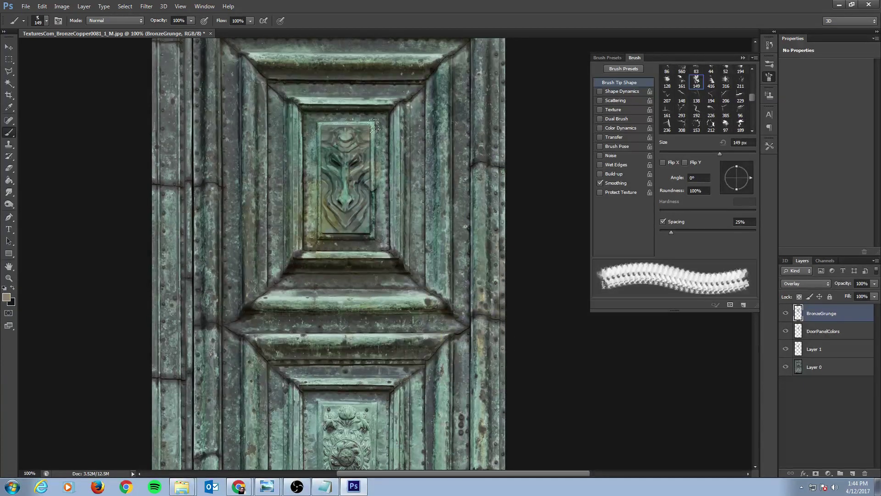
{"action": "left_click_drag", "start_coordinate": [340, 130], "coordinate": [375, 125]}
{"action": "scroll", "coordinate": [264, 275], "scroll_direction": "down", "scroll_amount": 3}
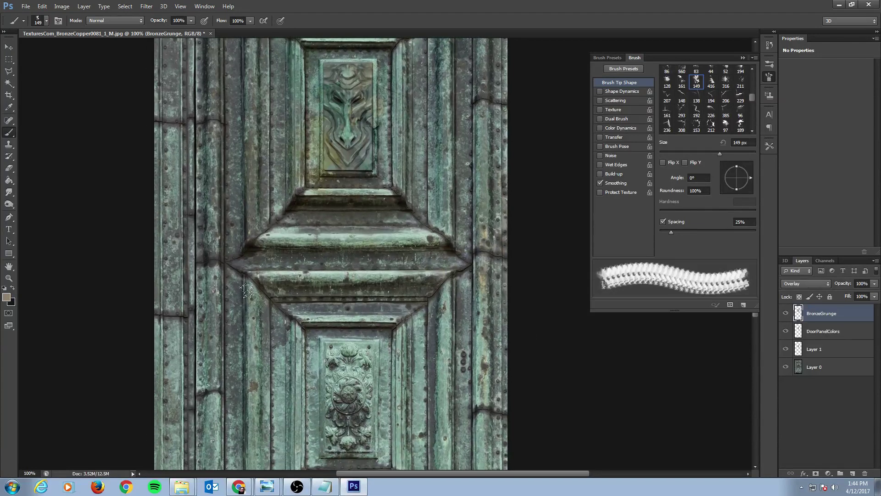
{"action": "scroll", "coordinate": [321, 257], "scroll_direction": "up", "scroll_amount": 5}
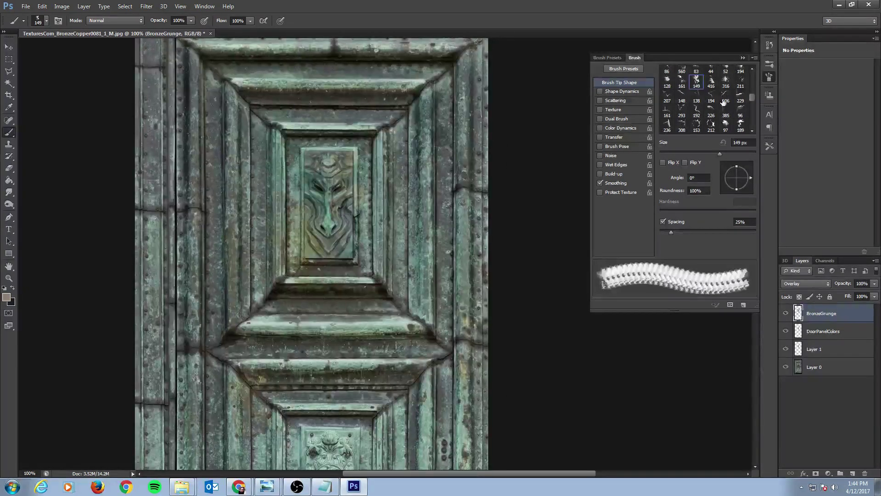
{"action": "scroll", "coordinate": [753, 95], "scroll_direction": "up", "scroll_amount": 2}
{"action": "scroll", "coordinate": [754, 95], "scroll_direction": "down", "scroll_amount": 1}
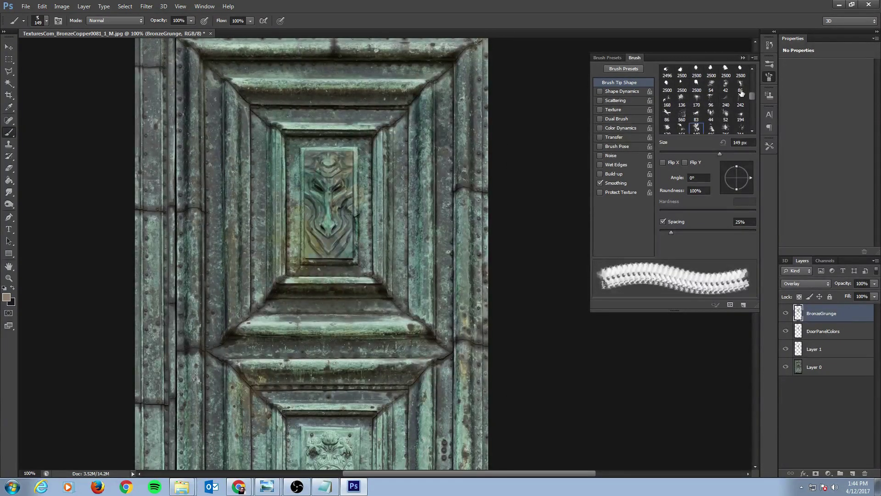
Try the 2500 px tip, undo and restore recent painting steps, and shrink the brush
{"action": "left_click", "coordinate": [726, 71]}
{"action": "key", "text": "ctrl+alt+z"}
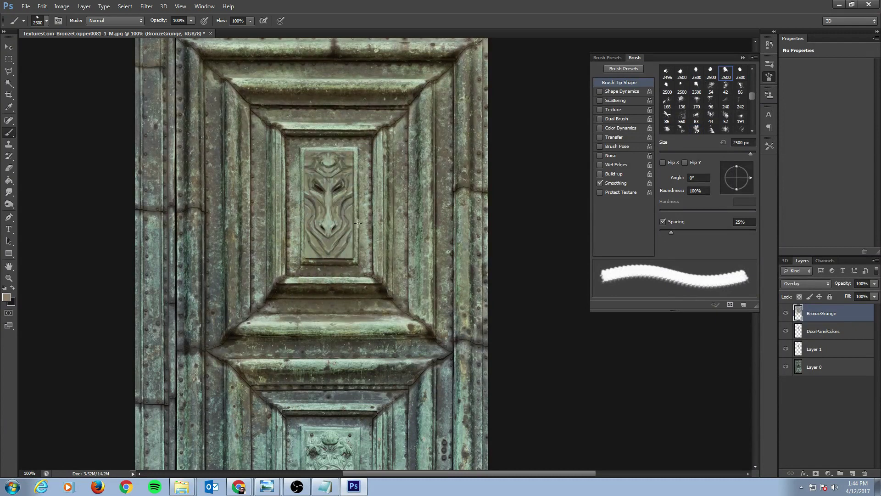
{"action": "key", "text": "ctrl+alt+z"}
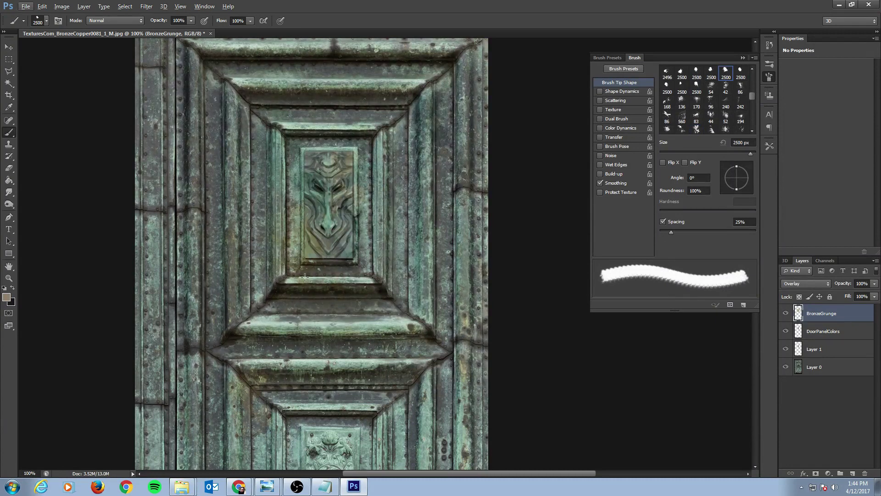
{"action": "key", "text": "alt+w"}
{"action": "key", "text": "Escape"}
{"action": "key", "text": "ctrl+shift+z"}
{"action": "key", "text": "bracketleft"}
{"action": "key", "text": "bracketleft"}
{"action": "key", "text": "bracketleft"}
{"action": "key", "text": "bracketleft"}
{"action": "key", "text": "bracketleft"}
Settle on the 136 px brush tip after trying the 54 px and 42 px tips
{"action": "left_click", "coordinate": [712, 89]}
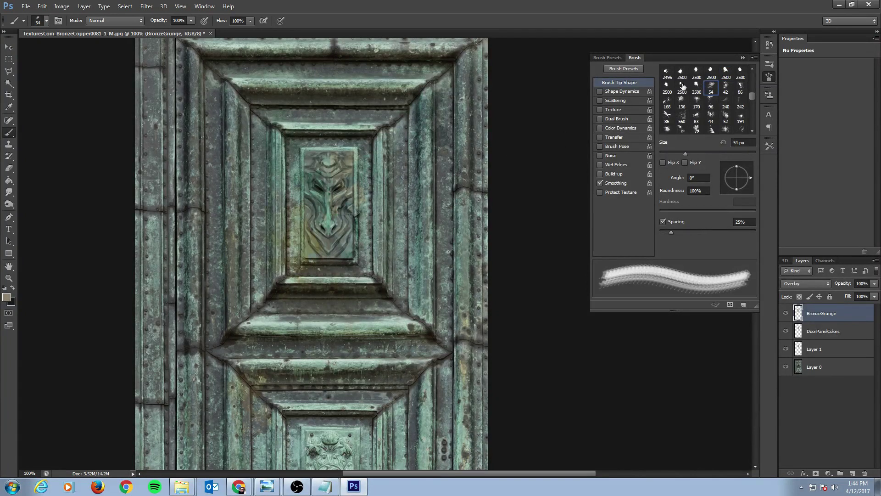
{"action": "left_click", "coordinate": [741, 87]}
{"action": "left_click", "coordinate": [726, 87]}
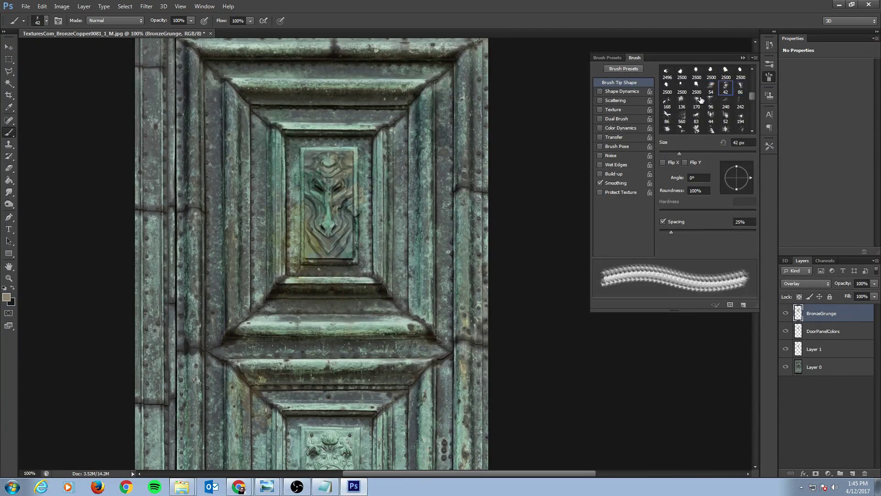
{"action": "left_click", "coordinate": [681, 101]}
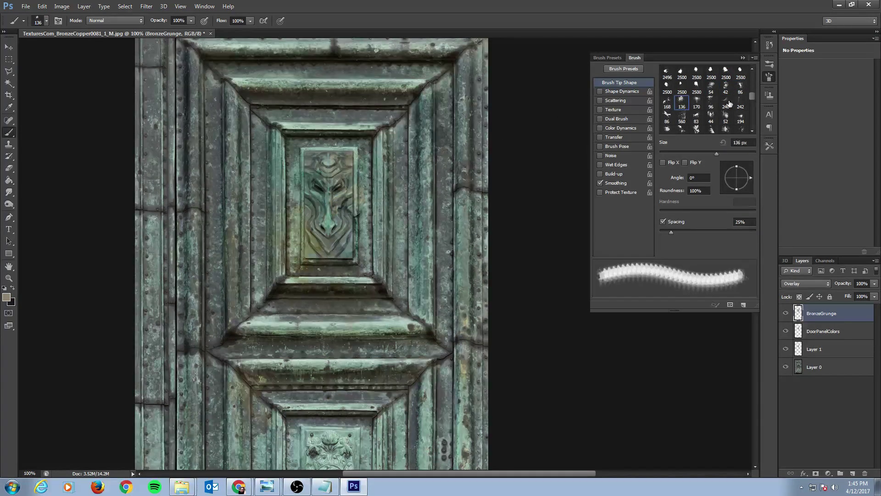
Load the 560 px grunge tip flipped vertically, sample grey from the door, and begin choosing a foreground colour
{"action": "left_click", "coordinate": [726, 115]}
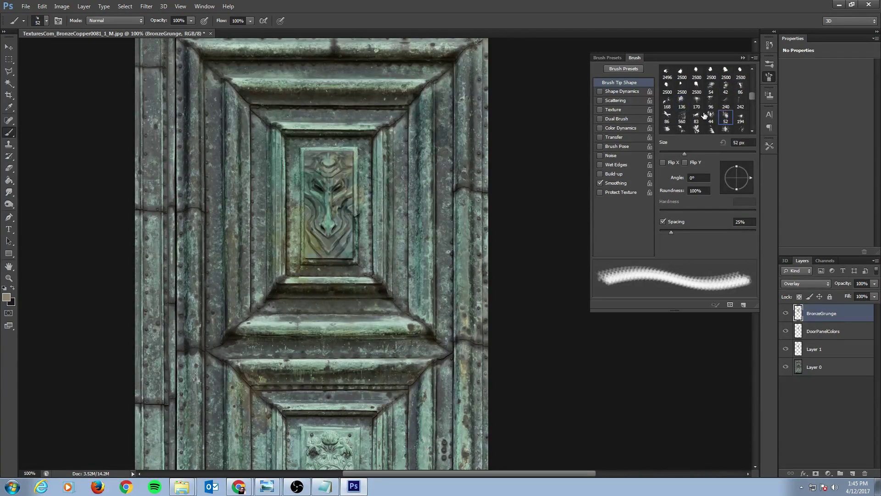
{"action": "left_click", "coordinate": [681, 116]}
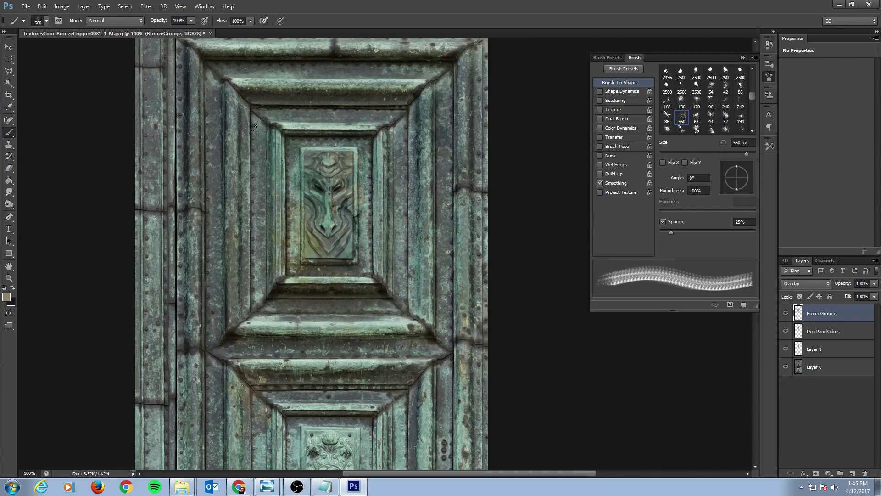
{"action": "left_click", "coordinate": [270, 113], "text": "alt"}
{"action": "left_click", "coordinate": [684, 163]}
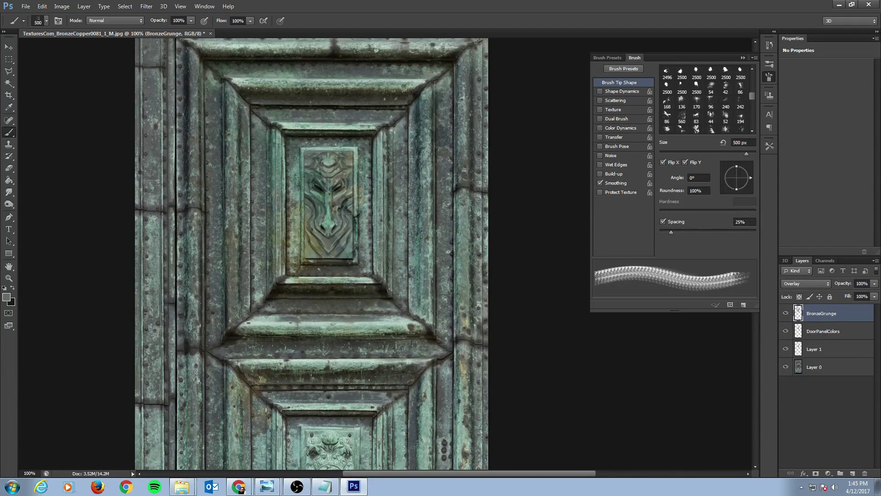
{"action": "left_click", "coordinate": [6, 297]}
Confirm the pale green and dab patina along the upper-left frame and, at 400 px, around the centre panel
{"action": "left_click", "coordinate": [530, 115]}
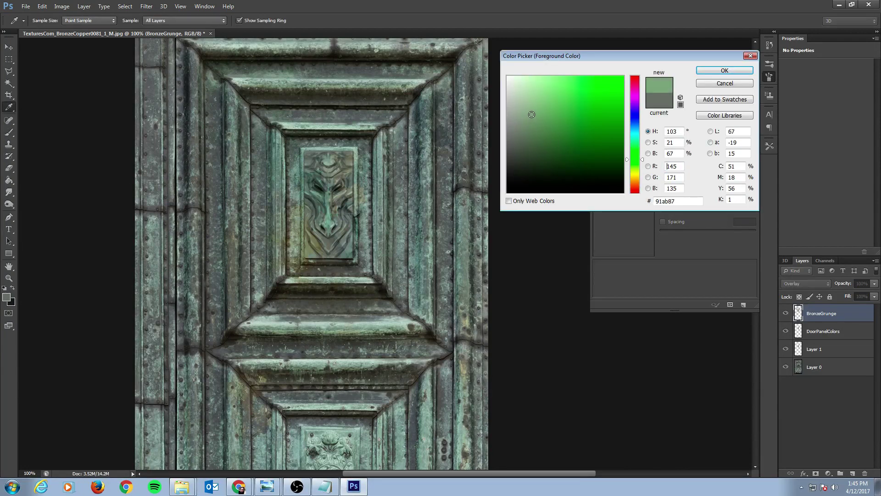
{"action": "left_click", "coordinate": [724, 70]}
{"action": "left_click_drag", "start_coordinate": [207, 68], "coordinate": [223, 112]}
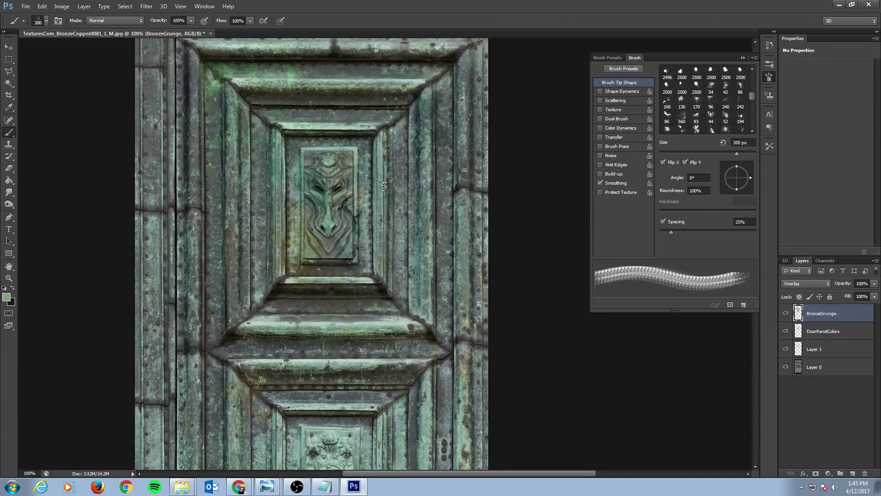
{"action": "key", "text": "bracketright"}
{"action": "key", "text": "bracketright"}
{"action": "left_click", "coordinate": [663, 162]}
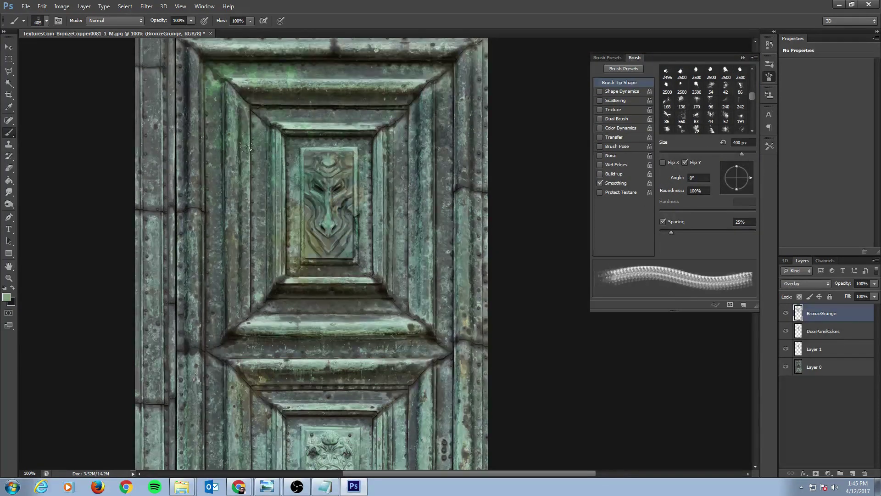
{"action": "left_click_drag", "start_coordinate": [330, 179], "coordinate": [365, 230]}
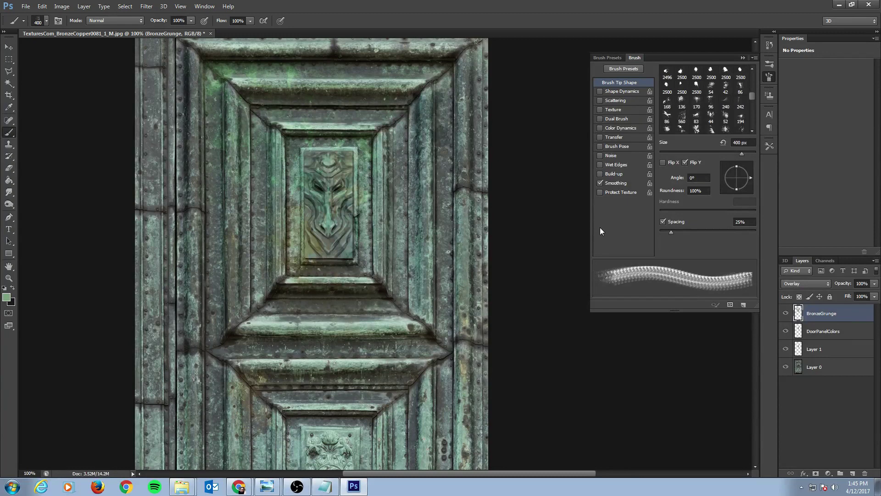
Flip the tip horizontally only, rotate it to 90°, and shrink the brush to 250 px
{"action": "left_click", "coordinate": [685, 162]}
{"action": "left_click", "coordinate": [663, 162]}
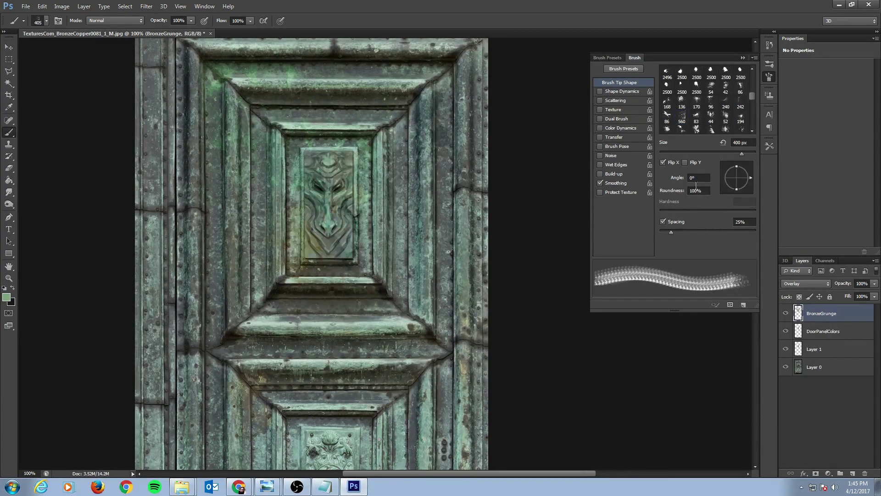
{"action": "left_click_drag", "start_coordinate": [744, 178], "coordinate": [737, 166]}
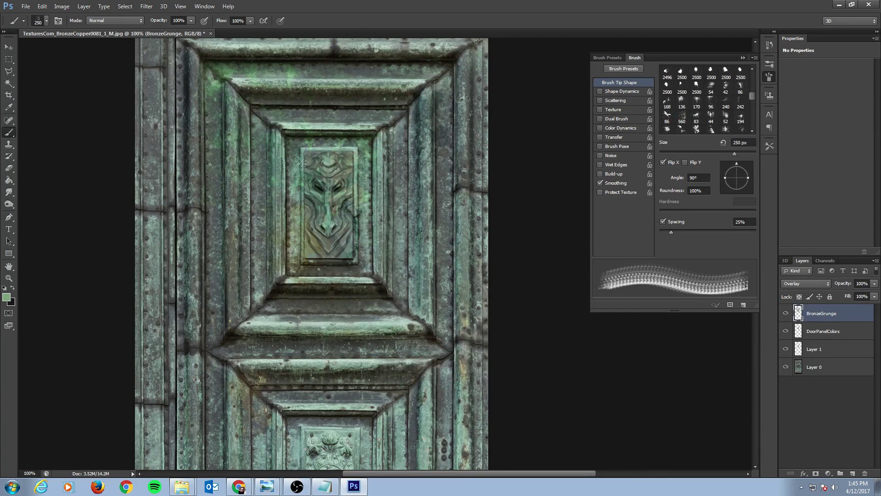
{"action": "key", "text": "bracketleft"}
{"action": "key", "text": "bracketleft"}
{"action": "key", "text": "bracketleft"}
{"action": "key", "text": "bracketleft"}
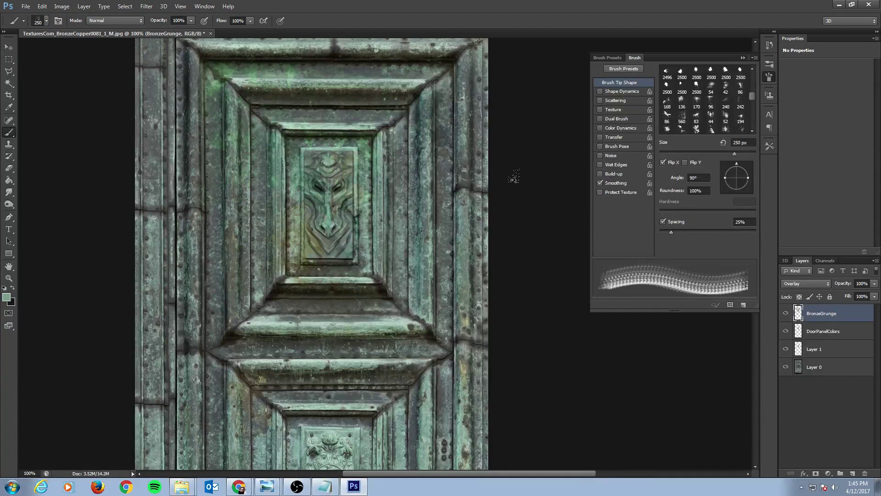
Change the foreground colour to a pale grey-teal
{"action": "left_click", "coordinate": [7, 297]}
{"action": "left_click", "coordinate": [635, 133]}
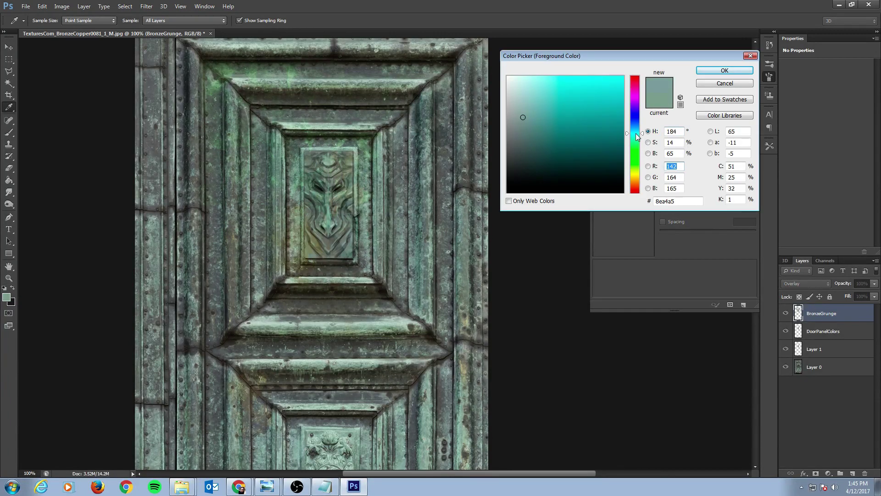
{"action": "left_click", "coordinate": [537, 109]}
{"action": "left_click", "coordinate": [725, 70]}
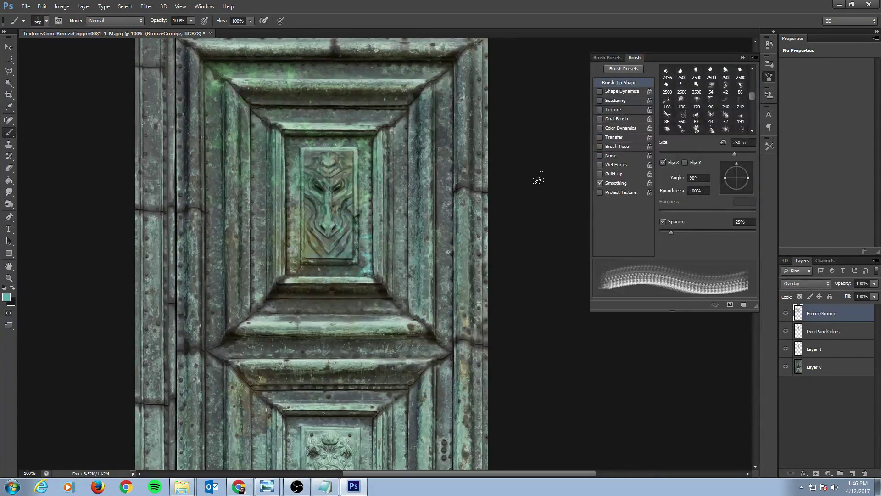
Zoom out, nudge the BronzeGrunge overlay slightly upward, and return to 100% zoom
{"action": "scroll", "coordinate": [452, 185], "scroll_direction": "down", "scroll_amount": 3}
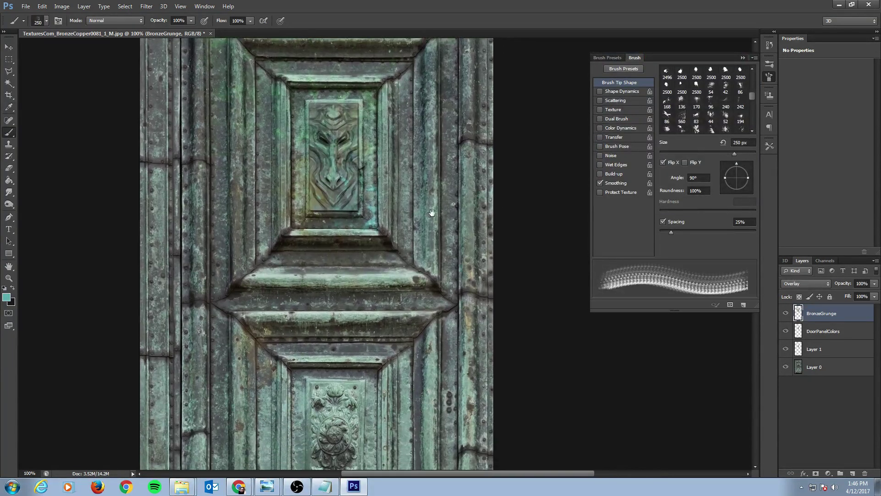
{"action": "scroll", "coordinate": [435, 218], "scroll_direction": "down", "scroll_amount": 1}
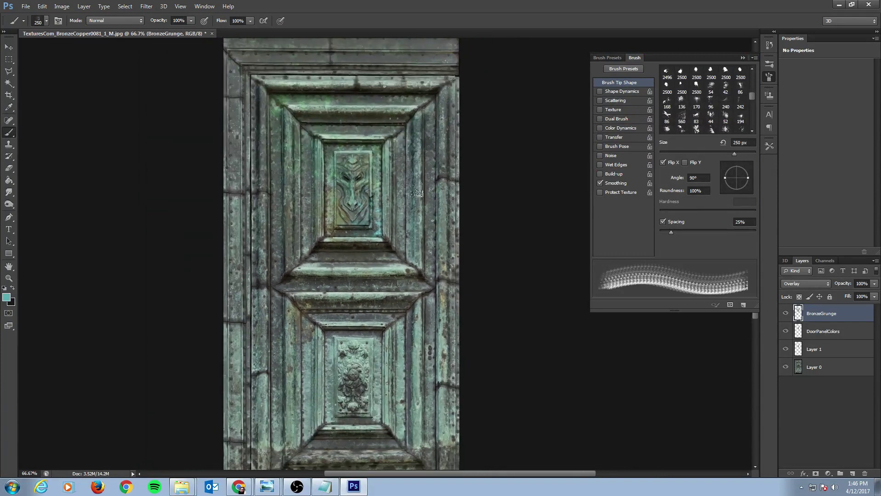
{"action": "left_click_drag", "start_coordinate": [319, 153], "coordinate": [302, 167]}
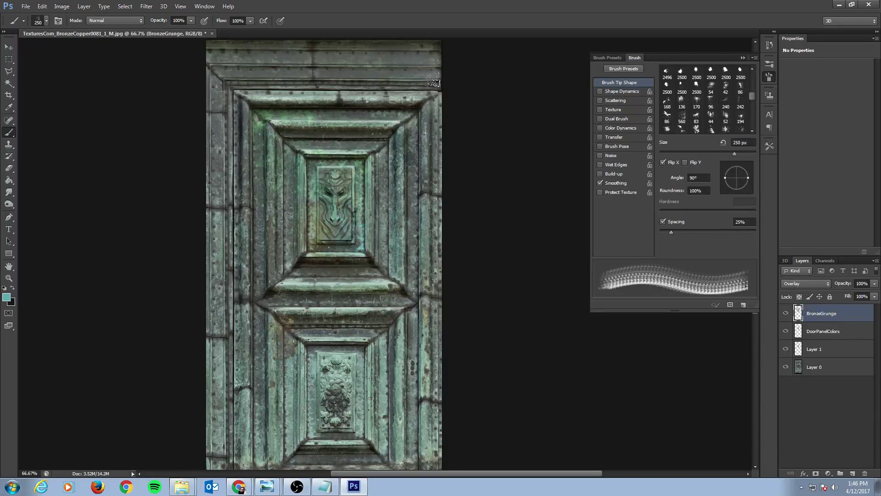
{"action": "left_click_drag", "start_coordinate": [378, 189], "coordinate": [380, 181]}
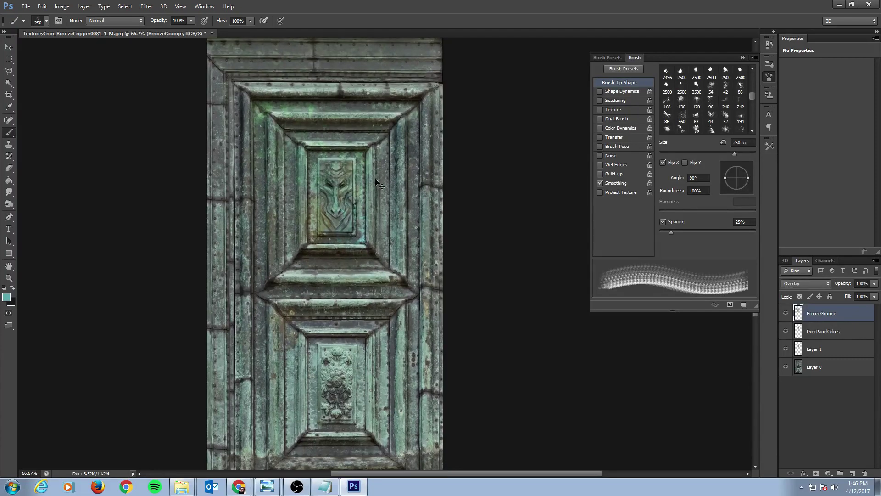
{"action": "key", "text": "ctrl+plus"}
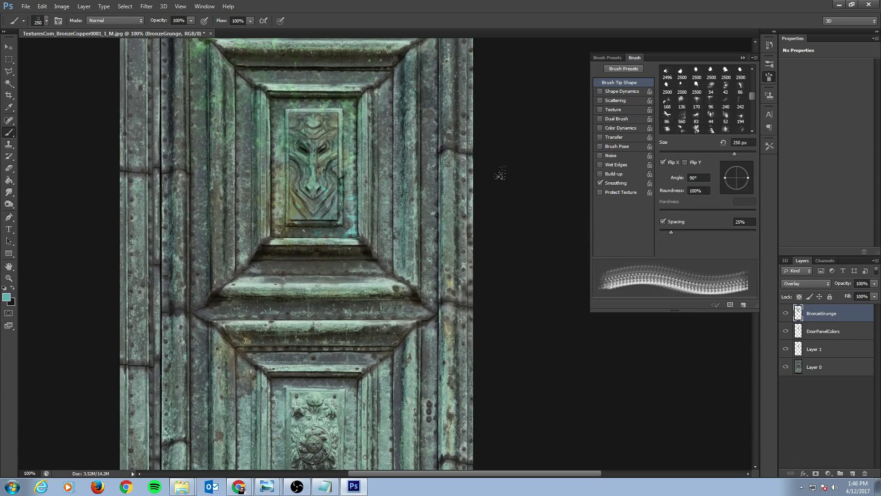
Dab teal grunge onto the lower door panel with the 560 px tip
{"action": "left_click", "coordinate": [682, 117]}
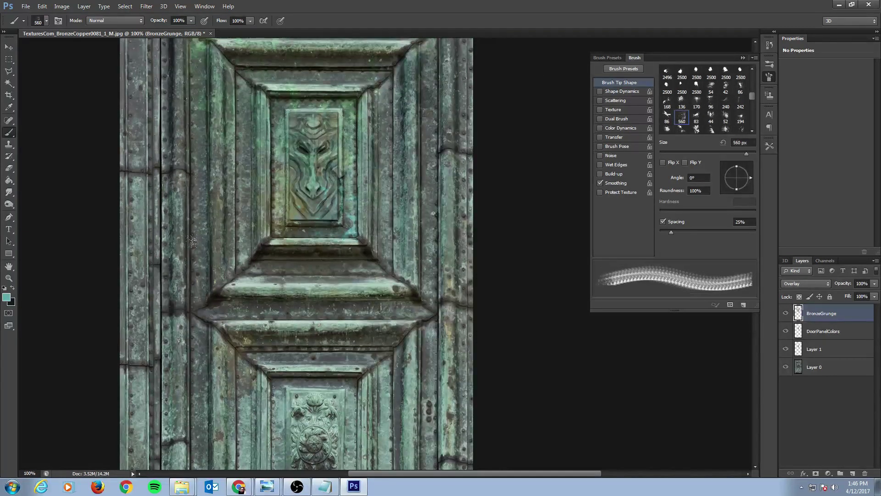
{"action": "left_click_drag", "start_coordinate": [320, 303], "coordinate": [324, 156]}
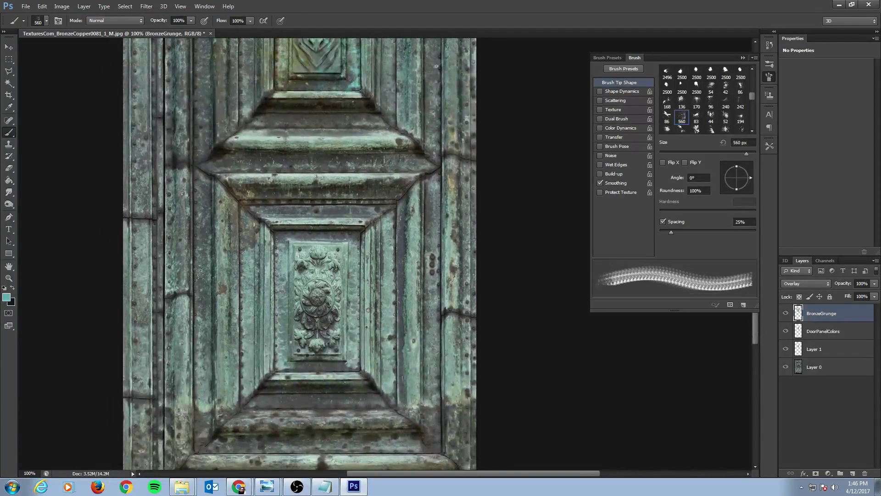
{"action": "left_click", "coordinate": [367, 377]}
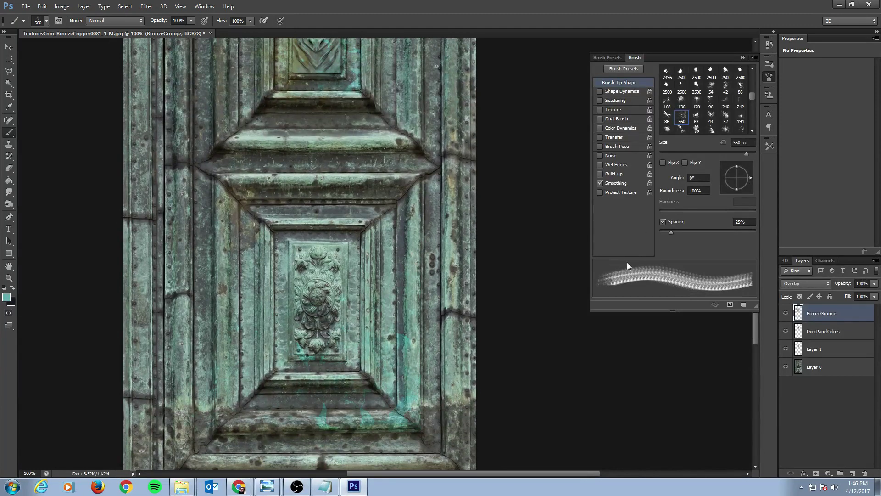
{"action": "left_click_drag", "start_coordinate": [371, 225], "coordinate": [353, 381]}
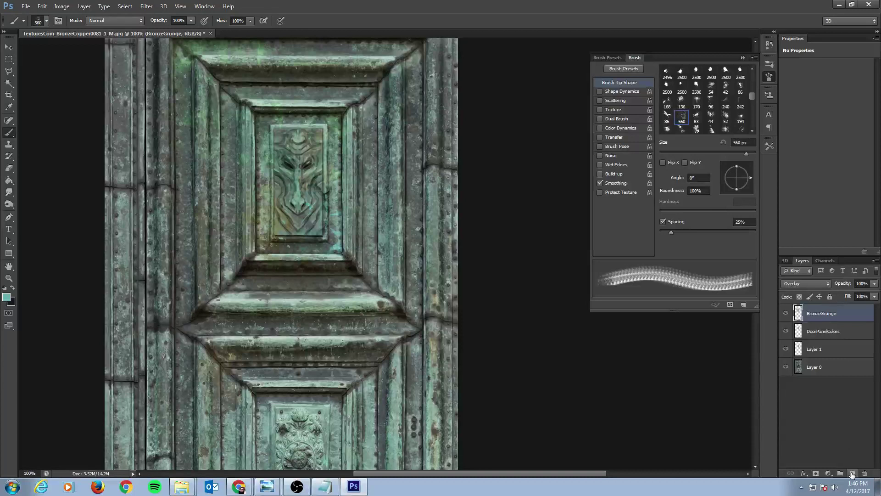
Add a new layer named TouchUp above BronzeGrunge, then hide both TouchUp and BronzeGrunge
{"action": "left_click", "coordinate": [852, 473]}
{"action": "double_click", "coordinate": [813, 314]}
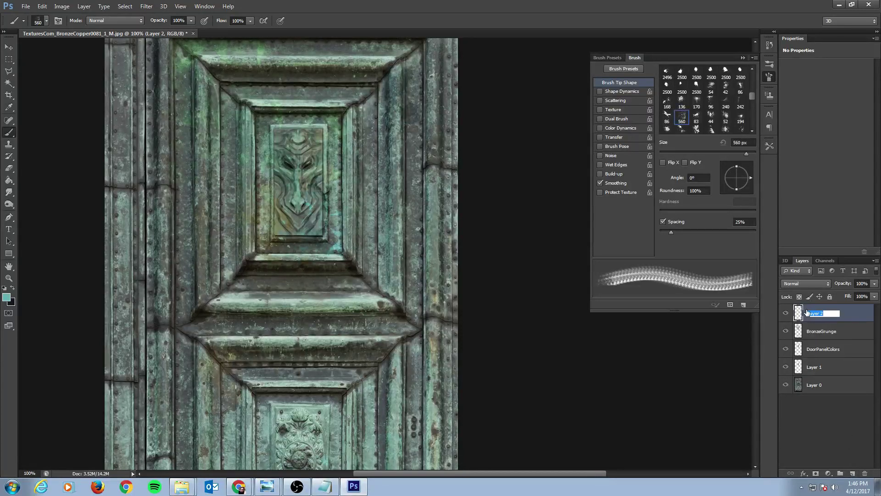
{"action": "type", "text": "pu"}
{"action": "type", "text": "uchUp"}
{"action": "key", "text": "Return"}
{"action": "left_click", "coordinate": [786, 314]}
{"action": "left_click", "coordinate": [786, 331]}
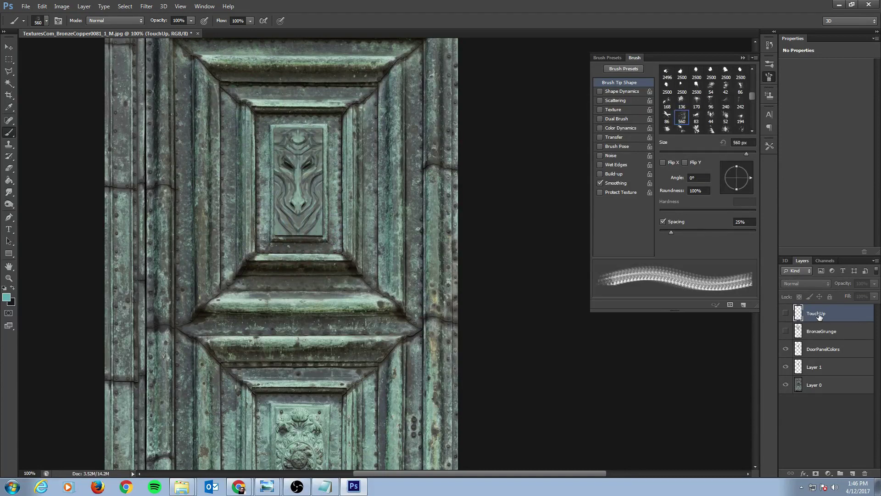
Add a TouchUpBump layer on top, hide it, and make TouchUp visible and active
{"action": "left_click", "coordinate": [852, 473]}
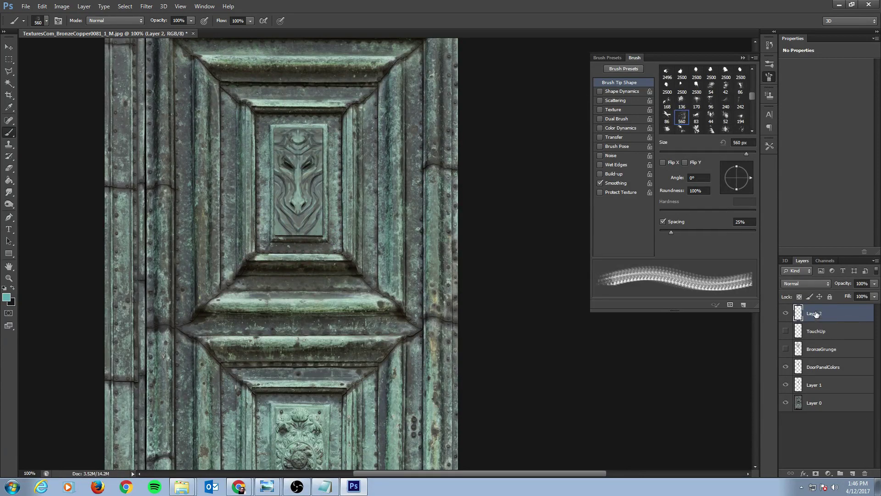
{"action": "type", "text": "TouchUpBump"}
{"action": "key", "text": "Return"}
{"action": "left_click", "coordinate": [786, 313]}
{"action": "left_click", "coordinate": [786, 331]}
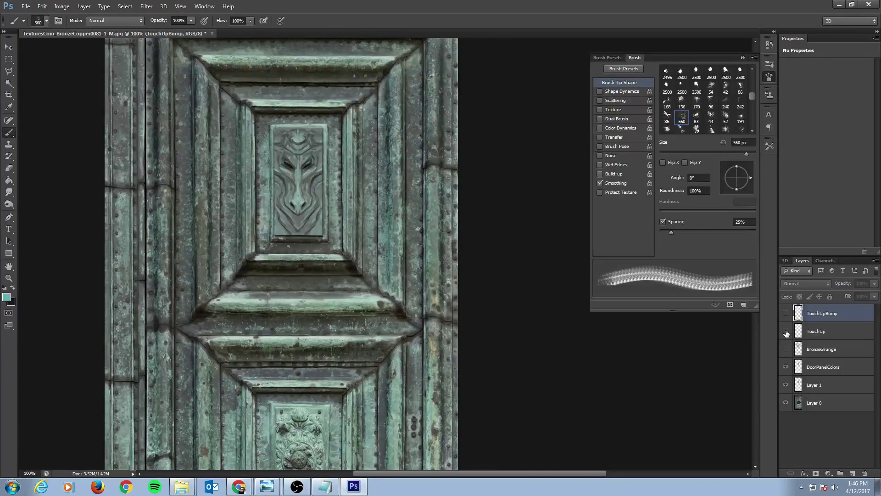
{"action": "left_click", "coordinate": [815, 327]}
Cancel the TouchUp layer style dialog and begin renaming the TouchUp layer
{"action": "double_click", "coordinate": [832, 333]}
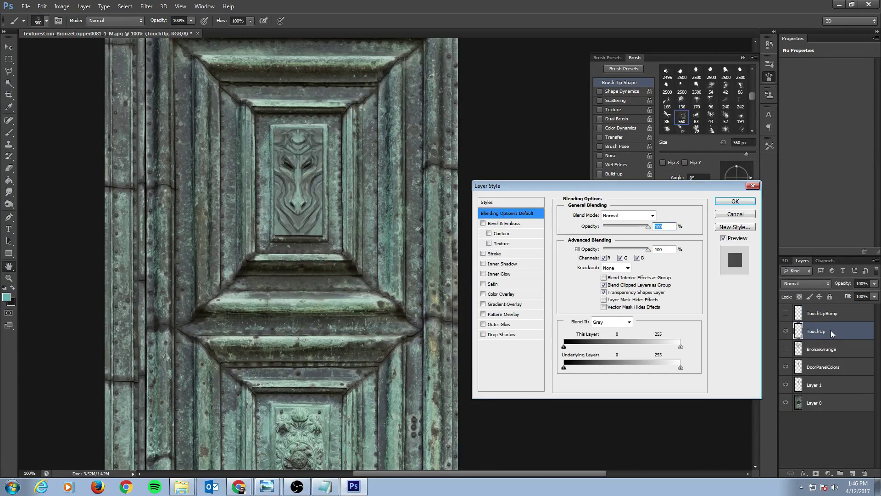
{"action": "left_click", "coordinate": [730, 213]}
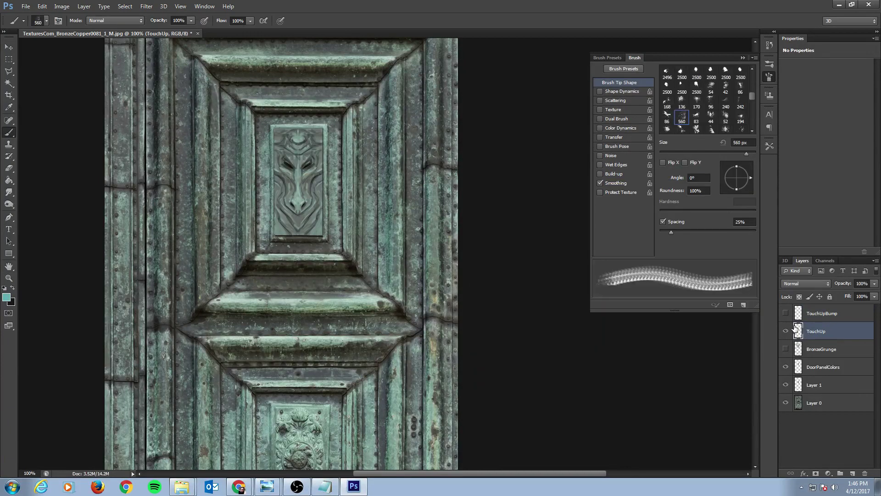
{"action": "double_click", "coordinate": [812, 334]}
{"action": "left_click", "coordinate": [833, 331]}
Name the layer TouchUpColor and zoom to 300% on the carved face panel
{"action": "key", "text": "Return"}
{"action": "key", "text": "ctrl+plus"}
{"action": "key", "text": "ctrl+plus"}
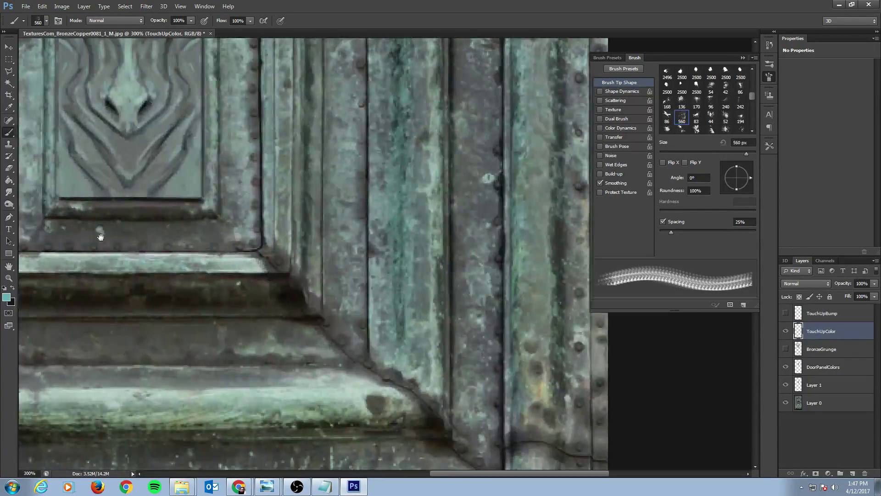
{"action": "left_click_drag", "start_coordinate": [101, 237], "coordinate": [243, 454]}
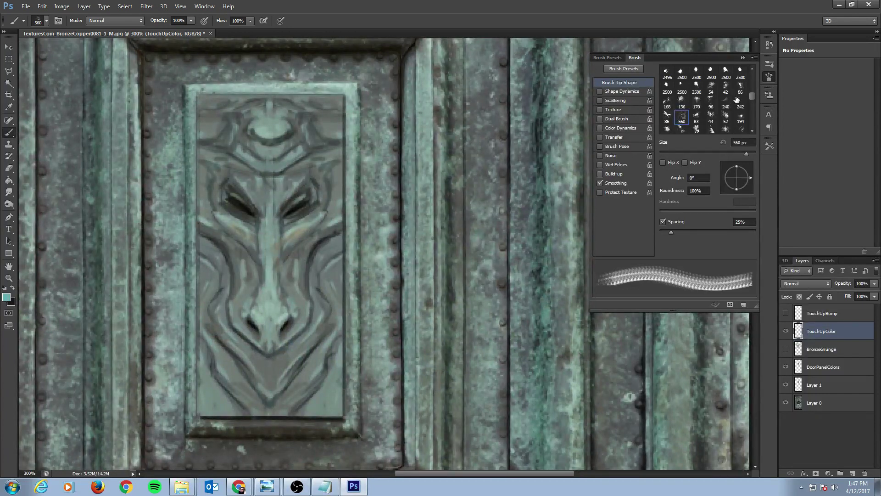
{"action": "left_click_drag", "start_coordinate": [752, 96], "coordinate": [753, 72]}
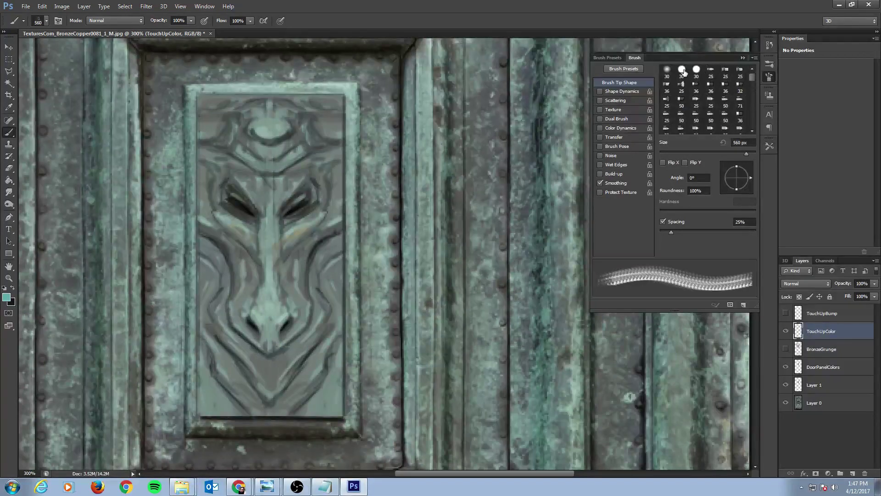
Choose the Hard Round 20 brush preset and check its brush tip settings
{"action": "left_click", "coordinate": [618, 56]}
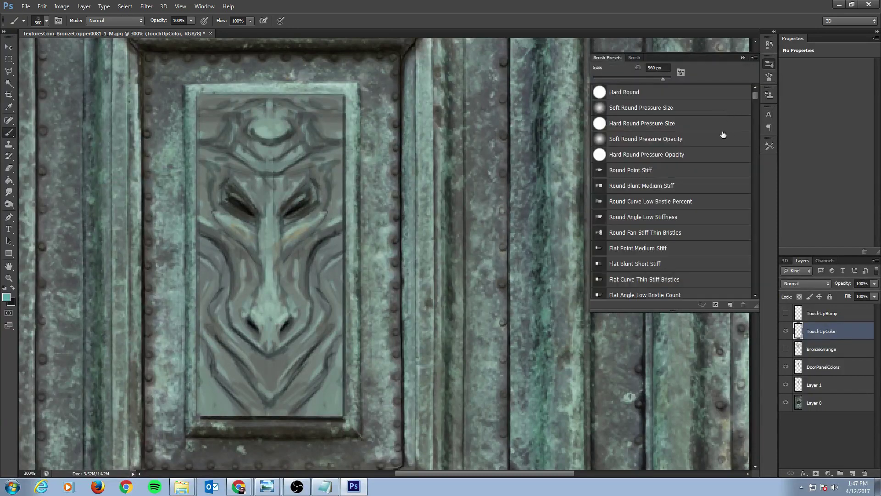
{"action": "left_click_drag", "start_coordinate": [753, 94], "coordinate": [770, 312]}
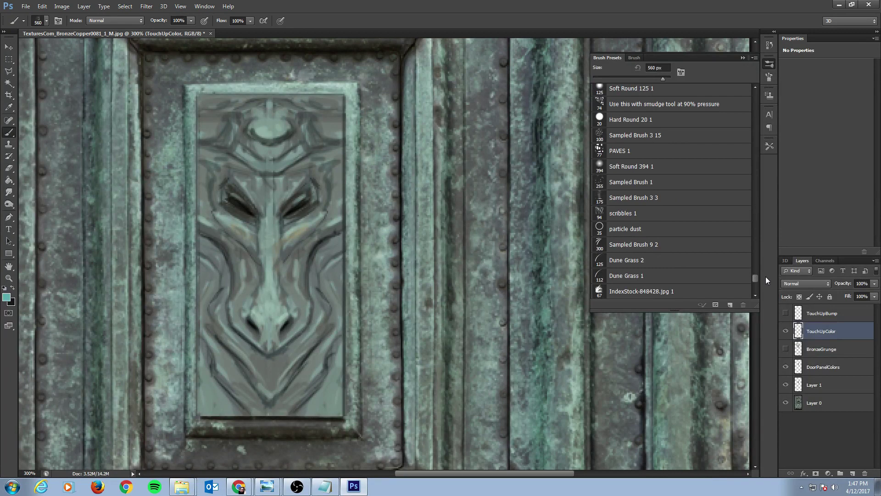
{"action": "left_click_drag", "start_coordinate": [765, 276], "coordinate": [765, 274]}
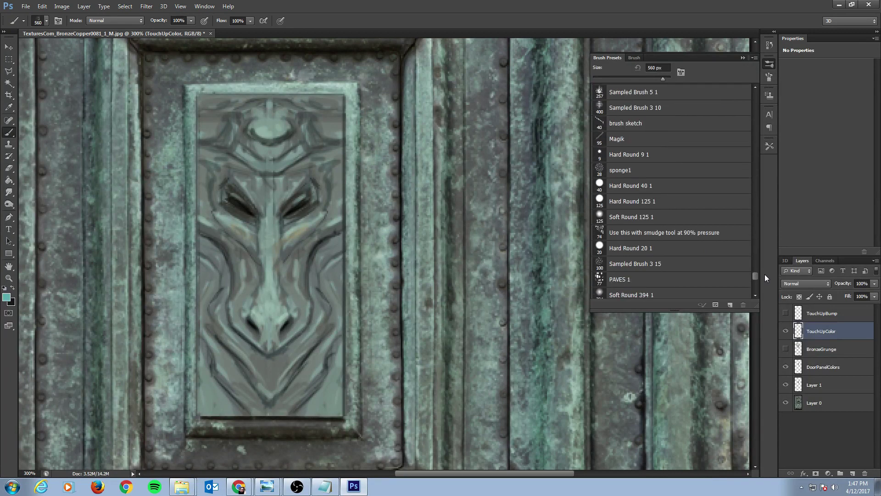
{"action": "left_click", "coordinate": [640, 249]}
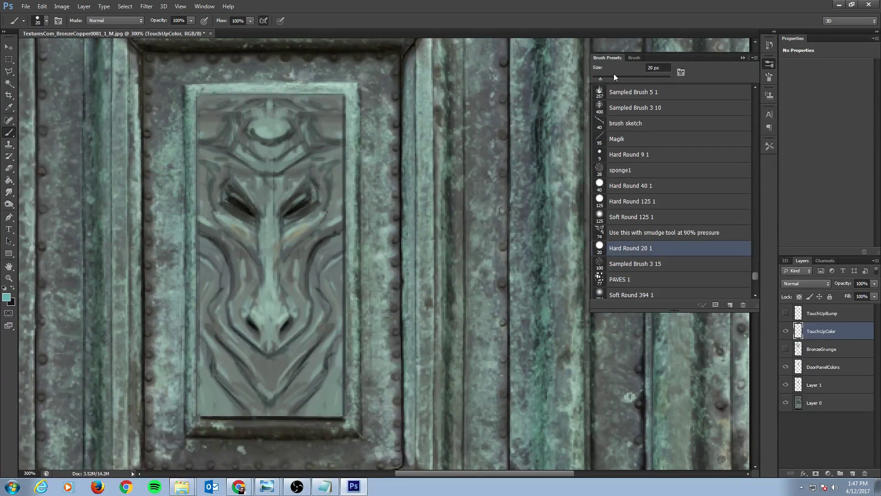
{"action": "left_click", "coordinate": [634, 57]}
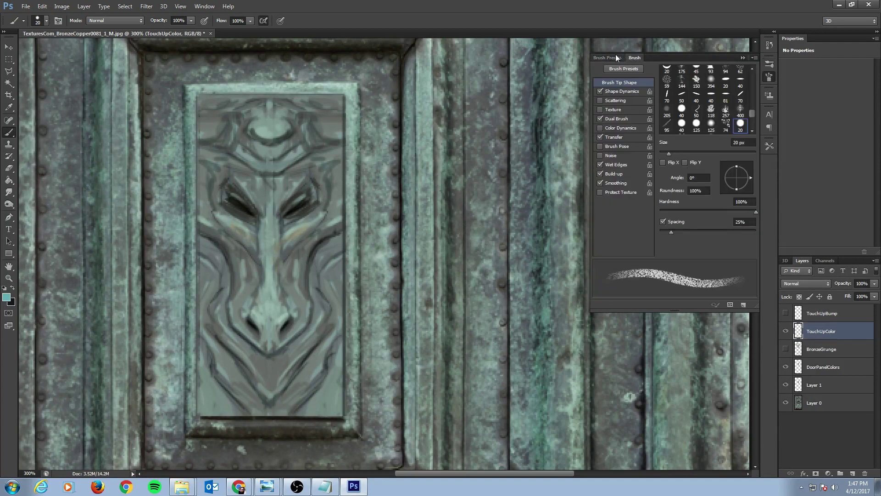
{"action": "left_click", "coordinate": [609, 56]}
{"action": "left_click", "coordinate": [633, 58]}
Shrink the brush to 4 px and sample the face's grey-green as foreground colour
{"action": "key", "text": "bracketleft"}
{"action": "key", "text": "bracketleft"}
{"action": "key", "text": "bracketleft"}
{"action": "key", "text": "bracketleft"}
{"action": "key", "text": "bracketleft"}
{"action": "key", "text": "bracketleft"}
{"action": "key", "text": "bracketleft"}
{"action": "key", "text": "bracketleft"}
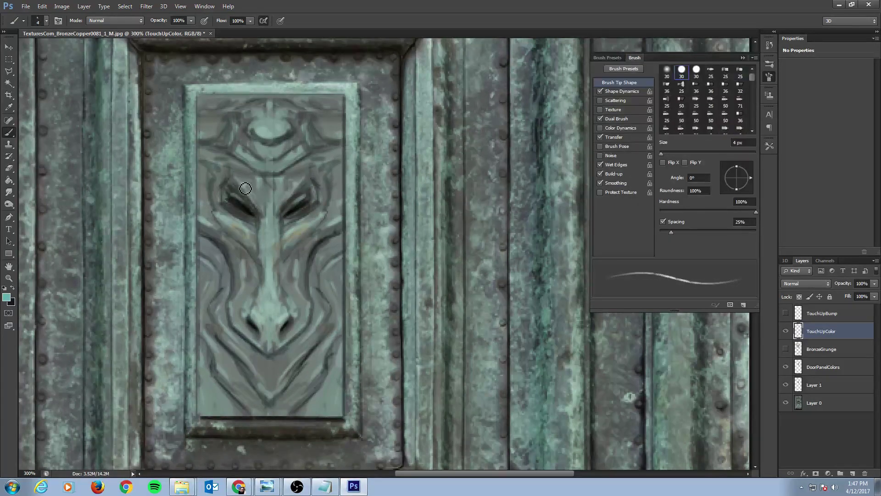
{"action": "key", "text": "i"}
{"action": "left_click", "coordinate": [265, 126]}
{"action": "left_click", "coordinate": [7, 296]}
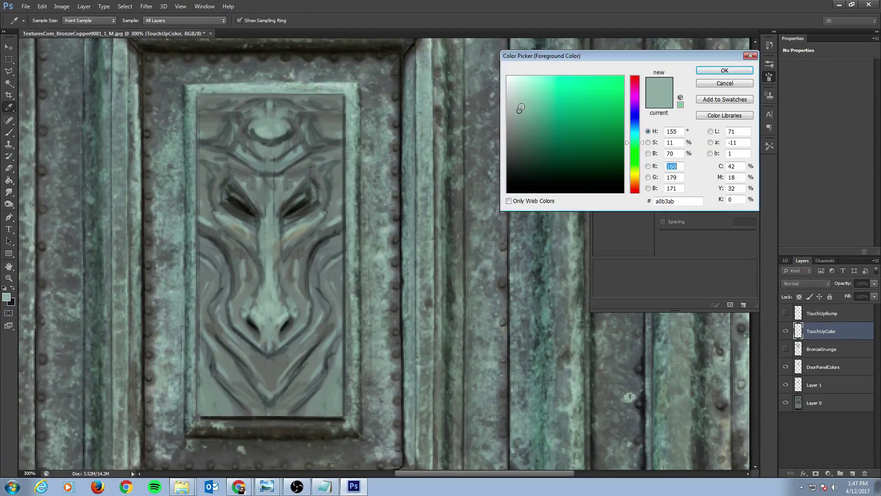
Fine-tune the grey-green to a0b3ab-like tone, then paint 1–3 px highlights around the eyes
{"action": "left_click_drag", "start_coordinate": [521, 108], "coordinate": [521, 103]}
{"action": "key", "text": "Return"}
{"action": "key", "text": "b"}
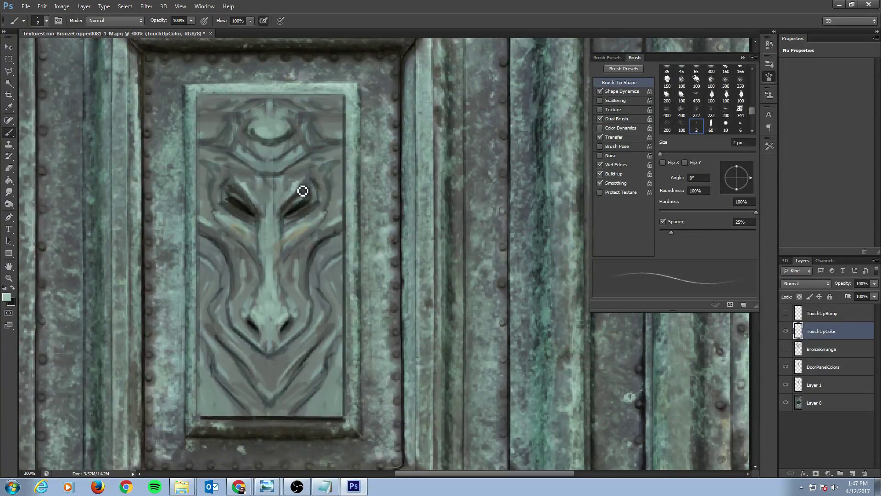
{"action": "key", "text": "bracketleft"}
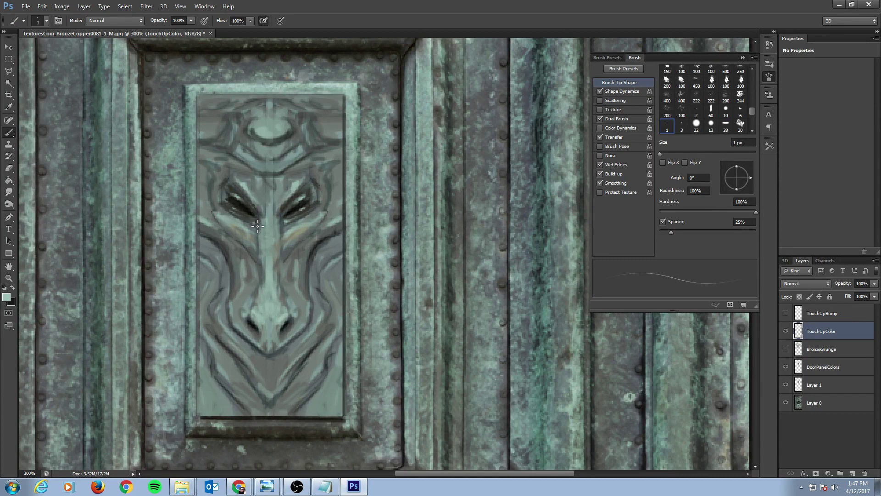
{"action": "key", "text": "period"}
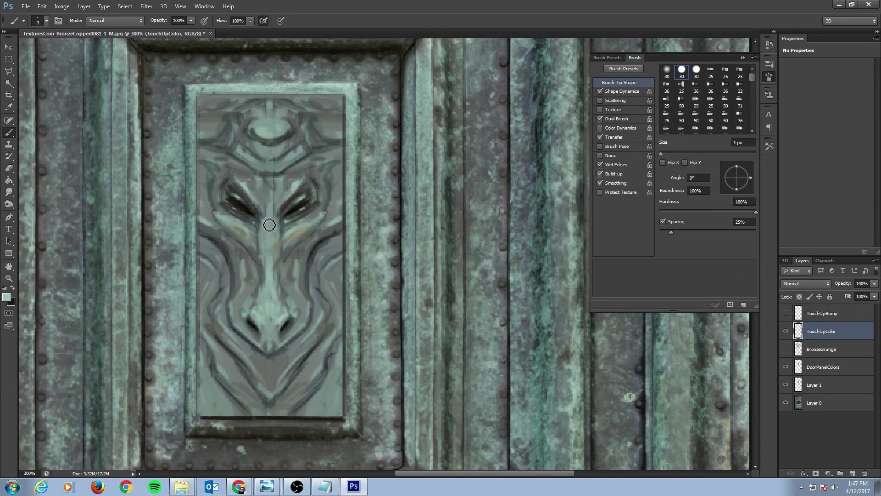
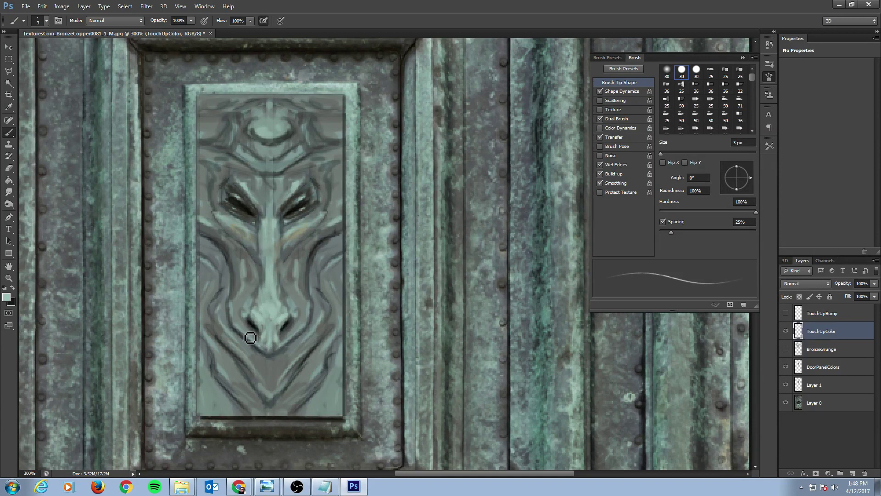
Set a 2 px brush with a pale green foreground colour
{"action": "key", "text": "bracketleft"}
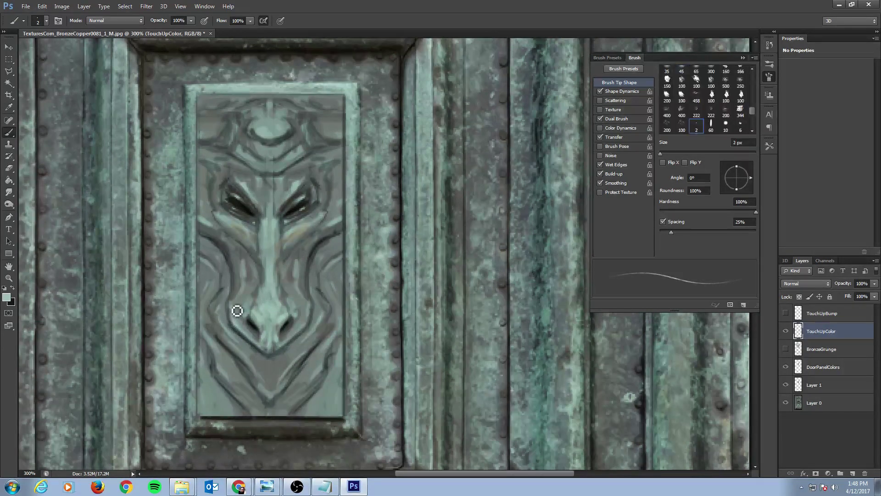
{"action": "left_click", "coordinate": [7, 297]}
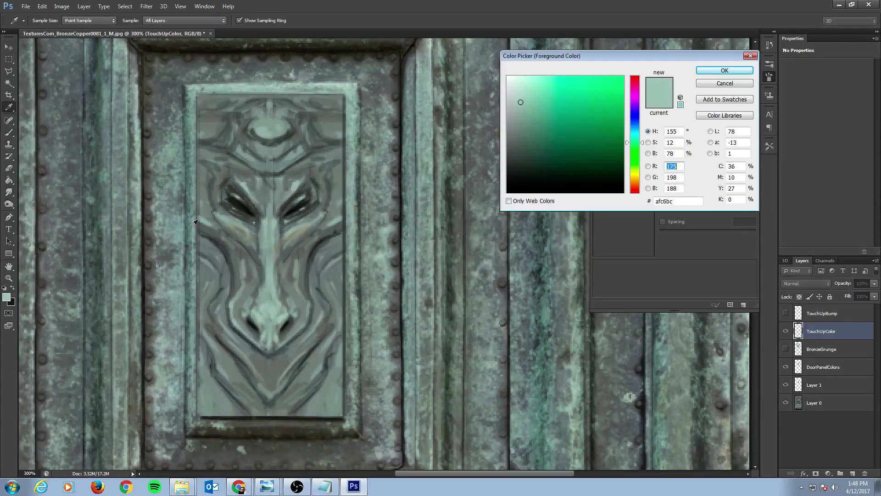
{"action": "left_click", "coordinate": [704, 70]}
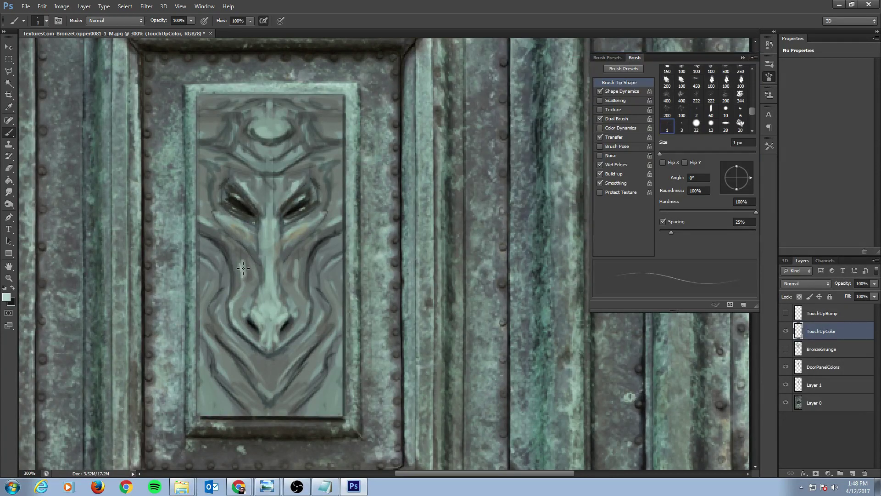
{"action": "key", "text": "bracketright"}
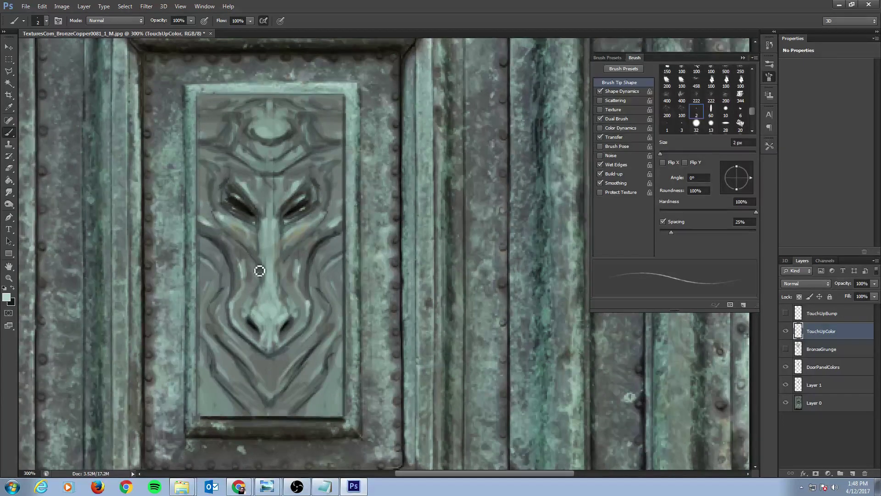
Paint light touch-ups on the V bottom, lower-left cheek, brow, top ornament and nose bridge
{"action": "left_click_drag", "start_coordinate": [261, 384], "coordinate": [269, 395]}
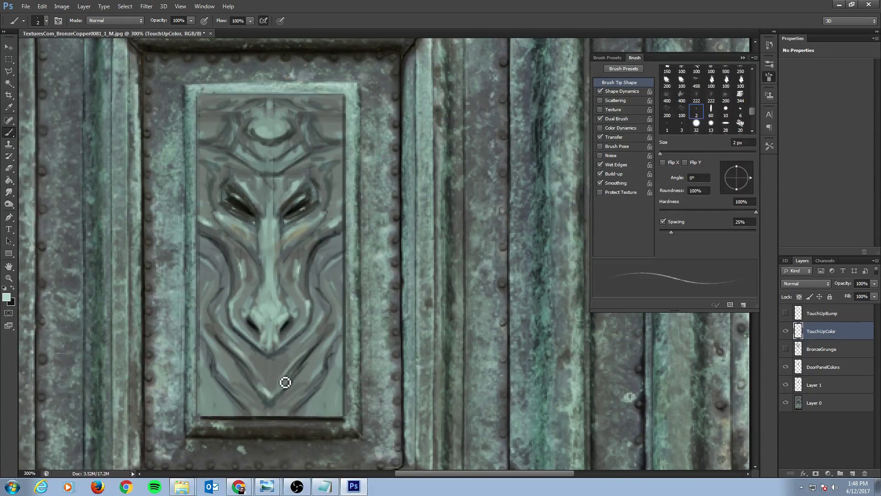
{"action": "left_click_drag", "start_coordinate": [221, 369], "coordinate": [213, 353]}
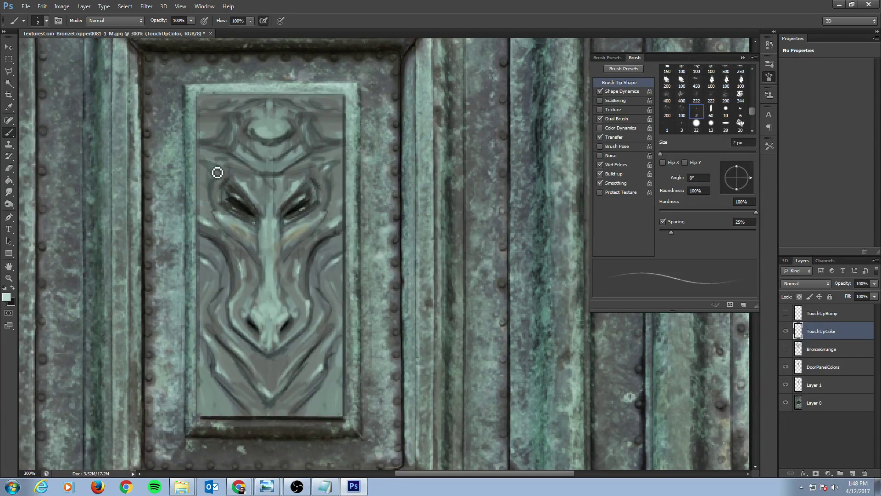
{"action": "left_click_drag", "start_coordinate": [217, 171], "coordinate": [219, 171]}
{"action": "mouse_move", "coordinate": [262, 141]}
{"action": "left_mouse_down"}
{"action": "mouse_move", "coordinate": [273, 138]}
{"action": "mouse_move", "coordinate": [293, 132]}
{"action": "mouse_move", "coordinate": [250, 116]}
{"action": "mouse_move", "coordinate": [289, 127]}
{"action": "mouse_move", "coordinate": [267, 120]}
{"action": "left_mouse_up"}
{"action": "mouse_move", "coordinate": [257, 160]}
{"action": "left_mouse_down"}
{"action": "mouse_move", "coordinate": [243, 154]}
{"action": "mouse_move", "coordinate": [251, 150]}
{"action": "left_mouse_up"}
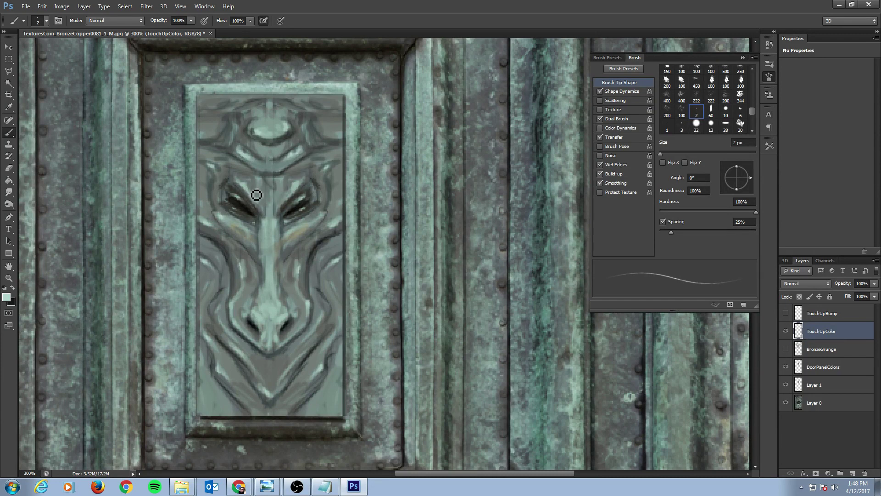
{"action": "mouse_move", "coordinate": [256, 192]}
{"action": "left_mouse_down"}
{"action": "mouse_move", "coordinate": [261, 183]}
{"action": "mouse_move", "coordinate": [266, 203]}
{"action": "mouse_move", "coordinate": [257, 184]}
{"action": "mouse_move", "coordinate": [285, 183]}
{"action": "mouse_move", "coordinate": [284, 195]}
{"action": "left_mouse_up"}
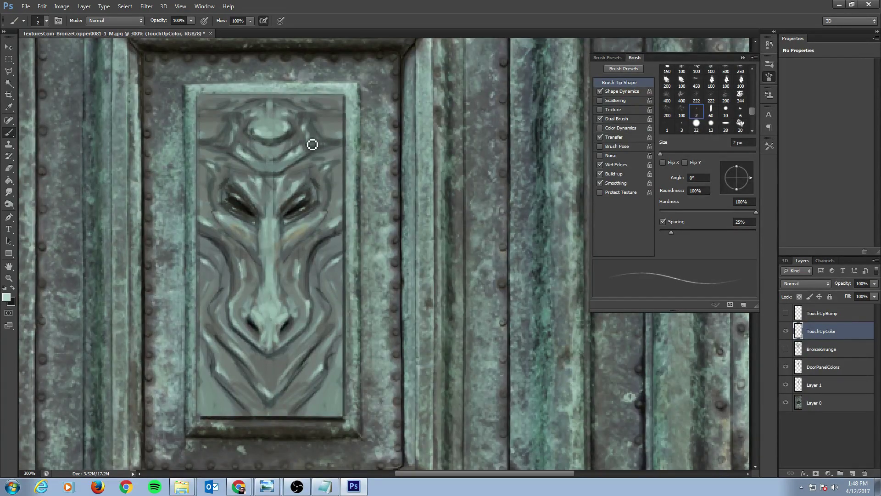
{"action": "key", "text": "ctrl+minus"}
{"action": "key", "text": "ctrl+minus"}
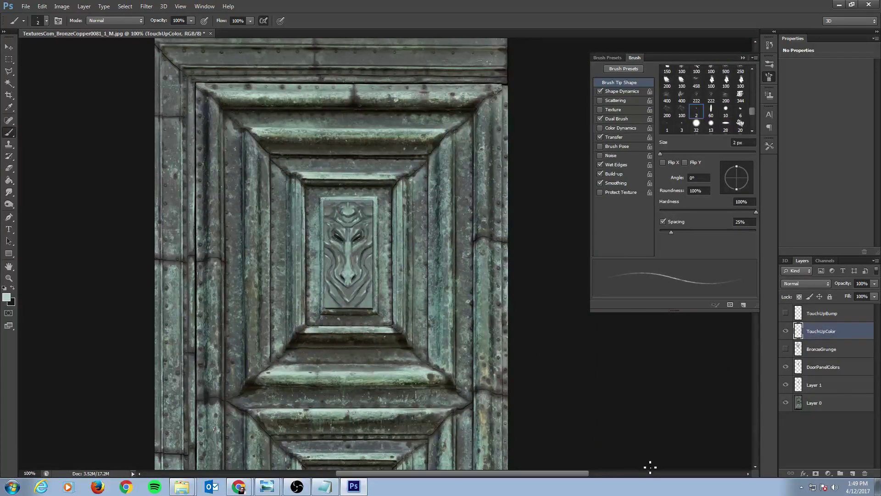
Show the BronzeGrunge layer and inspect the green grunge across the door
{"action": "left_click", "coordinate": [785, 349]}
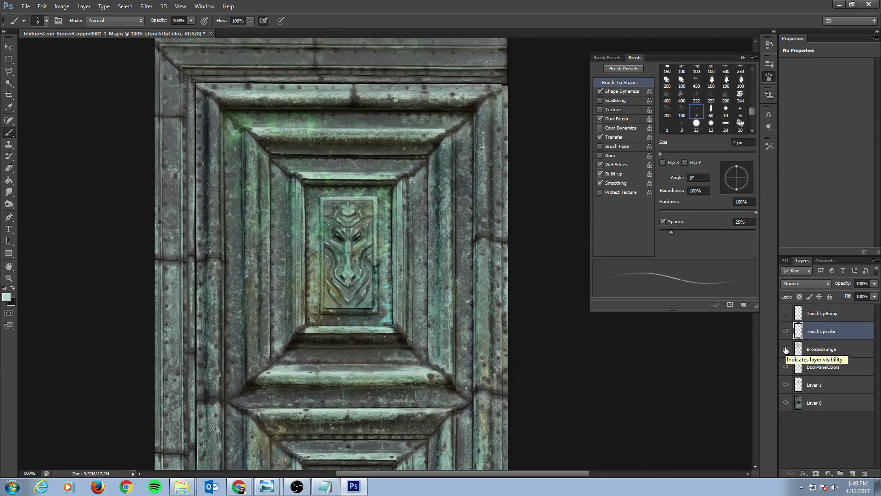
{"action": "key", "text": "ctrl+minus"}
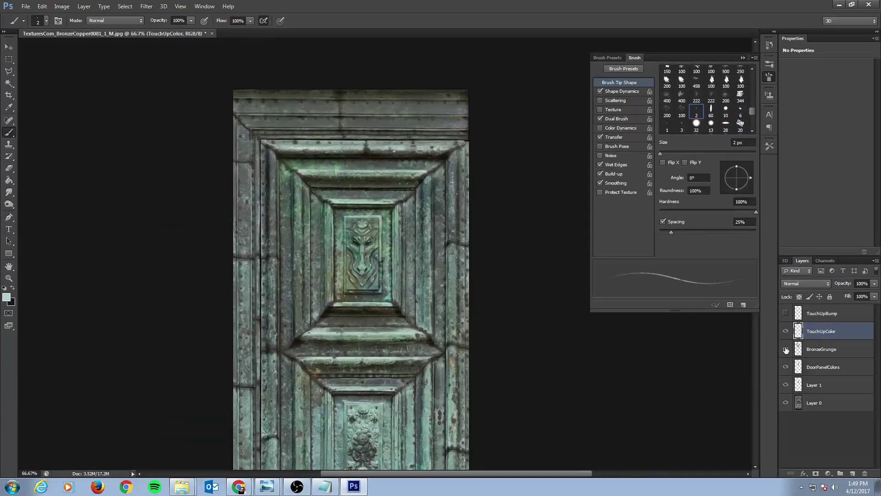
{"action": "left_click_drag", "start_coordinate": [428, 338], "coordinate": [431, 260]}
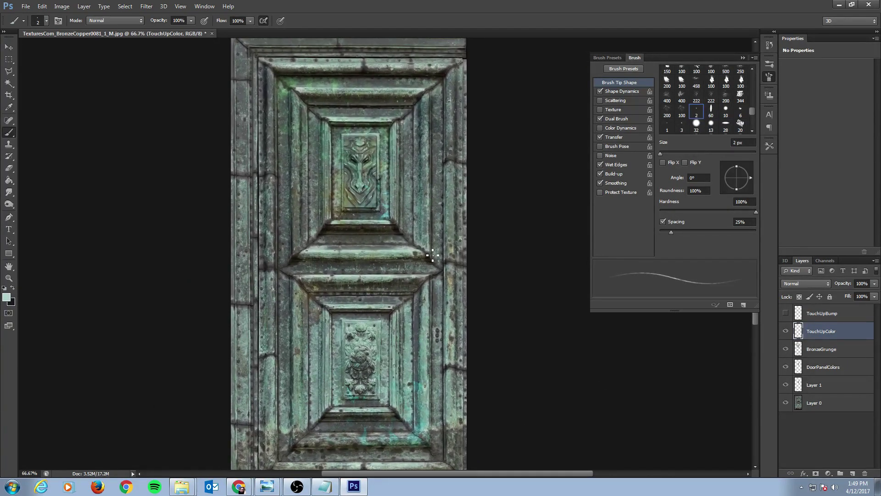
{"action": "key", "text": "ctrl+plus"}
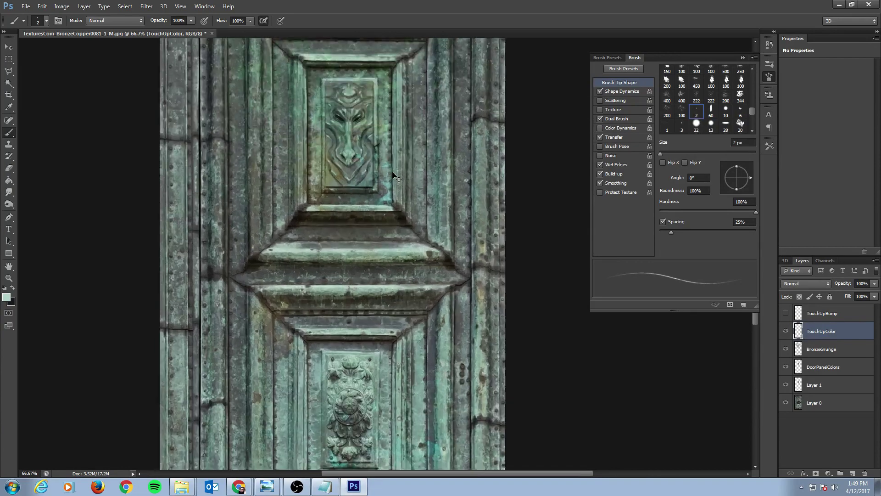
{"action": "key", "text": "ctrl+plus"}
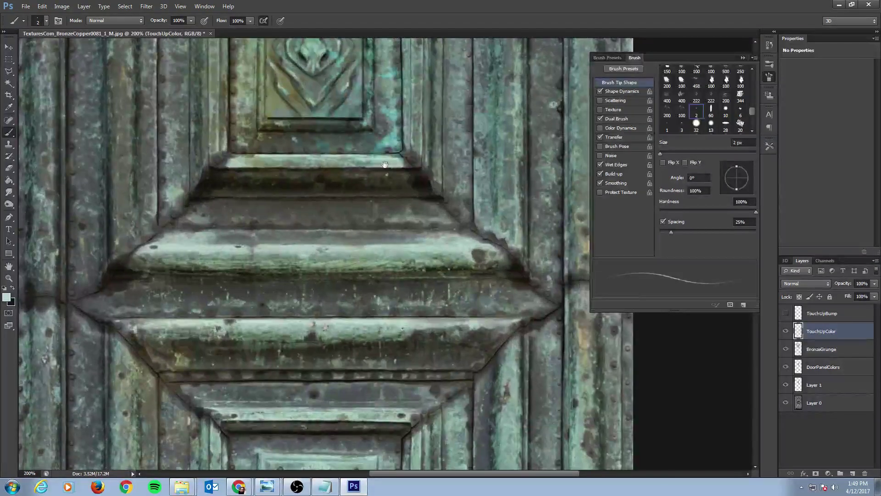
{"action": "key", "text": "ctrl+plus"}
{"action": "left_click_drag", "start_coordinate": [384, 164], "coordinate": [309, 371]}
{"action": "key", "text": "ctrl+minus"}
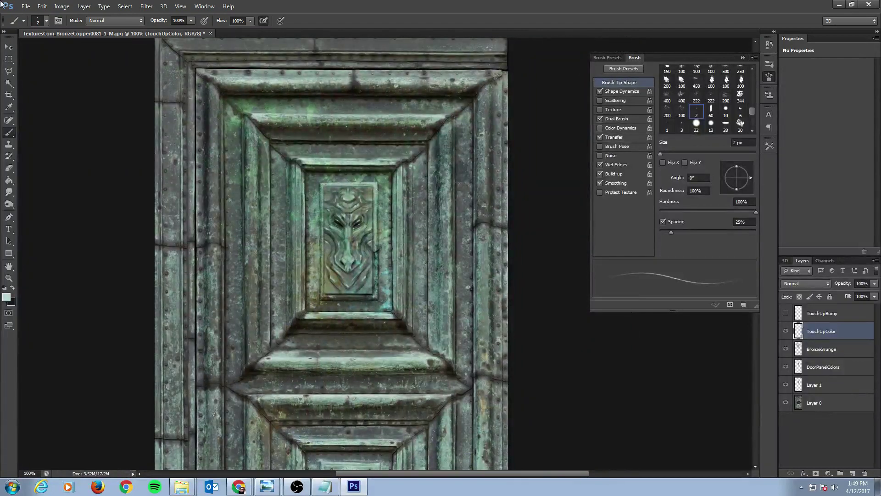
Check the Image Size (1600 px tall, 300 pixels/inch) without changes, then zoom to 200%
{"action": "left_click", "coordinate": [62, 6]}
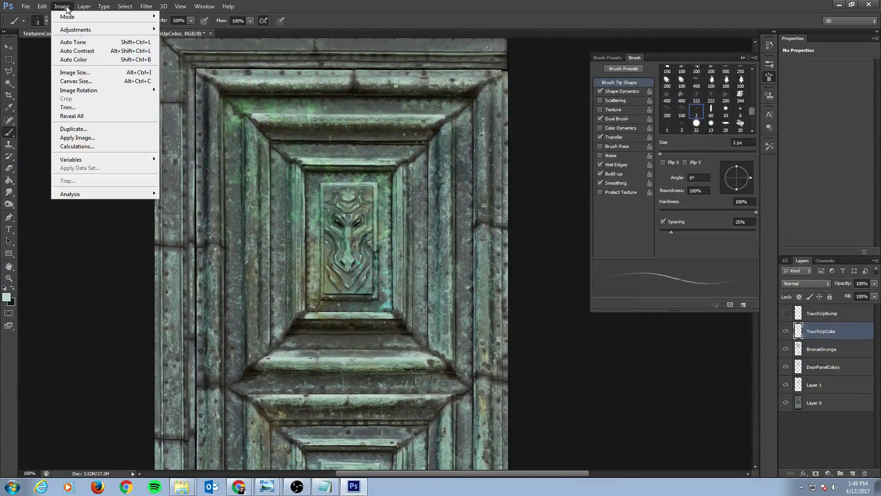
{"action": "left_click", "coordinate": [75, 75]}
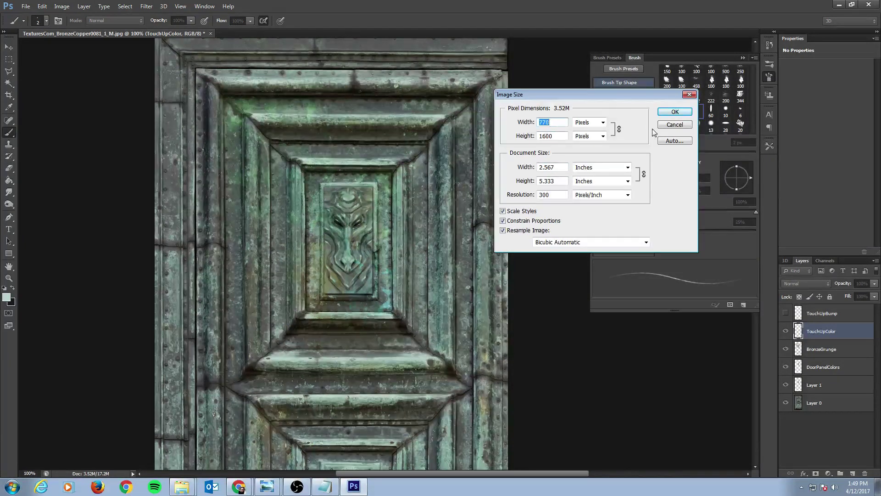
{"action": "left_click", "coordinate": [674, 125]}
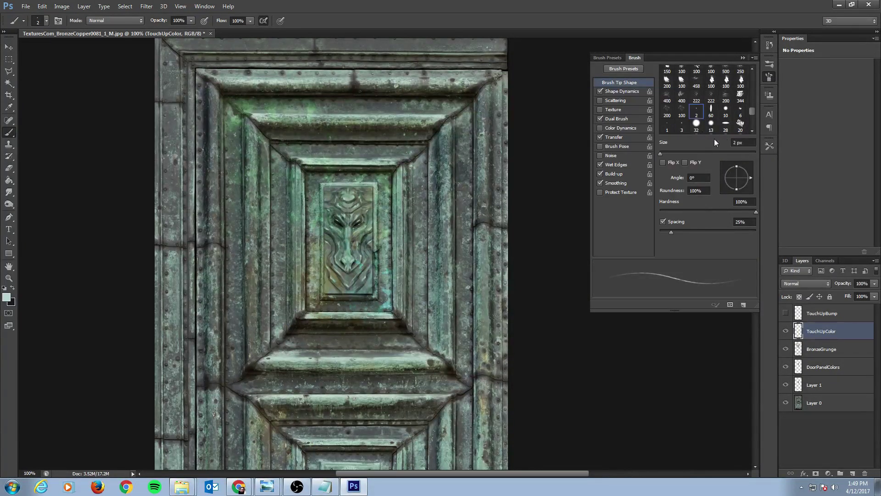
{"action": "key", "text": "ctrl+plus"}
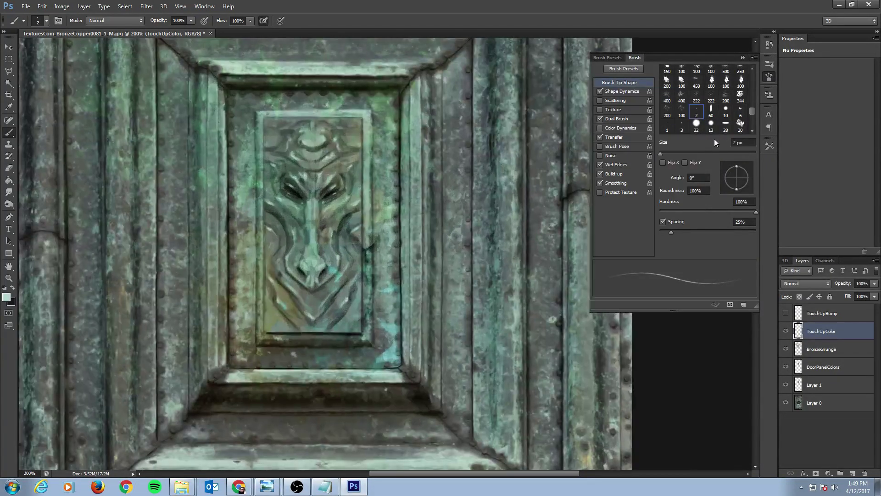
{"action": "scroll", "coordinate": [215, 138], "scroll_direction": "up", "scroll_amount": 3}
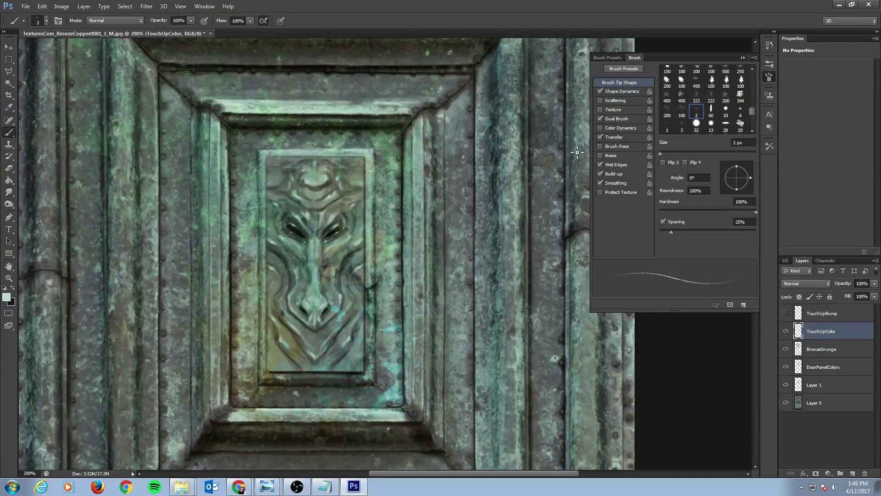
Preview Screen and other blend modes on TouchUpColor, settling back on Color Dodge
{"action": "left_click", "coordinate": [825, 283]}
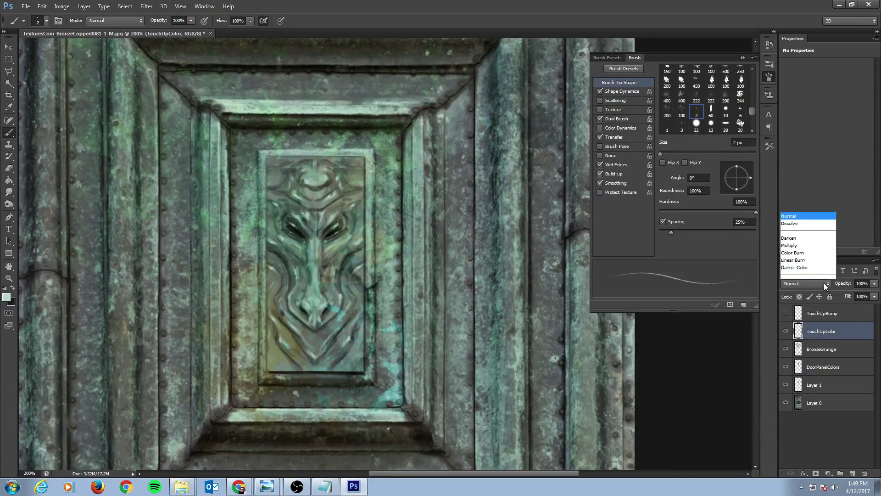
{"action": "left_click", "coordinate": [809, 119]}
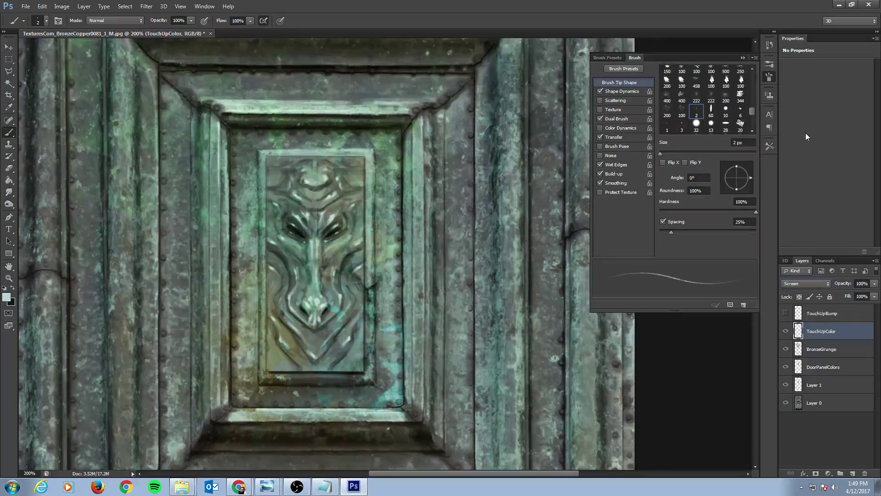
{"action": "key", "text": "Down"}
{"action": "key", "text": "Down"}
{"action": "key", "text": "Up"}
{"action": "key", "text": "Up"}
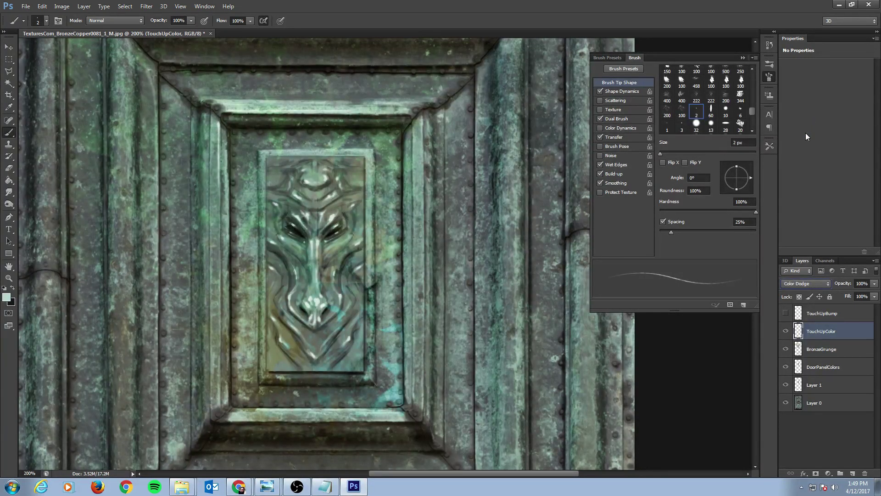
{"action": "key", "text": "Down"}
{"action": "key", "text": "Up"}
Lower the TouchUpColor layer opacity to 75%
{"action": "key", "text": "ctrl+minus"}
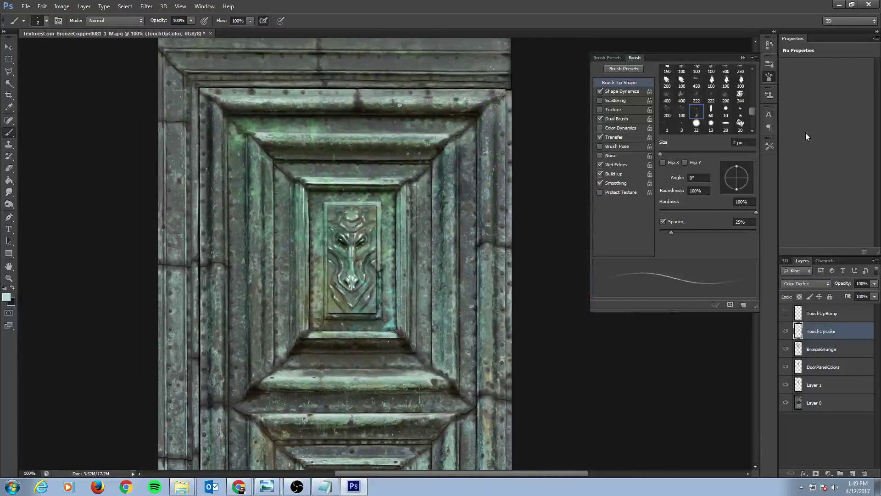
{"action": "key", "text": "ctrl+minus"}
{"action": "key", "text": "ctrl+plus"}
{"action": "key", "text": "ctrl+plus"}
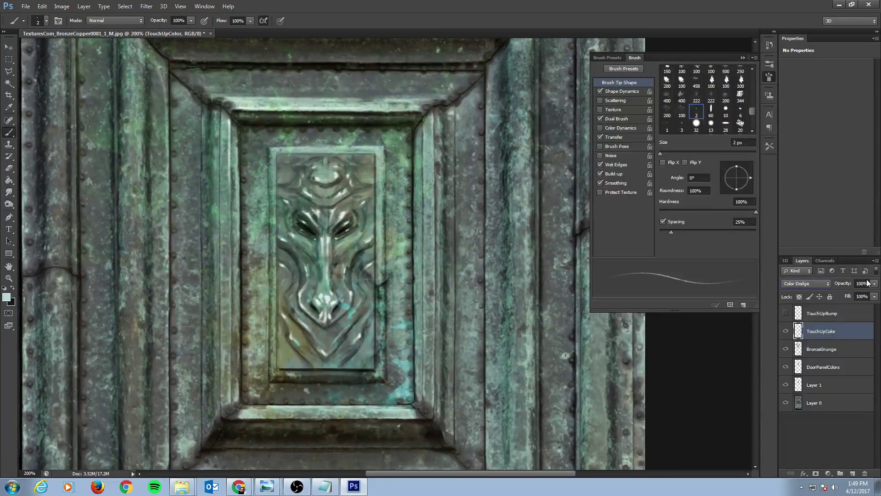
{"action": "left_click", "coordinate": [874, 283]}
{"action": "left_click_drag", "start_coordinate": [874, 294], "coordinate": [863, 295]}
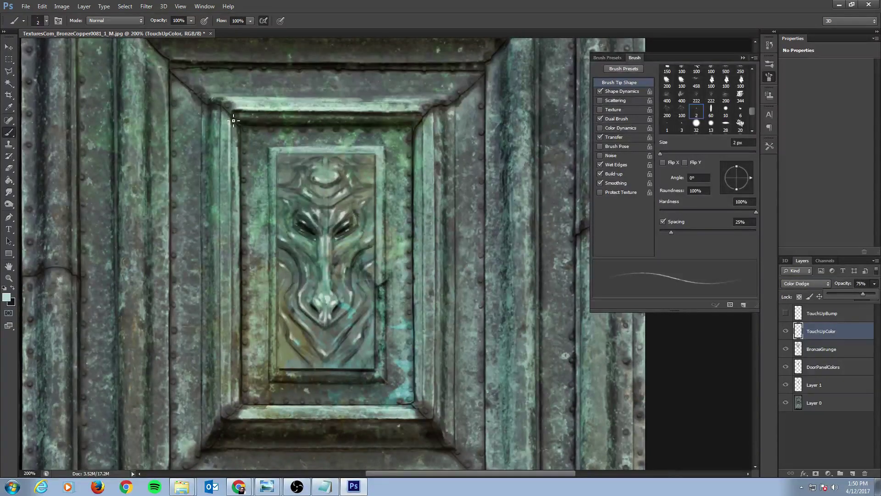
Paint thin pale-green highlight streaks along the right, left, lower and upper inner bevels
{"action": "left_click", "coordinate": [425, 130]}
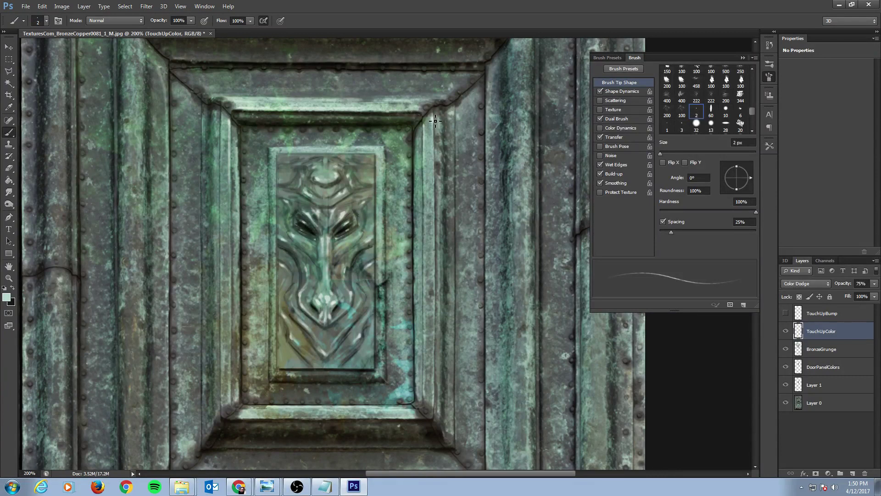
{"action": "left_click_drag", "start_coordinate": [436, 124], "coordinate": [434, 150]}
{"action": "left_click_drag", "start_coordinate": [435, 219], "coordinate": [435, 267]}
{"action": "left_click_drag", "start_coordinate": [435, 221], "coordinate": [436, 268]}
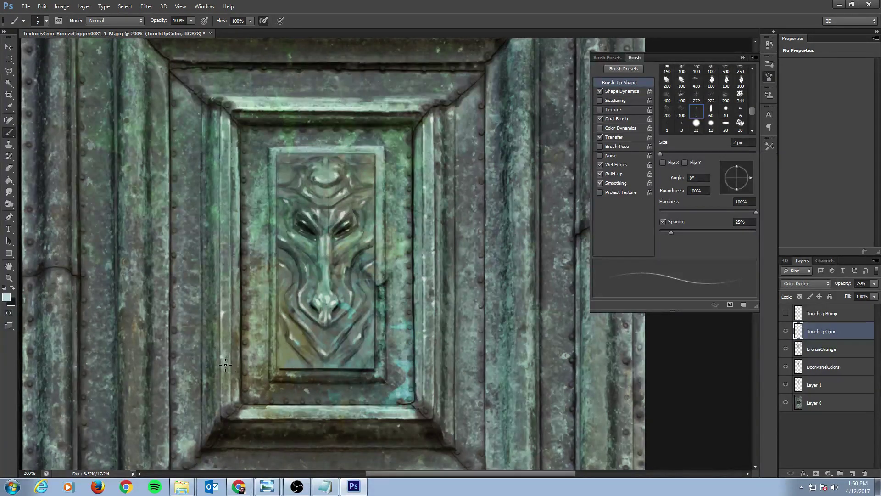
{"action": "left_click_drag", "start_coordinate": [226, 373], "coordinate": [225, 388]}
{"action": "left_click_drag", "start_coordinate": [219, 193], "coordinate": [219, 257]}
{"action": "left_click_drag", "start_coordinate": [231, 203], "coordinate": [230, 176]}
{"action": "left_click_drag", "start_coordinate": [241, 171], "coordinate": [242, 153]}
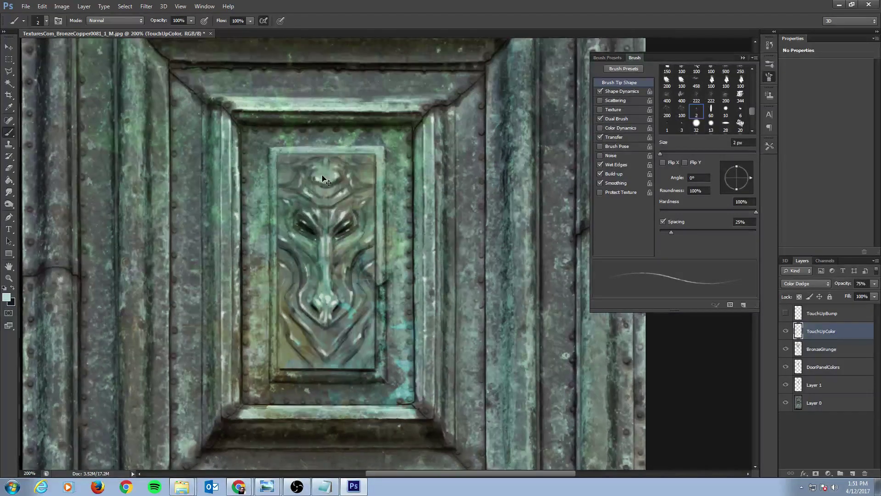
{"action": "key", "text": "ctrl+minus"}
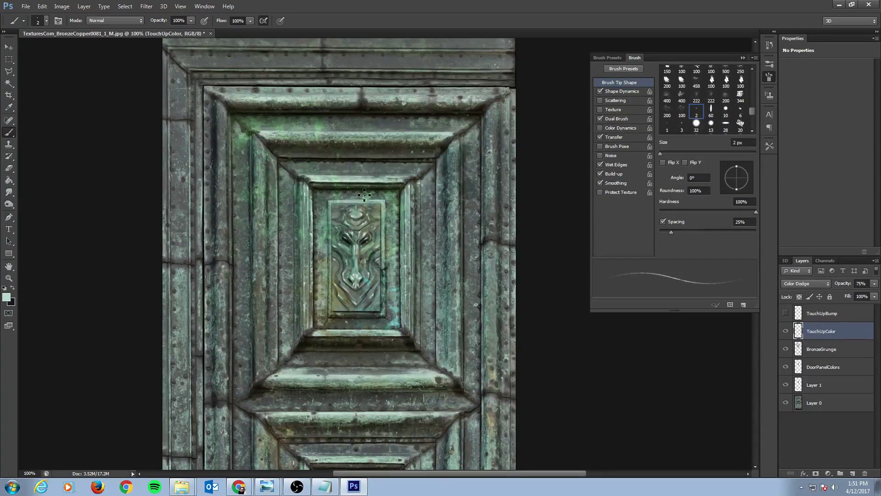
Make black the foreground painting colour
{"action": "left_click_drag", "start_coordinate": [387, 339], "coordinate": [339, 277]}
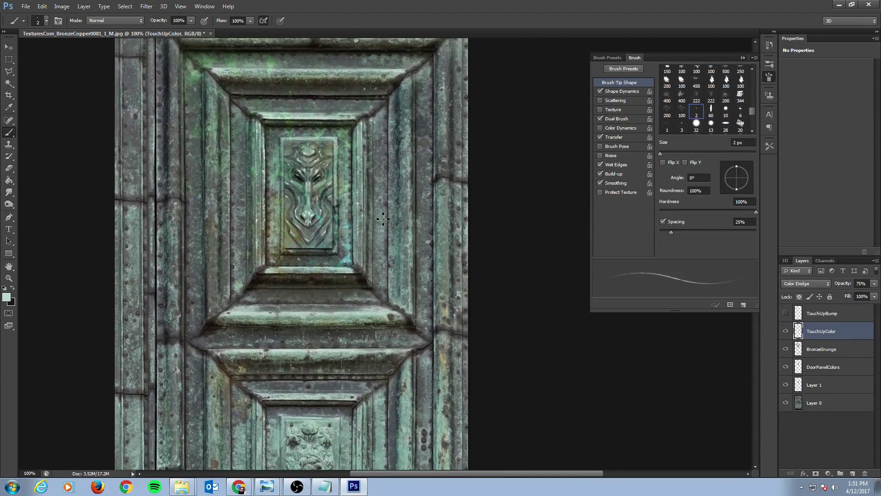
{"action": "scroll", "coordinate": [357, 213], "scroll_direction": "up", "scroll_amount": 3}
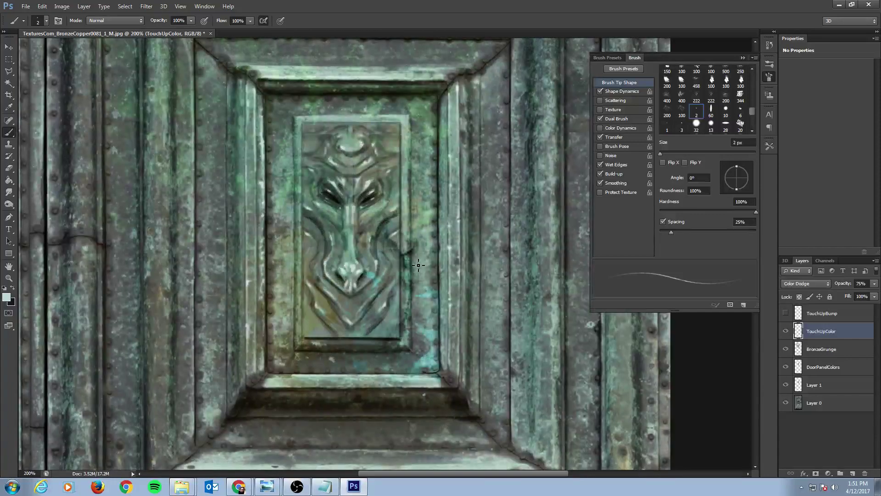
{"action": "key", "text": "x"}
Rename TouchUpColor to 'Highlight' and add a new empty layer above it
{"action": "double_click", "coordinate": [829, 331]}
{"action": "type", "text": "Highlight"}
{"action": "key", "text": "Return"}
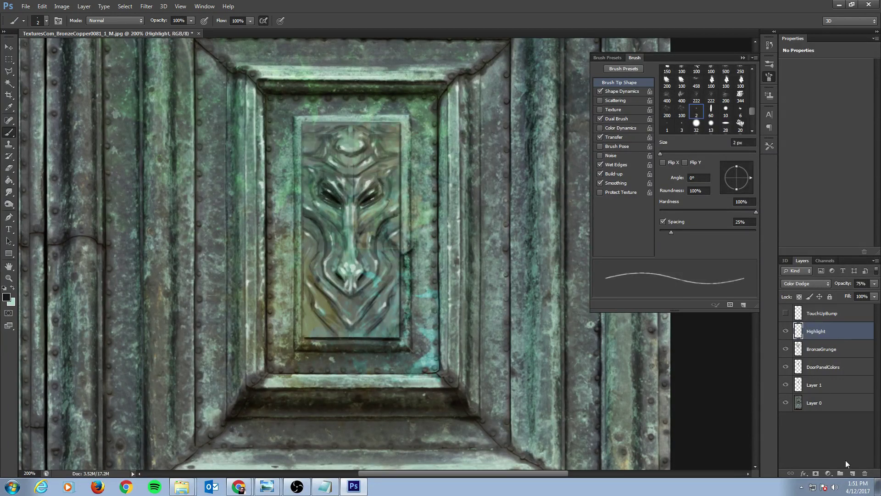
{"action": "left_click", "coordinate": [851, 473]}
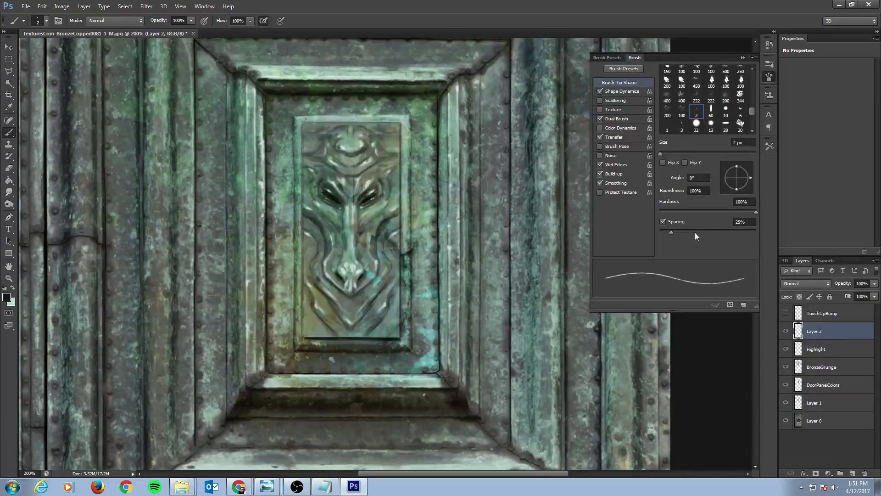
Save the current 2 px brush as a new preset named 'GrittyHighlight'
{"action": "left_click", "coordinate": [612, 57]}
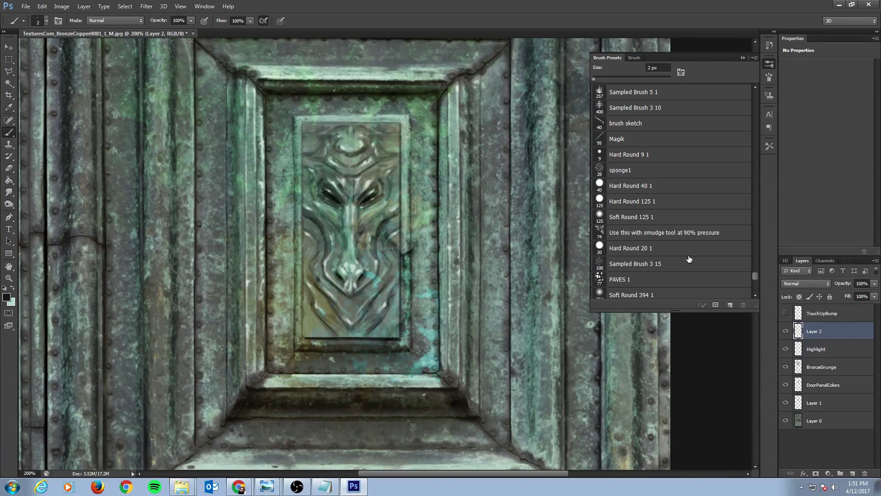
{"action": "scroll", "coordinate": [722, 257], "scroll_direction": "down", "scroll_amount": 2}
{"action": "scroll", "coordinate": [720, 257], "scroll_direction": "down", "scroll_amount": 1}
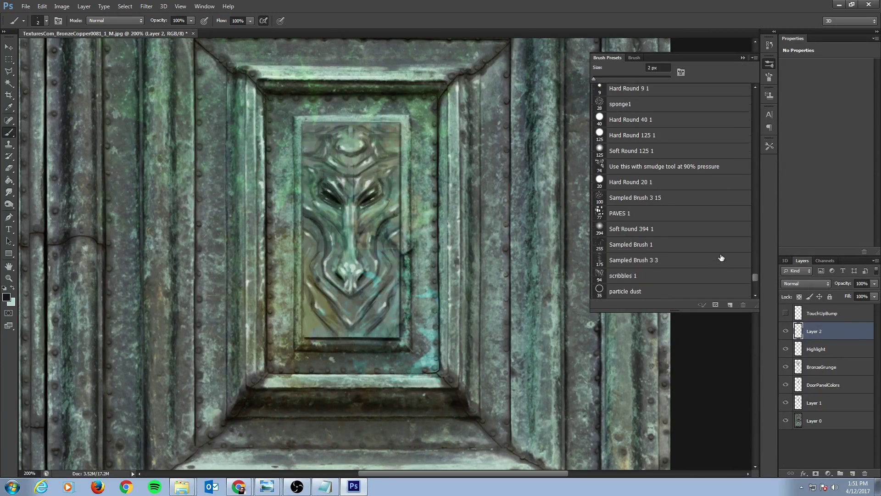
{"action": "left_click", "coordinate": [742, 58]}
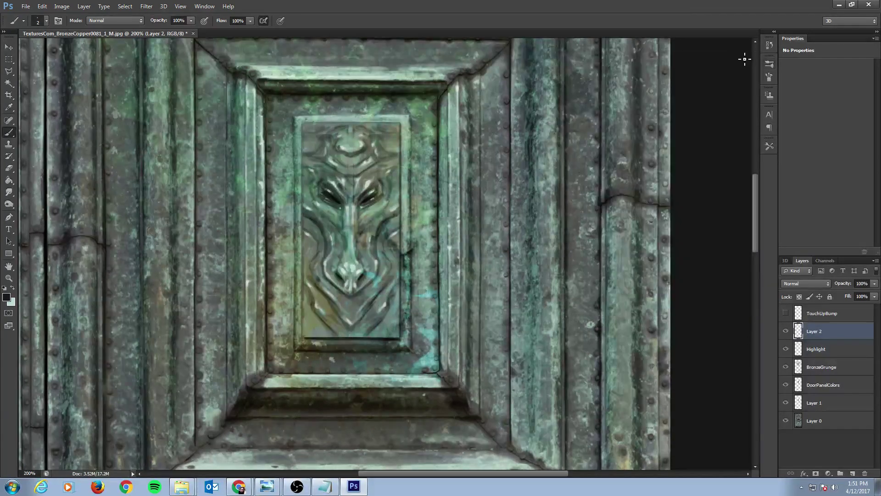
{"action": "key", "text": "F5"}
{"action": "left_click", "coordinate": [753, 58]}
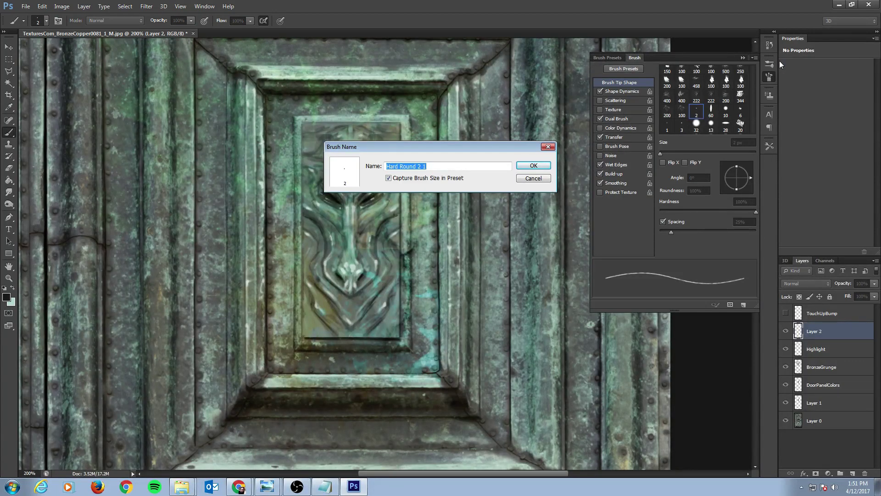
{"action": "type", "text": "GrittyHighlight"}
{"action": "key", "text": "Return"}
{"action": "left_click", "coordinate": [607, 57]}
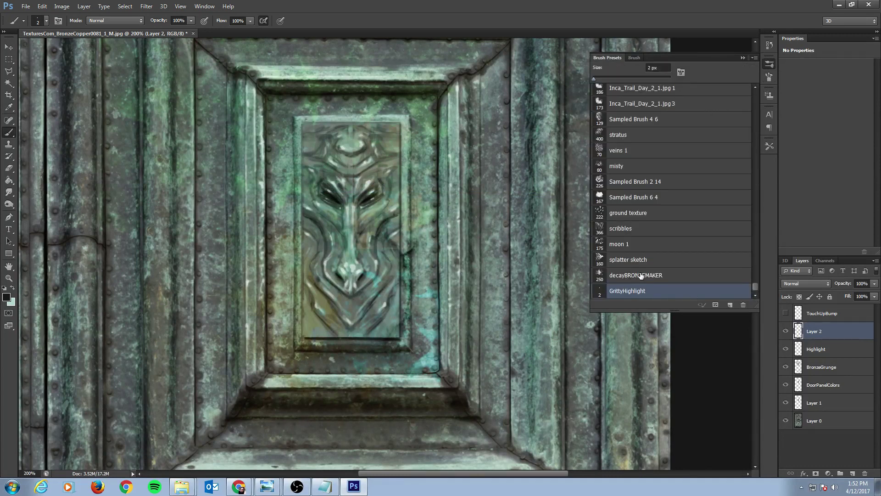
Test the splatter sketch brush on the canvas and undo the stroke
{"action": "left_click", "coordinate": [628, 260]}
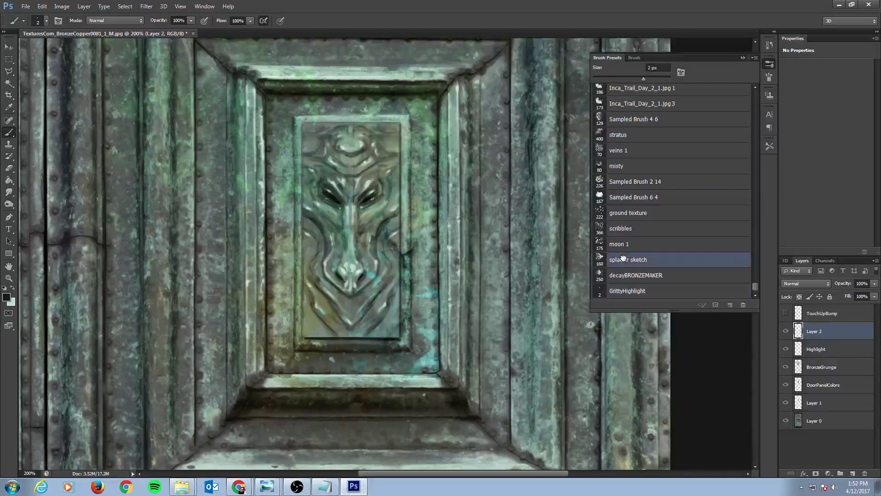
{"action": "left_click", "coordinate": [466, 237]}
{"action": "key", "text": "ctrl+z"}
Reselect the GrittyHighlight brush and rename Layer 2 to 'Shadow'
{"action": "left_click", "coordinate": [644, 290]}
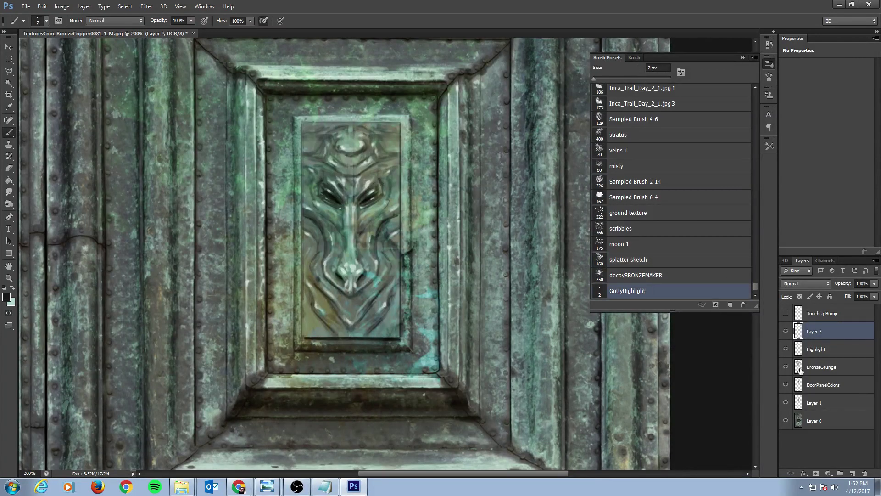
{"action": "double_click", "coordinate": [814, 331]}
{"action": "type", "text": "Shadow"}
{"action": "key", "text": "Return"}
Paint dark shadow lines along both inner frame edges beside the face panel
{"action": "left_click", "coordinate": [461, 218]}
{"action": "left_click_drag", "start_coordinate": [445, 130], "coordinate": [451, 345]}
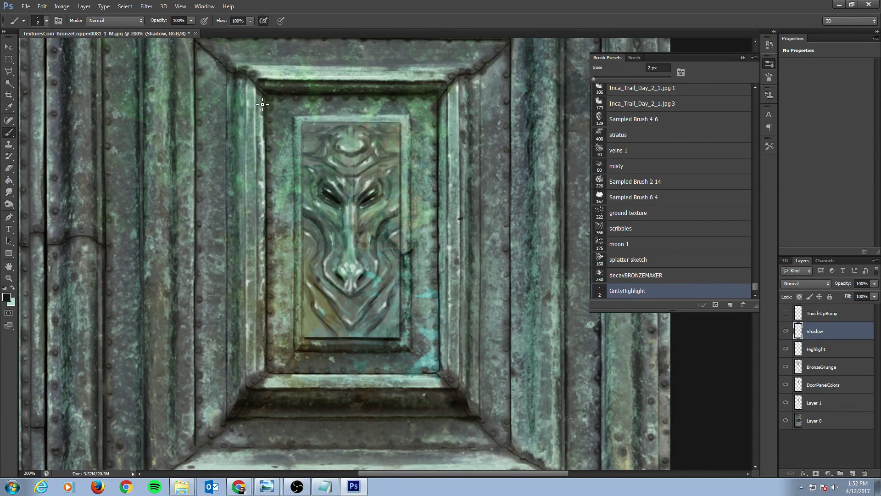
{"action": "left_click_drag", "start_coordinate": [261, 100], "coordinate": [256, 238]}
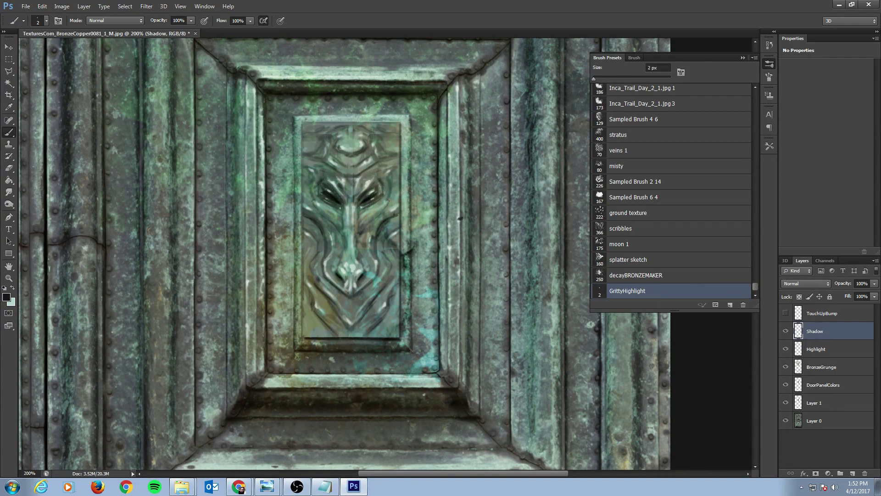
Set the Shadow layer's blend mode to Hard Light
{"action": "left_click", "coordinate": [805, 283]}
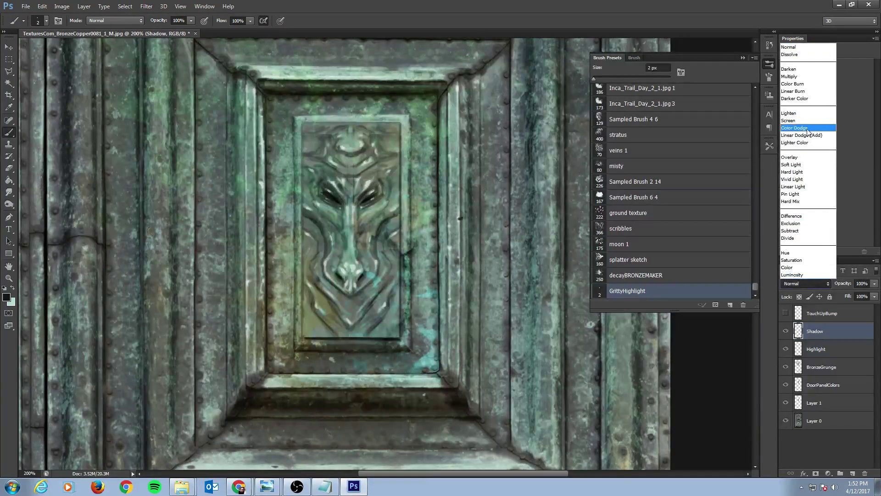
{"action": "left_click", "coordinate": [795, 165]}
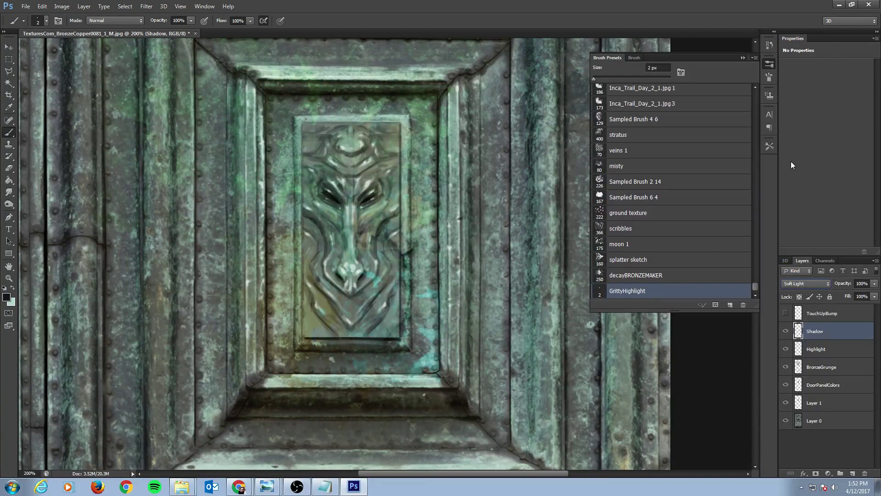
{"action": "key", "text": "Down"}
{"action": "key", "text": "Down"}
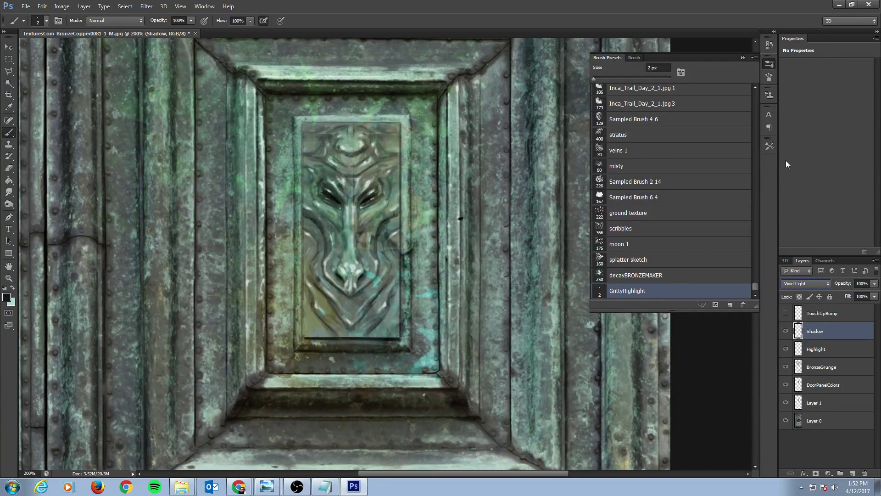
{"action": "key", "text": "Up"}
Try a zigzag and broad dark shadow strokes on the left frame, undoing them
{"action": "mouse_move", "coordinate": [537, 188]}
{"action": "left_mouse_down"}
{"action": "mouse_move", "coordinate": [477, 224]}
{"action": "mouse_move", "coordinate": [495, 245]}
{"action": "mouse_move", "coordinate": [485, 277]}
{"action": "mouse_move", "coordinate": [505, 289]}
{"action": "left_mouse_up"}
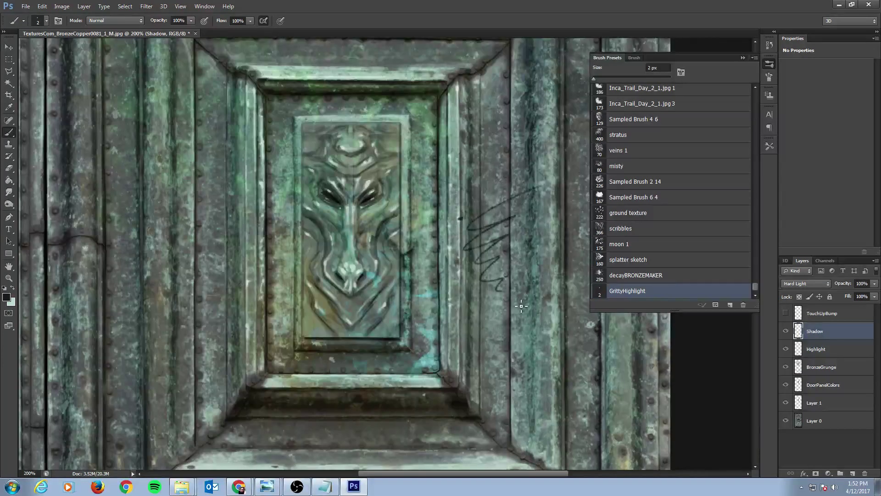
{"action": "key", "text": "ctrl+z"}
{"action": "key", "text": "bracketright"}
{"action": "key", "text": "bracketright"}
{"action": "key", "text": "bracketright"}
{"action": "key", "text": "bracketright"}
{"action": "key", "text": "bracketright"}
{"action": "key", "text": "bracketright"}
{"action": "key", "text": "bracketright"}
{"action": "key", "text": "bracketright"}
{"action": "key", "text": "bracketright"}
{"action": "key", "text": "bracketright"}
{"action": "key", "text": "bracketright"}
{"action": "key", "text": "bracketright"}
{"action": "key", "text": "bracketright"}
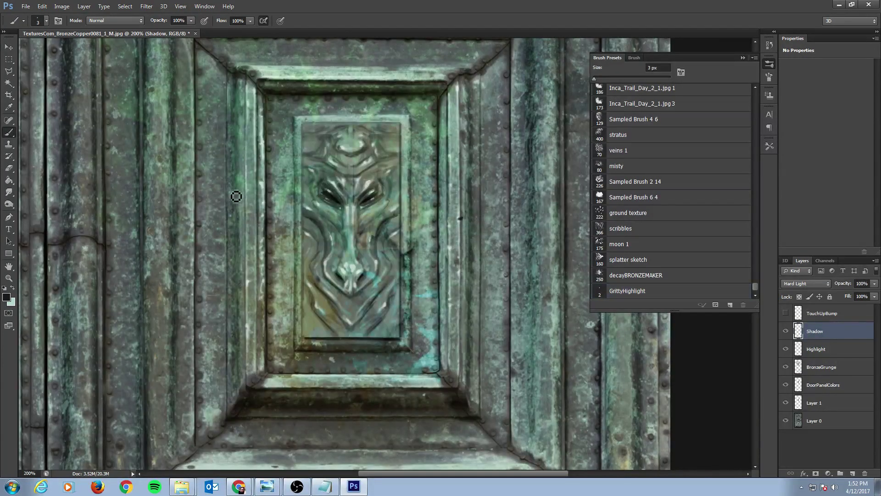
{"action": "key", "text": "bracketright"}
{"action": "key", "text": "bracketright"}
{"action": "key", "text": "bracketright"}
{"action": "key", "text": "bracketright"}
{"action": "key", "text": "bracketright"}
{"action": "left_click_drag", "start_coordinate": [189, 200], "coordinate": [232, 316]}
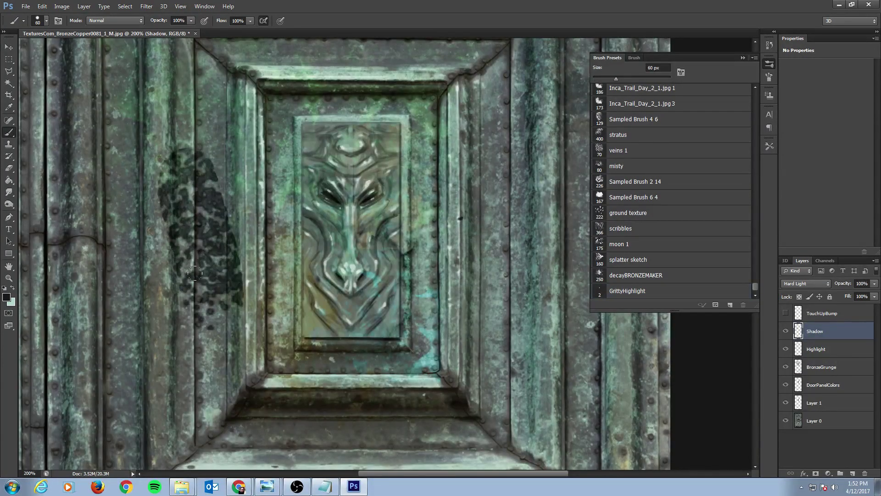
{"action": "key", "text": "bracketleft"}
{"action": "key", "text": "bracketleft"}
{"action": "mouse_move", "coordinate": [207, 140]}
{"action": "left_mouse_down"}
{"action": "mouse_move", "coordinate": [171, 244]}
{"action": "mouse_move", "coordinate": [157, 336]}
{"action": "left_mouse_up"}
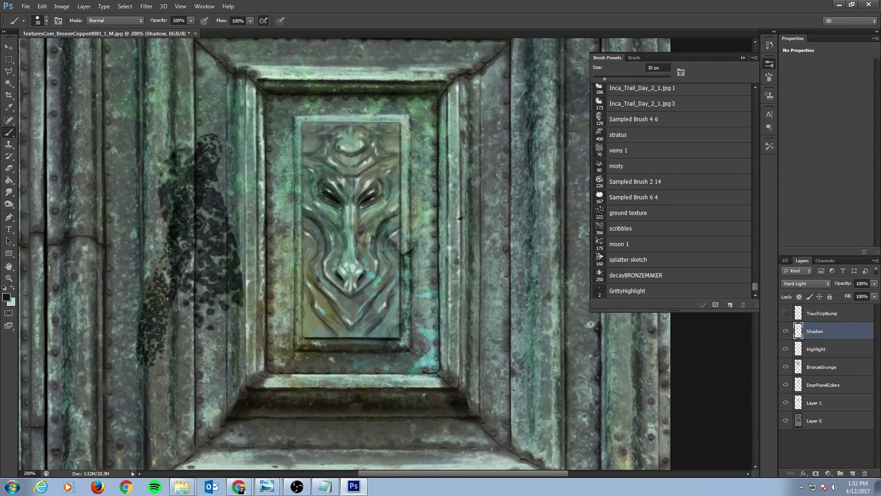
{"action": "key", "text": "ctrl+alt+z"}
Try a thin 6 px shadow stroke, undo it, and restore the 2 px GrittyHighlight brush
{"action": "key", "text": "ctrl+alt+z"}
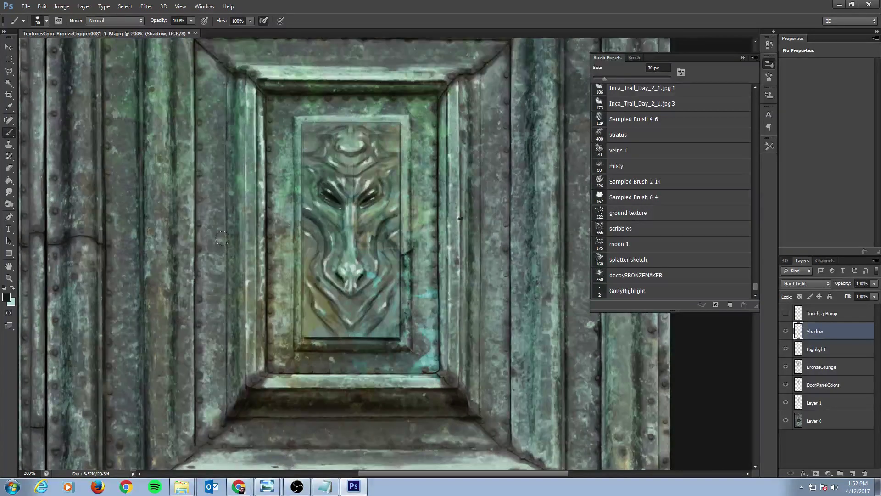
{"action": "key", "text": "bracketleft"}
{"action": "key", "text": "bracketleft"}
{"action": "key", "text": "bracketleft"}
{"action": "key", "text": "bracketleft"}
{"action": "key", "text": "bracketleft"}
{"action": "key", "text": "bracketleft"}
{"action": "key", "text": "bracketleft"}
{"action": "left_click_drag", "start_coordinate": [205, 158], "coordinate": [232, 298]}
{"action": "key", "text": "ctrl+alt+z"}
{"action": "key", "text": "bracketleft"}
{"action": "key", "text": "bracketleft"}
{"action": "key", "text": "bracketleft"}
{"action": "key", "text": "period"}
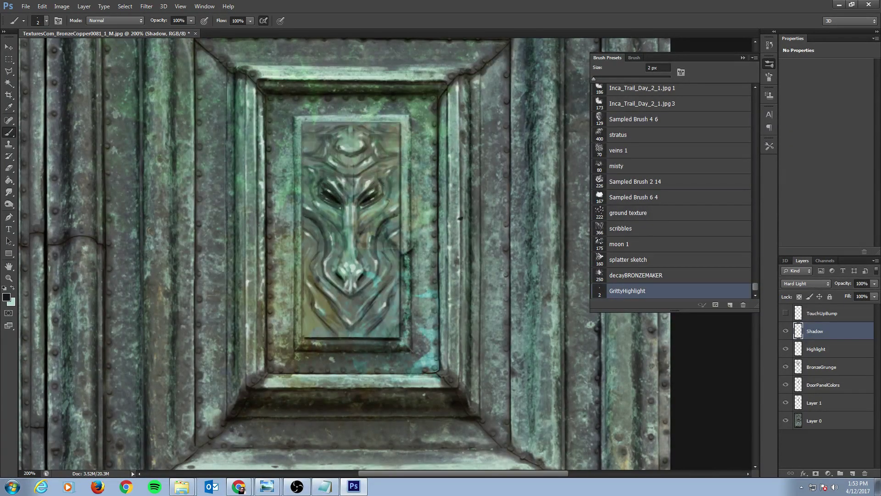
Zoom out to 66.7% and recentre so the whole door with both relief panels shows
{"action": "key", "text": "ctrl+minus"}
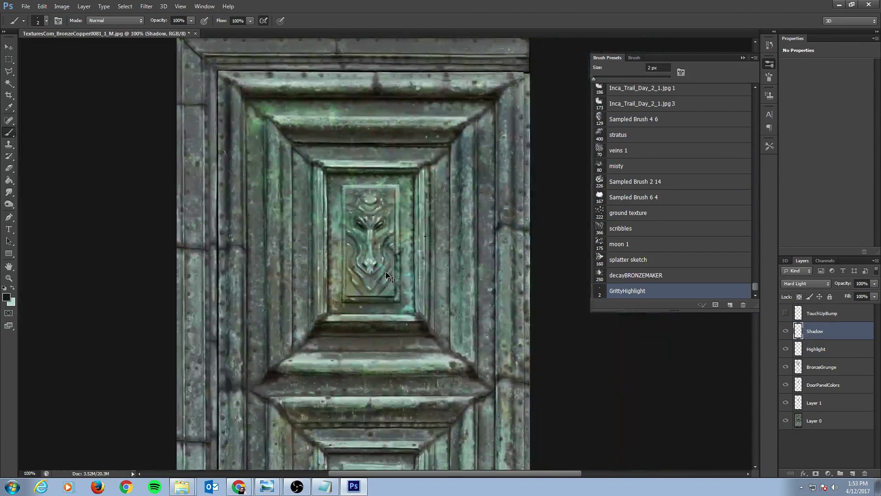
{"action": "key", "text": "ctrl+minus"}
{"action": "key", "text": "ctrl+plus"}
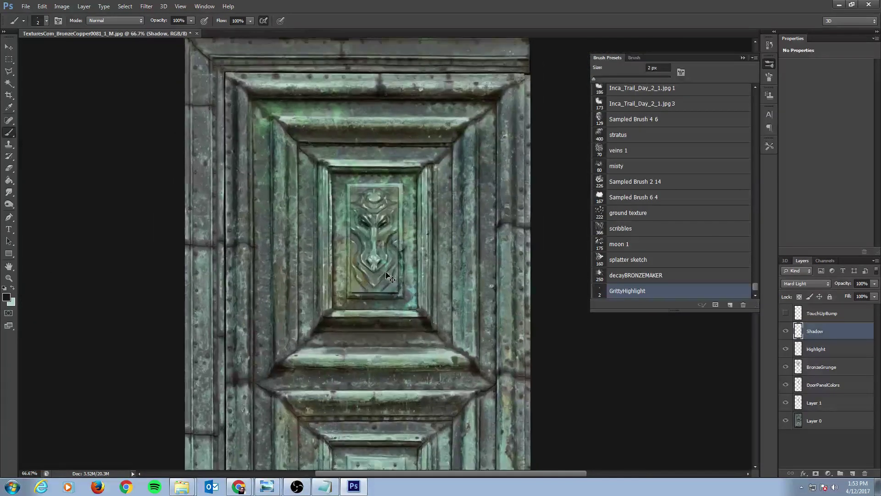
{"action": "left_click_drag", "start_coordinate": [448, 302], "coordinate": [419, 197]}
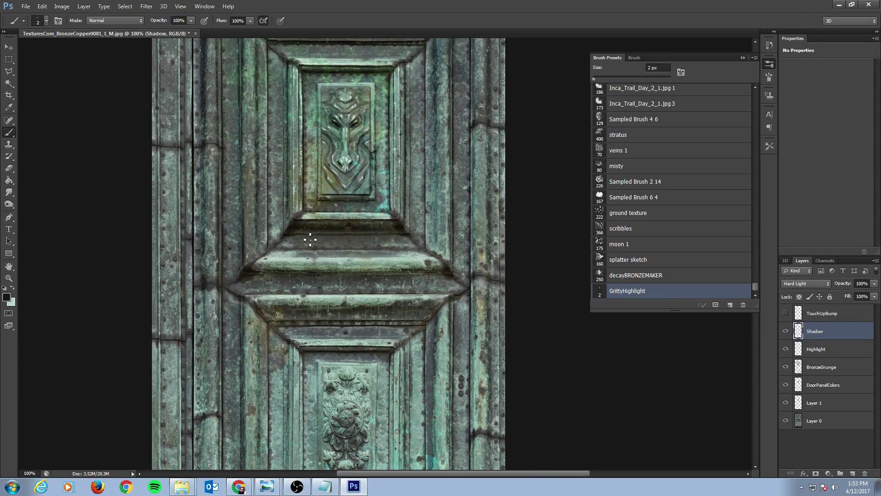
{"action": "key", "text": "ctrl+minus"}
{"action": "key", "text": "ctrl+minus"}
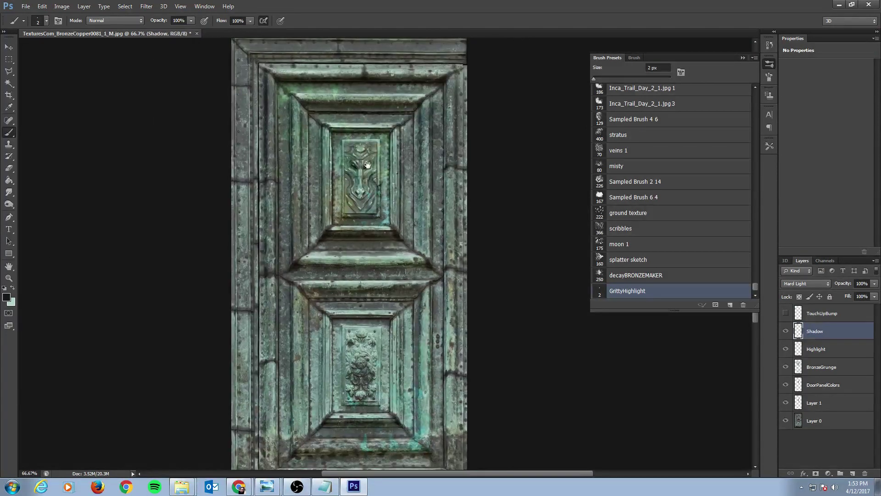
{"action": "left_click_drag", "start_coordinate": [379, 135], "coordinate": [374, 152]}
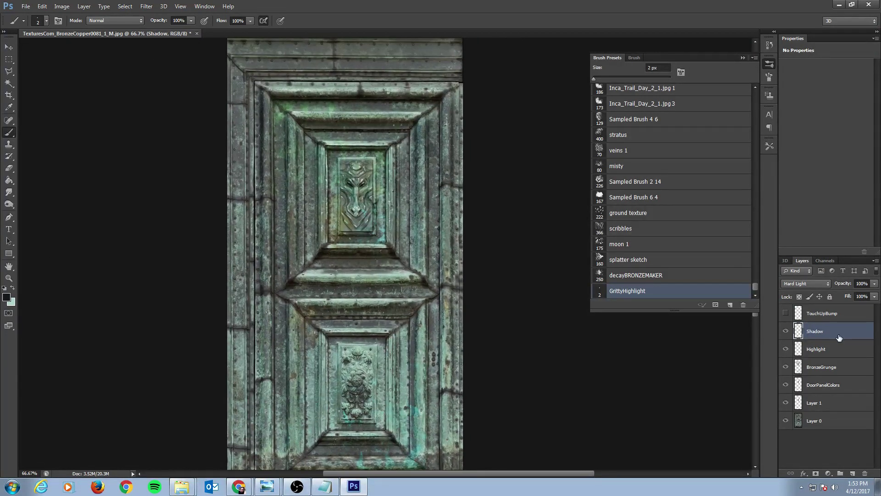
{"action": "left_click", "coordinate": [786, 331]}
{"action": "left_click_drag", "start_coordinate": [787, 349], "coordinate": [788, 403]}
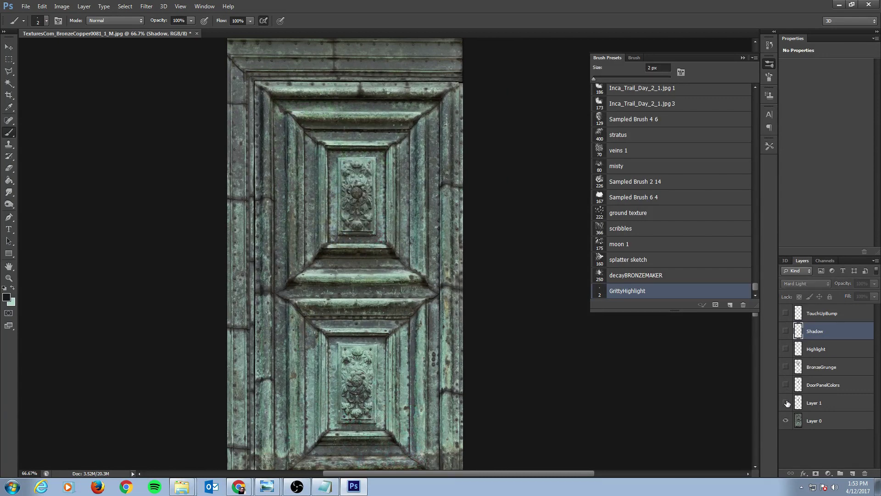
{"action": "left_click", "coordinate": [786, 403]}
{"action": "left_click", "coordinate": [787, 403]}
{"action": "left_click", "coordinate": [786, 385]}
{"action": "left_click", "coordinate": [785, 385]}
{"action": "left_click", "coordinate": [786, 385]}
{"action": "left_click", "coordinate": [787, 367]}
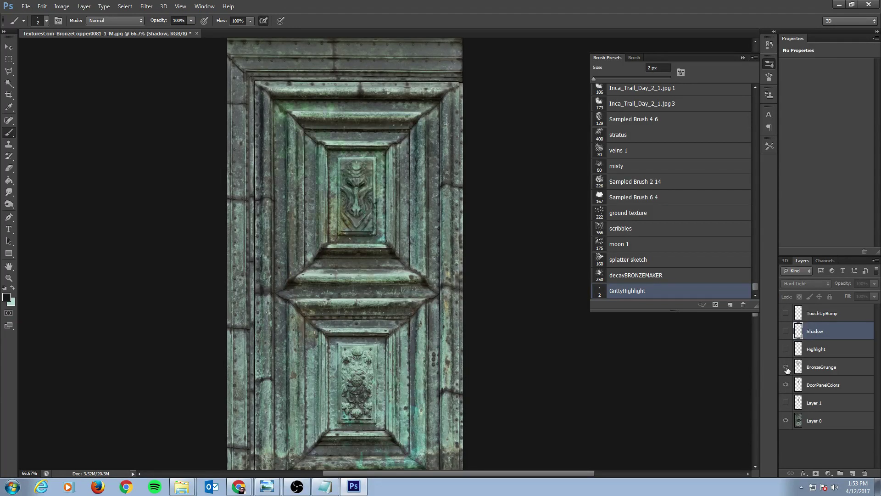
{"action": "left_click", "coordinate": [787, 403]}
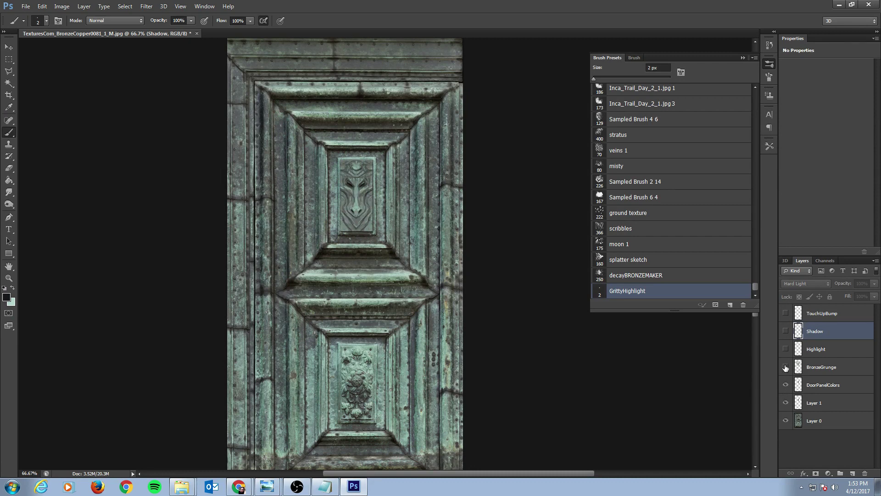
{"action": "left_click", "coordinate": [786, 368]}
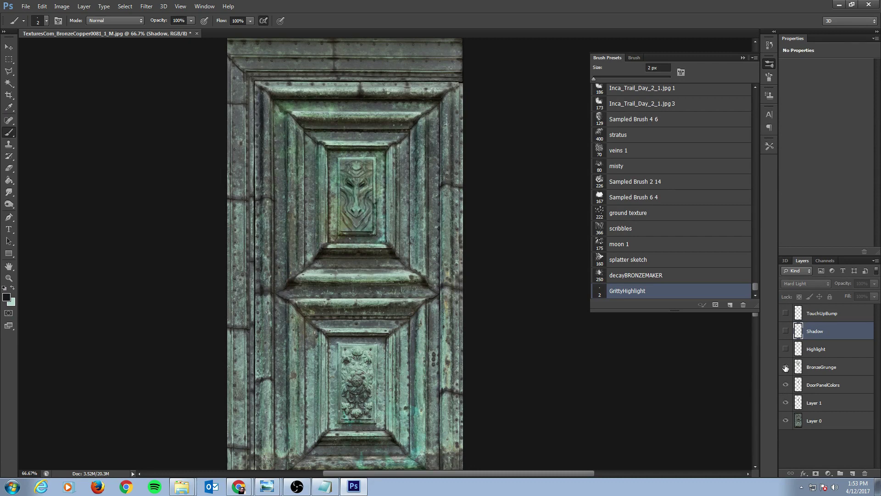
{"action": "left_click", "coordinate": [787, 403]}
{"action": "left_click", "coordinate": [786, 403]}
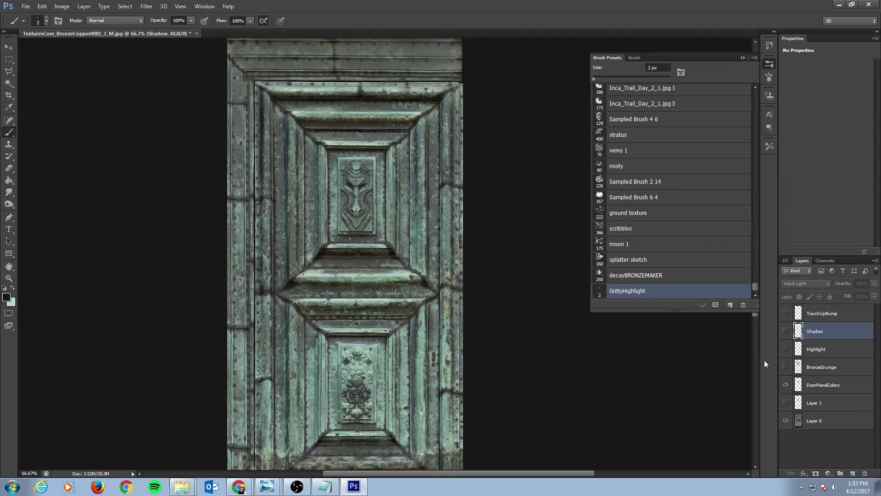
{"action": "key", "text": "ctrl+plus"}
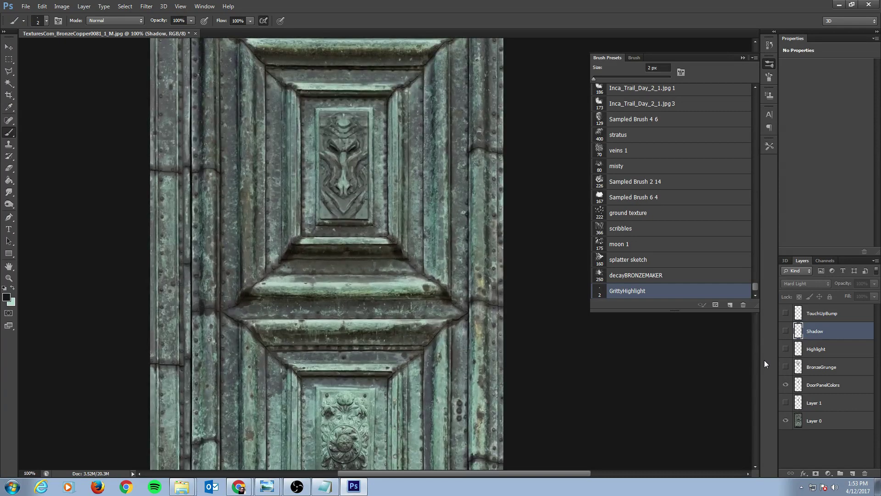
{"action": "left_click", "coordinate": [786, 403]}
{"action": "left_click", "coordinate": [787, 403]}
{"action": "left_click", "coordinate": [786, 367]}
{"action": "left_click", "coordinate": [786, 349]}
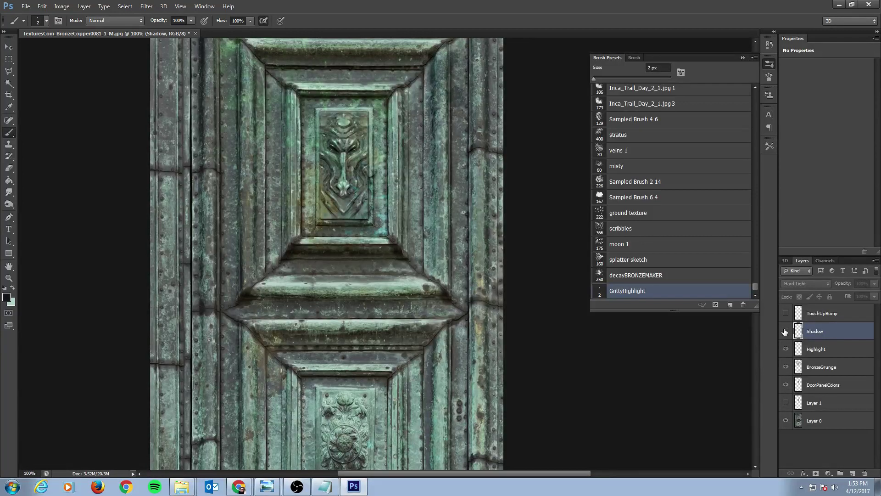
{"action": "left_click", "coordinate": [786, 331]}
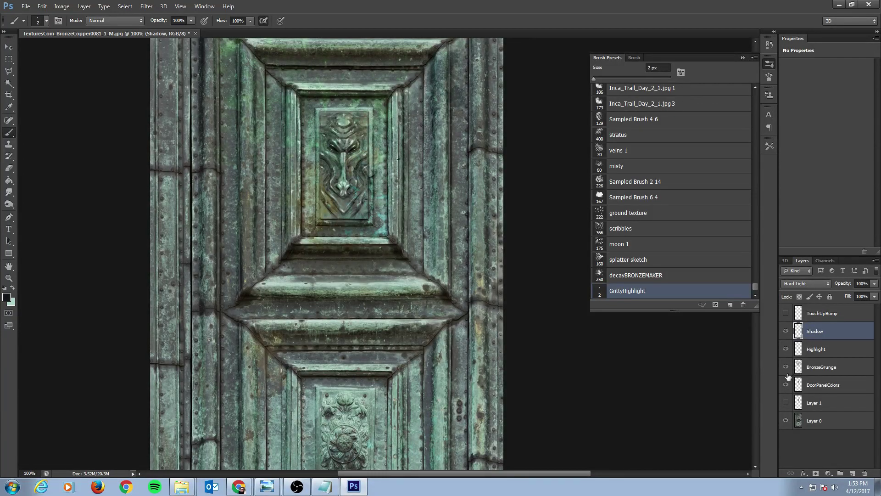
{"action": "left_click", "coordinate": [786, 403]}
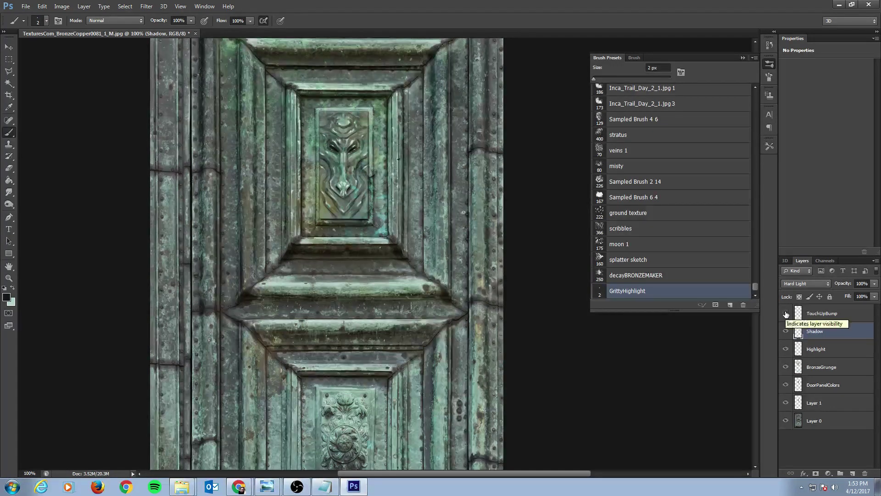
{"action": "key", "text": "ctrl+minus"}
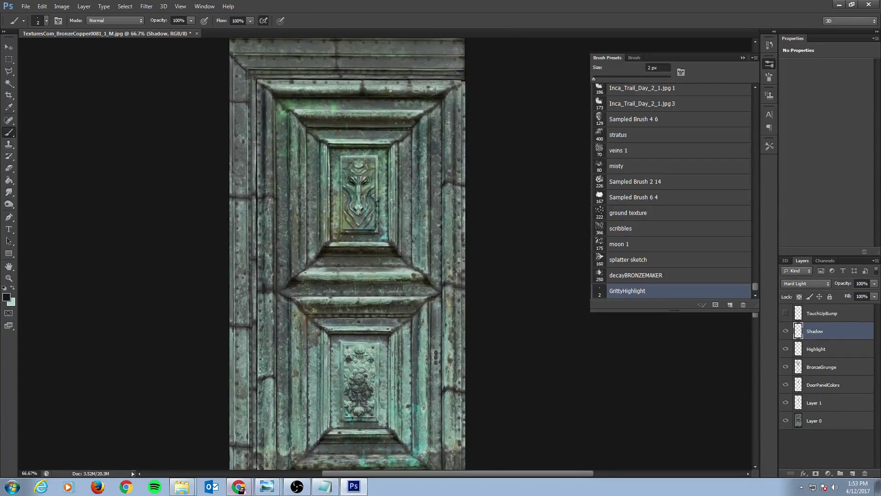